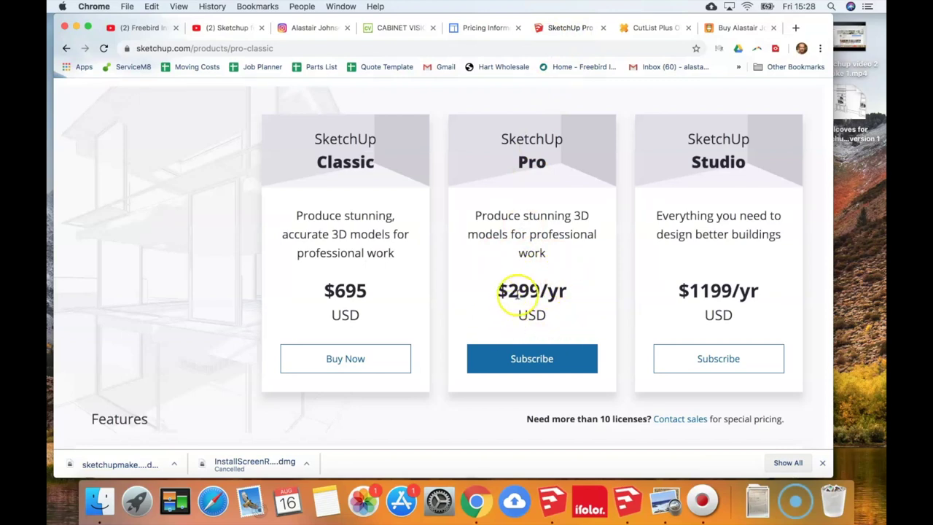
# Look over the CutList Plus pricing, the finished spare bedroom alcove model in SketchUp Pro and the hand-drawn room survey in Preview
pyautogui.click(644, 29)
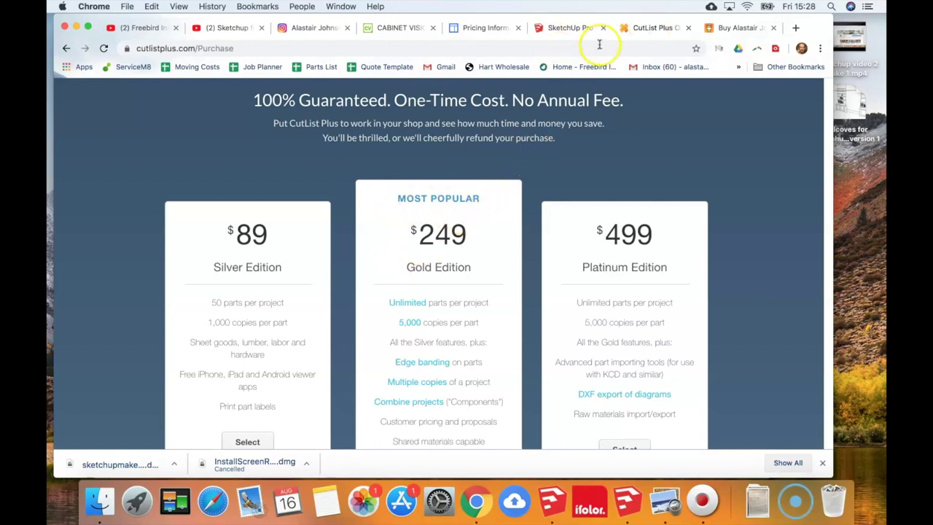
pyautogui.click(551, 503)
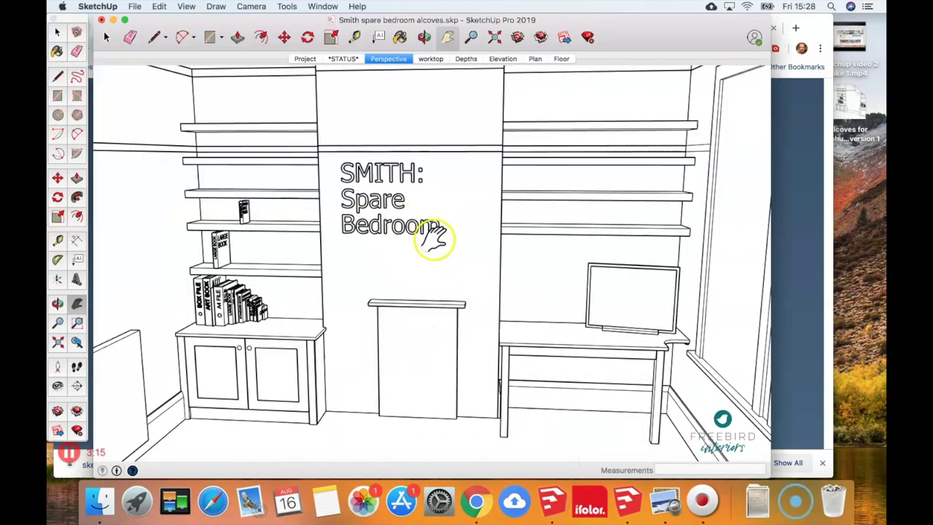
pyautogui.moveTo(433, 236)
pyautogui.mouseDown()
pyautogui.moveTo(364, 295)
pyautogui.moveTo(367, 256)
pyautogui.moveTo(431, 264)
pyautogui.mouseUp()
pyautogui.press('h')
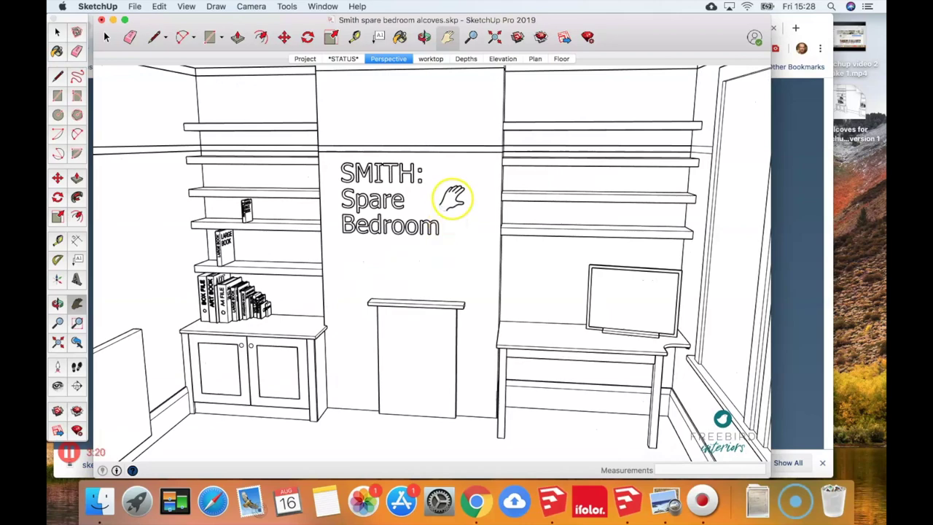
pyautogui.hotkey('ctrl', 'Right')
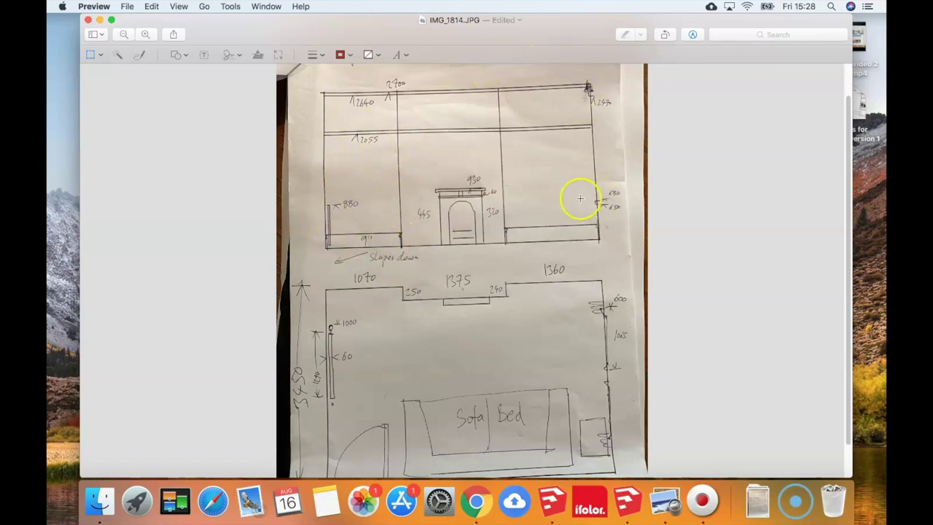
# Start a new model in SketchUp Make and draw a floor rectangle of about 9389 by 8152 mm from the origin
pyautogui.click(626, 502)
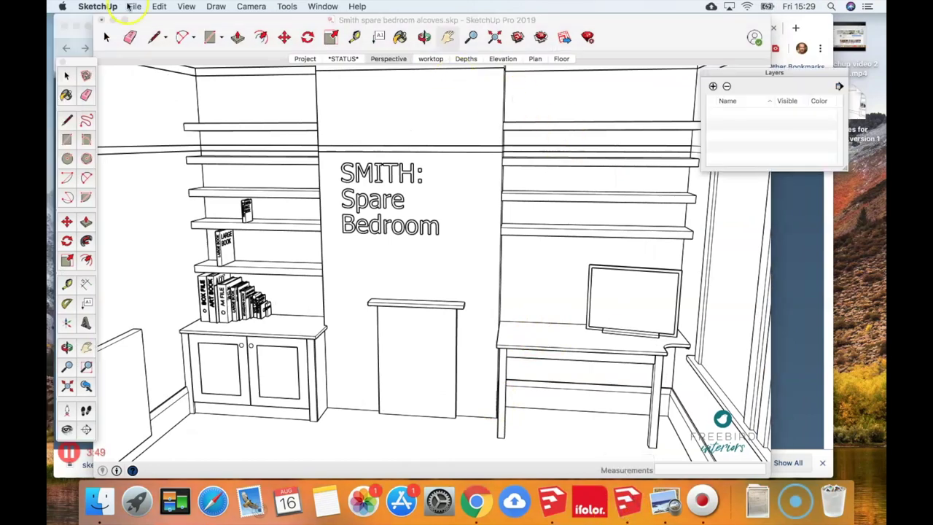
pyautogui.click(132, 6)
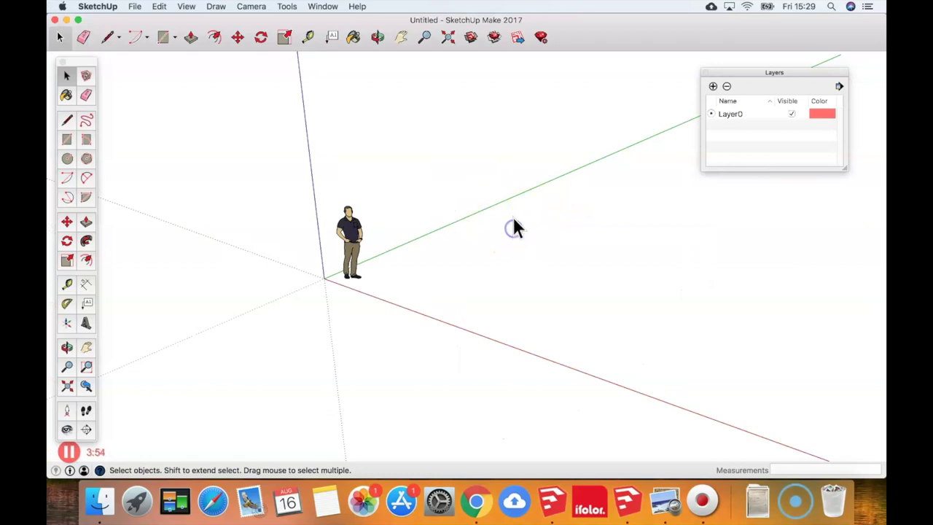
pyautogui.keyDown('shift'); pyautogui.moveTo(513, 228); pyautogui.dragTo(133, 241, button='middle'); pyautogui.keyUp('shift')
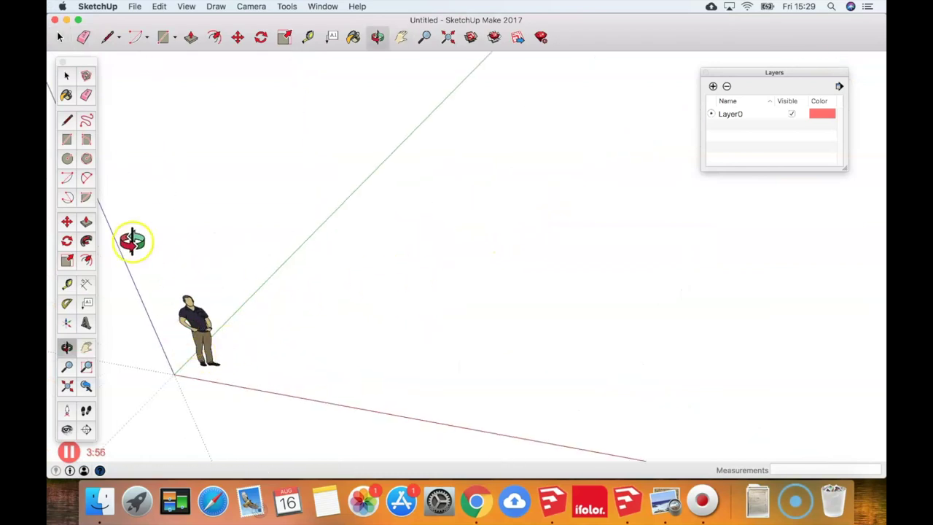
pyautogui.click(67, 139)
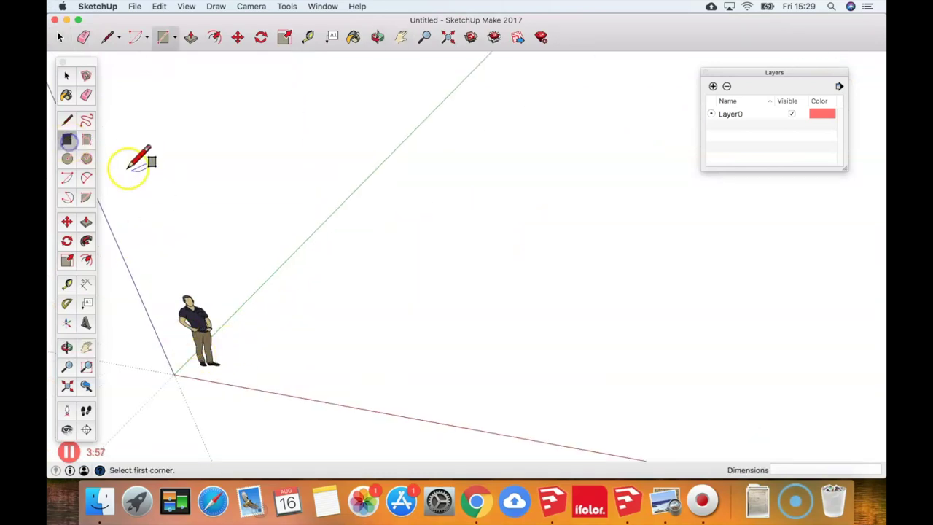
pyautogui.click(174, 374)
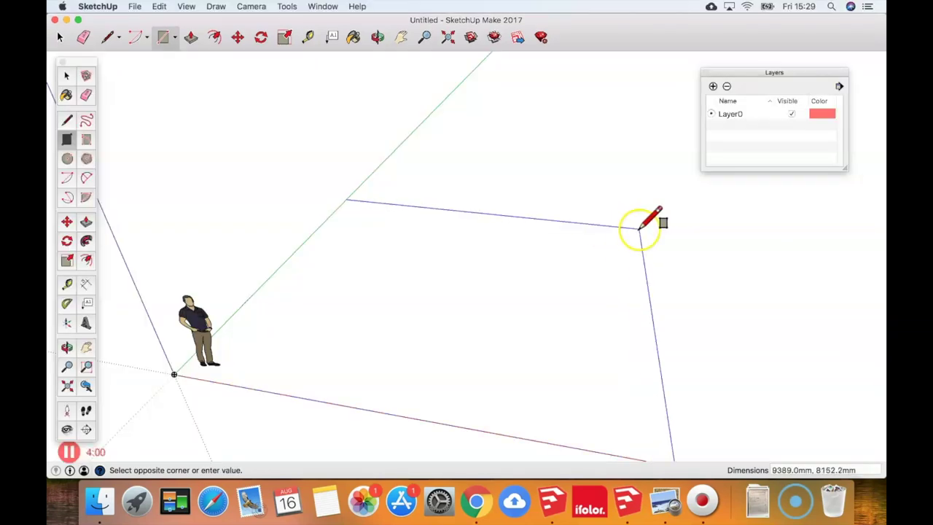
pyautogui.click(639, 228)
# Make the floor face and its edges into a group
pyautogui.press('space')
pyautogui.click(394, 307)
pyautogui.rightClick(396, 304)
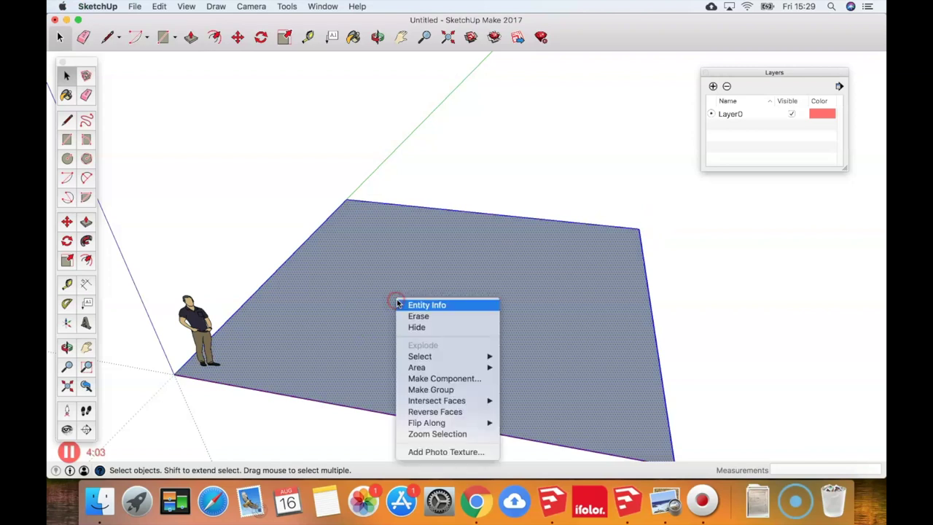
pyautogui.click(441, 393)
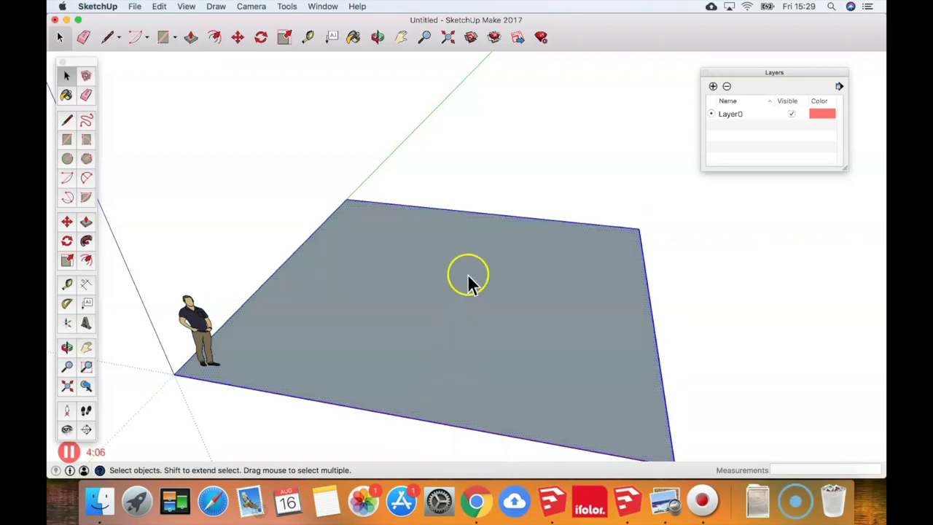
pyautogui.click(310, 127)
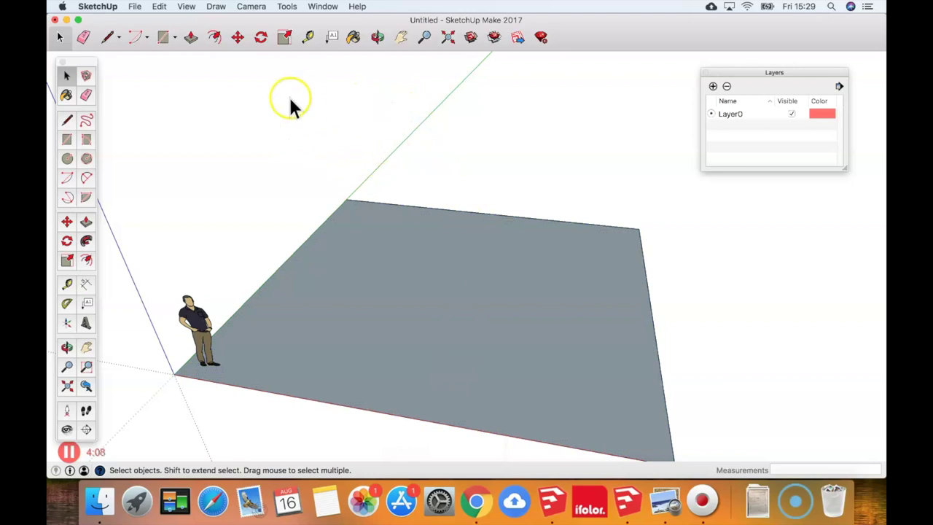
# Set the model's face style to Hidden Line
pyautogui.click(183, 7)
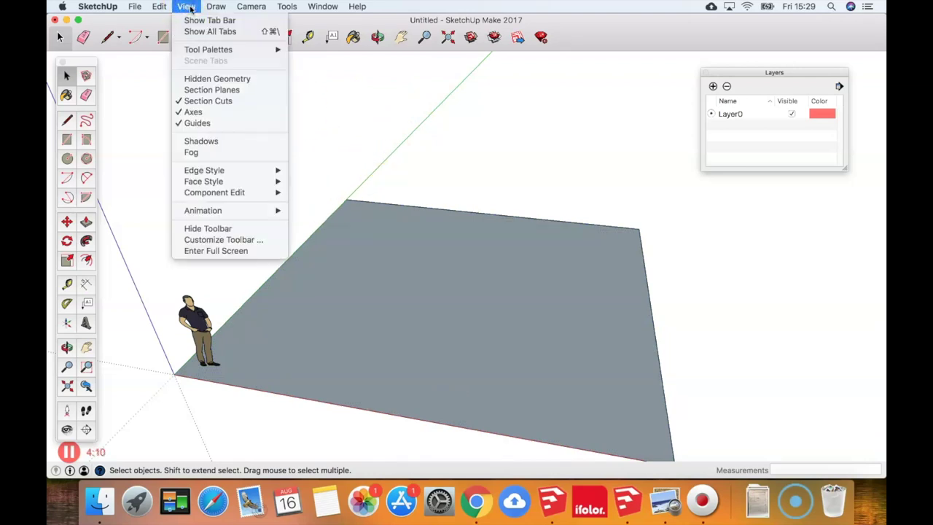
pyautogui.moveTo(216, 184)
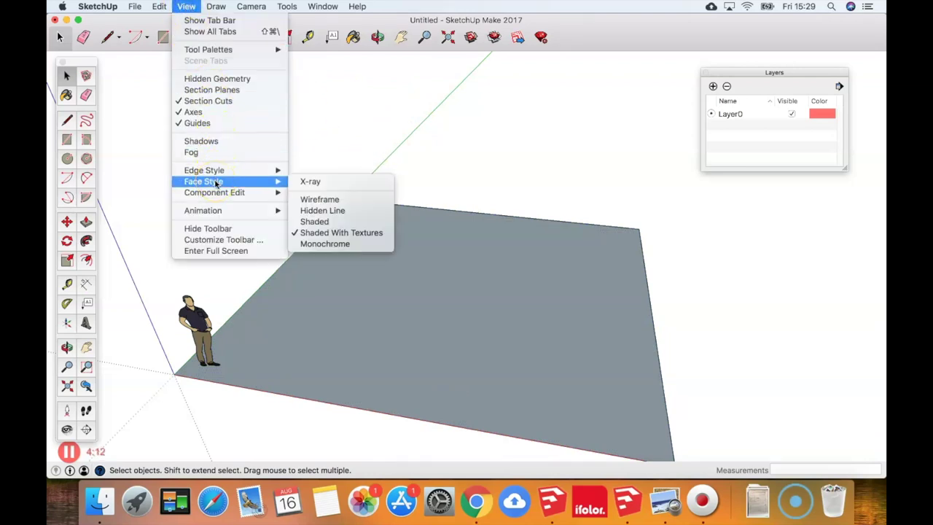
pyautogui.click(320, 211)
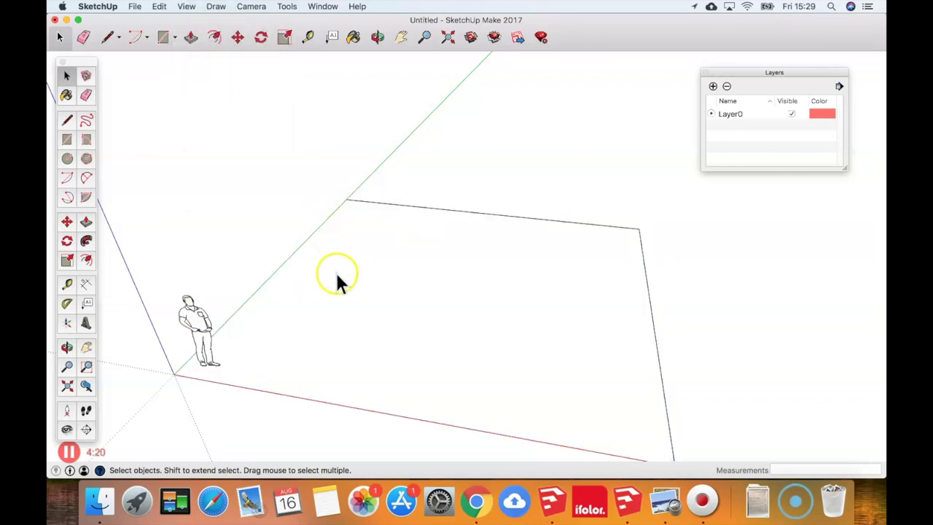
# Following the room survey, draw the left side wall line about 1745 mm along the green axis and the left alcove's 1070 mm back line
pyautogui.moveTo(323, 288); pyautogui.dragTo(372, 288, button='middle')
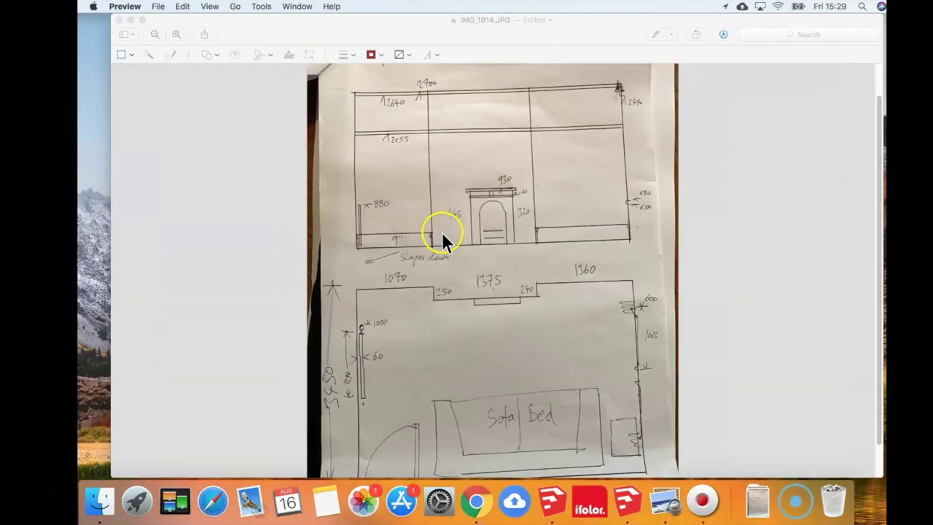
pyautogui.hotkey('ctrl', 'Left')
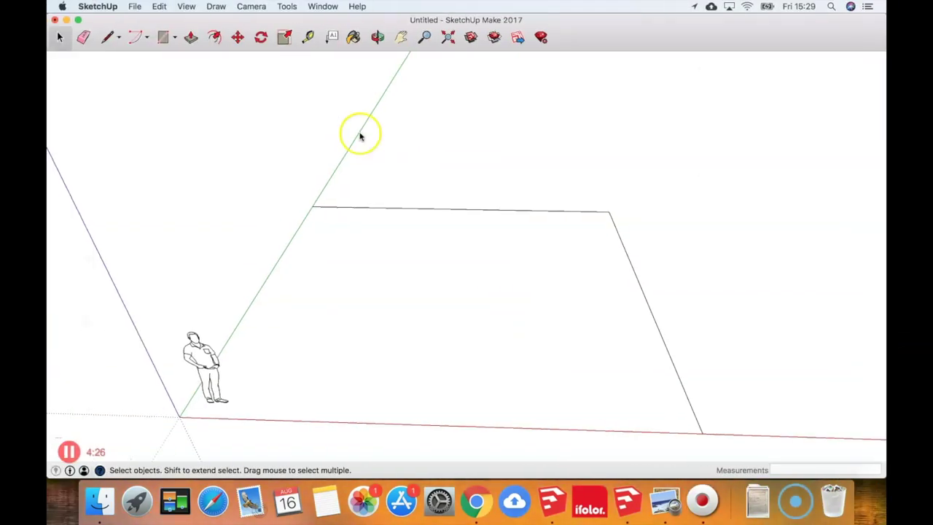
pyautogui.hotkey('ctrl', 'Right')
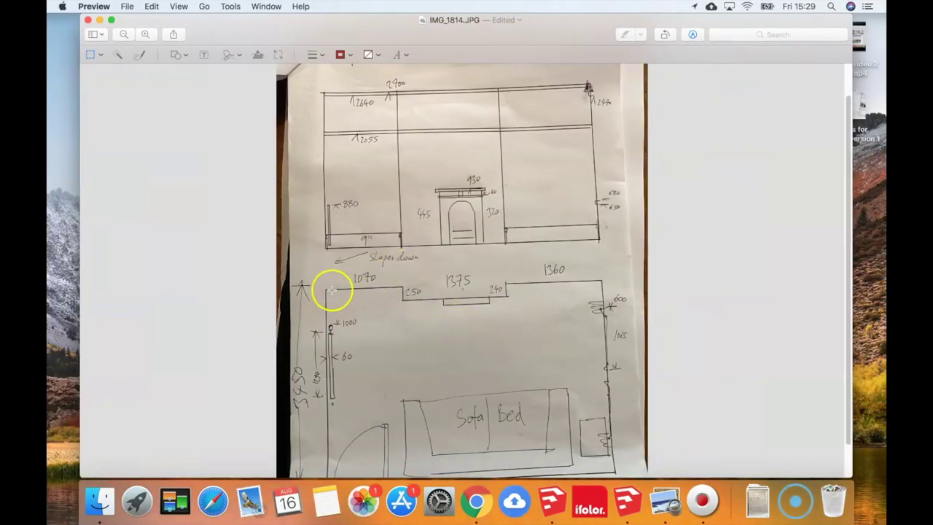
pyautogui.press('super+Tab')
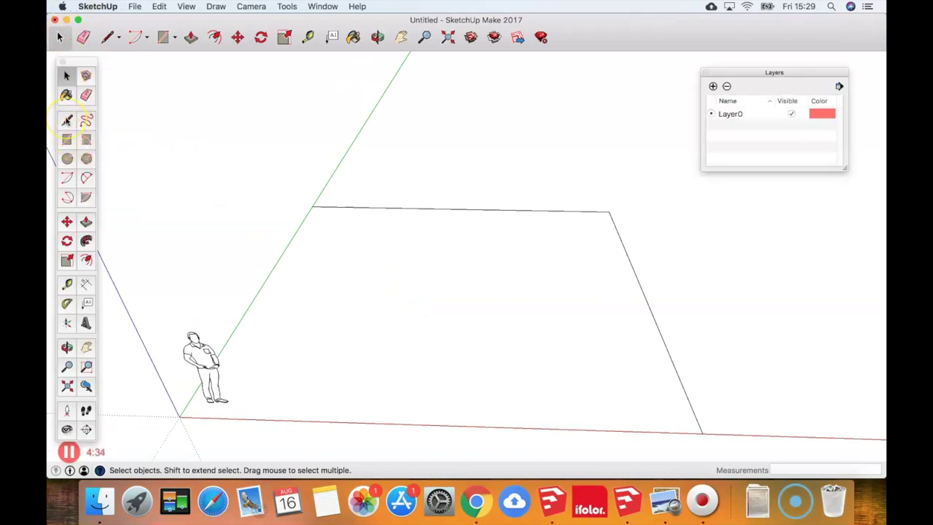
pyautogui.click(66, 120)
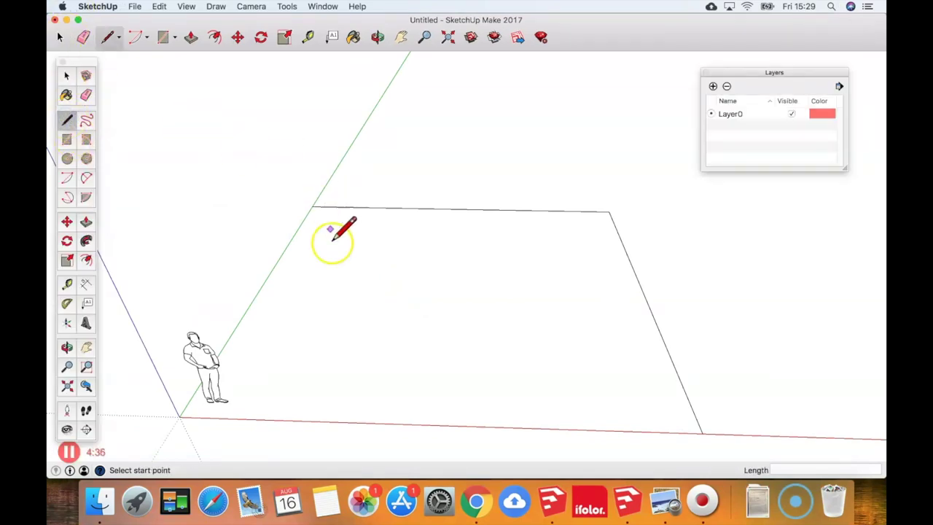
pyautogui.click(295, 303)
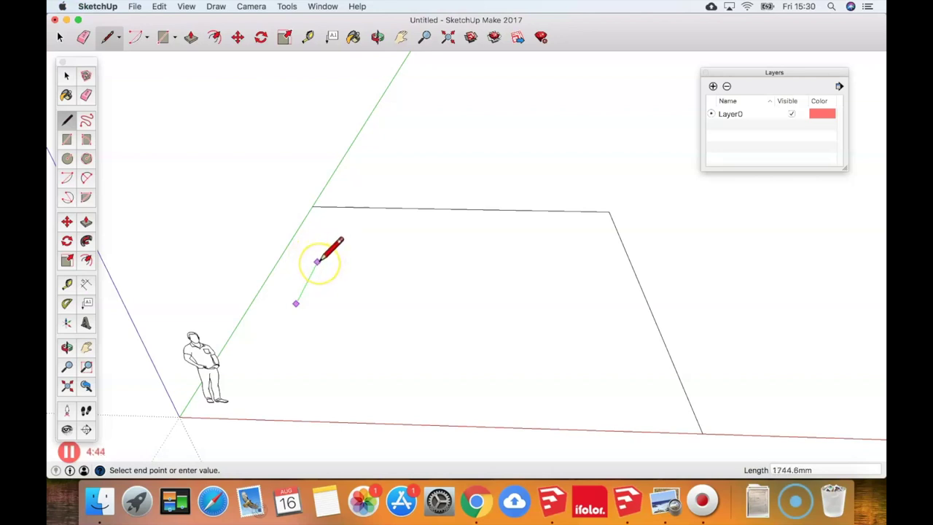
pyautogui.click(319, 262)
pyautogui.scroll(4, 318, 263)
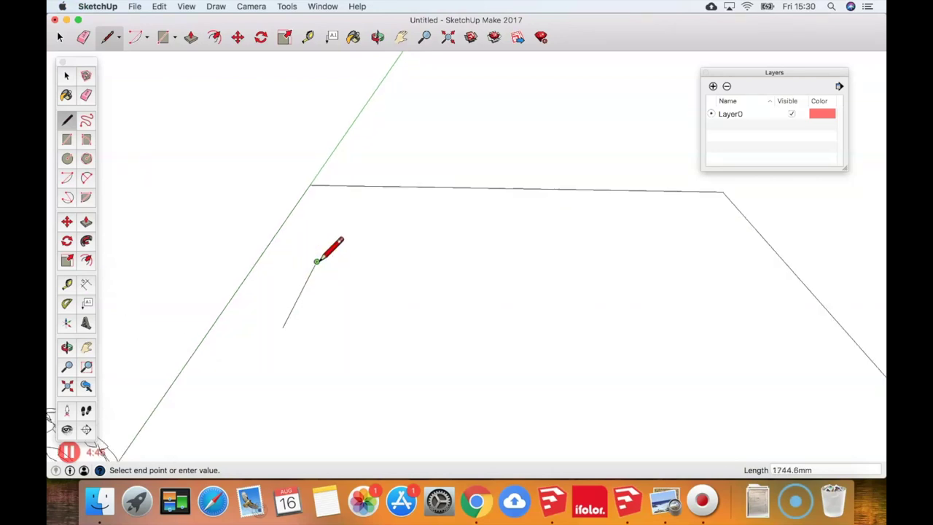
pyautogui.click(317, 261)
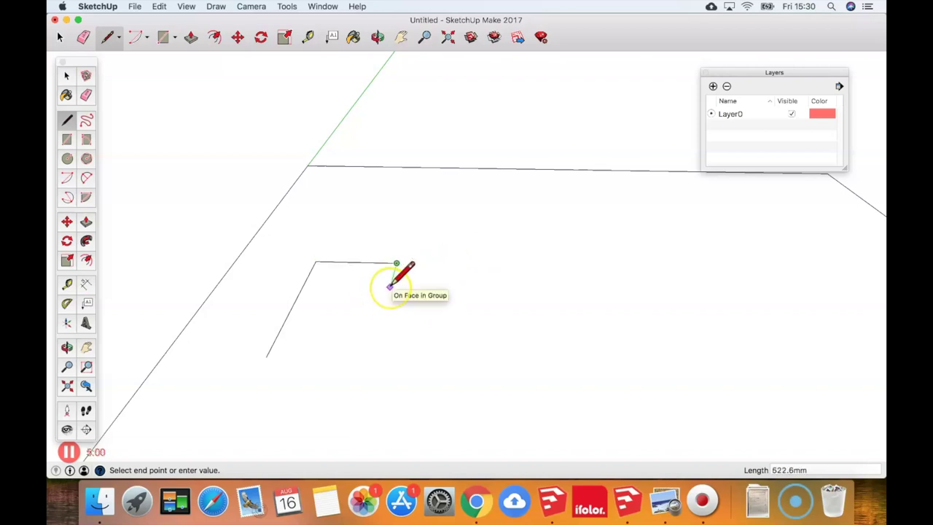
# Continue the line with the chimney breast's 250 mm return, 1375 mm front and 240 mm return, plus the right alcove's 1360 mm back line
pyautogui.moveTo(393, 274); pyautogui.dragTo(515, 275)
pyautogui.hotkey('ctrl', 'Right')
pyautogui.hotkey('ctrl', 'Left')
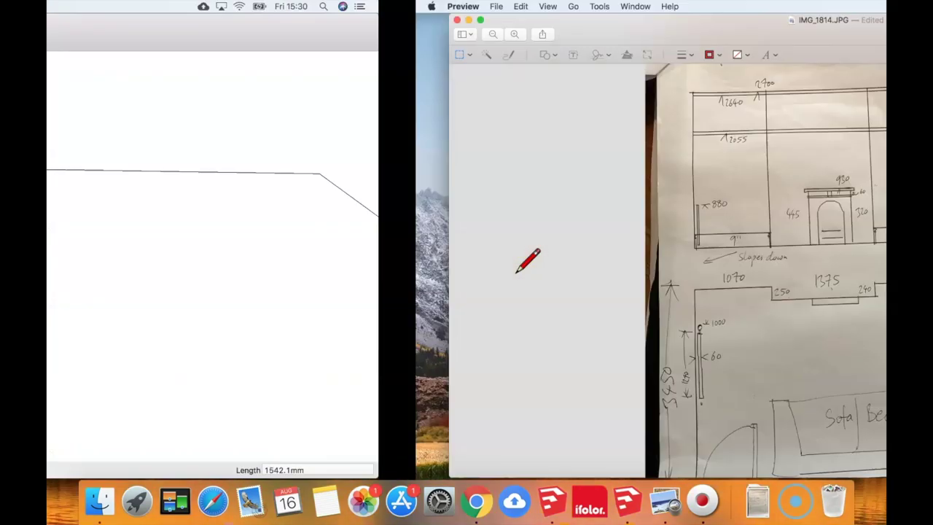
pyautogui.write('13')
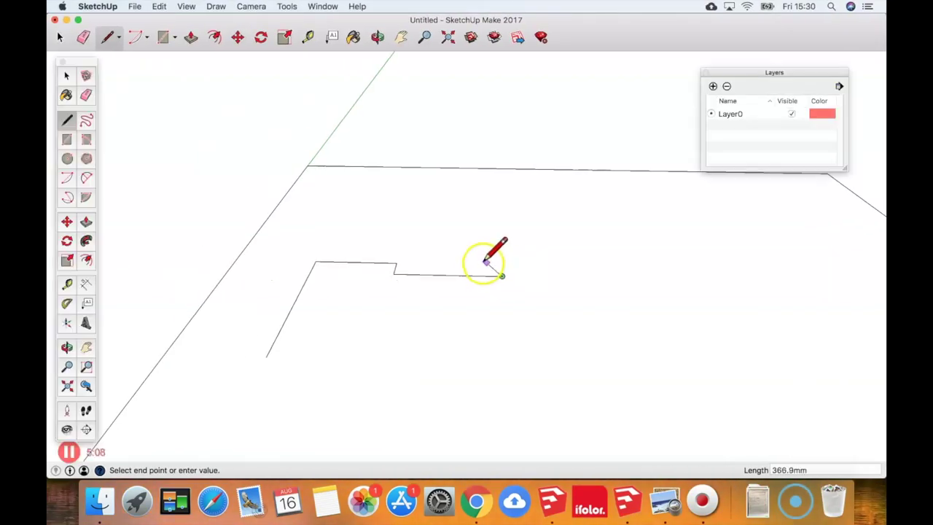
pyautogui.hotkey('ctrl', 'Right')
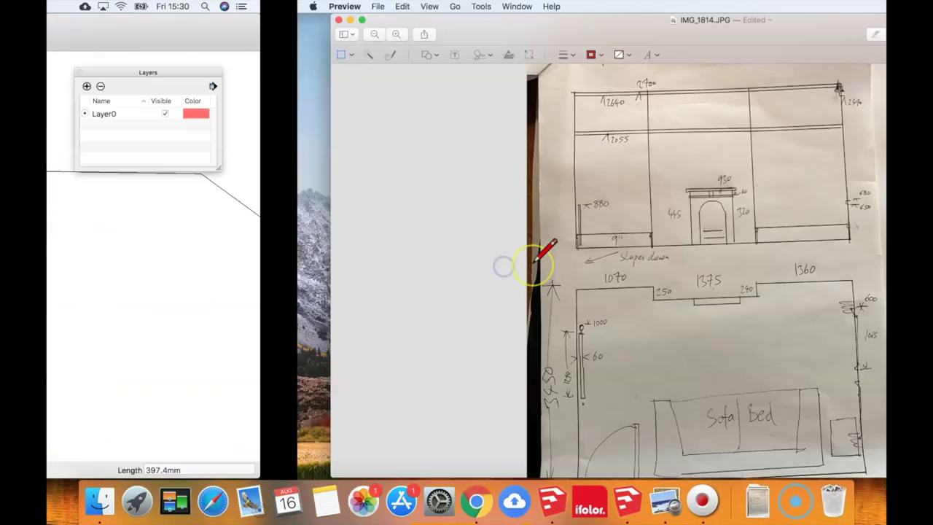
pyautogui.hotkey('ctrl', 'Left')
pyautogui.write('13')
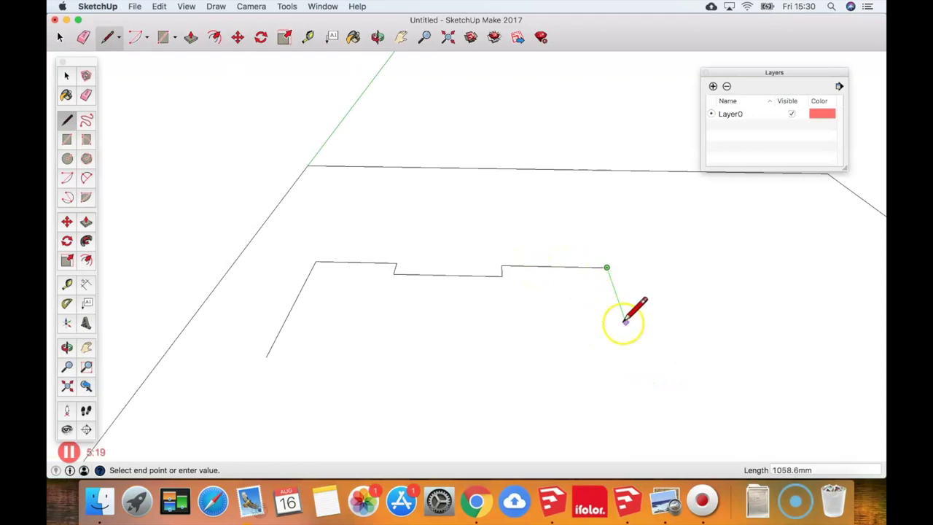
# Draw the right side wall line about 1745 mm long and close the wall outline with an outer perimeter back to the left wall's end
pyautogui.click(641, 366)
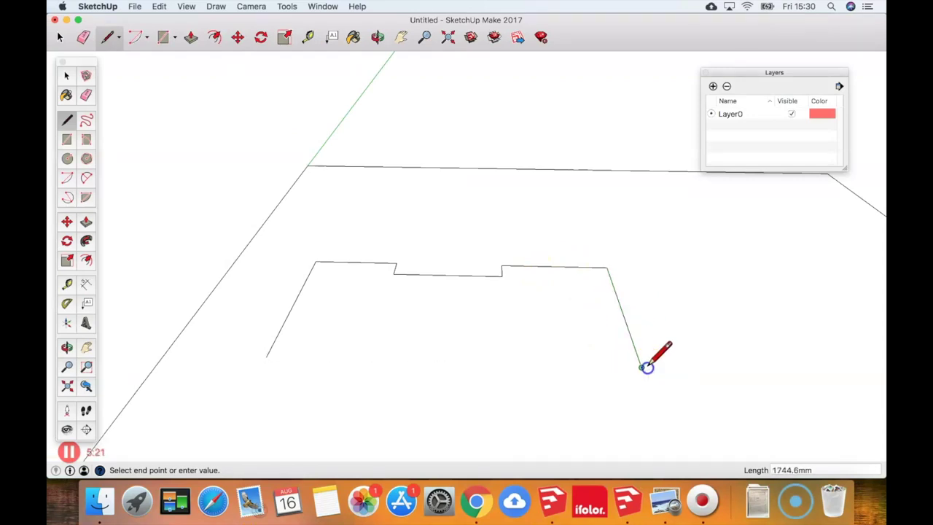
pyautogui.click(670, 367)
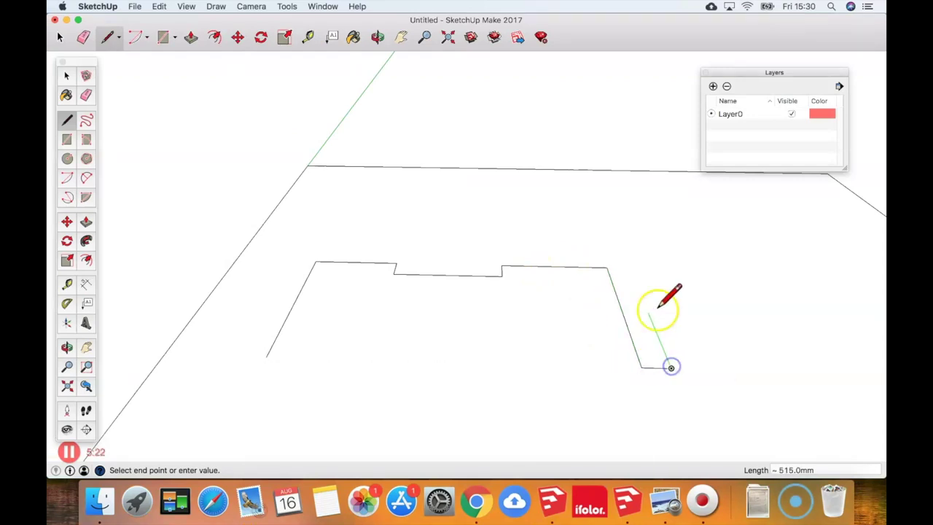
pyautogui.click(623, 252)
pyautogui.click(296, 246)
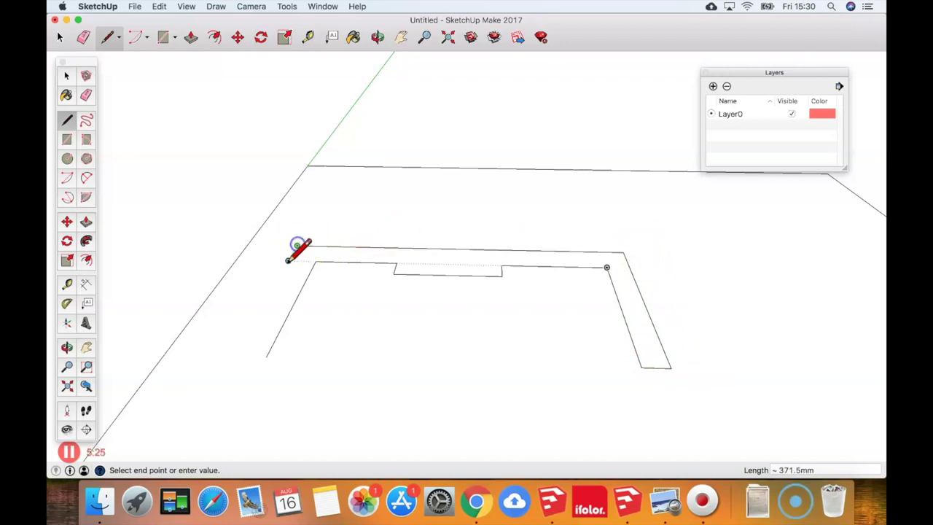
pyautogui.click(232, 355)
pyautogui.click(267, 357)
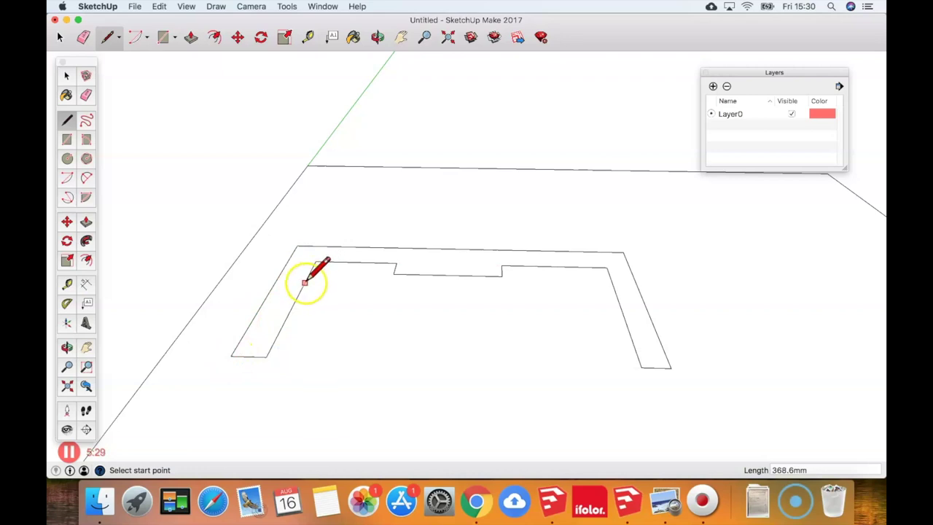
# Push/Pull the U-shaped wall face up 2700 mm
pyautogui.press('space')
pyautogui.click(280, 291)
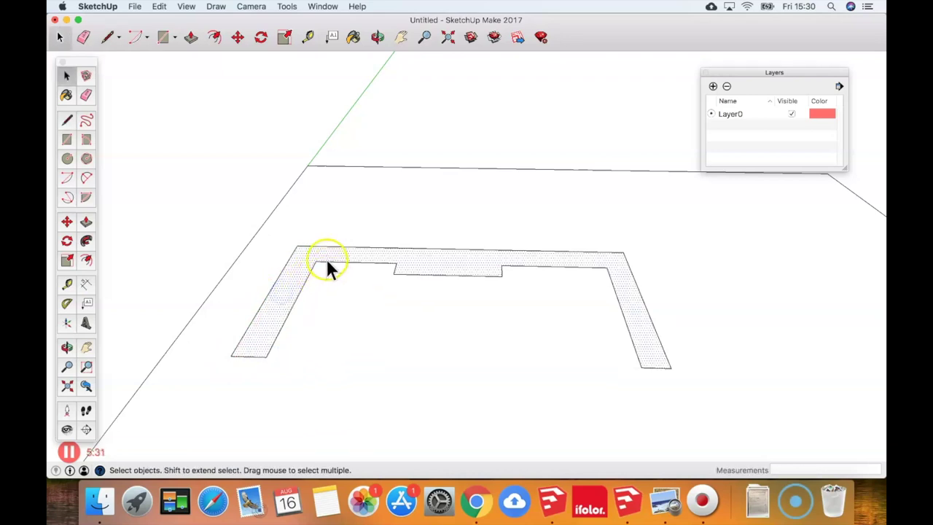
pyautogui.press('p')
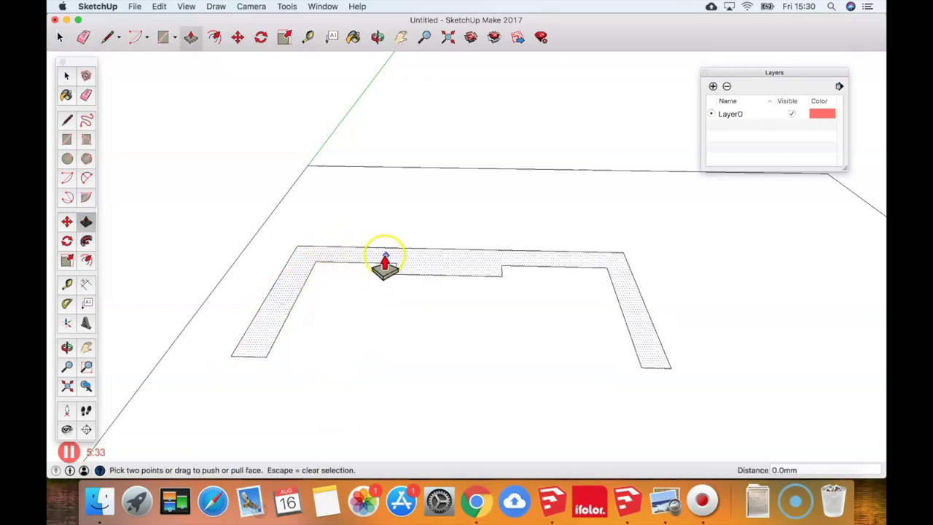
pyautogui.click(412, 270)
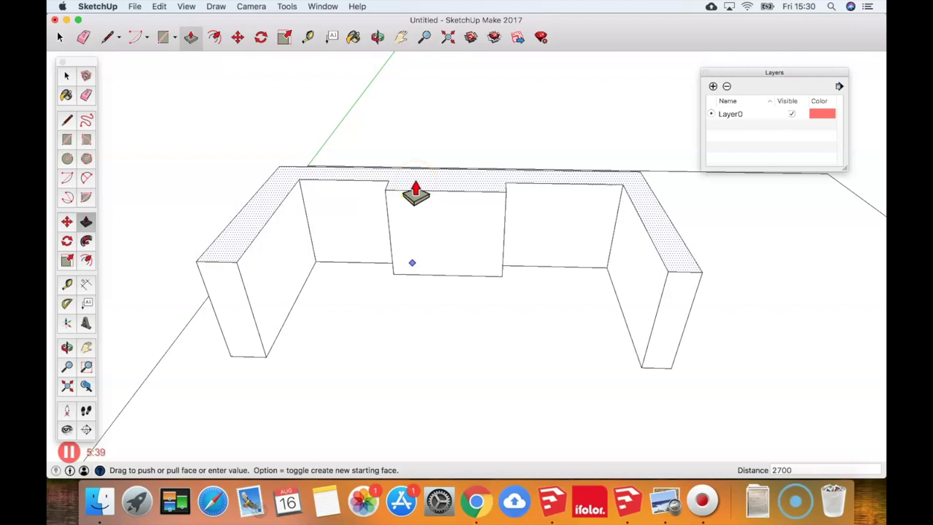
pyautogui.write('2700')
pyautogui.press('Return')
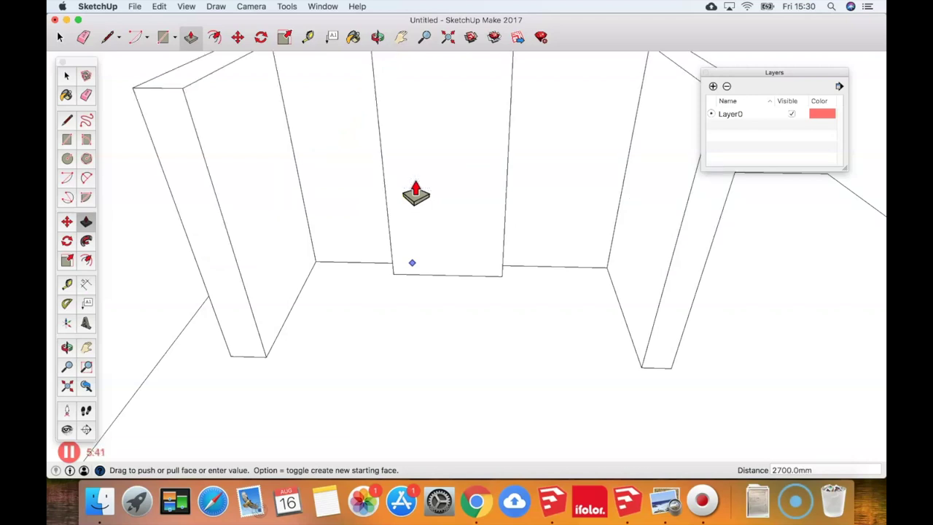
# Check the wall height on the hand-drawn survey and look over the extruded chimney breast and alcove walls
pyautogui.hotkey('ctrl', 'Right')
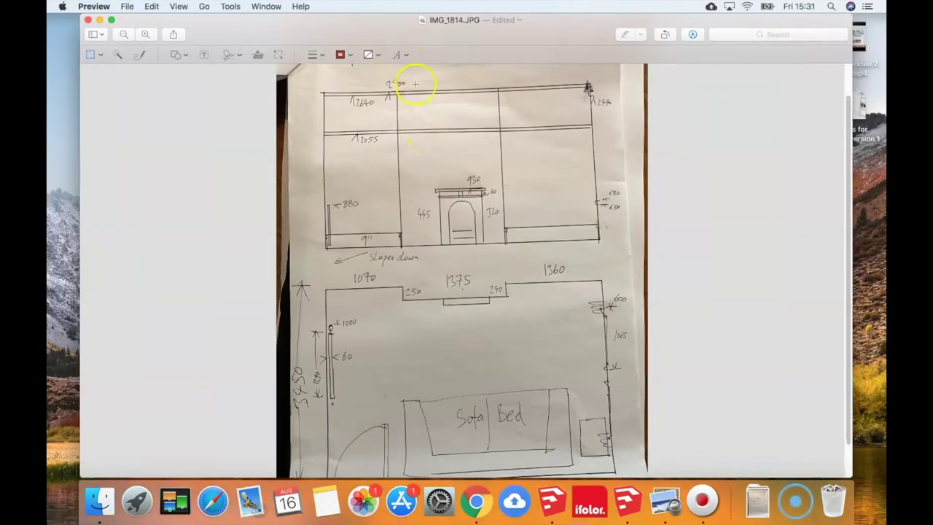
pyautogui.hotkey('ctrl', 'Left')
pyautogui.press('h')
pyautogui.moveTo(416, 177); pyautogui.dragTo(406, 283)
pyautogui.moveTo(406, 283); pyautogui.dragTo(406, 210, button='middle')
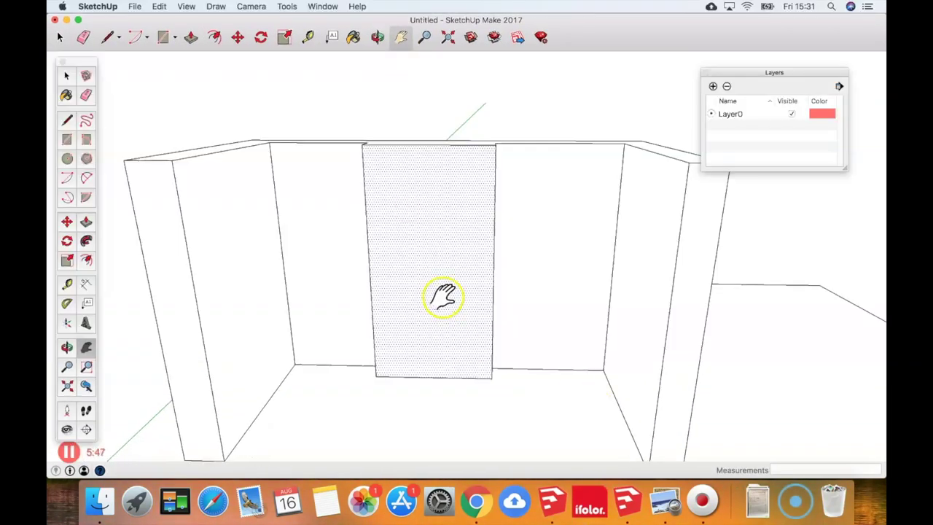
pyautogui.moveTo(443, 296); pyautogui.dragTo(438, 262)
pyautogui.moveTo(438, 262)
pyautogui.mouseDown(button='middle')
pyautogui.moveTo(430, 256)
pyautogui.moveTo(500, 263)
pyautogui.moveTo(458, 285)
pyautogui.moveTo(387, 273)
pyautogui.mouseUp(button='middle')
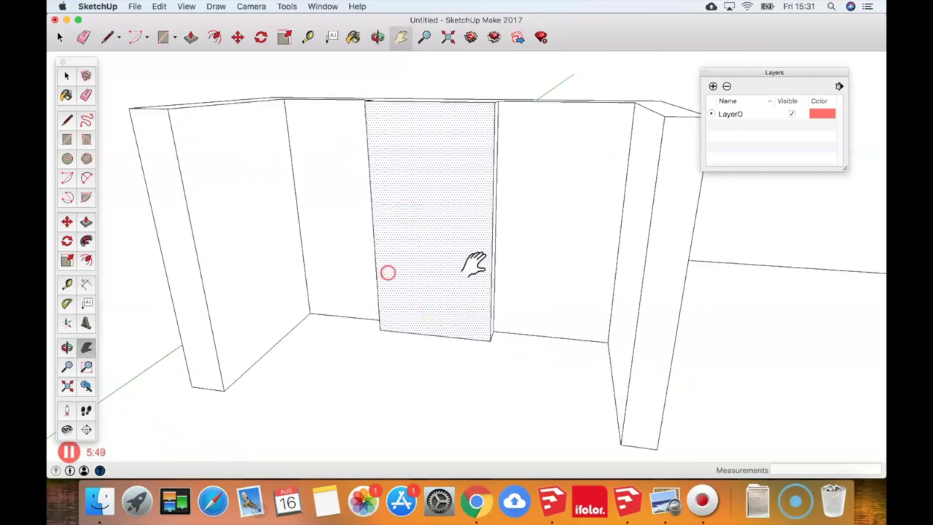
# Switch to the finished spare bedroom model in SketchUp Pro and delete the stray geometry at the end of the left wall's skirting
pyautogui.click(552, 507)
pyautogui.moveTo(399, 341)
pyautogui.mouseDown()
pyautogui.moveTo(410, 245)
pyautogui.moveTo(481, 211)
pyautogui.moveTo(308, 302)
pyautogui.moveTo(150, 333)
pyautogui.moveTo(155, 345)
pyautogui.mouseUp()
pyautogui.scroll(6, 154, 344)
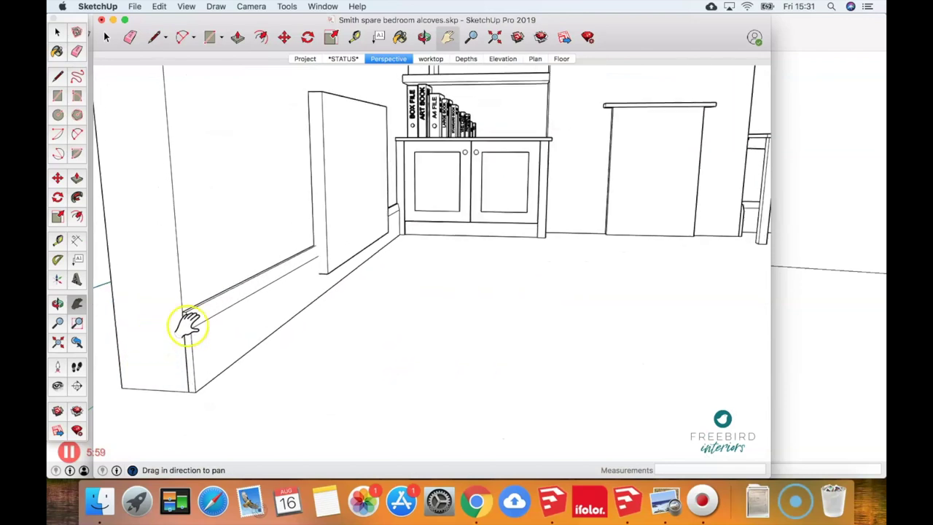
pyautogui.press('space')
pyautogui.click(202, 335)
pyautogui.click(125, 313)
pyautogui.click(219, 374)
pyautogui.click(492, 288)
pyautogui.press('Delete')
pyautogui.moveTo(360, 371); pyautogui.dragTo(552, 272, button='middle')
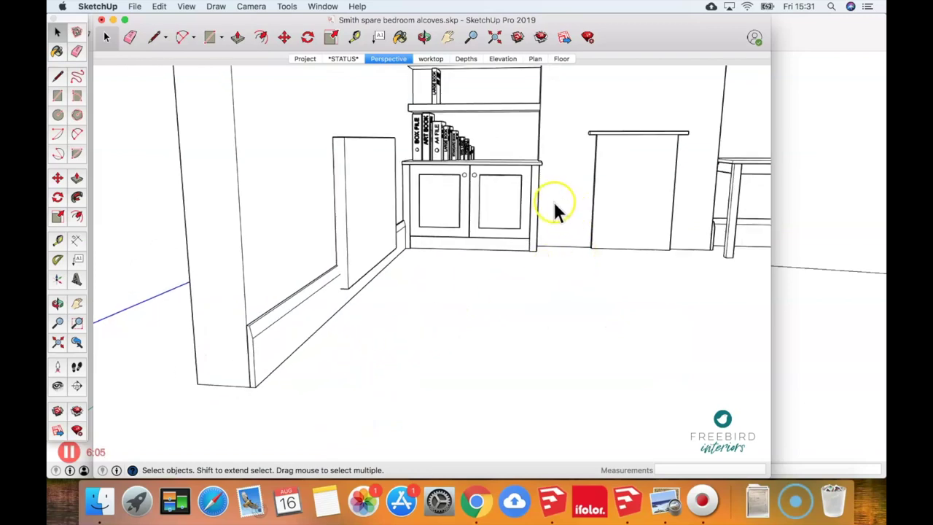
# Back in the untitled SketchUp Make model, select the floor-level edges of the left wall, left alcove and chimney breast's left return
pyautogui.click(616, 510)
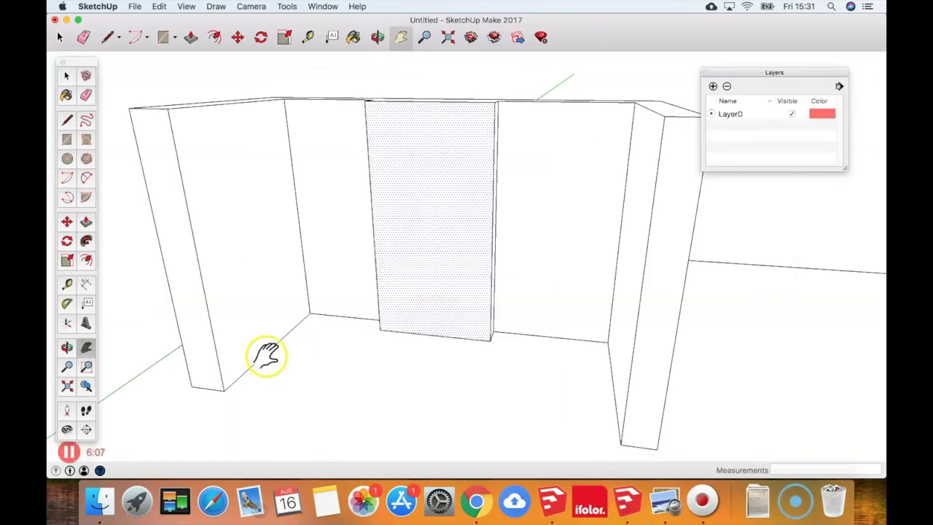
pyautogui.moveTo(266, 357); pyautogui.dragTo(301, 345, button='middle')
pyautogui.click(289, 360)
pyautogui.scroll(5, 328, 328)
pyautogui.keyDown('shift'); pyautogui.click(328, 321); pyautogui.keyUp('shift')
pyautogui.scroll(2, 455, 328)
pyautogui.keyDown('shift'); pyautogui.click(480, 325); pyautogui.keyUp('shift')
pyautogui.keyDown('shift'); pyautogui.click(483, 325); pyautogui.keyUp('shift')
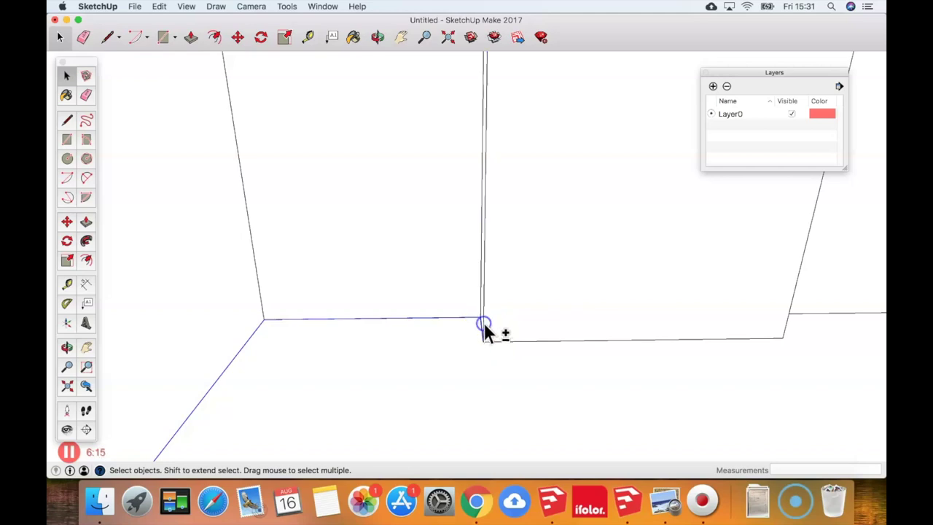
# Add the floor-level edges of the chimney breast's front and right return, the right alcove and the right wall to the selection
pyautogui.keyDown('shift'); pyautogui.moveTo(493, 342); pyautogui.dragTo(531, 330, button='middle'); pyautogui.keyUp('shift')
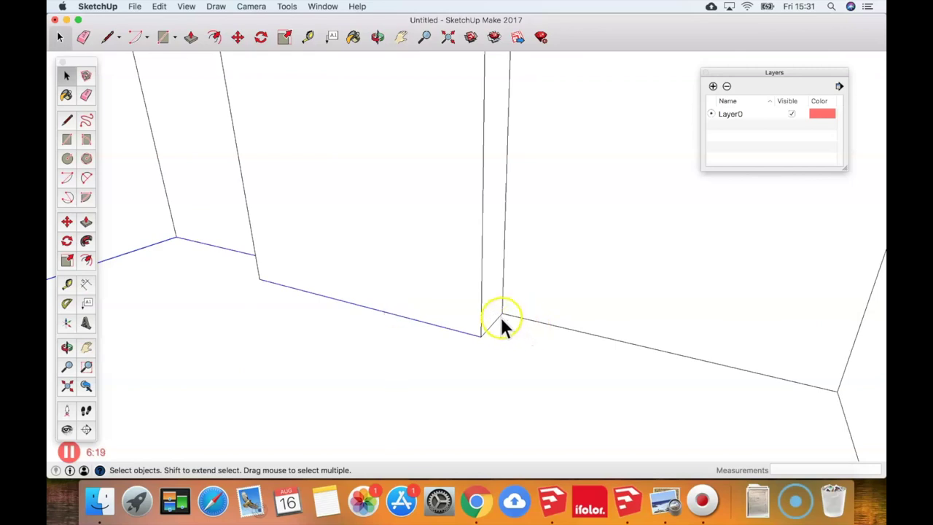
pyautogui.keyDown('shift'); pyautogui.click(517, 318); pyautogui.keyUp('shift')
pyautogui.moveTo(569, 318)
pyautogui.mouseDown(button='middle')
pyautogui.moveTo(575, 301)
pyautogui.moveTo(585, 312)
pyautogui.mouseUp(button='middle')
pyautogui.scroll(-1, 585, 313)
pyautogui.click(761, 388)
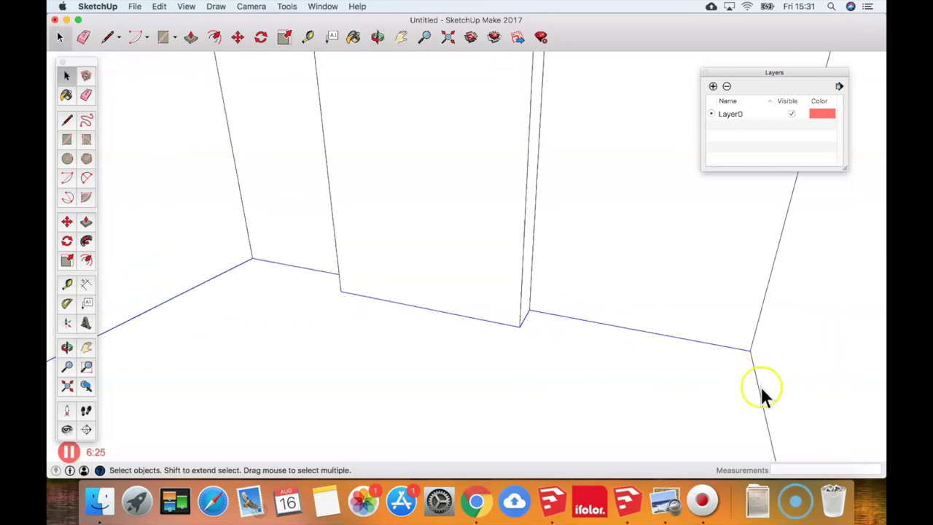
pyautogui.keyDown('shift'); pyautogui.click(761, 401); pyautogui.keyUp('shift')
pyautogui.moveTo(477, 308); pyautogui.dragTo(539, 253, button='middle')
pyautogui.click(452, 158)
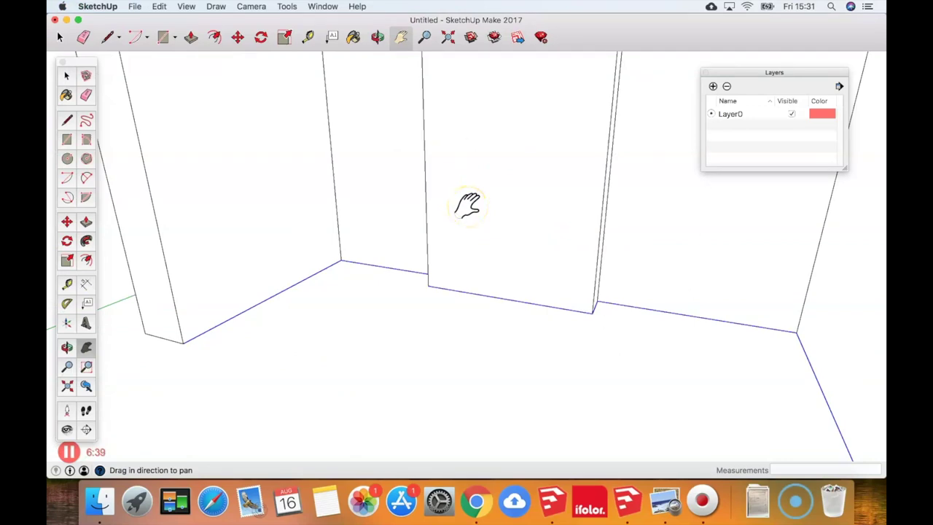
pyautogui.moveTo(460, 192); pyautogui.dragTo(552, 231, button='middle')
pyautogui.click(474, 228)
pyautogui.moveTo(473, 228); pyautogui.dragTo(411, 212)
pyautogui.click(526, 234)
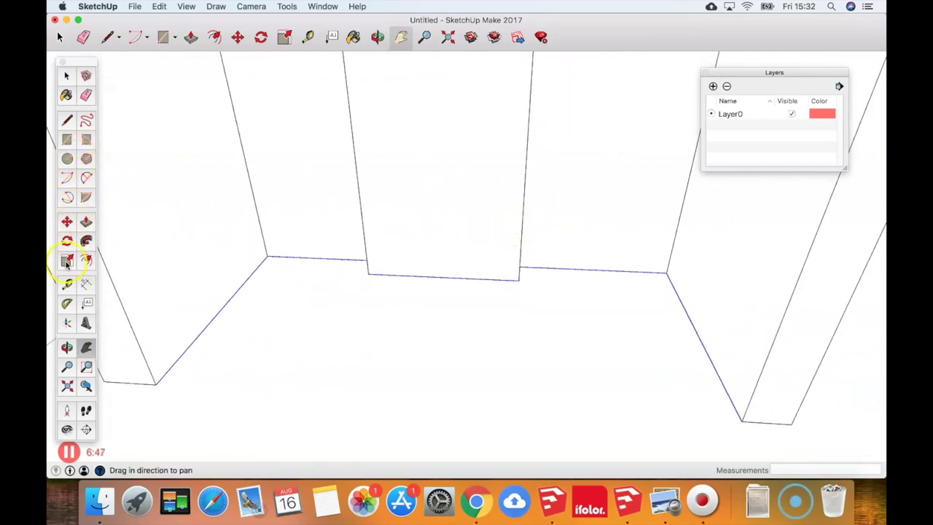
pyautogui.click(67, 222)
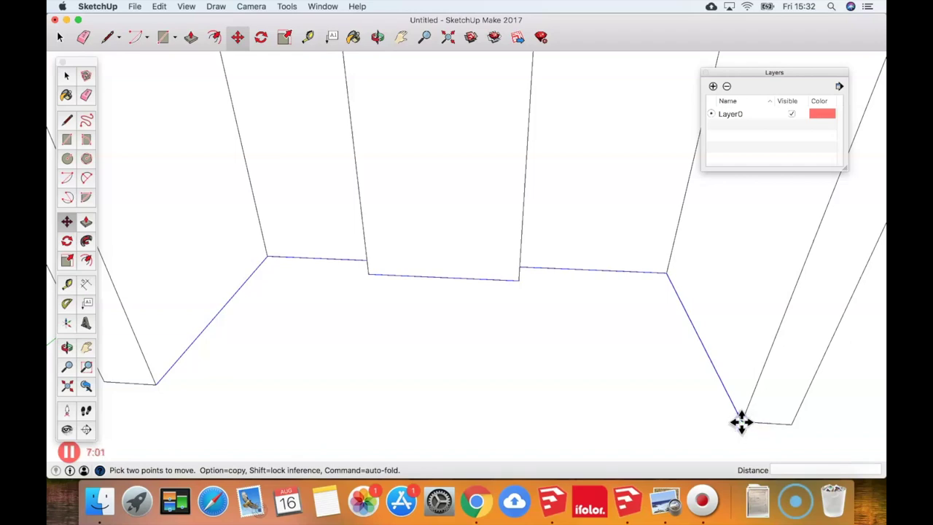
pyautogui.keyDown('alt'); pyautogui.click(741, 421); pyautogui.keyUp('alt')
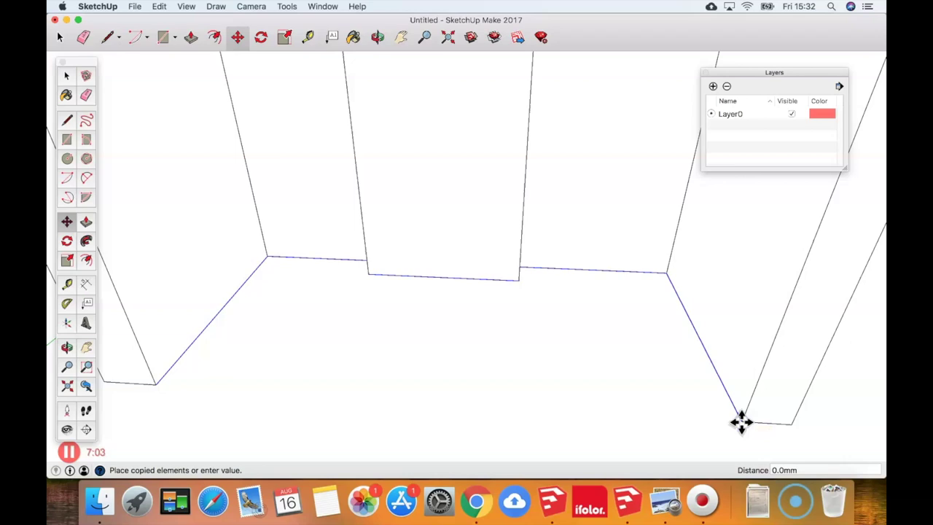
pyautogui.moveTo(743, 425); pyautogui.dragTo(747, 402)
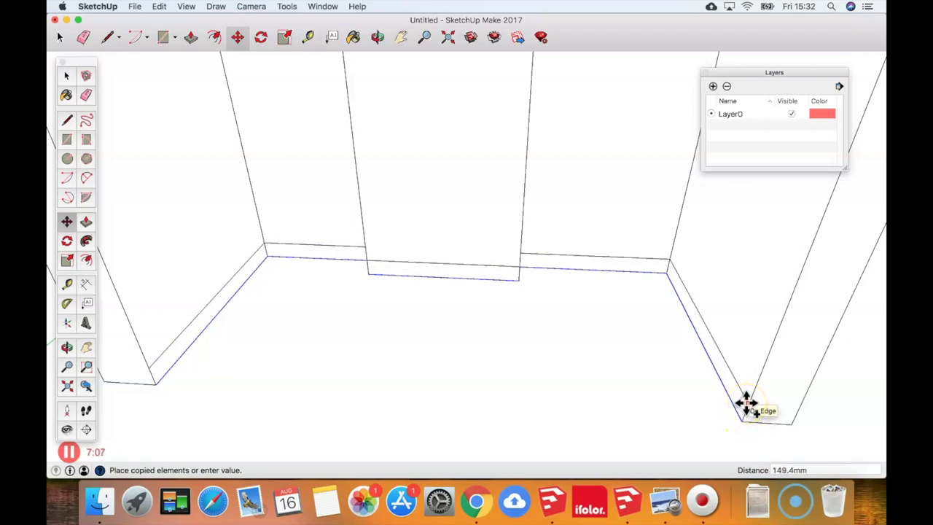
pyautogui.moveTo(746, 402); pyautogui.dragTo(756, 385)
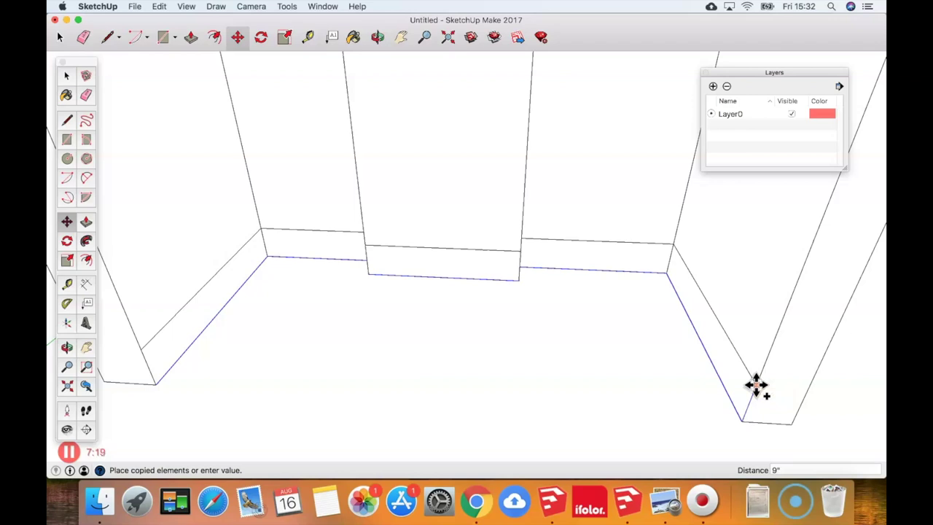
pyautogui.press('Escape')
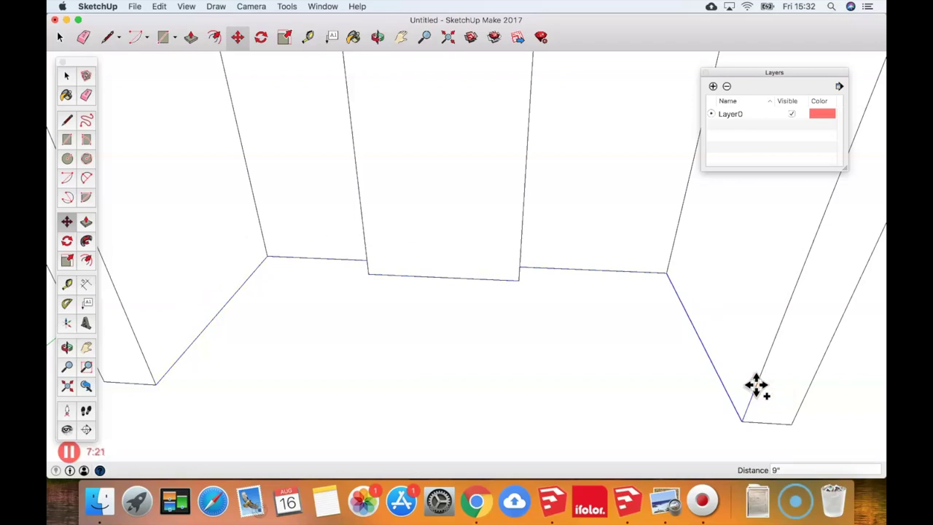
# Copy the right wall's floor-level edge straight up the wall by 228.6 mm as the skirting's top line
pyautogui.click(744, 416)
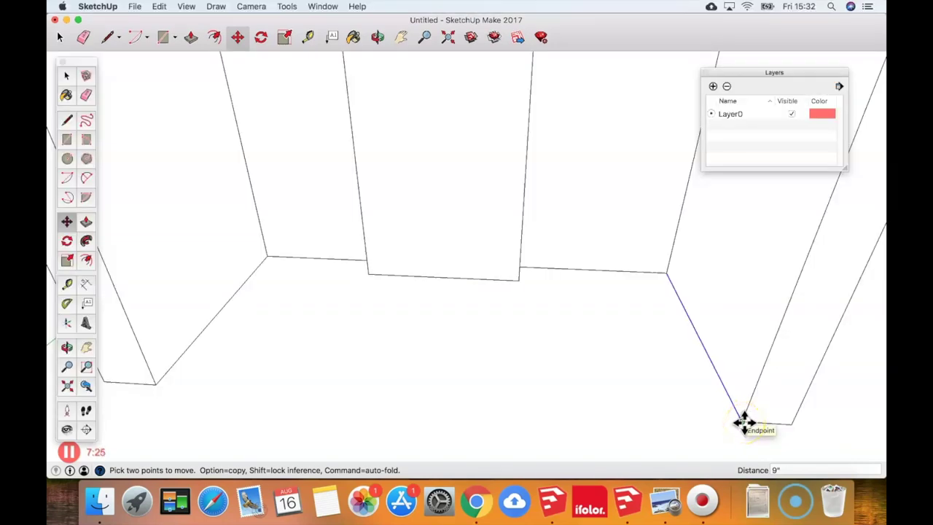
pyautogui.click(743, 421)
pyautogui.press('alt')
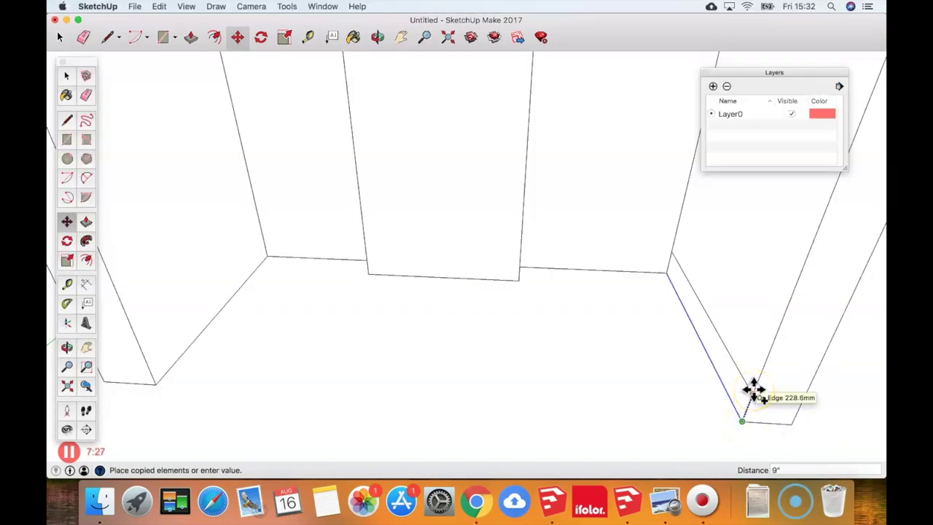
pyautogui.click(753, 390)
# Copy the floor-level edges of the right alcove, chimney breast, left alcove and left wall up 228.6 mm to match the right wall's skirting line
pyautogui.press('space')
pyautogui.keyDown('shift'); pyautogui.click(554, 269); pyautogui.keyUp('shift')
pyautogui.keyDown('shift'); pyautogui.click(487, 278); pyautogui.keyUp('shift')
pyautogui.keyDown('shift'); pyautogui.click(385, 284); pyautogui.keyUp('shift')
pyautogui.keyDown('shift'); pyautogui.click(214, 313); pyautogui.keyUp('shift')
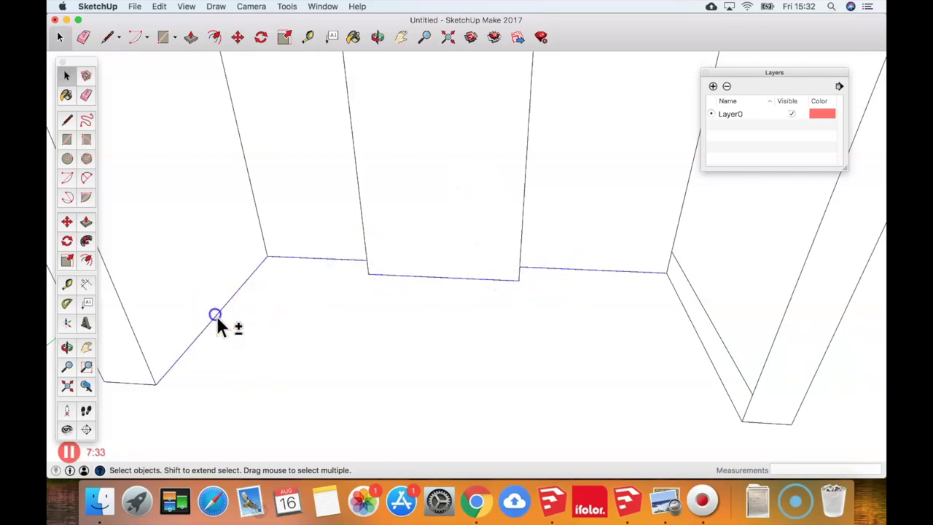
pyautogui.press('m')
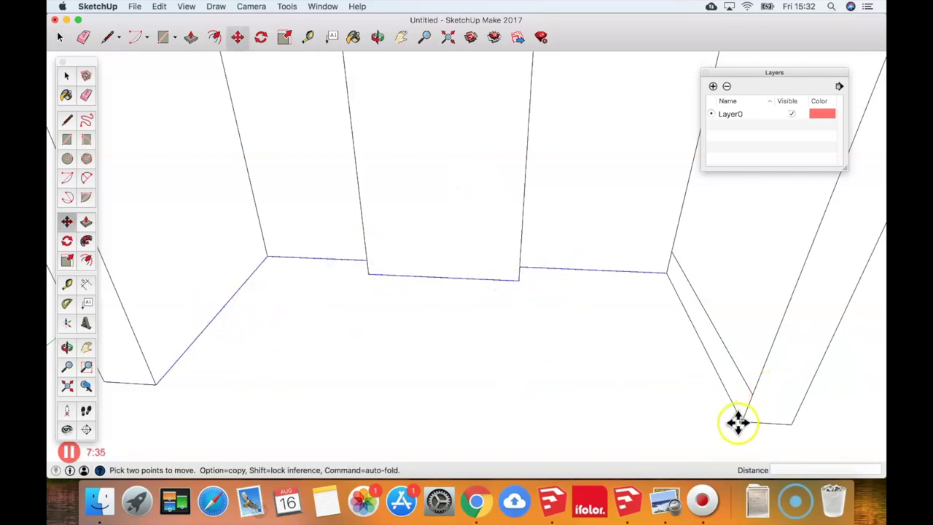
pyautogui.press('alt')
pyautogui.click(742, 421)
pyautogui.click(751, 394)
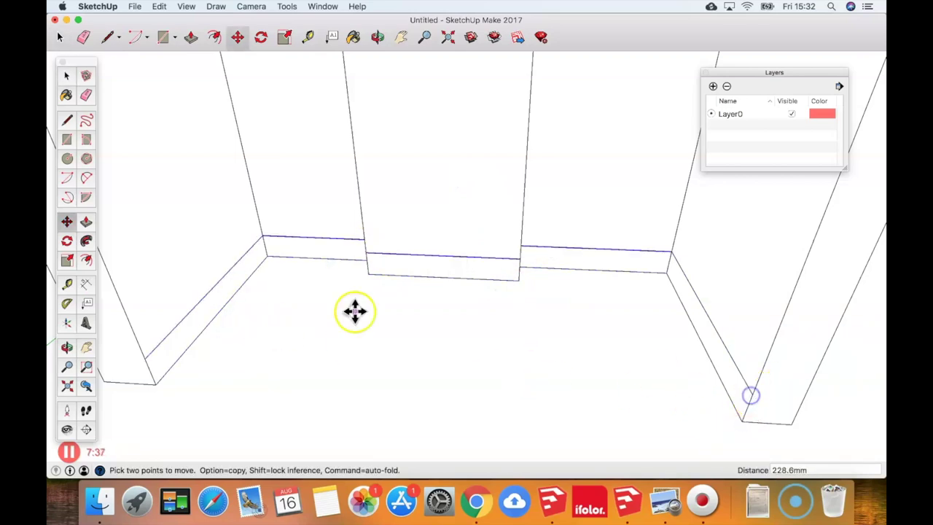
# Following the survey, place a Tape Measure guide 2055 mm above the left wall's floor-level edge
pyautogui.scroll(-2, 444, 277)
pyautogui.scroll(-3, 449, 274)
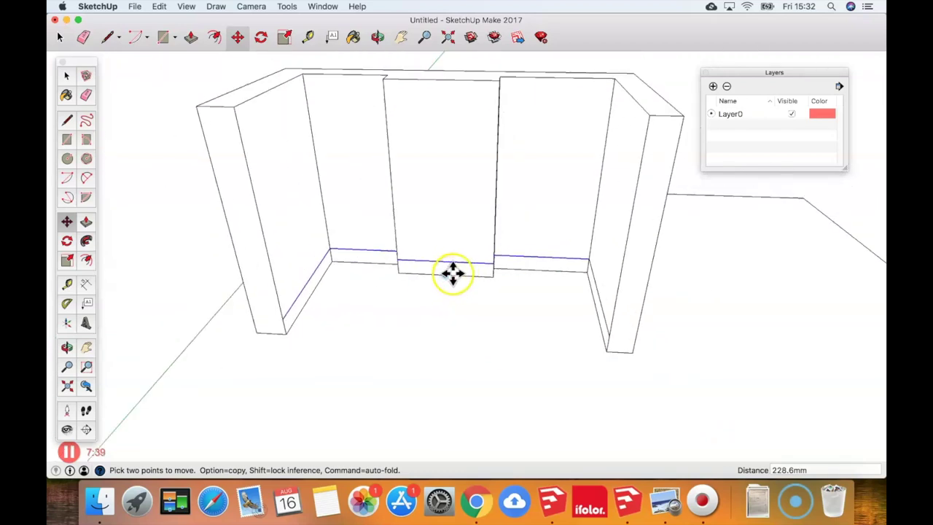
pyautogui.moveTo(430, 189); pyautogui.dragTo(373, 137, button='middle')
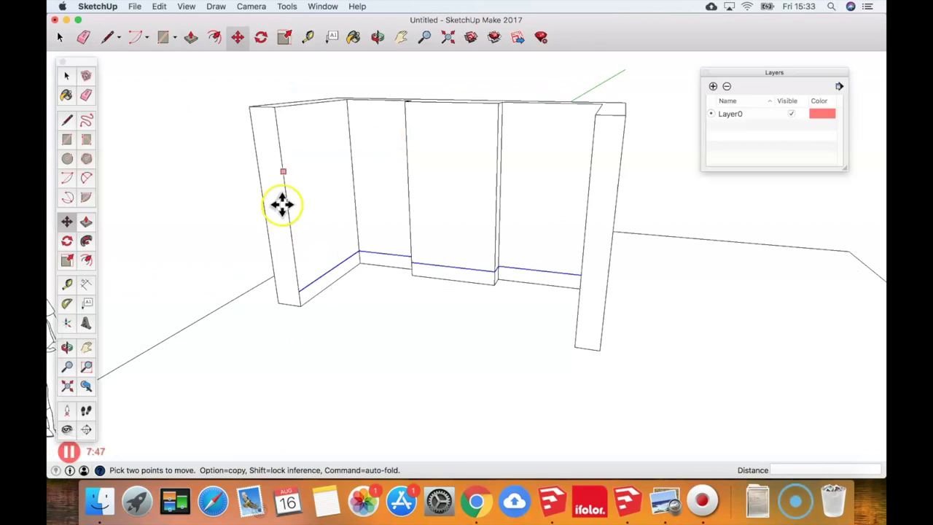
pyautogui.scroll(3, 336, 140)
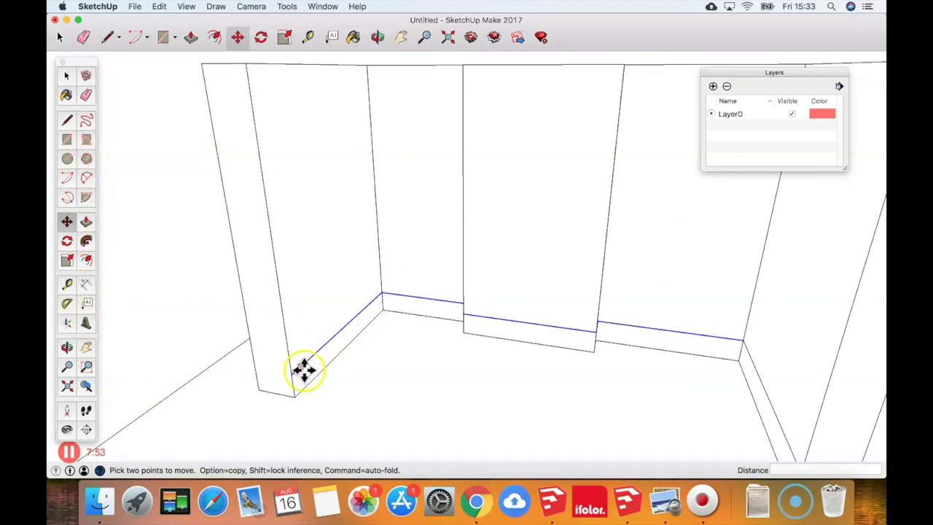
pyautogui.click(66, 285)
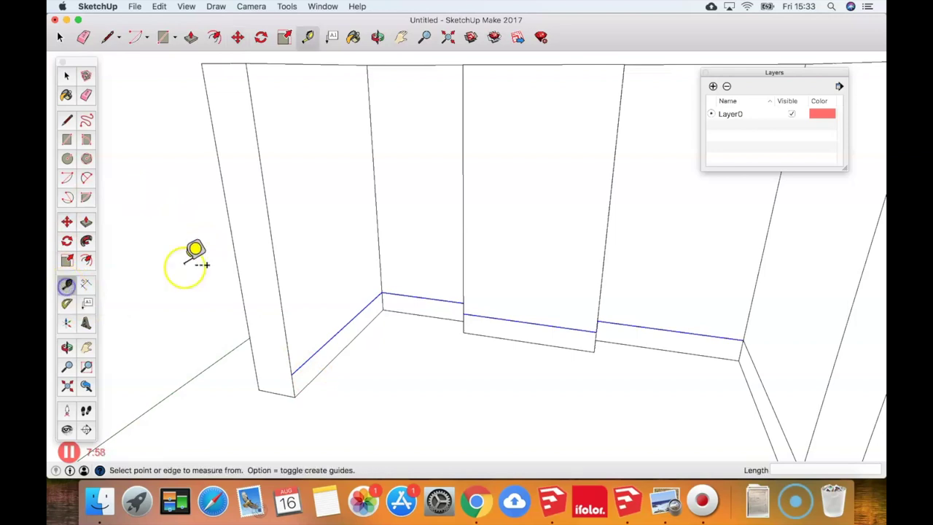
pyautogui.click(352, 339)
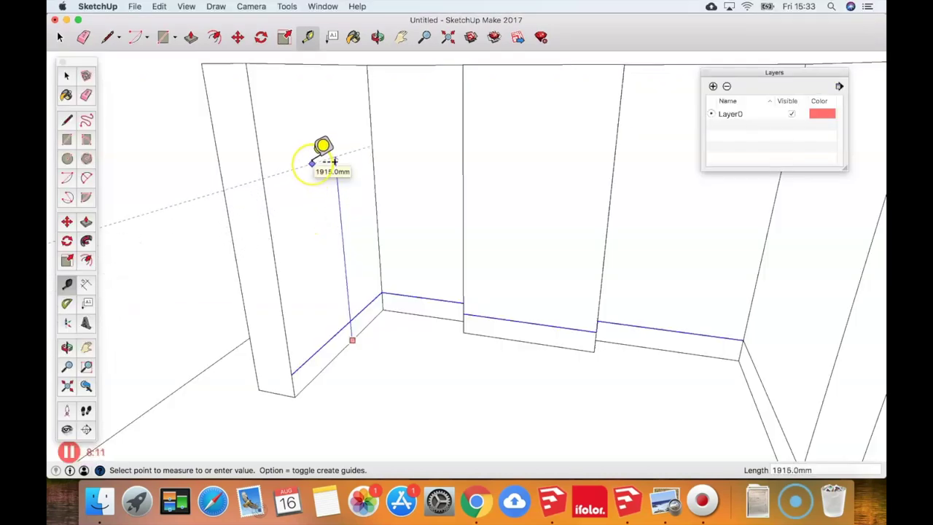
pyautogui.hotkey('ctrl', 'Right')
pyautogui.hotkey('ctrl', 'Left')
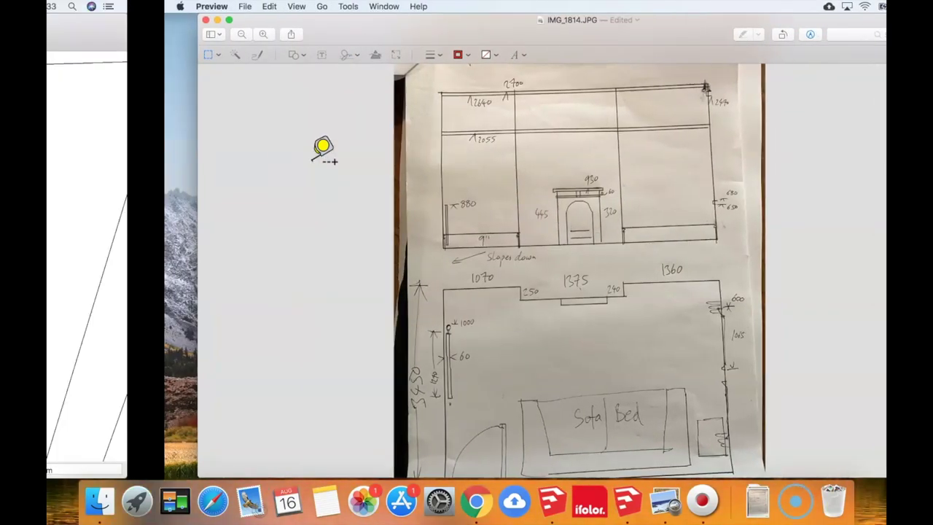
pyautogui.click(309, 152)
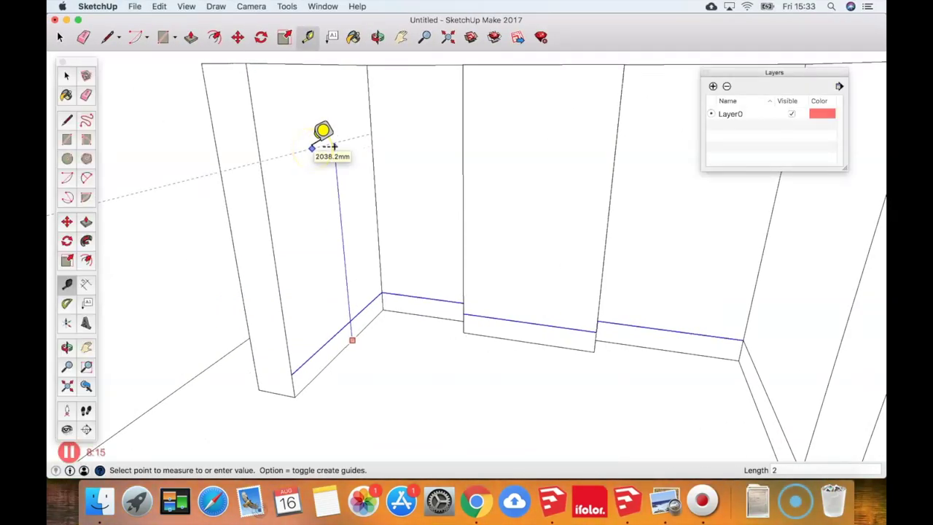
pyautogui.click(312, 148)
pyautogui.click(300, 150)
pyautogui.click(309, 292)
# Copy the selected skirting top lines up 1826.4 mm to the guide, and add a second copy 50 mm above
pyautogui.press('m')
pyautogui.click(289, 374)
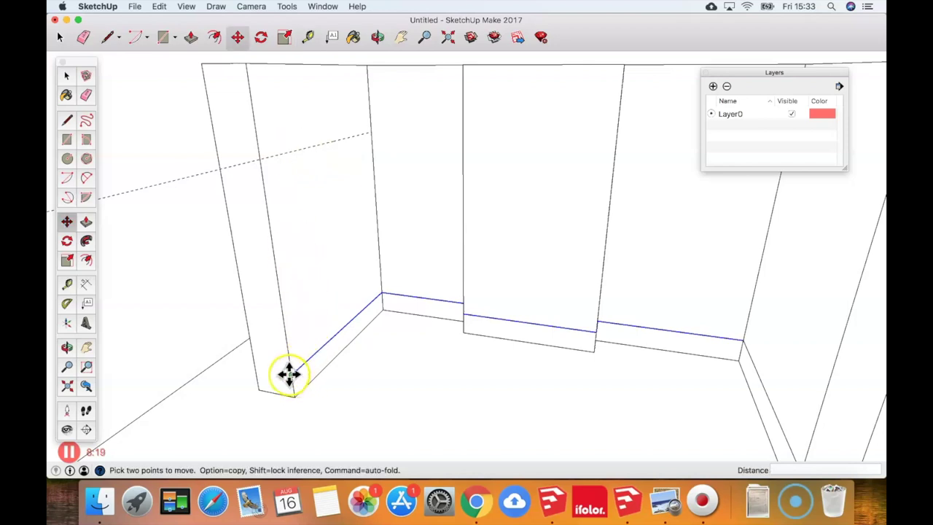
pyautogui.press('alt')
pyautogui.moveTo(290, 374); pyautogui.dragTo(258, 156)
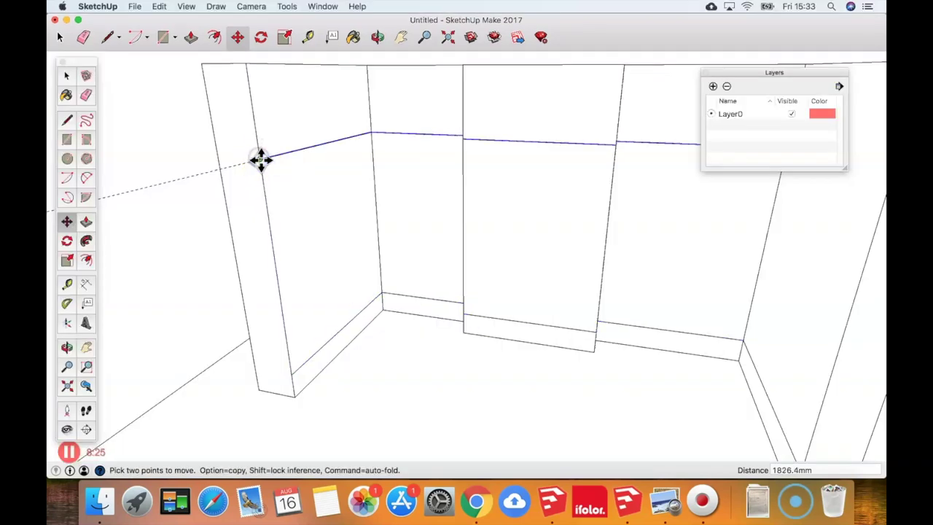
pyautogui.moveTo(261, 159); pyautogui.dragTo(256, 136)
pyautogui.click(256, 154)
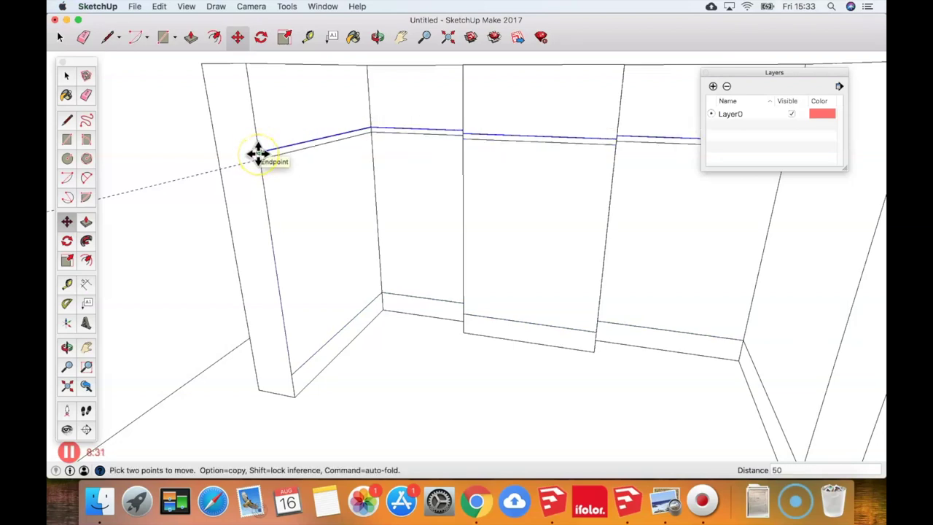
# Copy the upper rail lines up about 494 mm to just below the wall tops, and close the Layers window
pyautogui.moveTo(258, 153); pyautogui.dragTo(250, 78)
pyautogui.click(703, 73)
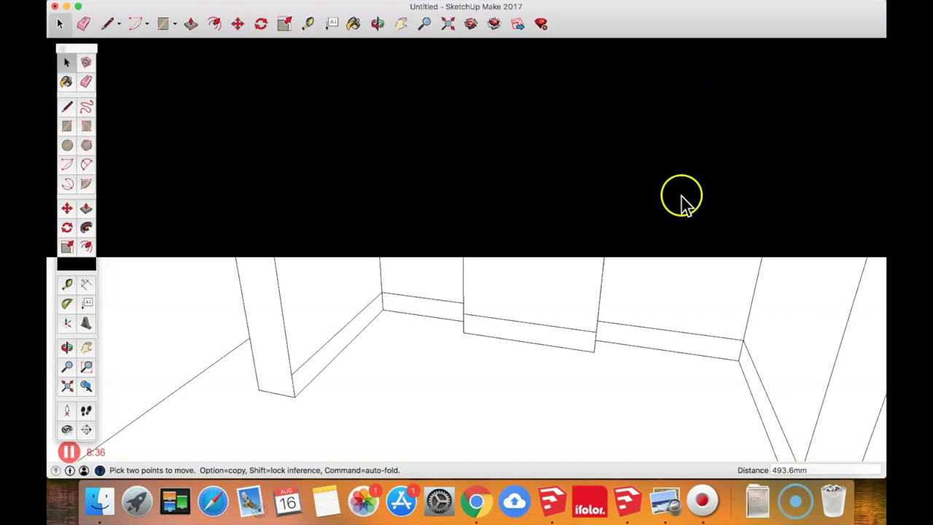
pyautogui.press('space')
# Review the copied wall lines, and switch to the finished SketchUp Pro model to examine its rails, ceiling line and window wall
pyautogui.keyDown('shift'); pyautogui.moveTo(572, 312); pyautogui.dragTo(631, 225, button='middle'); pyautogui.keyUp('shift')
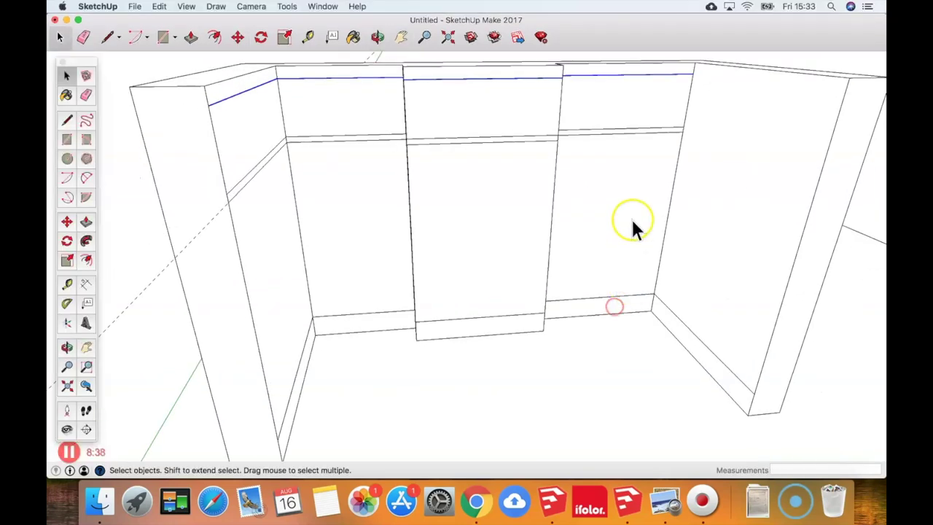
pyautogui.keyDown('shift'); pyautogui.middleClick(562, 308); pyautogui.keyUp('shift')
pyautogui.click(552, 501)
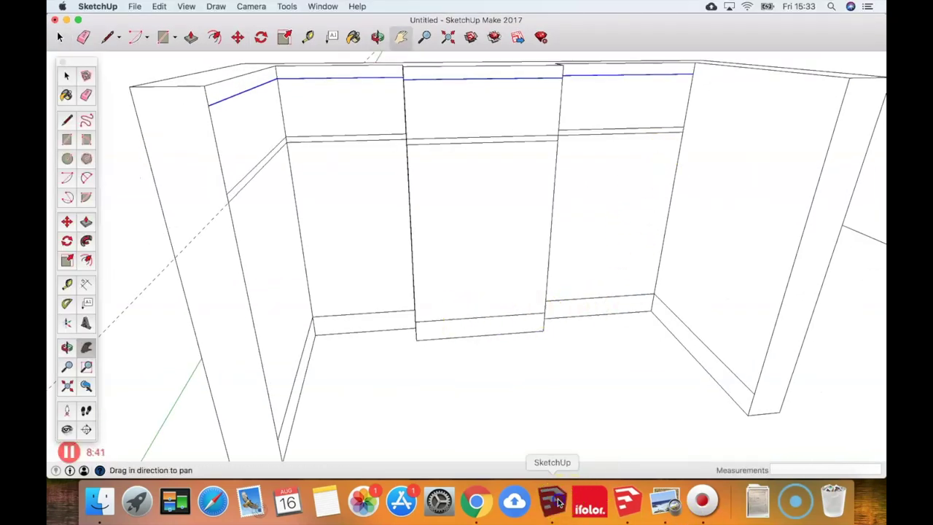
pyautogui.keyDown('shift'); pyautogui.moveTo(545, 192); pyautogui.dragTo(589, 131, button='middle'); pyautogui.keyUp('shift')
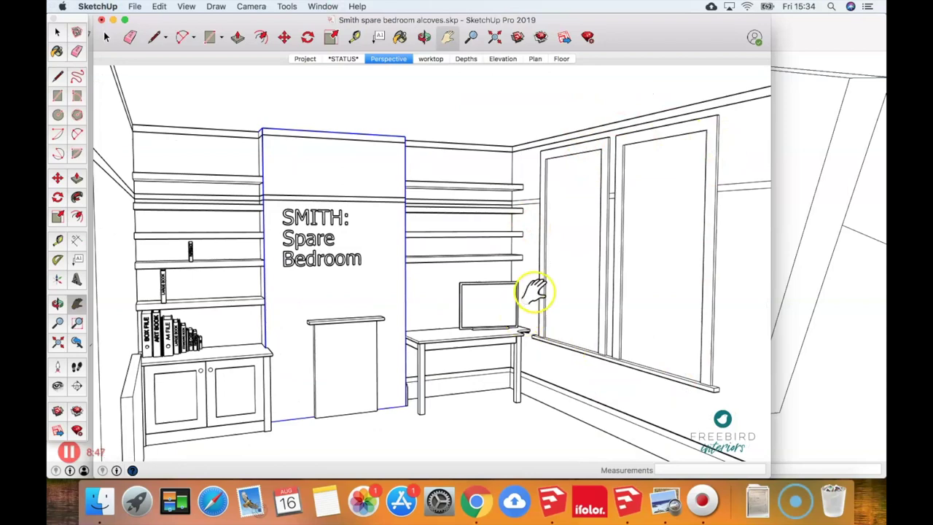
# Check the hand-drawn survey, and return to the untitled SketchUp Make model to view its alcoves and chimney breast
pyautogui.press('super+Tab')
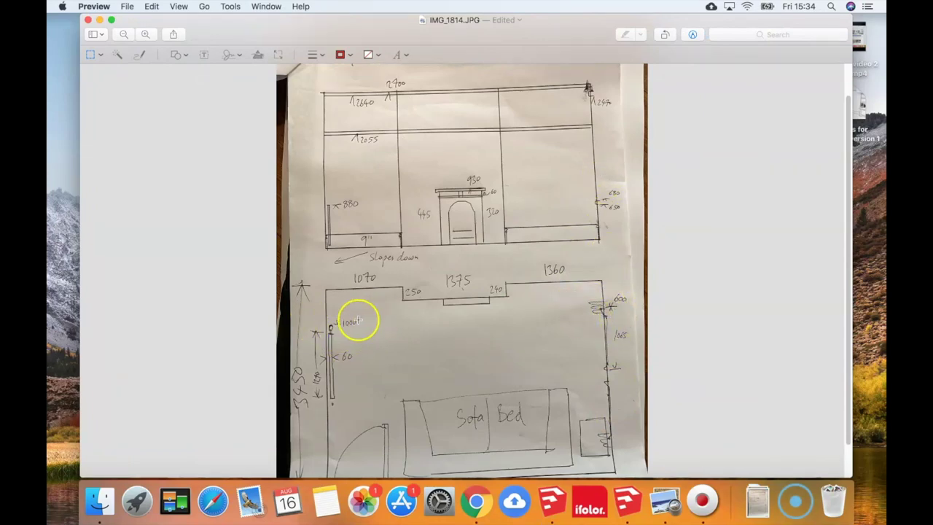
pyautogui.hotkey('ctrl', 'Left')
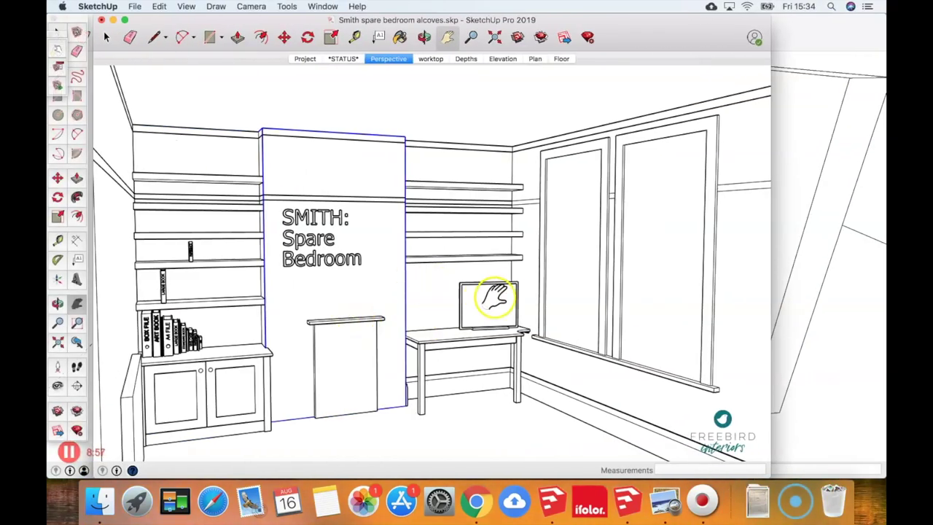
pyautogui.click(626, 500)
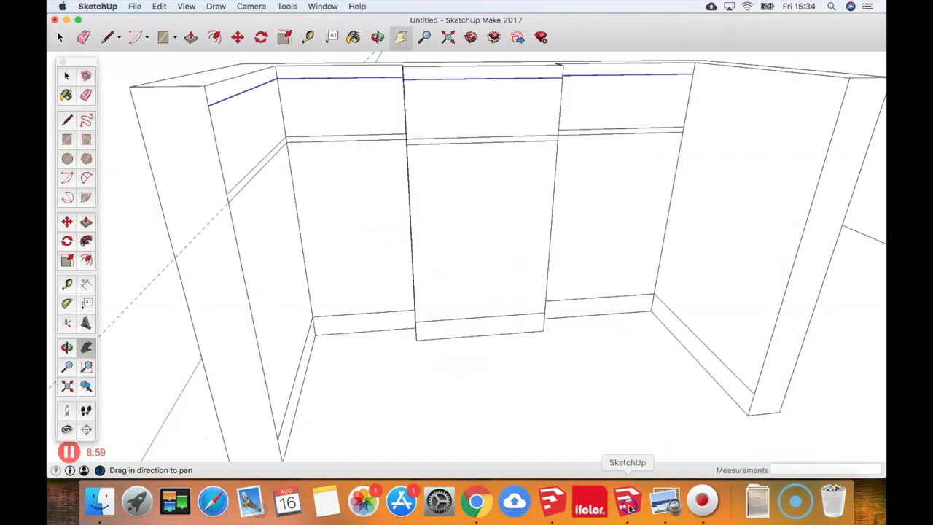
pyautogui.moveTo(531, 225); pyautogui.dragTo(518, 242)
pyautogui.moveTo(518, 242); pyautogui.dragTo(433, 183, button='middle')
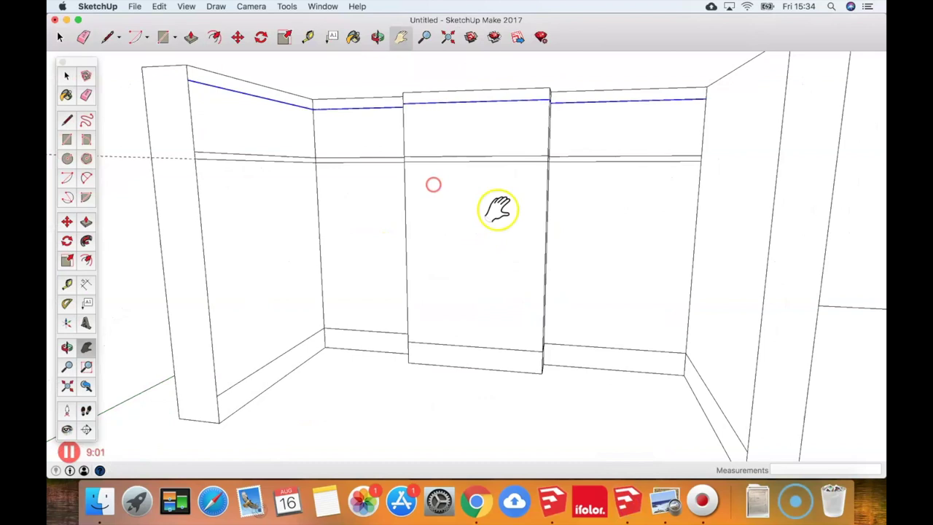
pyautogui.scroll(2, 500, 209)
pyautogui.moveTo(387, 173); pyautogui.dragTo(426, 193, button='middle')
# Open the Styles window, move it clear of the chimney breast, and show the styles used in the model
pyautogui.click(331, 7)
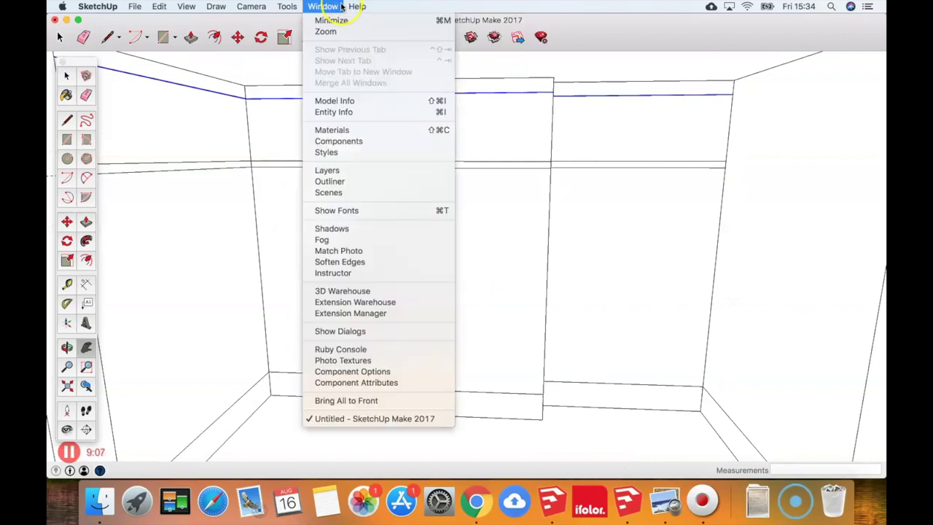
pyautogui.click(337, 153)
pyautogui.moveTo(760, 133); pyautogui.dragTo(787, 63)
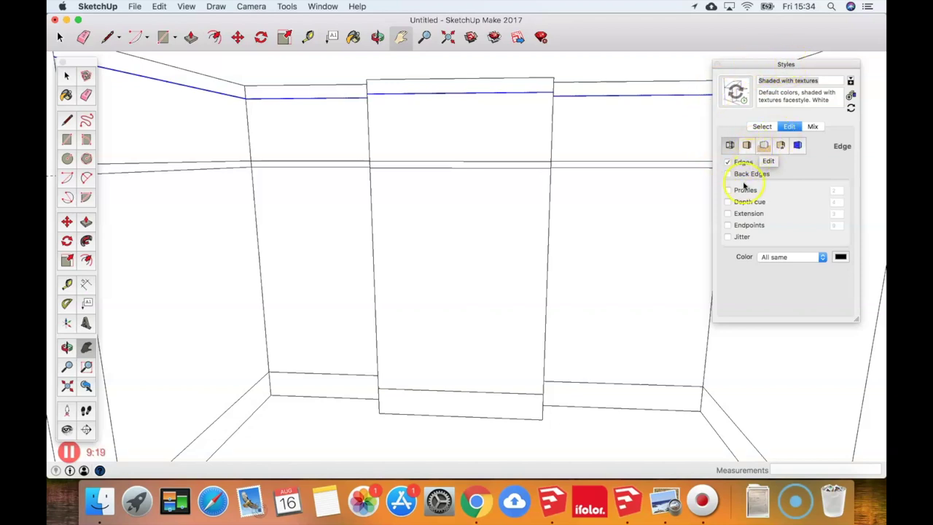
pyautogui.click(761, 127)
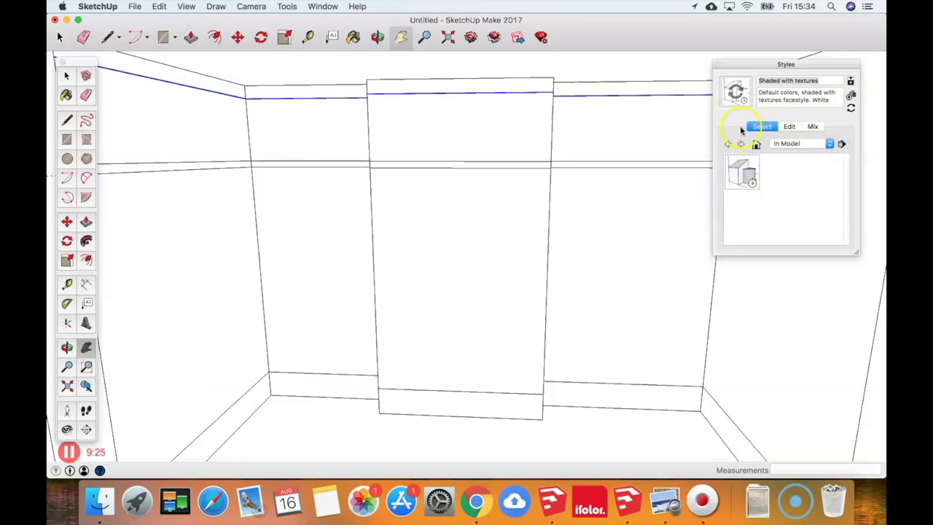
# Try several Assorted Styles, including Pencil on Tracing Paper and the dry-erase whiteboard one, and reapply the in-model Shaded with textures style
pyautogui.click(829, 143)
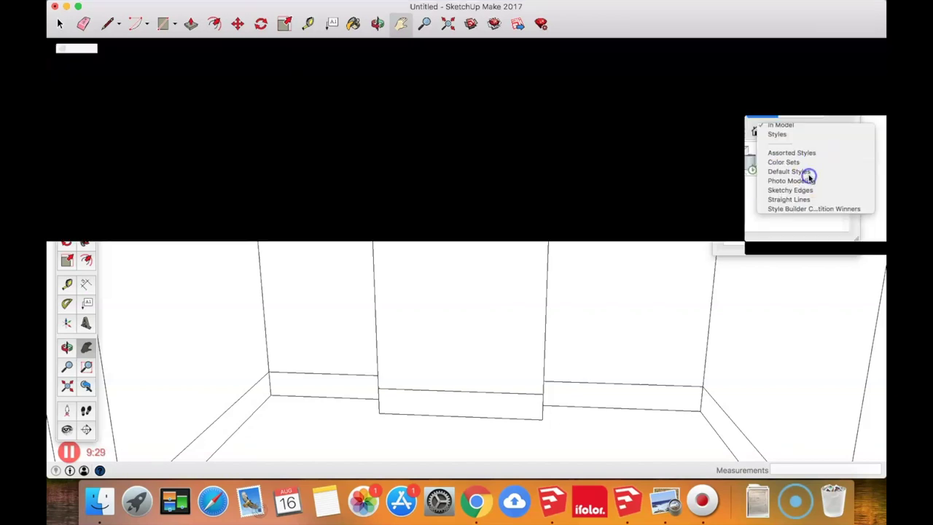
pyautogui.click(808, 173)
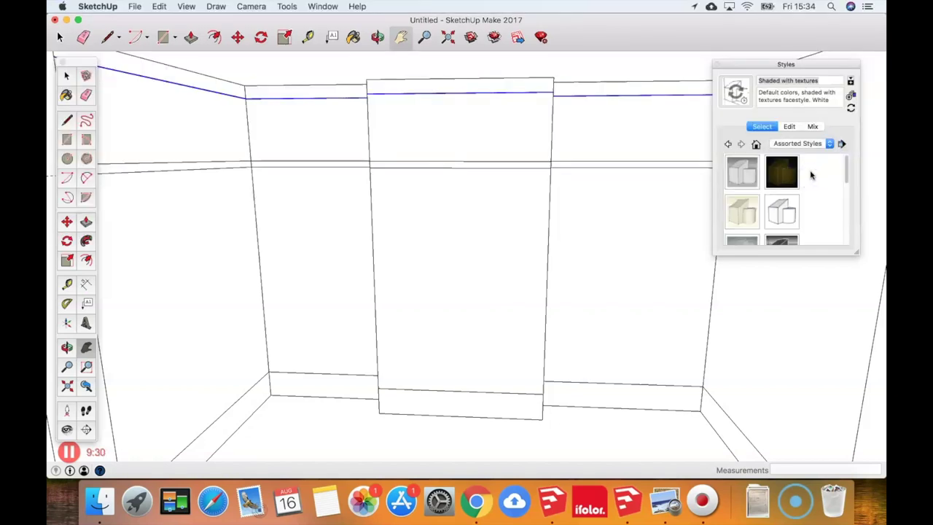
pyautogui.click(743, 179)
pyautogui.click(781, 172)
pyautogui.click(742, 211)
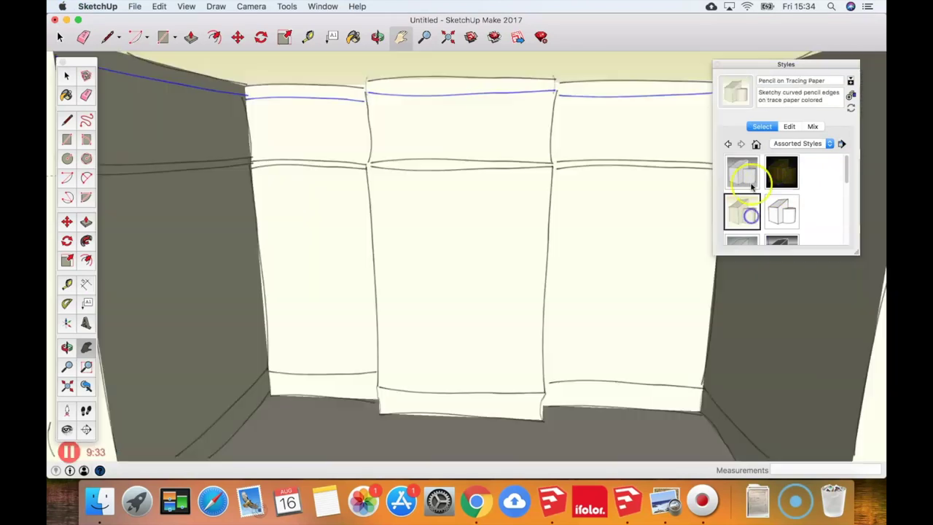
pyautogui.click(781, 212)
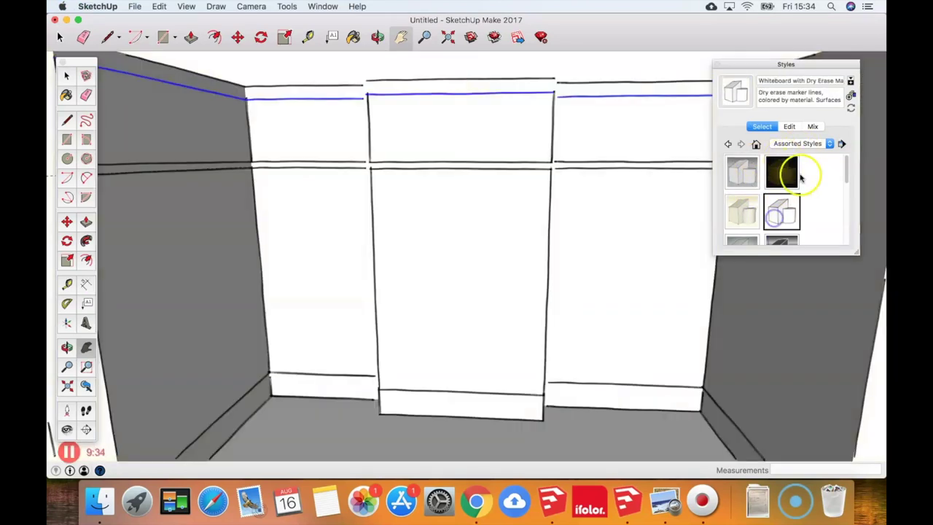
pyautogui.click(826, 143)
pyautogui.click(779, 115)
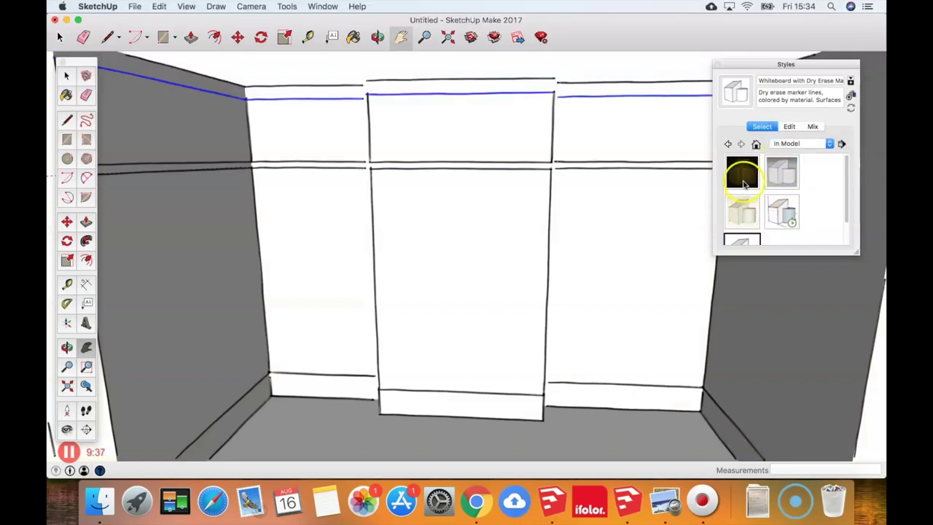
pyautogui.click(778, 205)
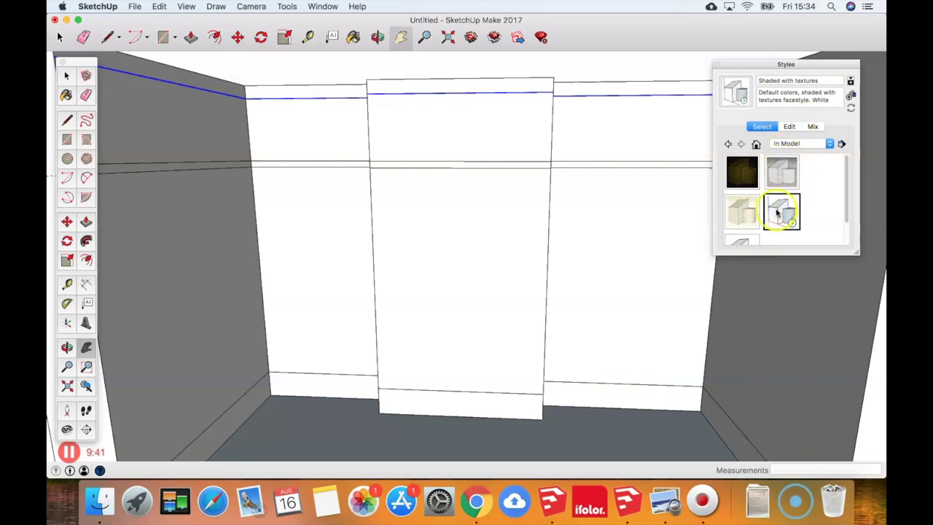
pyautogui.scroll(-1, 775, 189)
# Enable edge Profiles at a width of 2 in the current style, and set the face style to Hidden Line
pyautogui.click(787, 128)
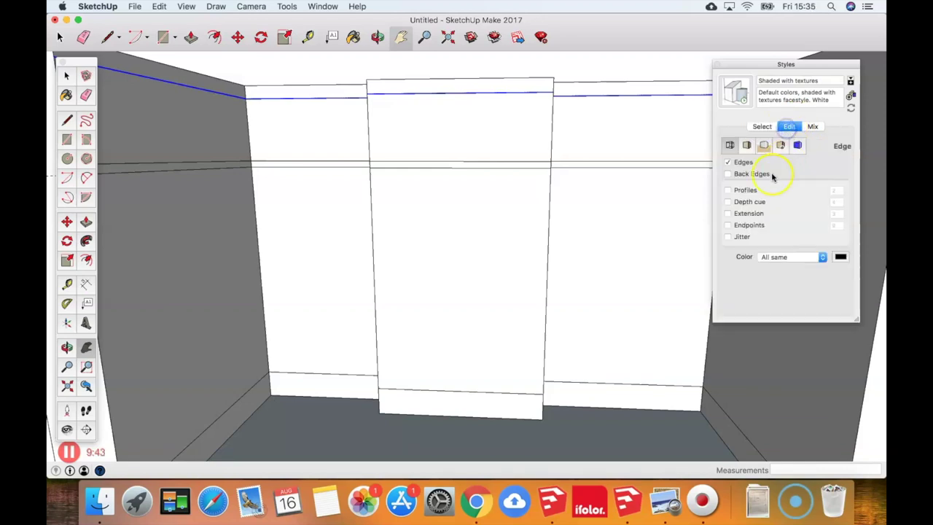
pyautogui.click(727, 191)
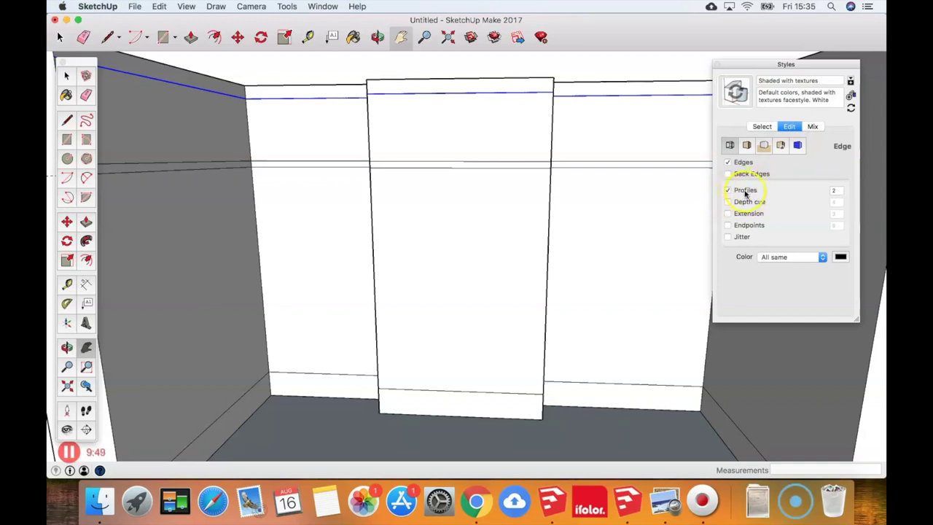
pyautogui.click(186, 6)
pyautogui.moveTo(241, 181)
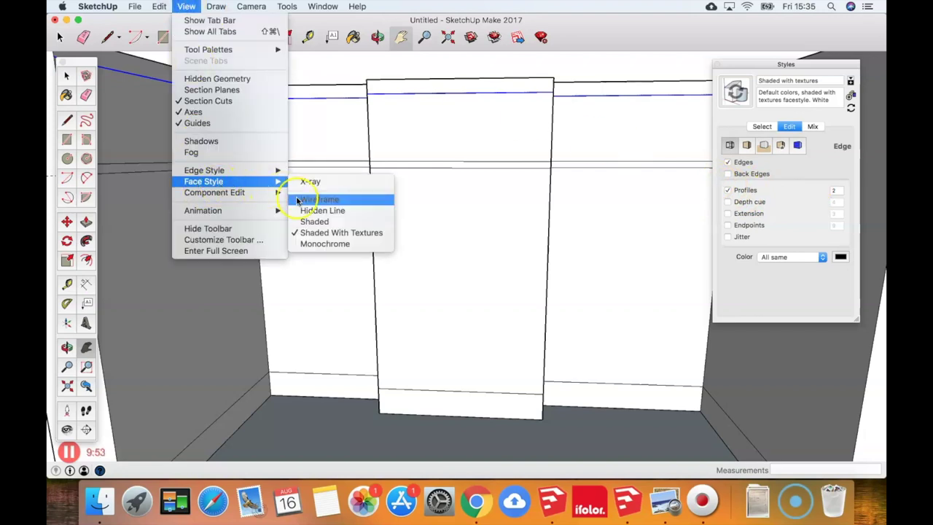
pyautogui.click(310, 211)
pyautogui.moveTo(500, 245)
pyautogui.mouseDown(button='middle')
pyautogui.moveTo(487, 245)
pyautogui.moveTo(529, 223)
pyautogui.mouseUp(button='middle')
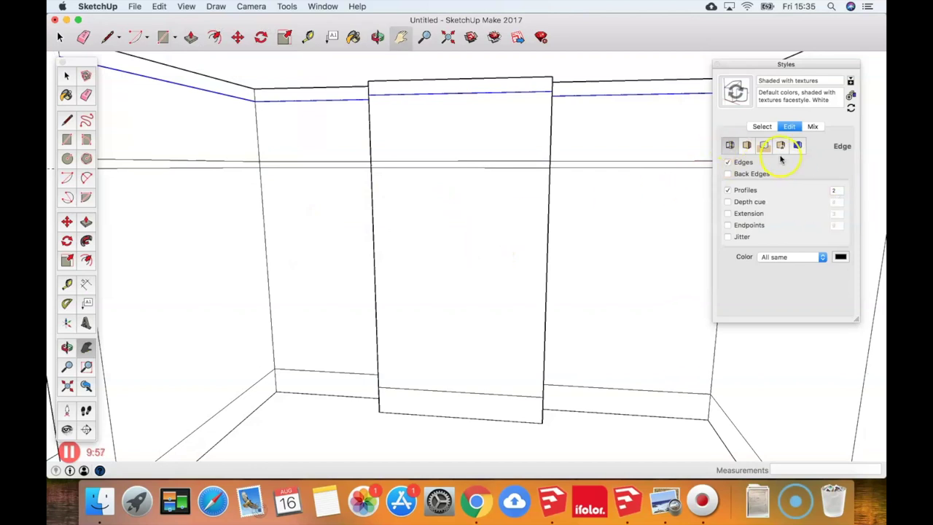
pyautogui.keyDown('shift'); pyautogui.moveTo(408, 235); pyautogui.dragTo(410, 208, button='middle'); pyautogui.keyUp('shift')
pyautogui.press('h')
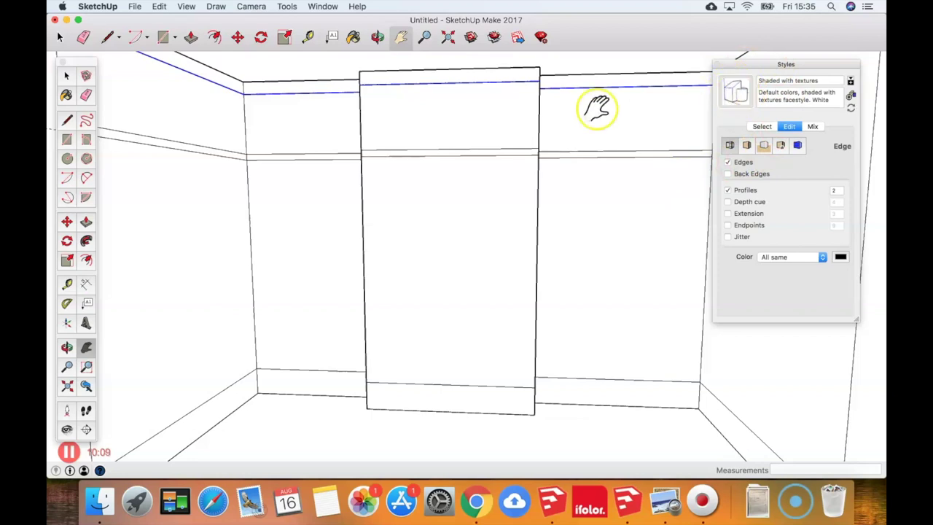
# Open the Scenes window and place it clear of the chimney breast
pyautogui.moveTo(595, 104); pyautogui.dragTo(514, 135)
pyautogui.moveTo(515, 135); pyautogui.dragTo(507, 143, button='middle')
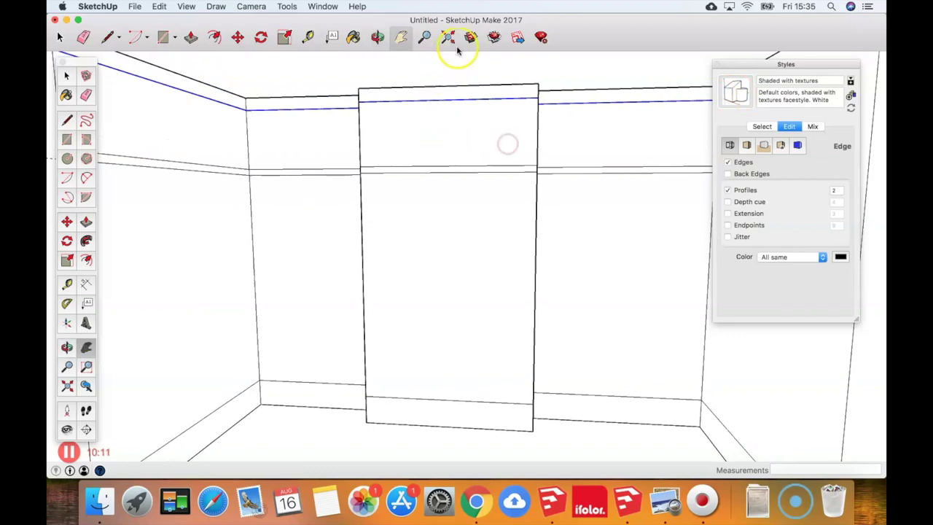
pyautogui.click(318, 6)
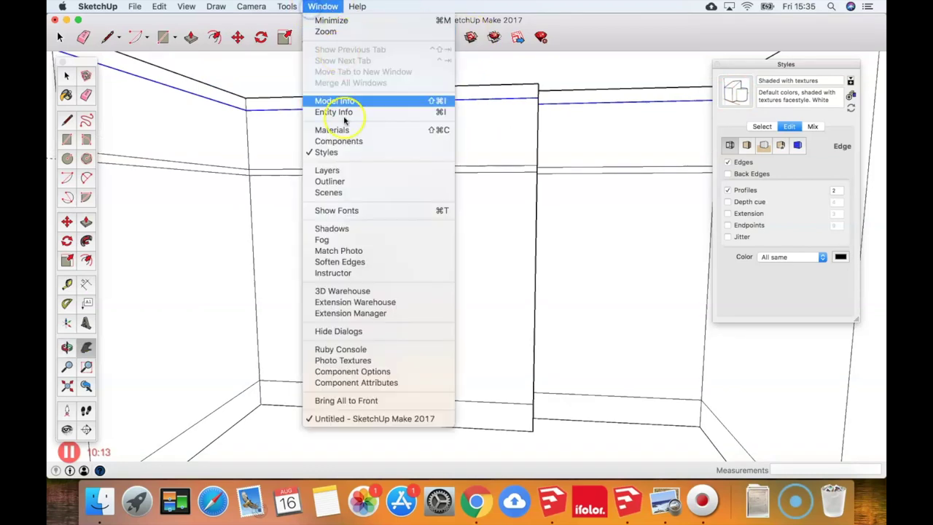
pyautogui.click(343, 191)
pyautogui.moveTo(765, 178); pyautogui.dragTo(714, 112)
pyautogui.moveTo(492, 313); pyautogui.dragTo(483, 335, button='middle')
pyautogui.press('h')
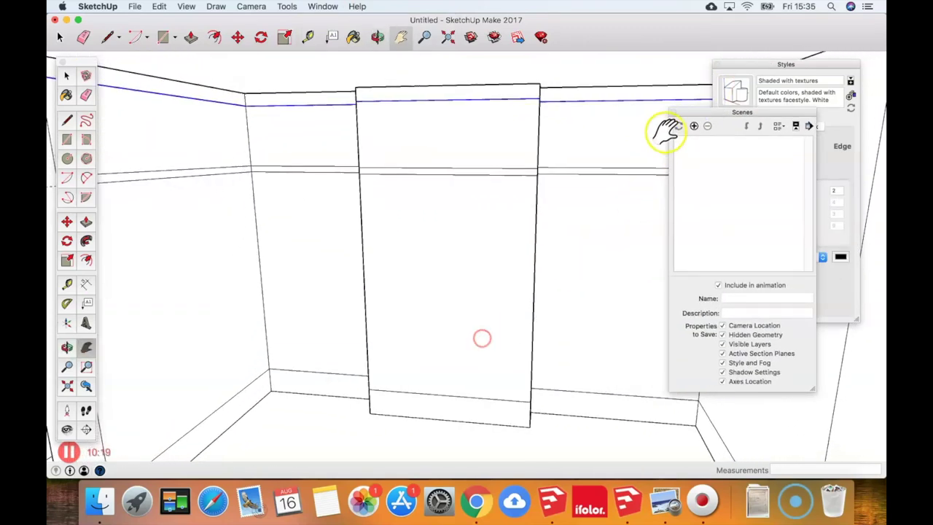
pyautogui.moveTo(701, 113); pyautogui.dragTo(668, 119)
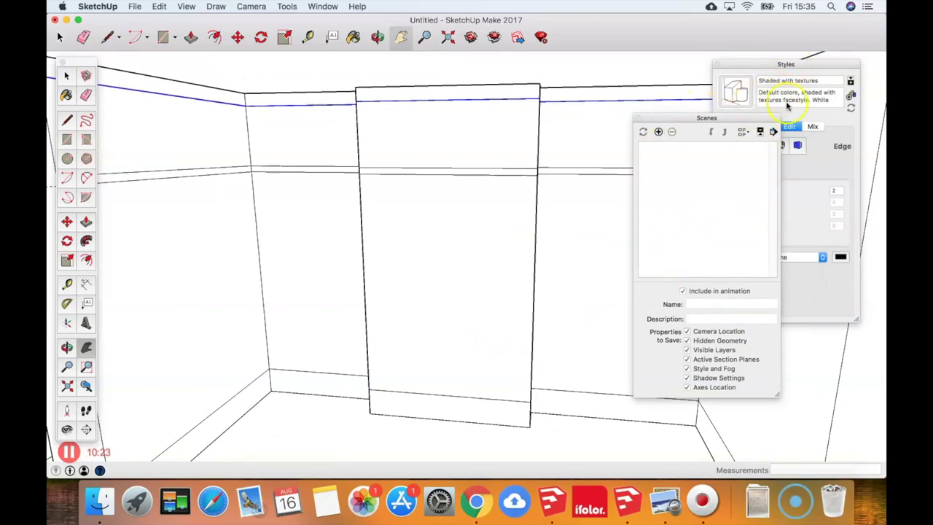
# Frame the chimney breast and alcoves, and save this view as a scene named Perspective
pyautogui.moveTo(514, 197); pyautogui.dragTo(495, 183)
pyautogui.press('o')
pyautogui.press('h')
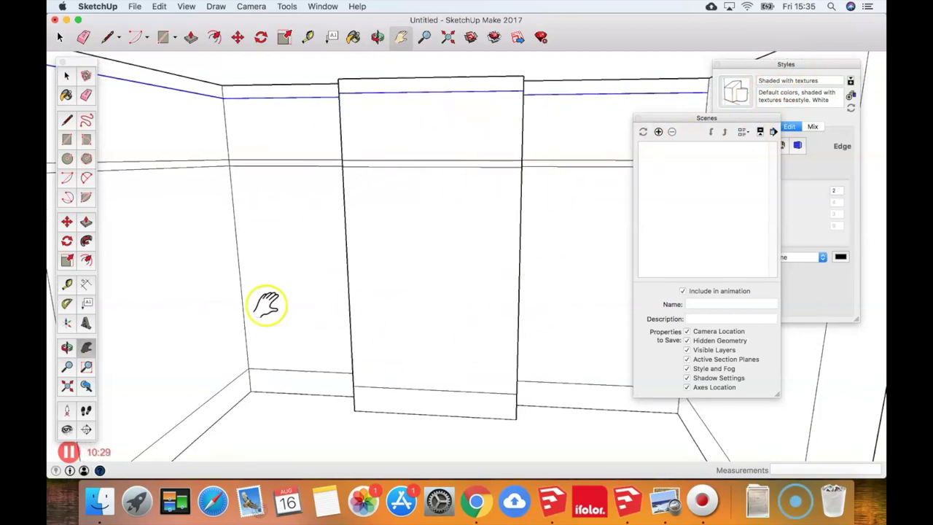
pyautogui.click(657, 132)
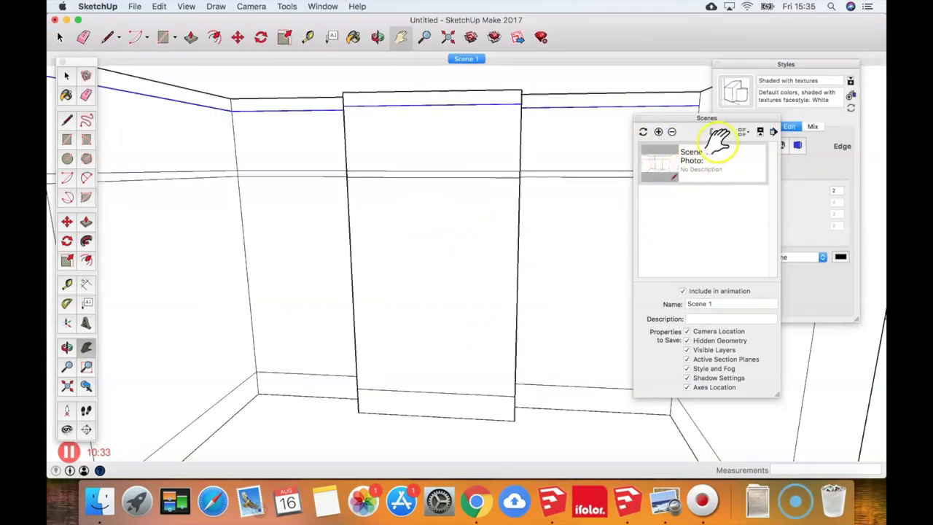
pyautogui.rightClick(712, 160)
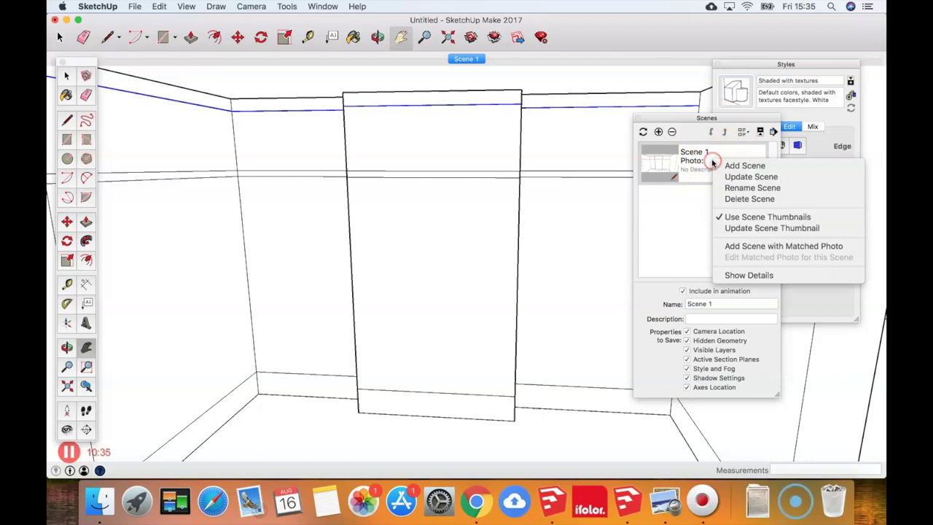
pyautogui.click(746, 188)
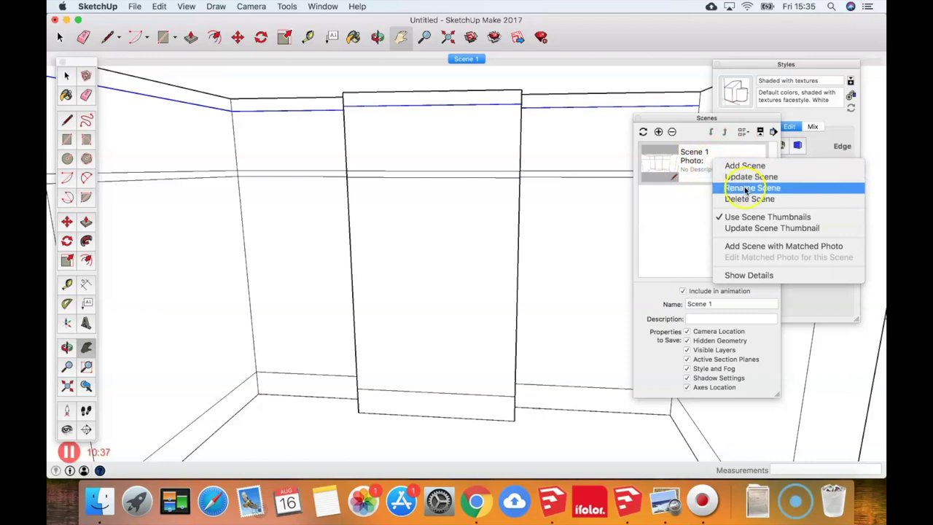
pyautogui.click(723, 305)
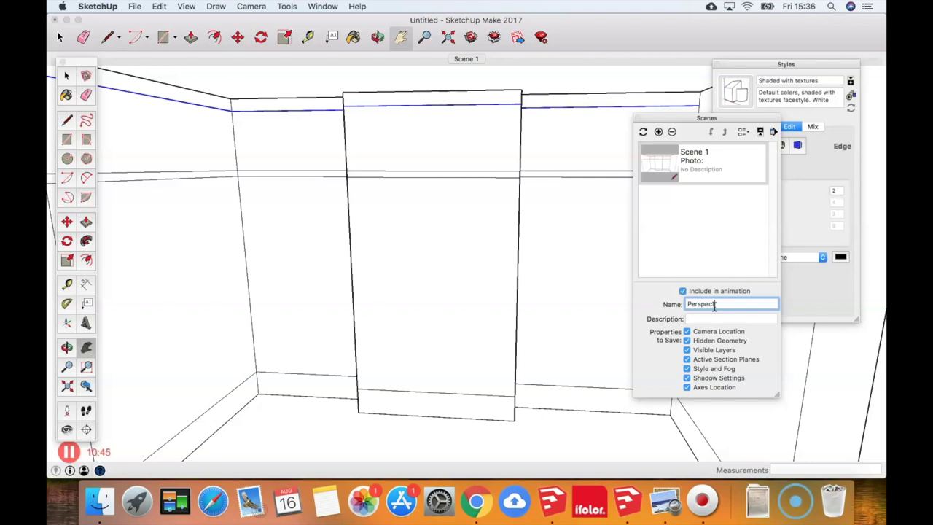
pyautogui.press('Return')
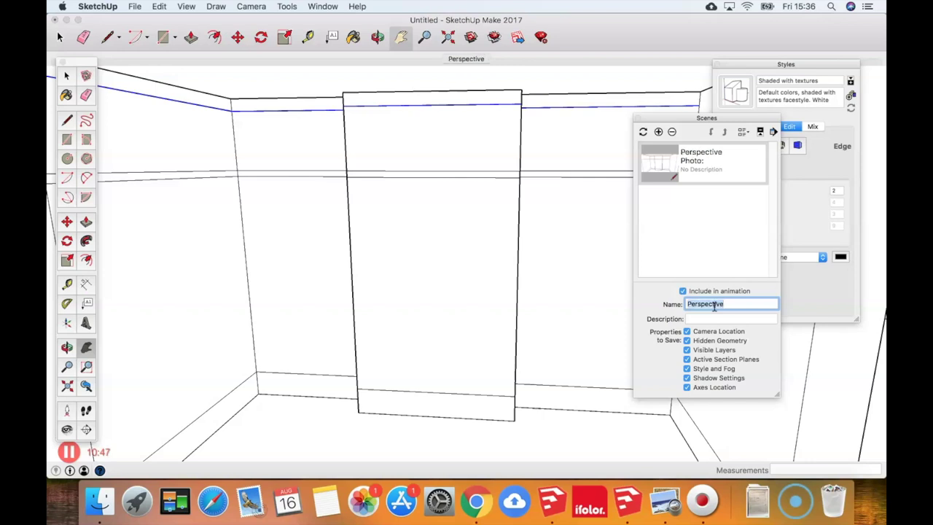
# Test the Perspective scene by orbiting to another viewpoint and recalling it, and move the Scenes window farther aside
pyautogui.moveTo(429, 167); pyautogui.dragTo(298, 188, button='middle')
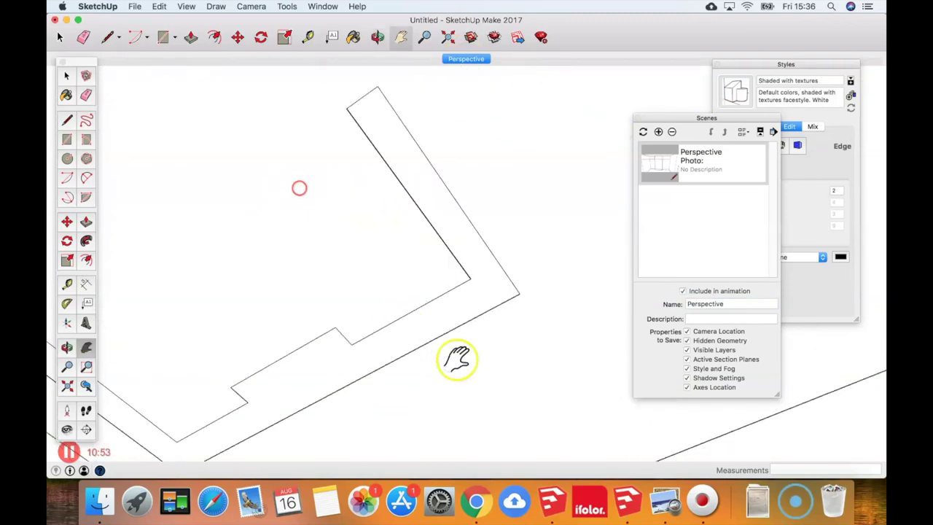
pyautogui.click(467, 59)
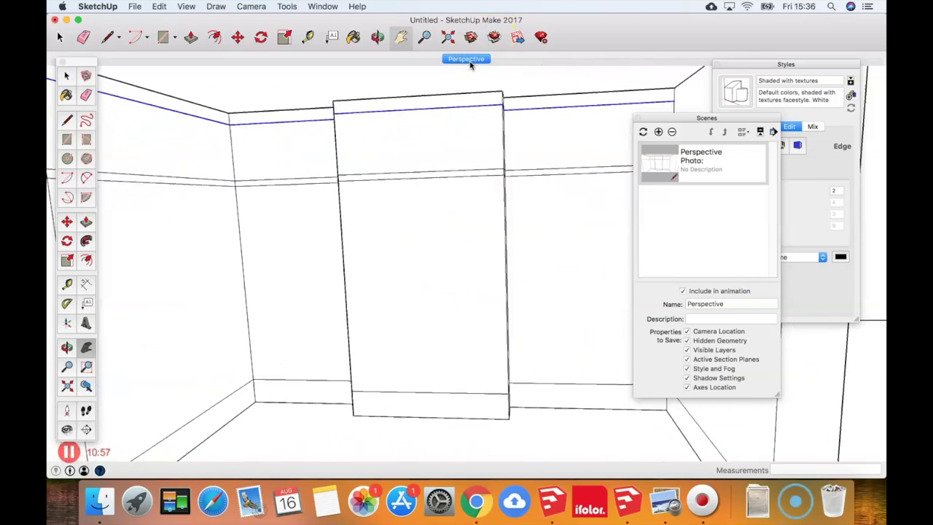
pyautogui.moveTo(648, 118); pyautogui.dragTo(753, 103)
# Select all connected walls, skirting and rails of the room and make them a single group
pyautogui.moveTo(392, 307); pyautogui.dragTo(367, 306)
pyautogui.moveTo(367, 306); pyautogui.dragTo(405, 277, button='middle')
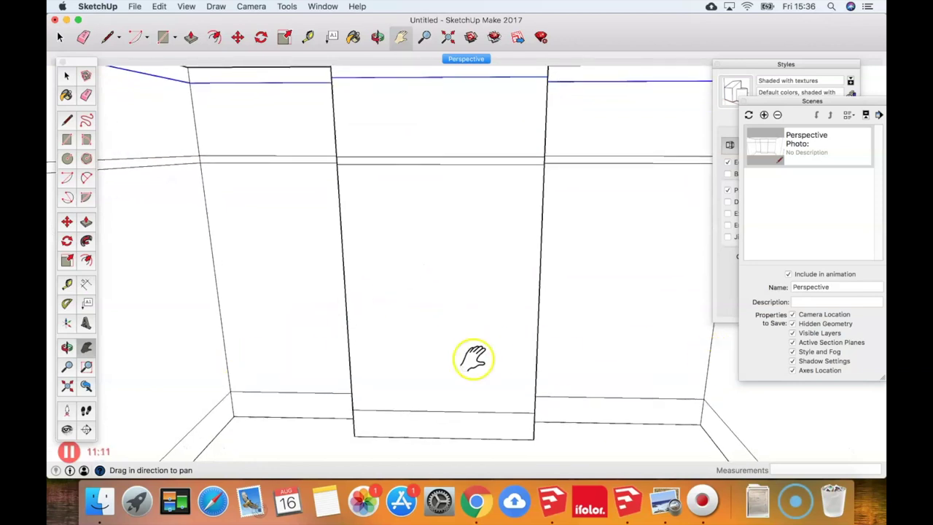
pyautogui.moveTo(450, 360); pyautogui.dragTo(430, 328)
pyautogui.moveTo(431, 327); pyautogui.dragTo(333, 328, button='middle')
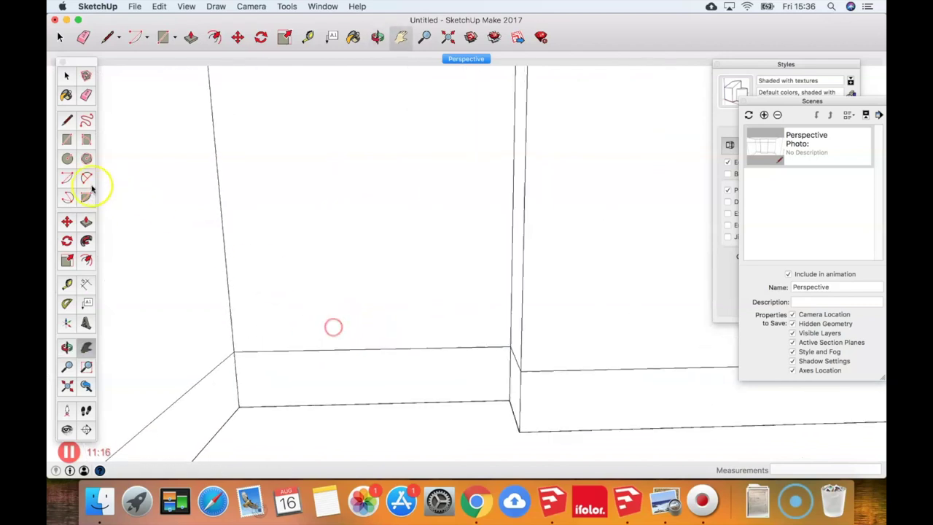
pyautogui.press('space')
pyautogui.click(376, 310)
pyautogui.tripleClick(376, 284)
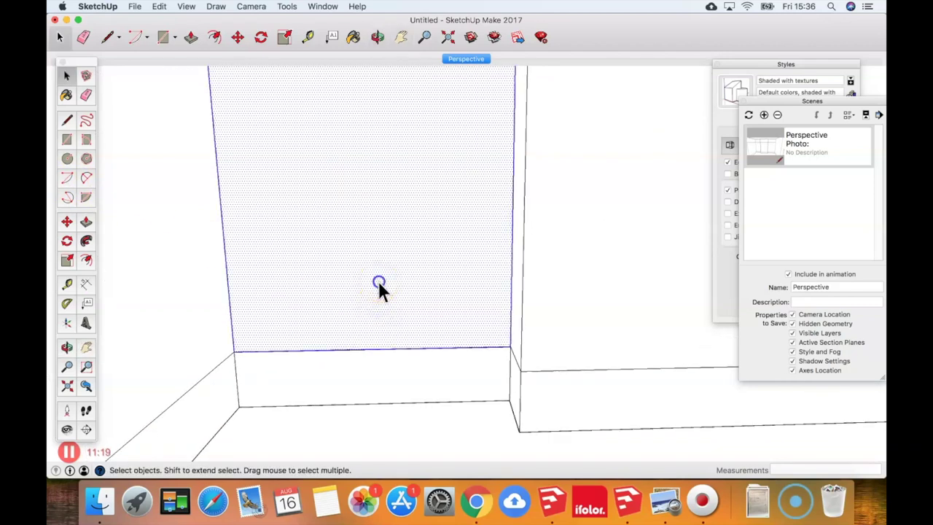
pyautogui.scroll(-5, 362, 308)
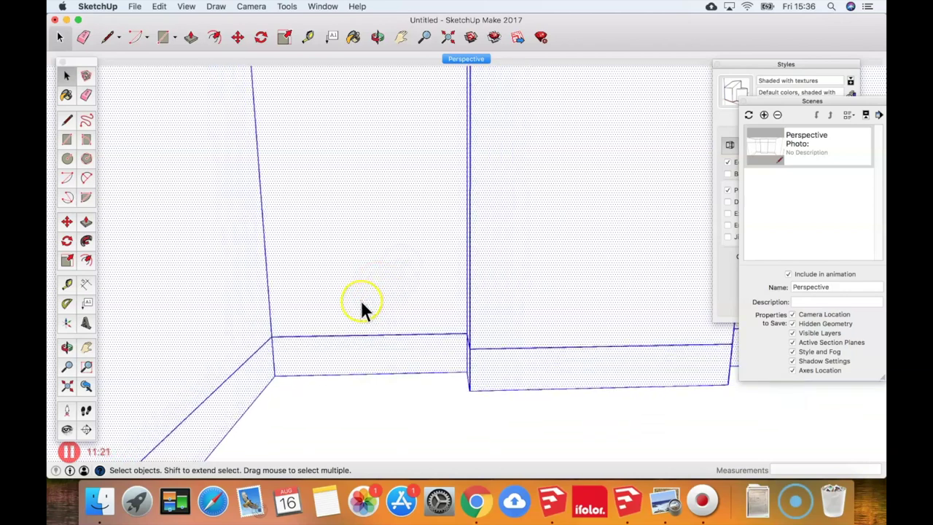
pyautogui.moveTo(361, 308); pyautogui.dragTo(386, 272, button='middle')
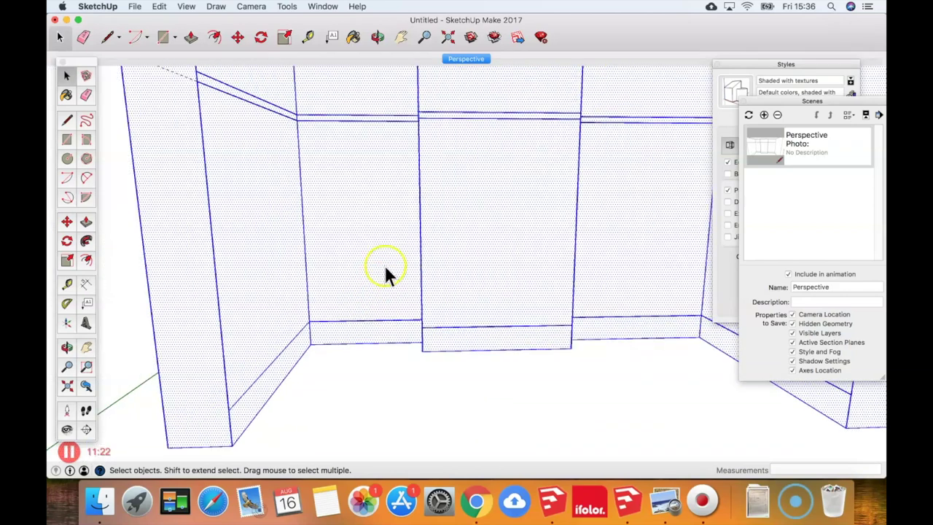
pyautogui.rightClick(383, 204)
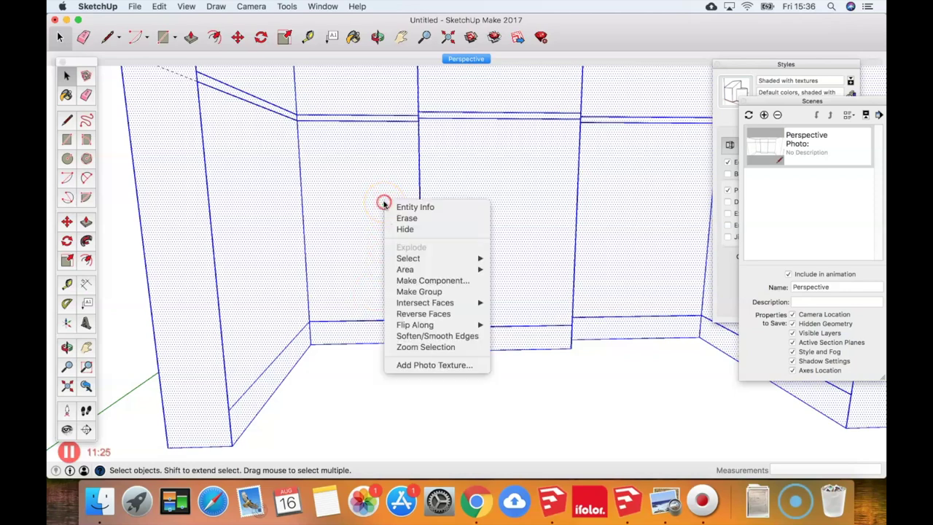
pyautogui.click(419, 291)
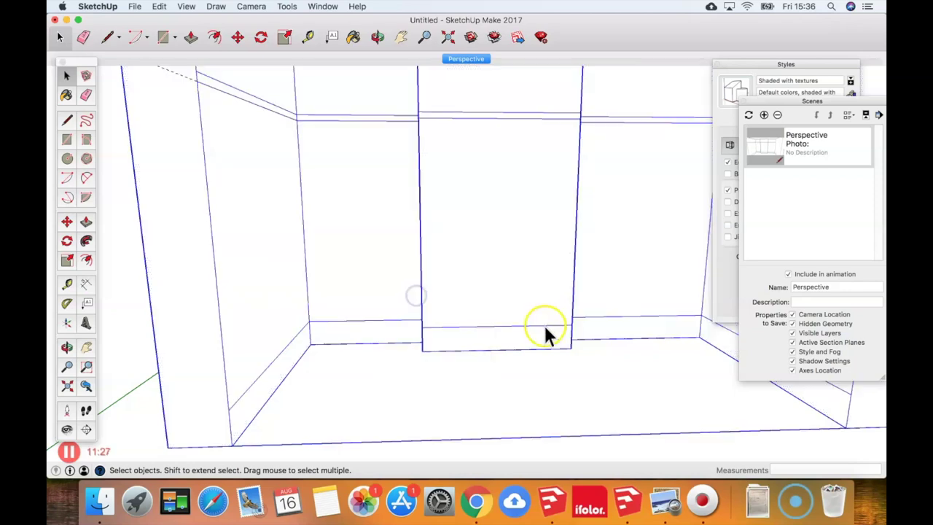
# Draw a 1070 by 700 mm rectangle on the left alcove's back wall, starting at its floor corner
pyautogui.moveTo(405, 348); pyautogui.dragTo(350, 321, button='middle')
pyautogui.click(66, 139)
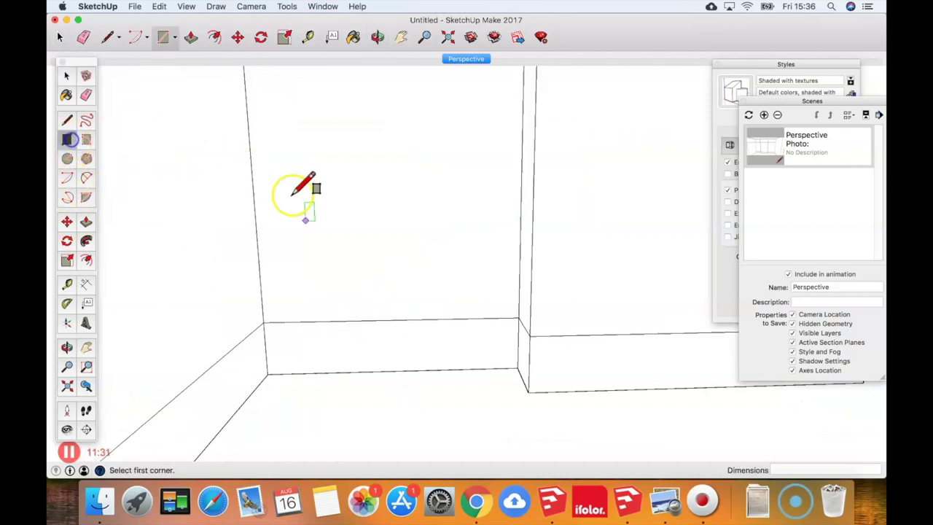
pyautogui.click(267, 373)
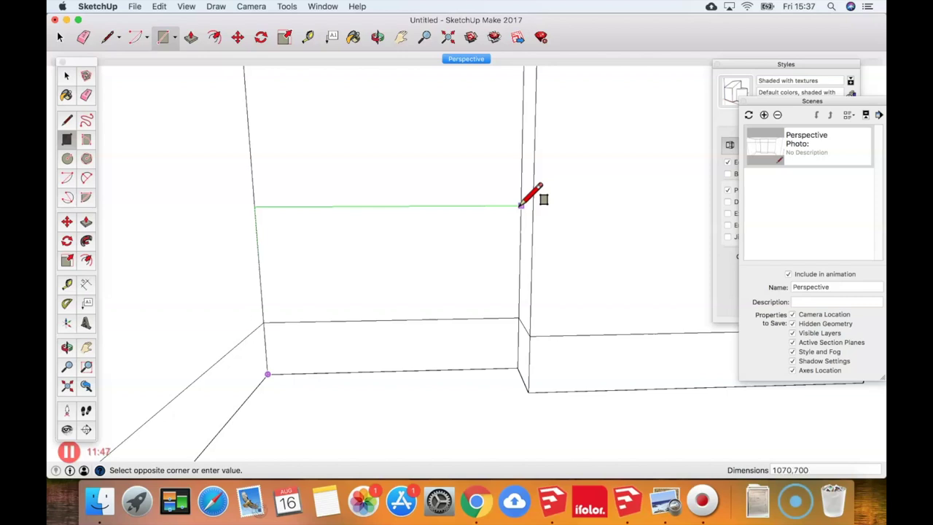
pyautogui.click(520, 204)
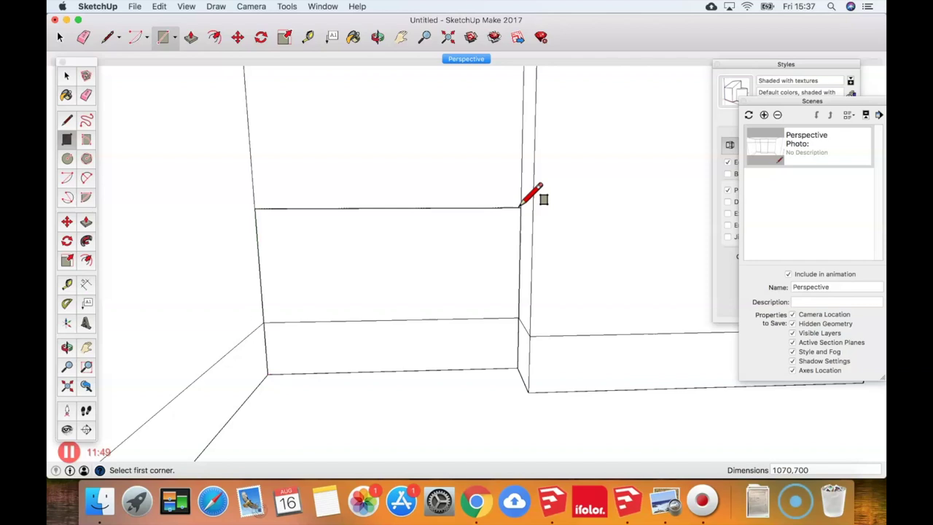
# Pull the alcove rectangle out 500 mm from the back wall to form the cabinet block
pyautogui.moveTo(520, 205); pyautogui.dragTo(431, 231, button='middle')
pyautogui.press('p')
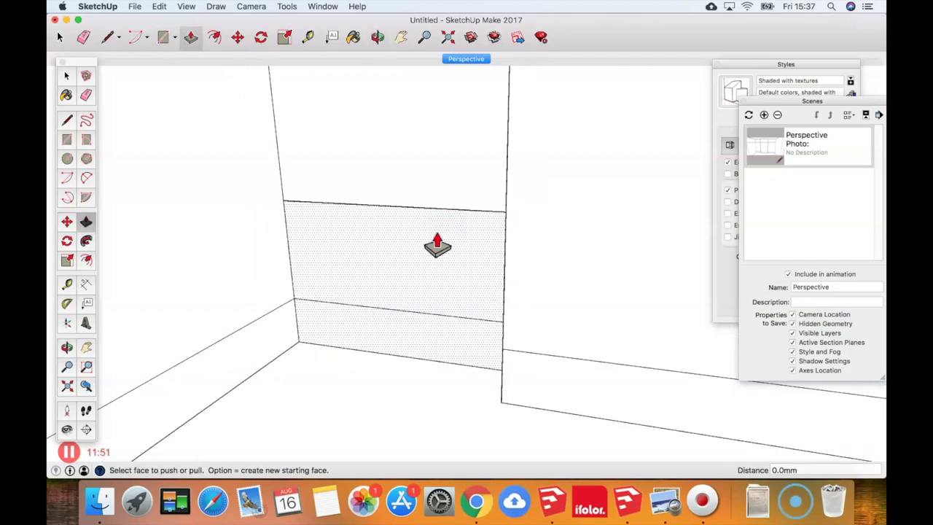
pyautogui.moveTo(408, 234); pyautogui.dragTo(327, 273)
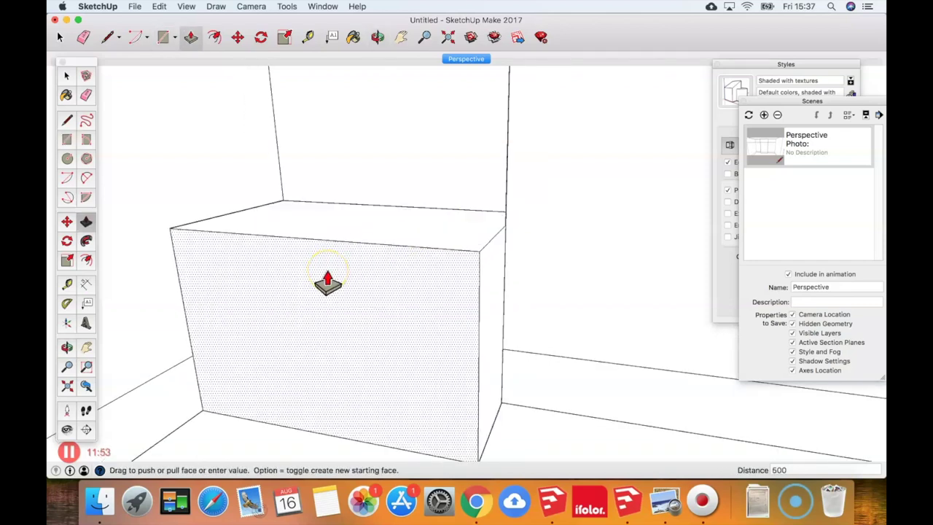
pyautogui.press('Return')
# Copy the front and exposed side top edges of the cabinet block 25 mm downward to mark the worktop thickness
pyautogui.moveTo(328, 282); pyautogui.dragTo(309, 286, button='middle')
pyautogui.press('space')
pyautogui.click(383, 240)
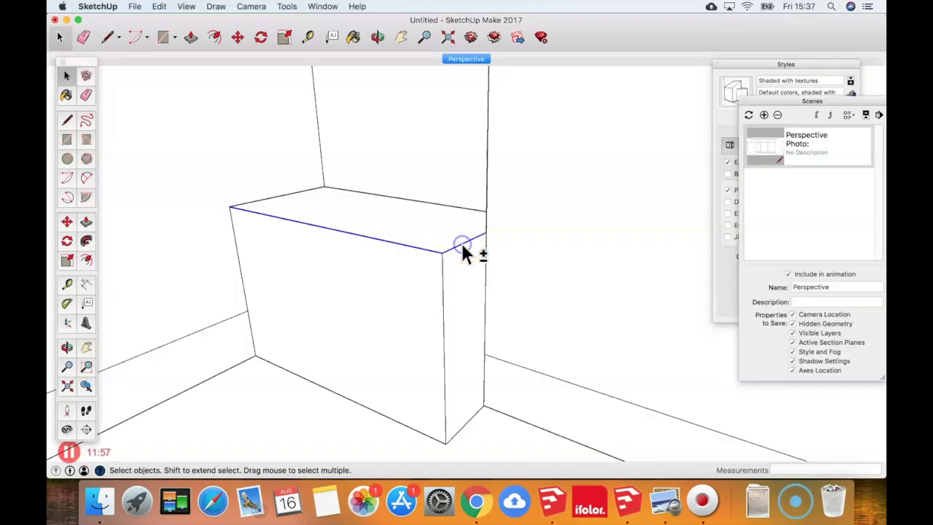
pyautogui.press('m')
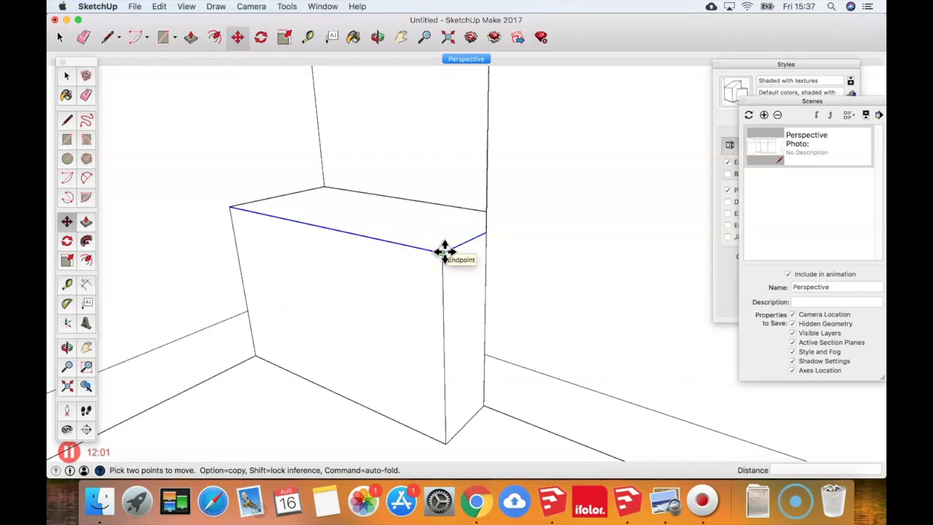
pyautogui.click(444, 252)
pyautogui.press('alt')
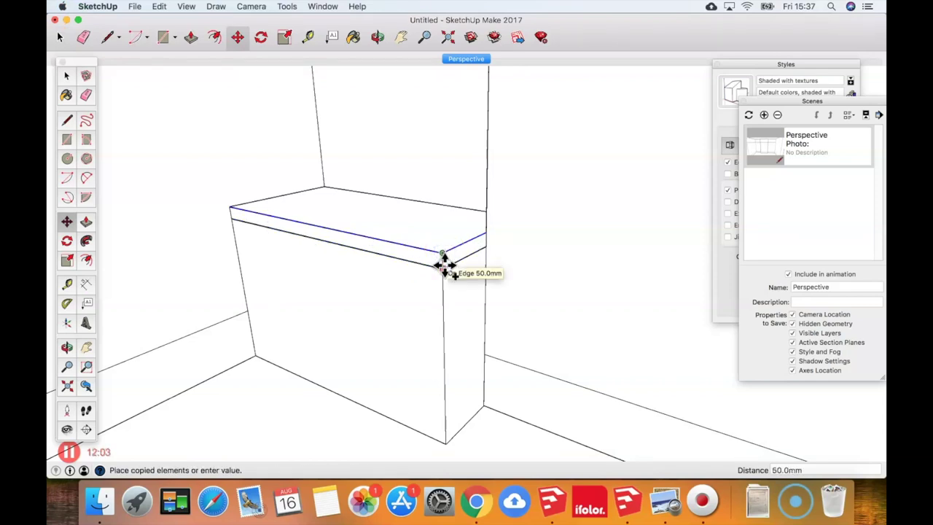
pyautogui.press('Return')
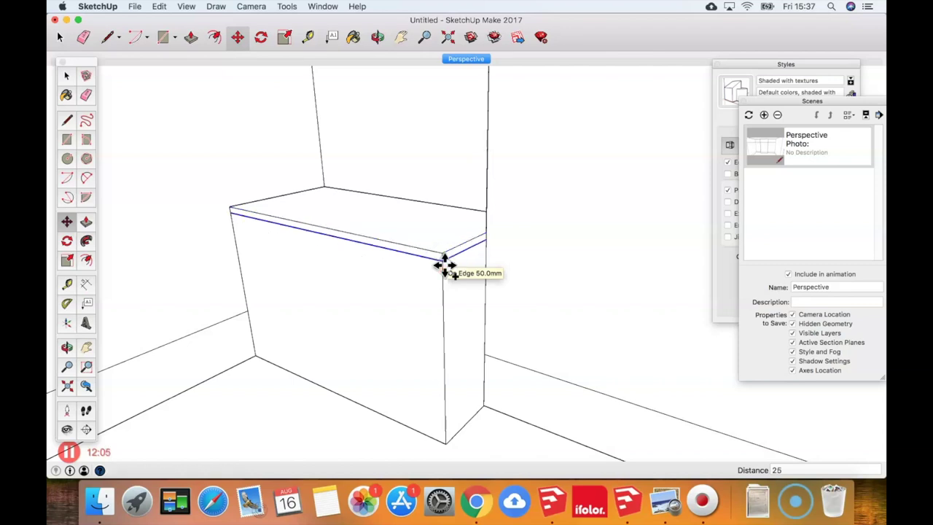
# Copy the vertical edge at the cabinet's outer front corner inward across the front face to mark a stile
pyautogui.press('space')
pyautogui.click(443, 373)
pyautogui.press('m')
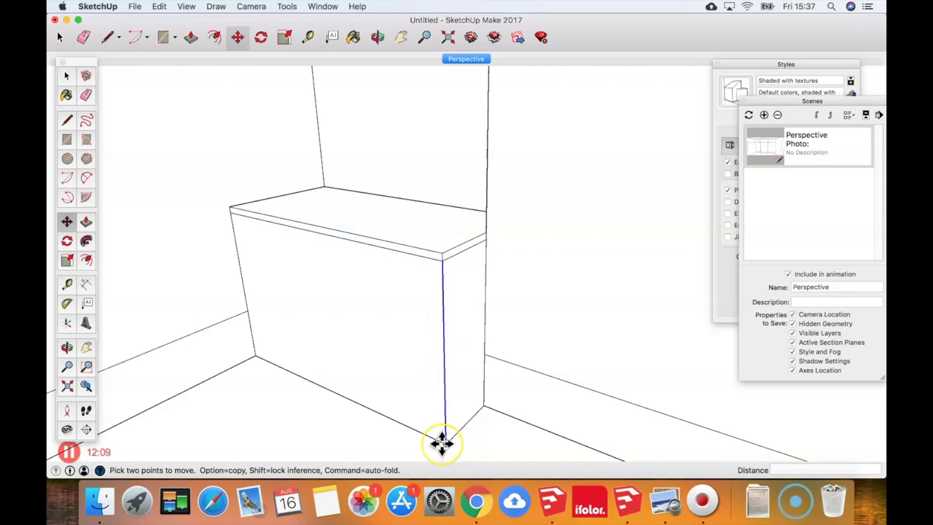
pyautogui.moveTo(442, 443); pyautogui.dragTo(424, 434)
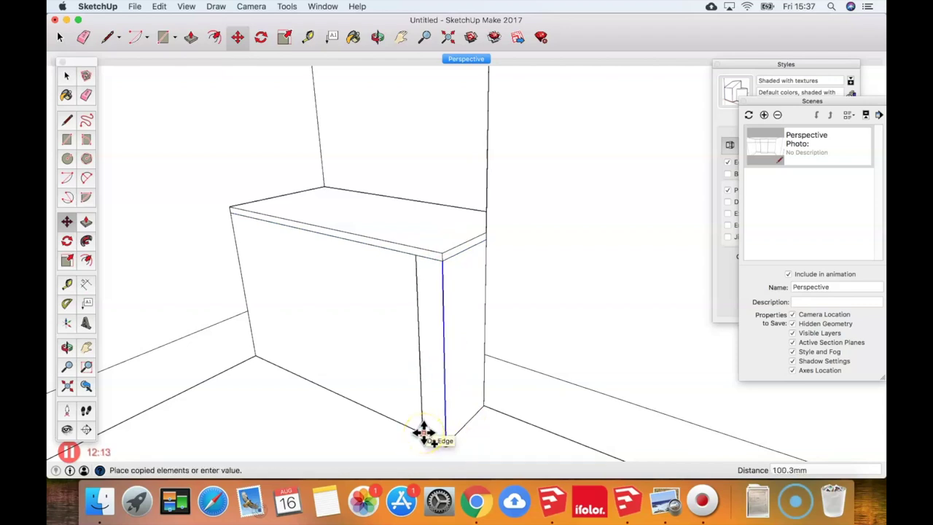
pyautogui.moveTo(424, 434); pyautogui.dragTo(428, 435)
# Copy the vertical front edge on the cabinet's wall side 56 mm inward to mark the opposite stile
pyautogui.press('space')
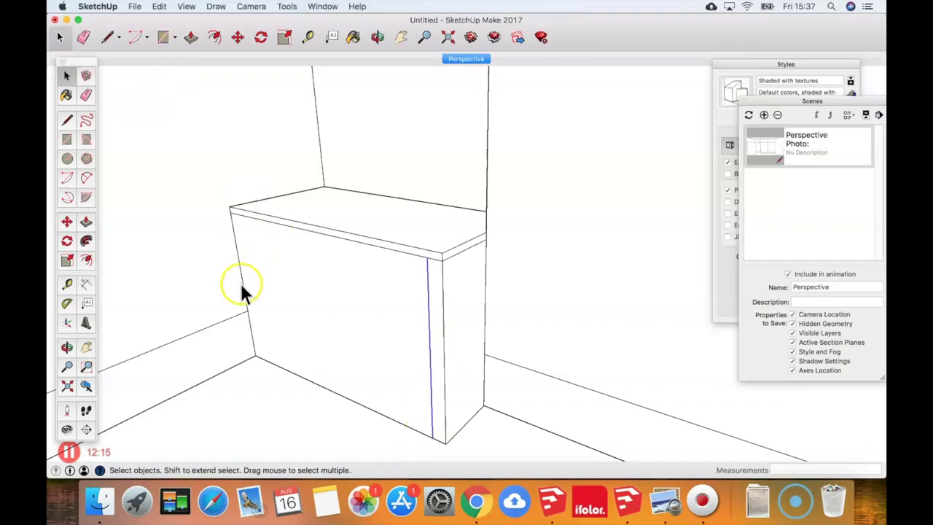
pyautogui.press('m')
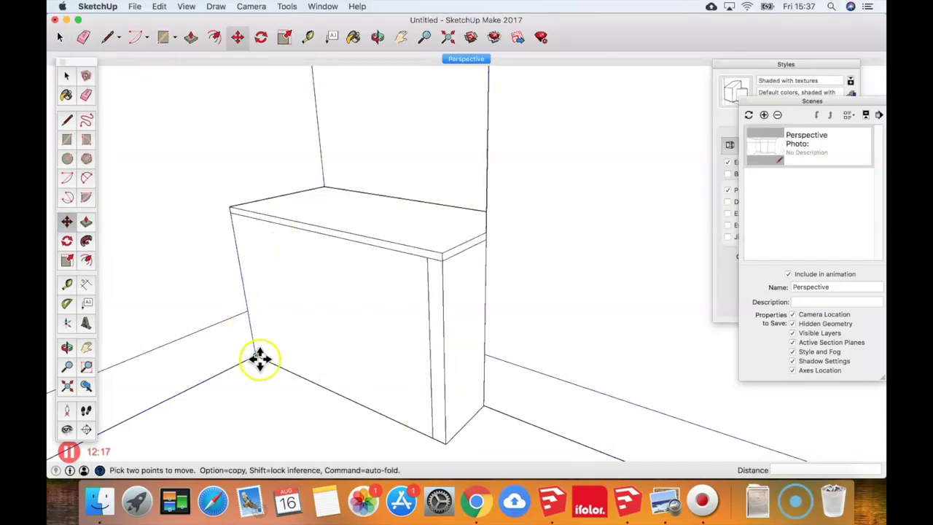
pyautogui.moveTo(260, 359); pyautogui.dragTo(270, 364)
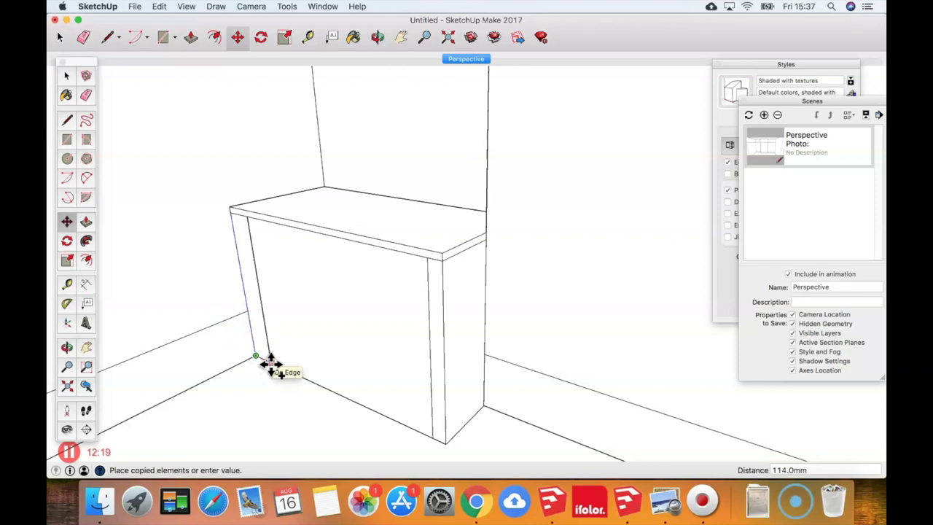
pyautogui.write('56')
pyautogui.press('Return')
pyautogui.press('space')
pyautogui.click(371, 397)
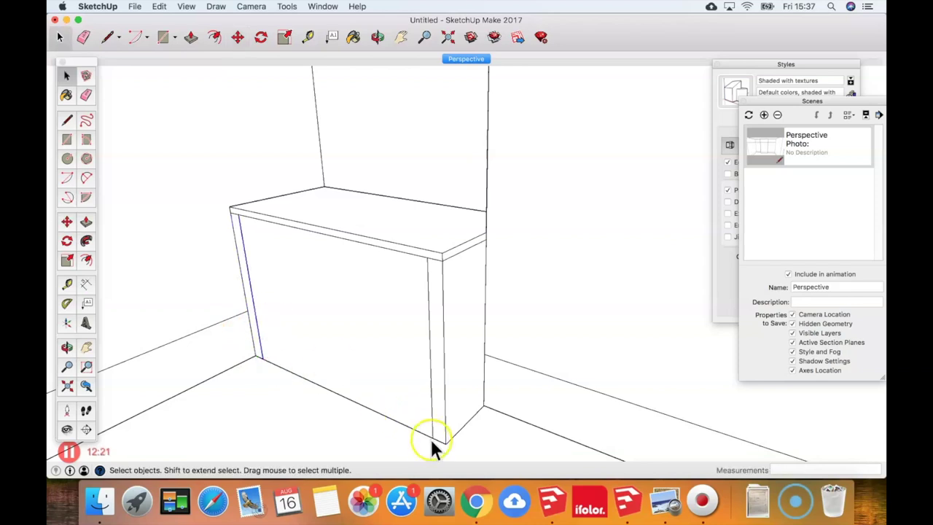
pyautogui.press('m')
pyautogui.click(429, 300)
pyautogui.click(427, 272)
# Copy the bottom front edge between the two stiles 100 mm upward to mark the plinth
pyautogui.scroll(4, 430, 439)
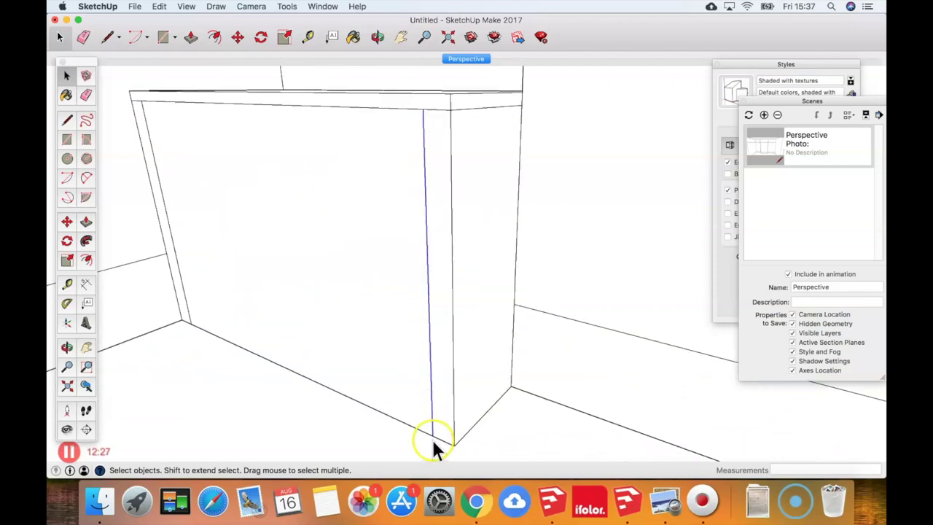
pyautogui.click(425, 431)
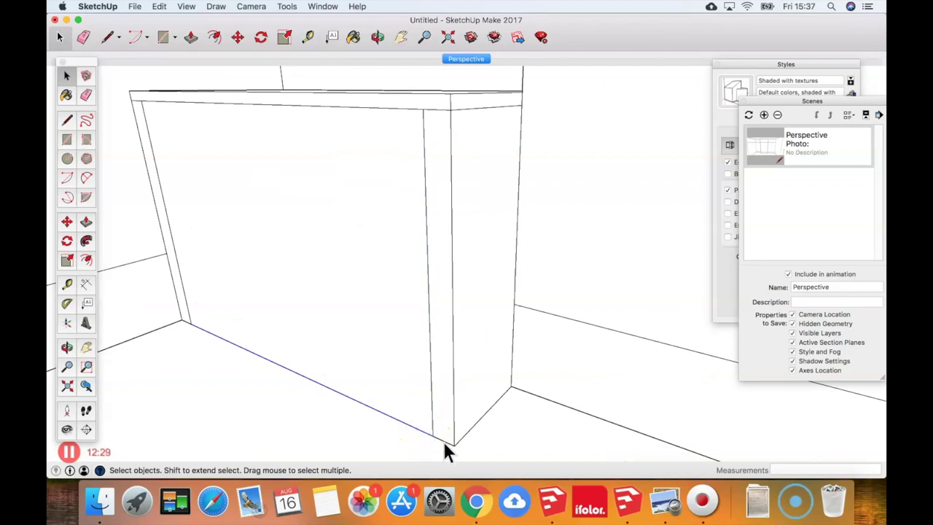
pyautogui.click(184, 324)
pyautogui.click(236, 347)
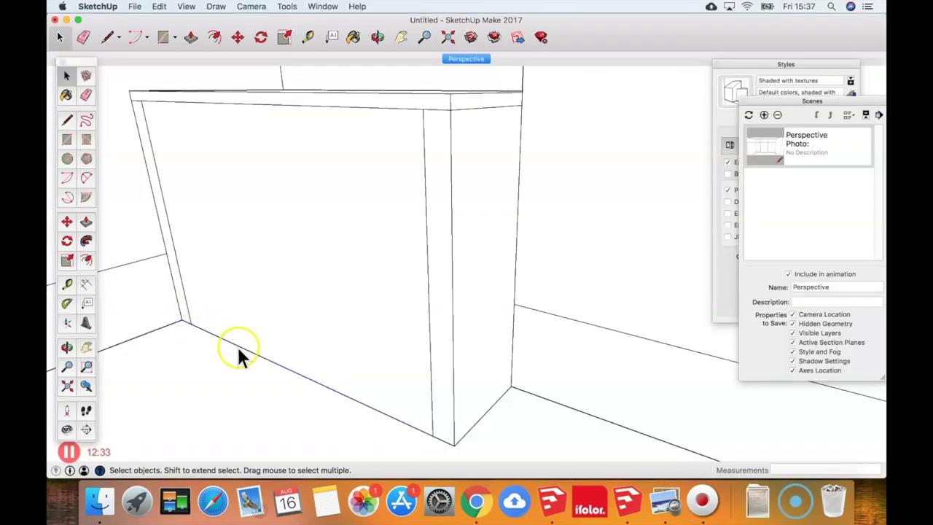
pyautogui.click(430, 397)
pyautogui.press('m')
pyautogui.click(435, 434)
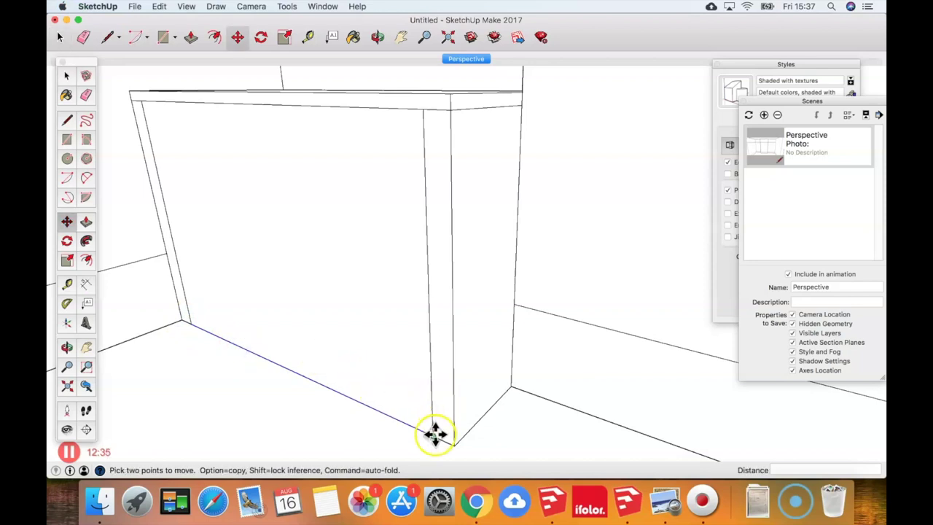
pyautogui.press('alt')
pyautogui.write('100')
pyautogui.press('Return')
# Push the plinth face between the stiles back 18 mm
pyautogui.moveTo(414, 364); pyautogui.dragTo(328, 271, button='middle')
pyautogui.press('p')
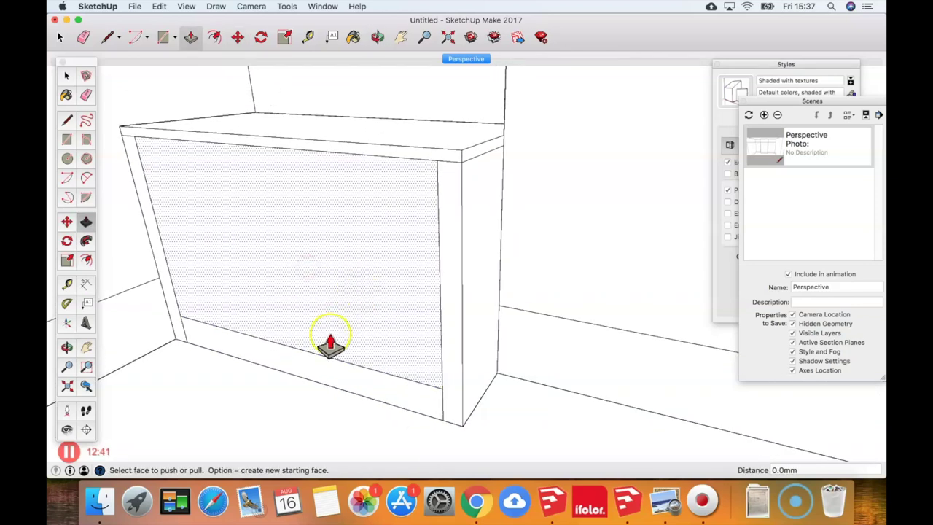
pyautogui.moveTo(250, 373); pyautogui.dragTo(251, 367)
pyautogui.write('18')
pyautogui.press('Return')
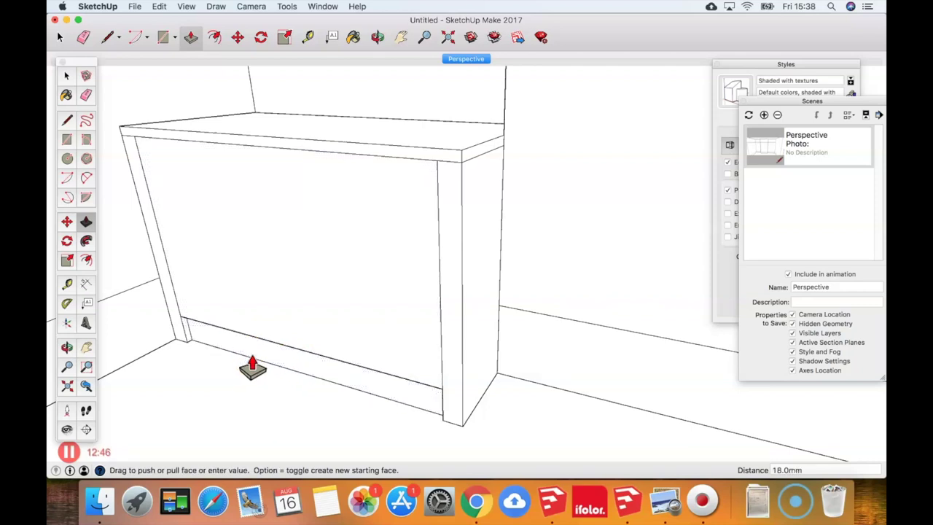
# Pull the worktop's front edge face forward 20 mm to form an overhang
pyautogui.click(233, 146)
pyautogui.moveTo(233, 146); pyautogui.dragTo(217, 153)
pyautogui.write('20')
pyautogui.press('Return')
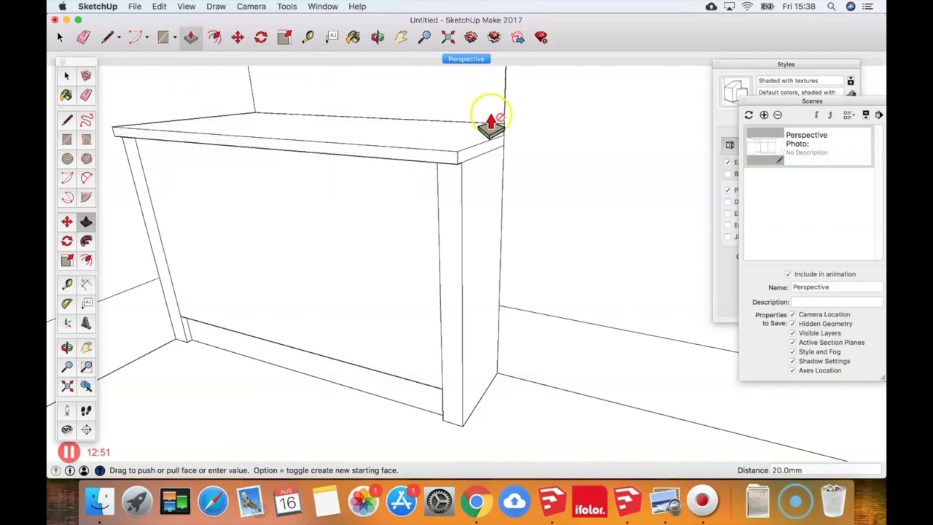
# Close the worktop's exposed side face with a 25 mm vertical line against the chimney breast, and pull that face outward
pyautogui.press('l')
pyautogui.moveTo(503, 126); pyautogui.dragTo(503, 145)
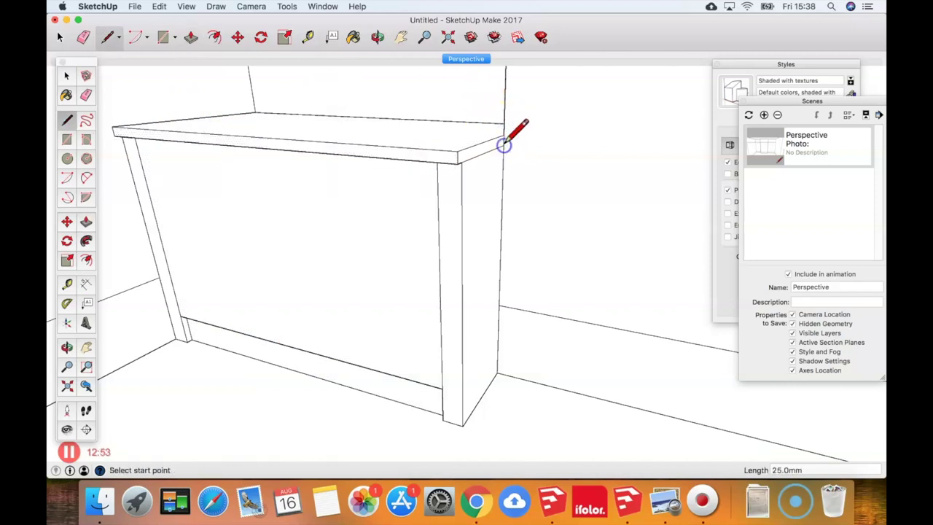
pyautogui.press('p')
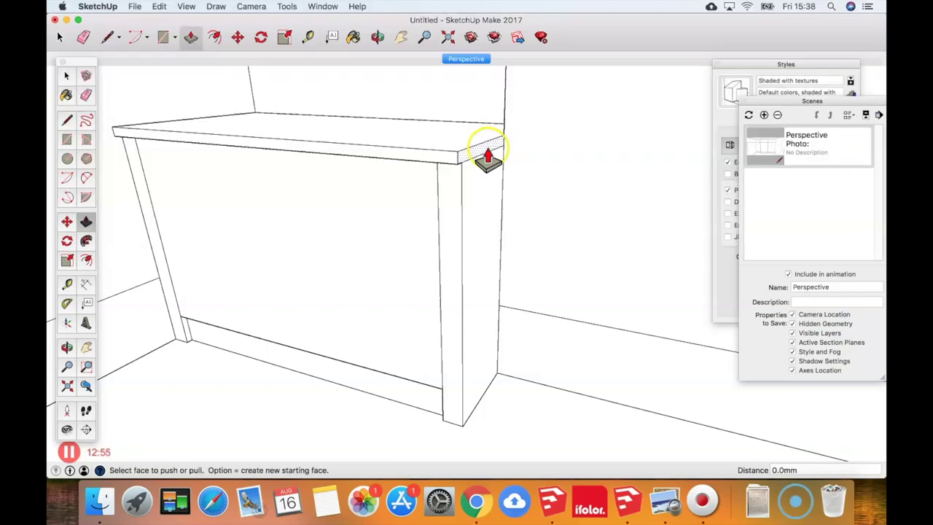
pyautogui.click(483, 151)
pyautogui.press('Return')
# Examine the edges along the underside of the worktop's front overhang at both ends of the cabinet
pyautogui.moveTo(306, 361); pyautogui.dragTo(265, 226, button='middle')
pyautogui.press('space')
pyautogui.scroll(5, 436, 110)
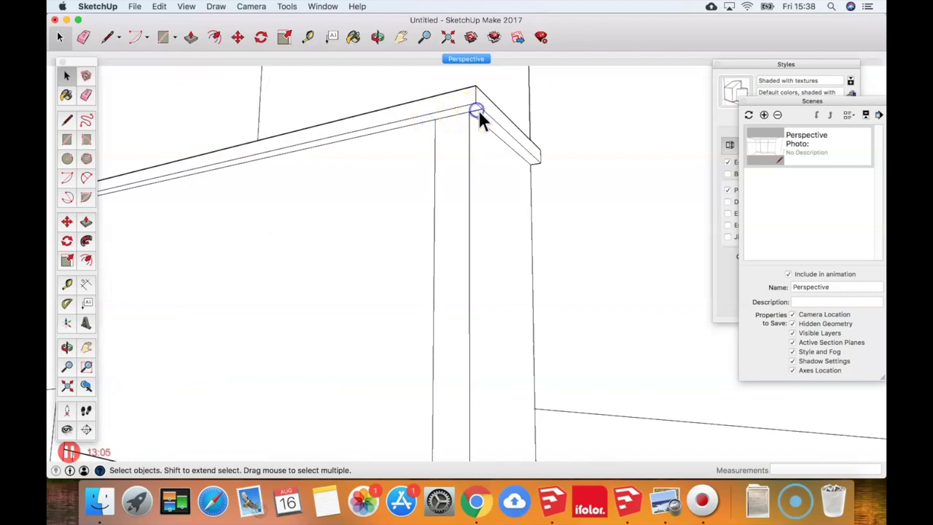
pyautogui.press('h')
pyautogui.moveTo(207, 281); pyautogui.dragTo(545, 204)
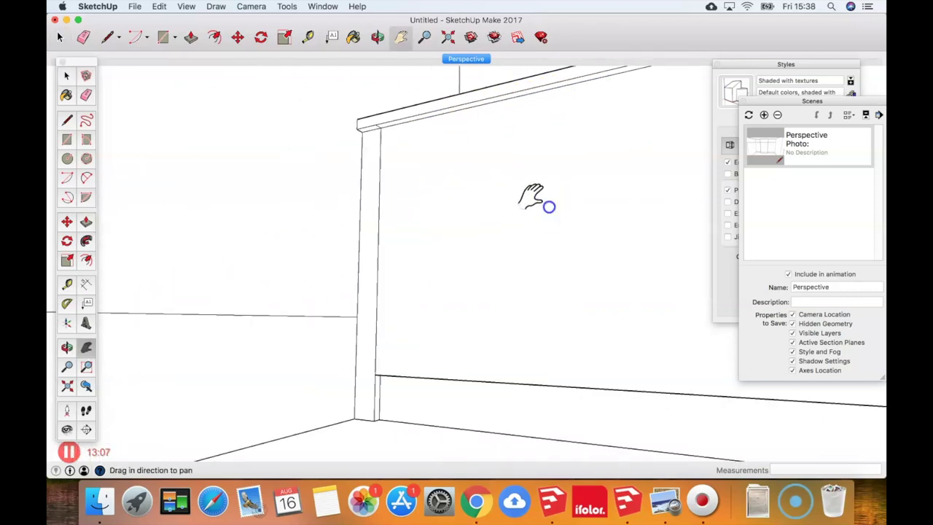
pyautogui.press('space')
pyautogui.click(377, 124)
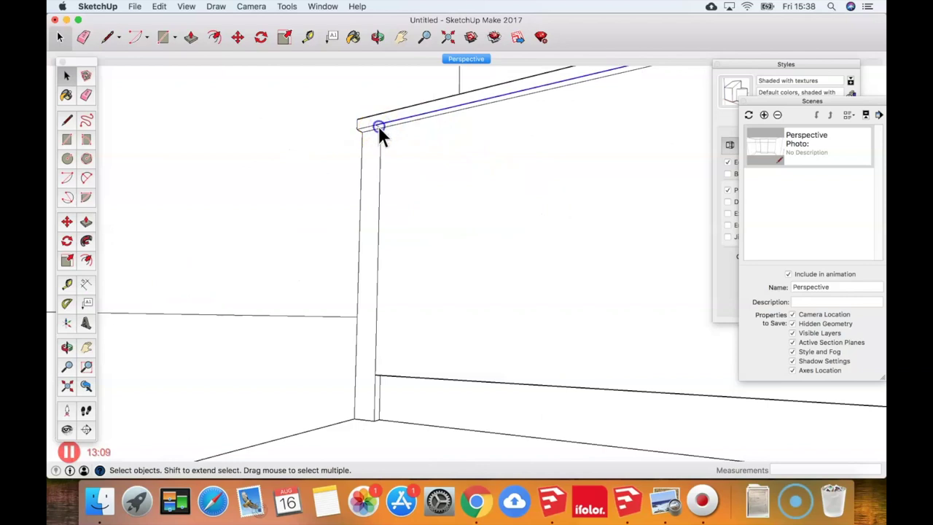
pyautogui.click(515, 229)
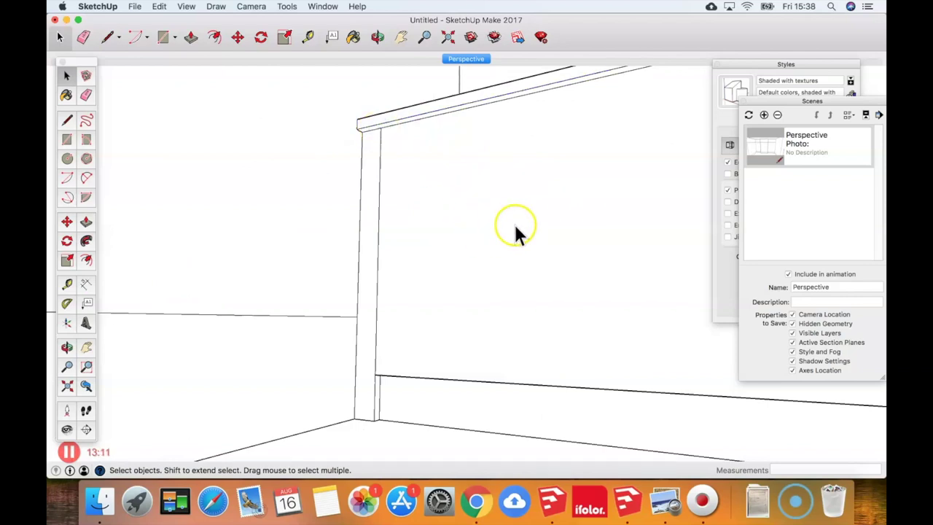
pyautogui.press('h')
pyautogui.moveTo(515, 229); pyautogui.dragTo(248, 266)
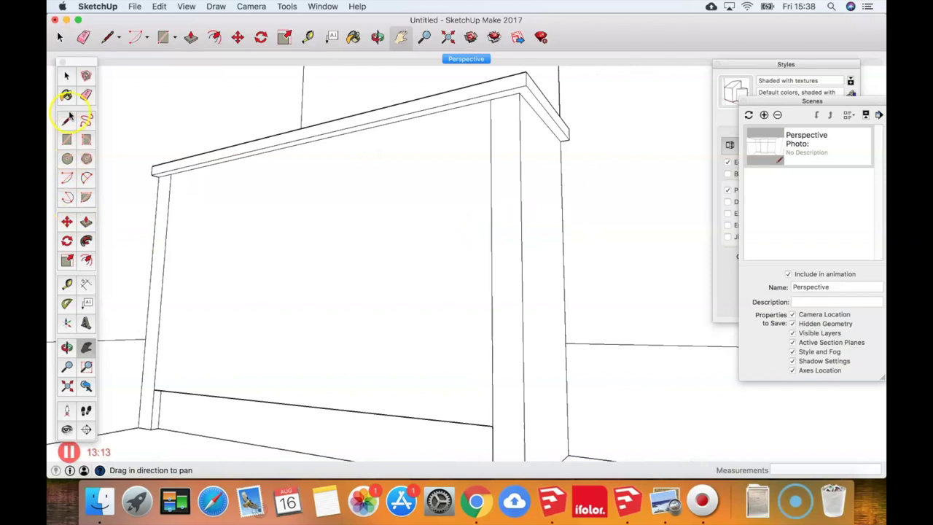
# Draw a vertical line from the midpoint of the plinth's top edge to the worktop's underside, dividing the front into two doors
pyautogui.click(66, 118)
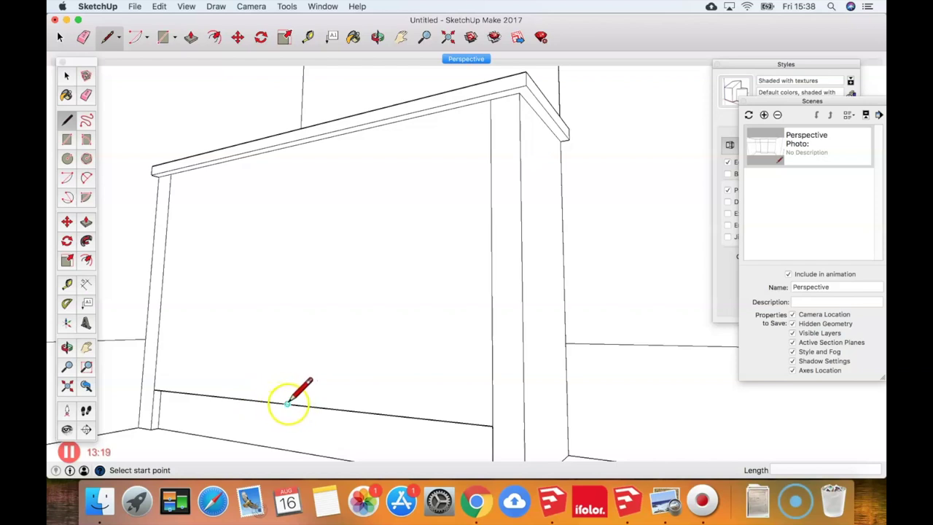
pyautogui.press('o')
pyautogui.moveTo(291, 397)
pyautogui.mouseDown()
pyautogui.moveTo(311, 395)
pyautogui.moveTo(289, 402)
pyautogui.mouseUp()
pyautogui.press('l')
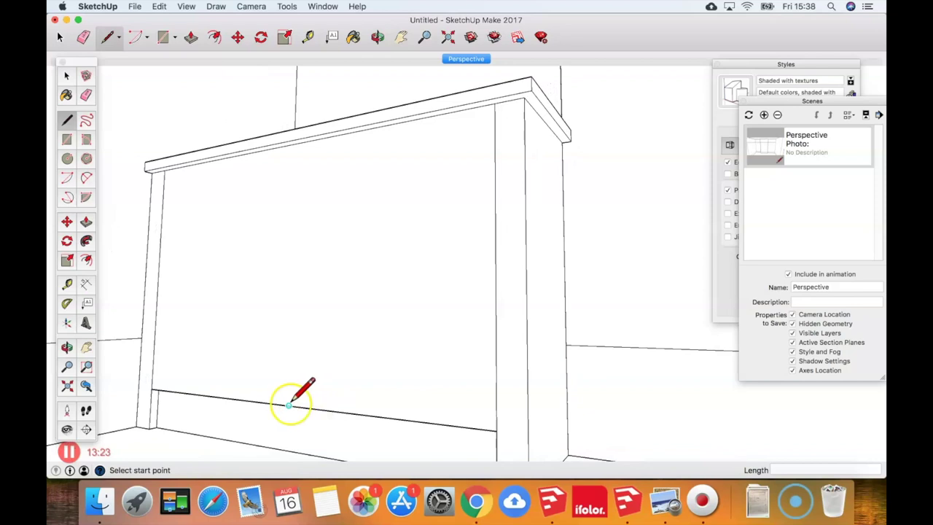
pyautogui.click(289, 405)
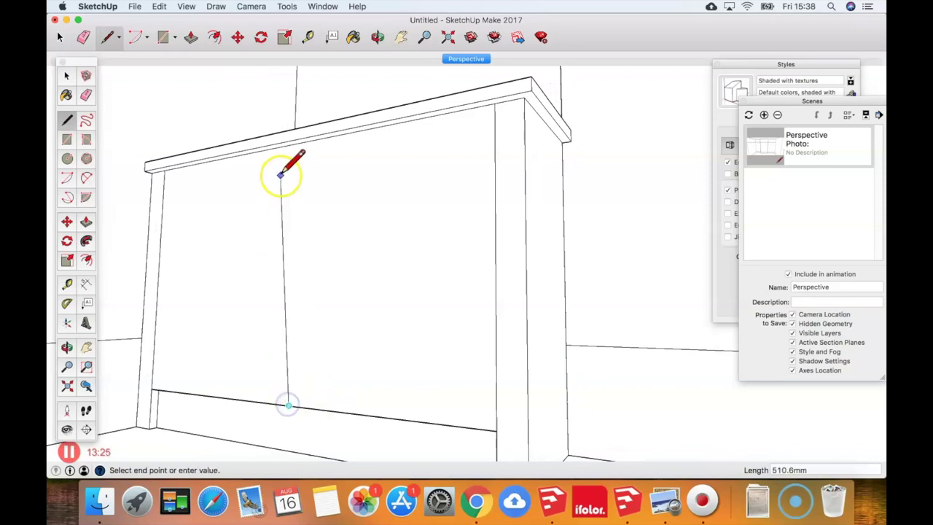
pyautogui.click(298, 143)
# Offset the outlines of both door faces inward by 75 mm to form the door frames
pyautogui.moveTo(301, 144); pyautogui.dragTo(293, 231, button='middle')
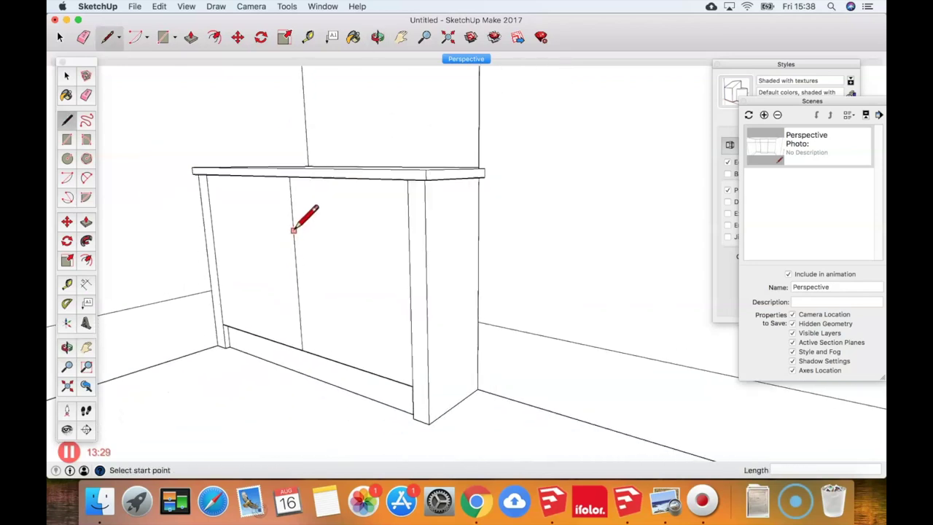
pyautogui.click(85, 263)
pyautogui.moveTo(156, 244); pyautogui.dragTo(225, 274, button='middle')
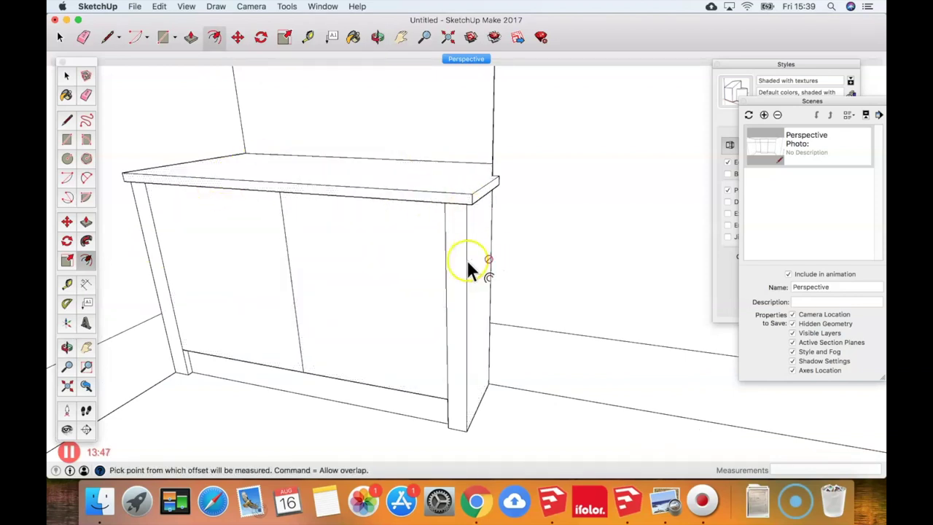
pyautogui.click(227, 230)
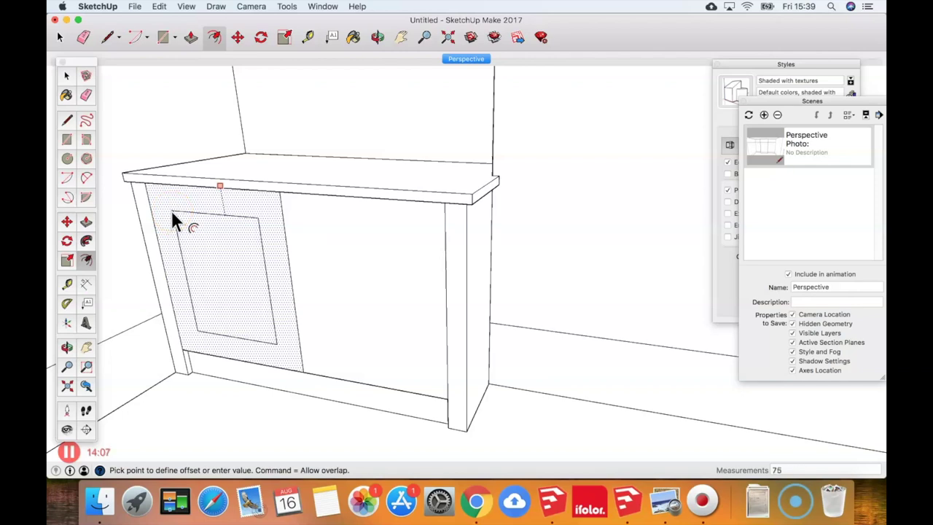
pyautogui.press('Return')
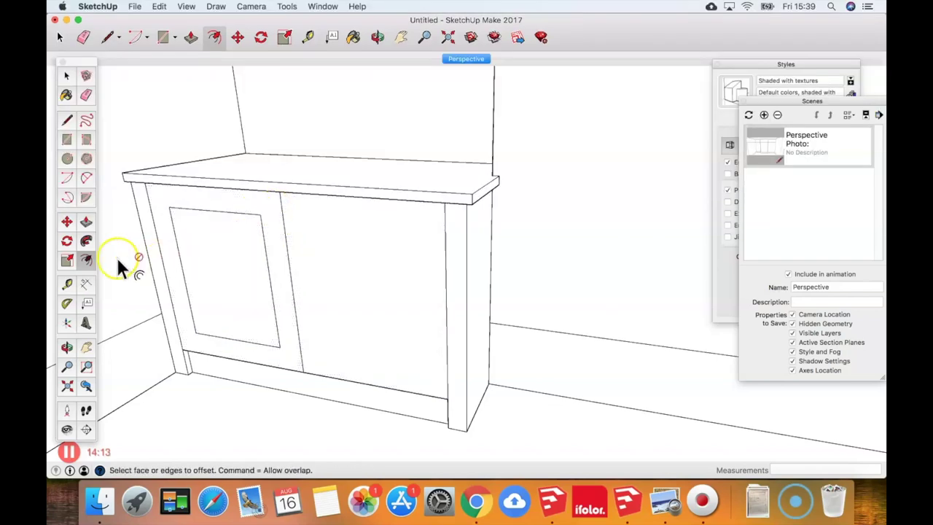
pyautogui.click(327, 246)
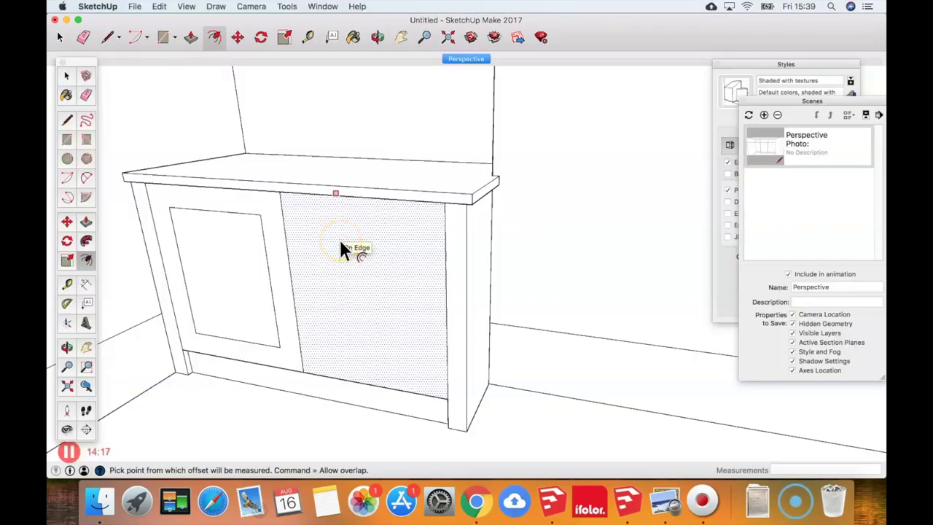
pyautogui.doubleClick(339, 240)
pyautogui.click(139, 215)
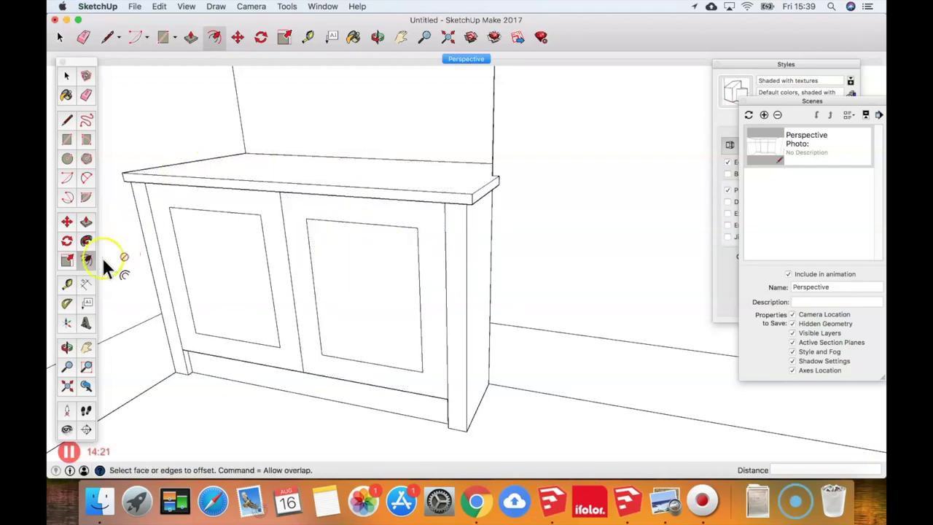
# Push the inner panels of both cabinet doors back 6 mm
pyautogui.click(86, 221)
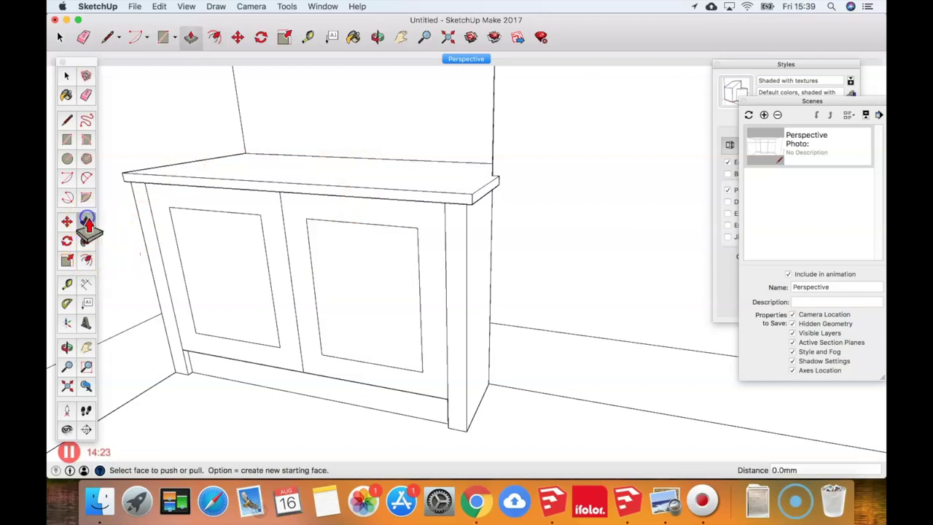
pyautogui.click(199, 272)
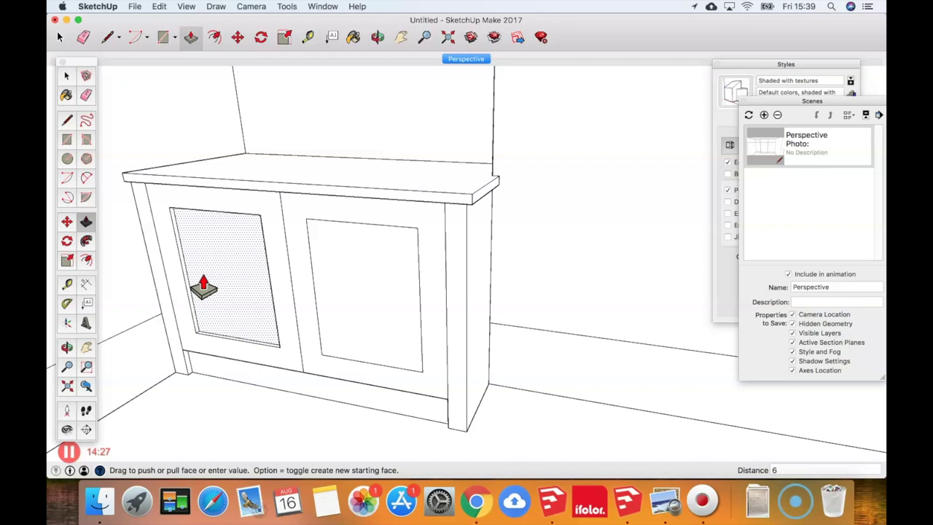
pyautogui.write('6')
pyautogui.press('Return')
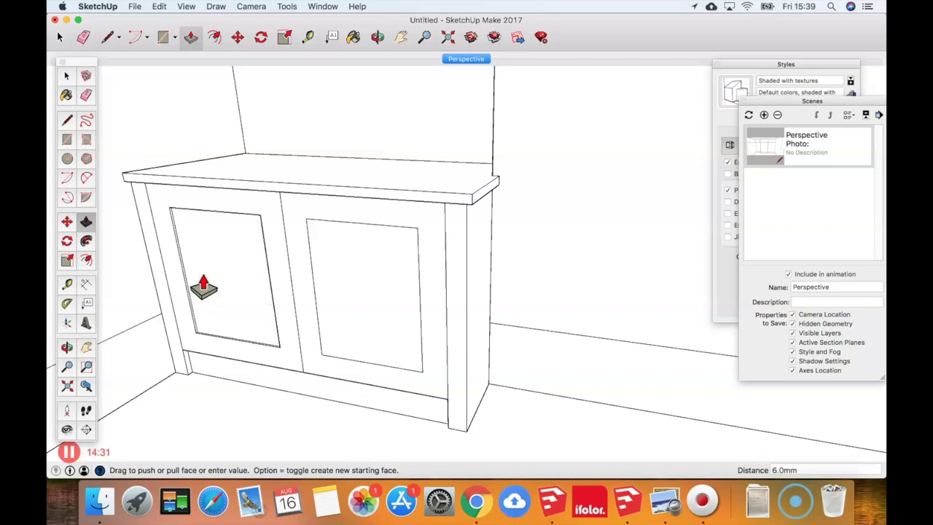
pyautogui.click(379, 277)
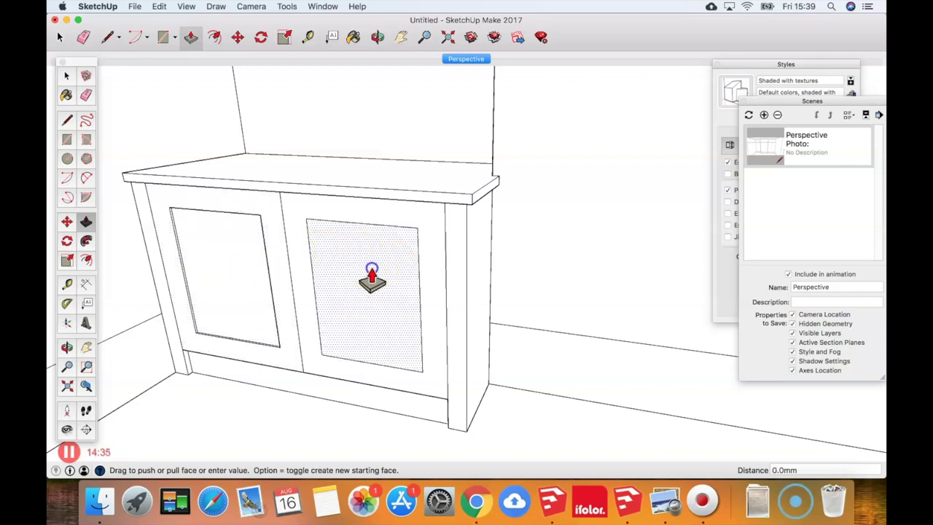
pyautogui.click(372, 275)
pyautogui.click(345, 187)
pyautogui.click(298, 216)
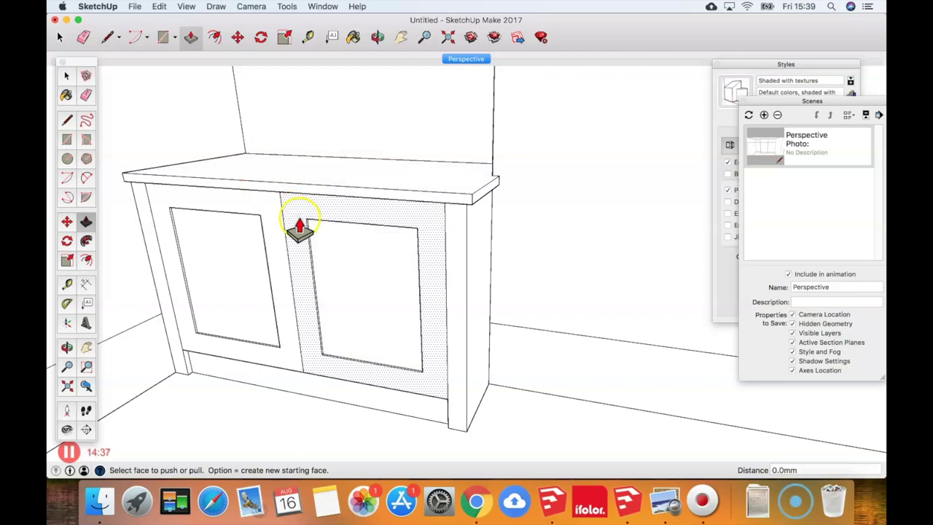
pyautogui.click(299, 222)
pyautogui.click(299, 223)
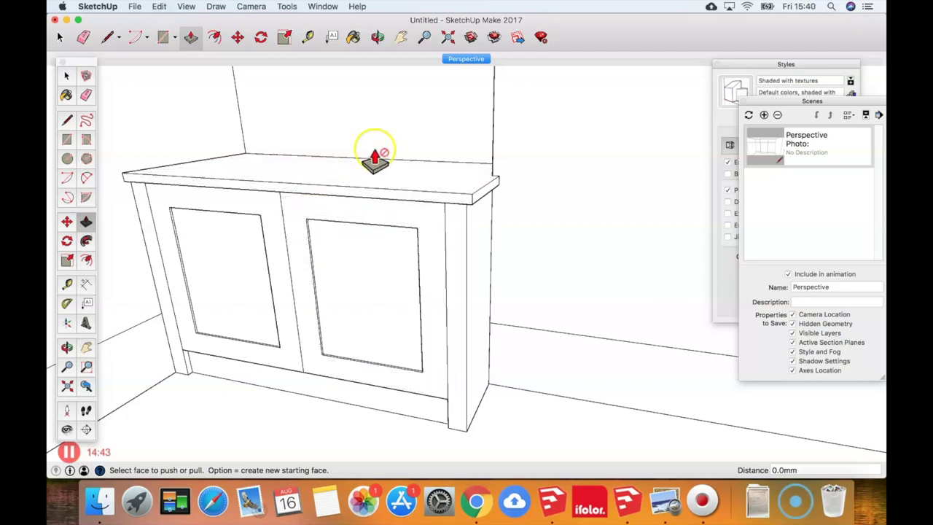
# Select the whole base cabinet with its worktop and make it a group
pyautogui.press('space')
pyautogui.moveTo(555, 196); pyautogui.dragTo(533, 245, button='middle')
pyautogui.scroll(-5, 517, 255)
pyautogui.moveTo(476, 253); pyautogui.dragTo(491, 234, button='middle')
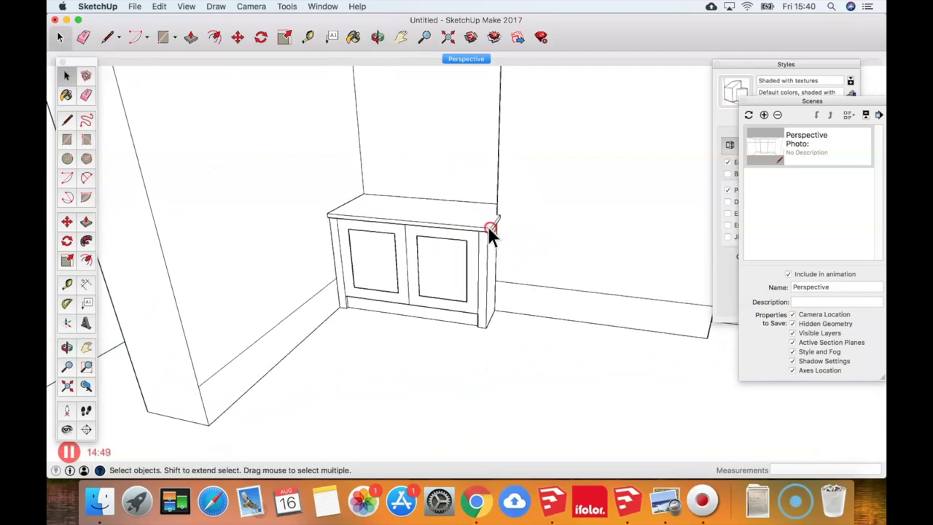
pyautogui.moveTo(305, 174); pyautogui.dragTo(591, 371)
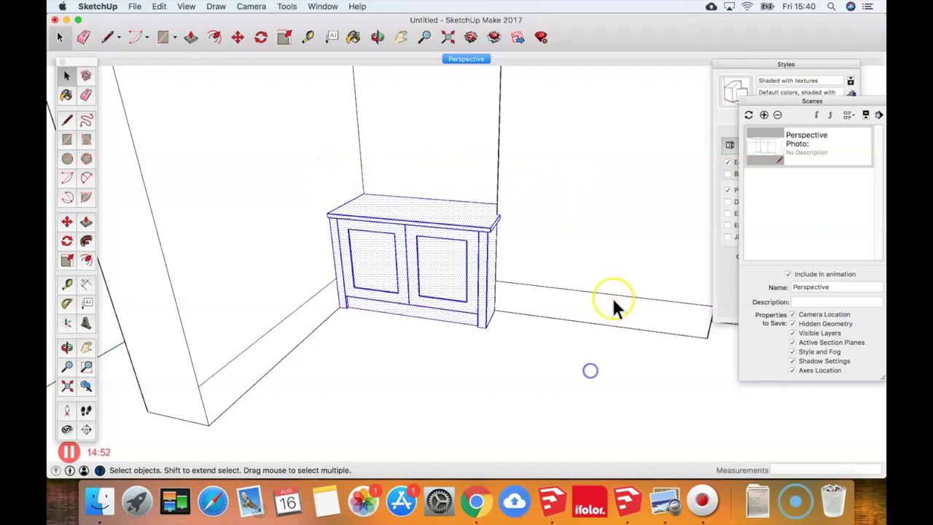
pyautogui.rightClick(402, 219)
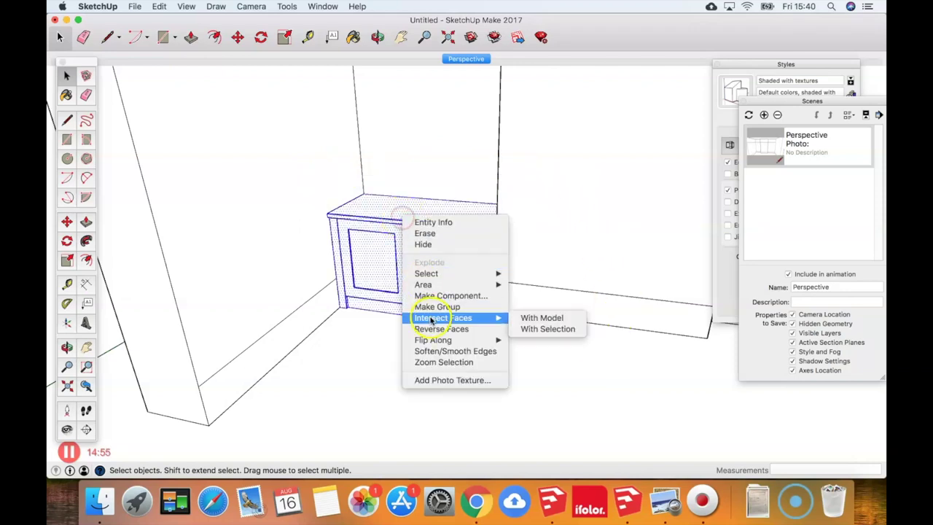
pyautogui.click(431, 307)
# Place a horizontal guide on the alcove's back wall 400 mm above the worktop's back edge
pyautogui.keyDown('shift'); pyautogui.moveTo(475, 194); pyautogui.dragTo(322, 285, button='middle'); pyautogui.keyUp('shift')
pyautogui.keyDown('shift'); pyautogui.moveTo(313, 358); pyautogui.dragTo(371, 278, button='middle'); pyautogui.keyUp('shift')
pyautogui.scroll(-2, 370, 278)
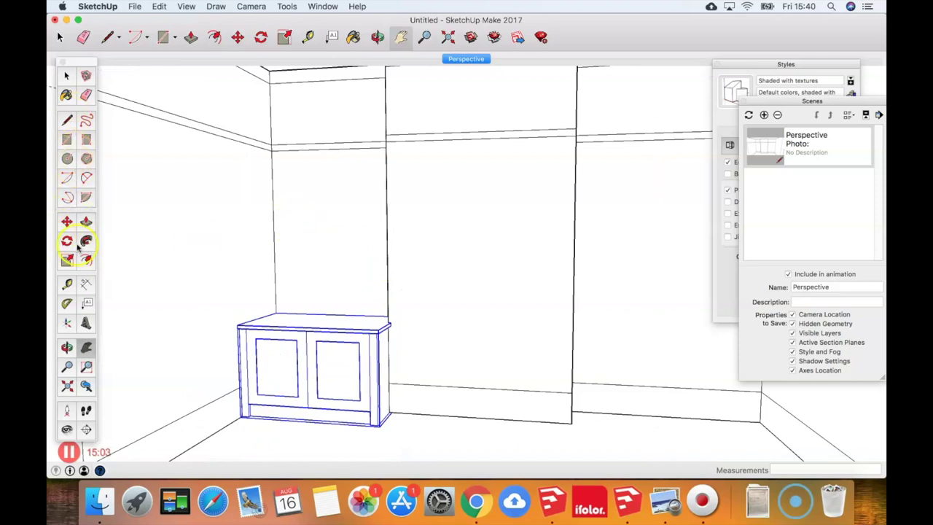
pyautogui.moveTo(416, 270); pyautogui.dragTo(401, 286, button='middle')
pyautogui.press('t')
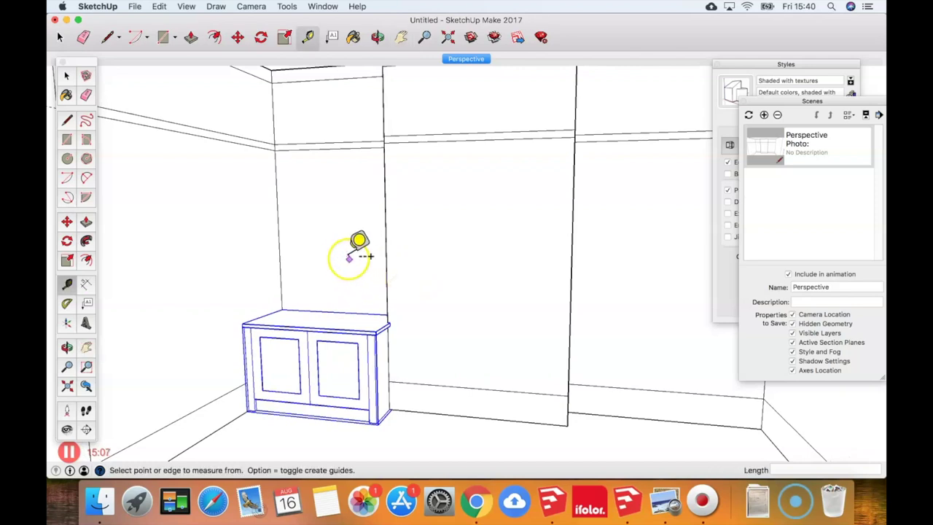
pyautogui.click(314, 311)
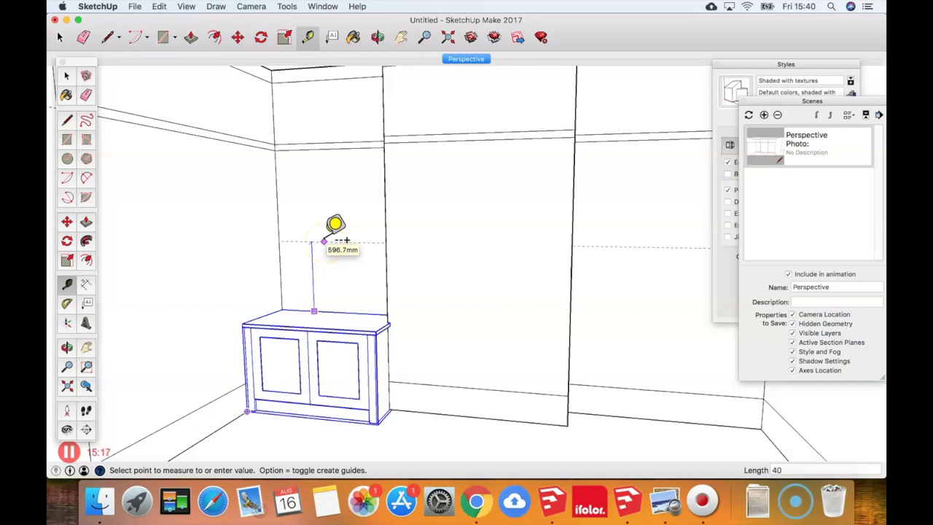
pyautogui.write('400')
pyautogui.press('Return')
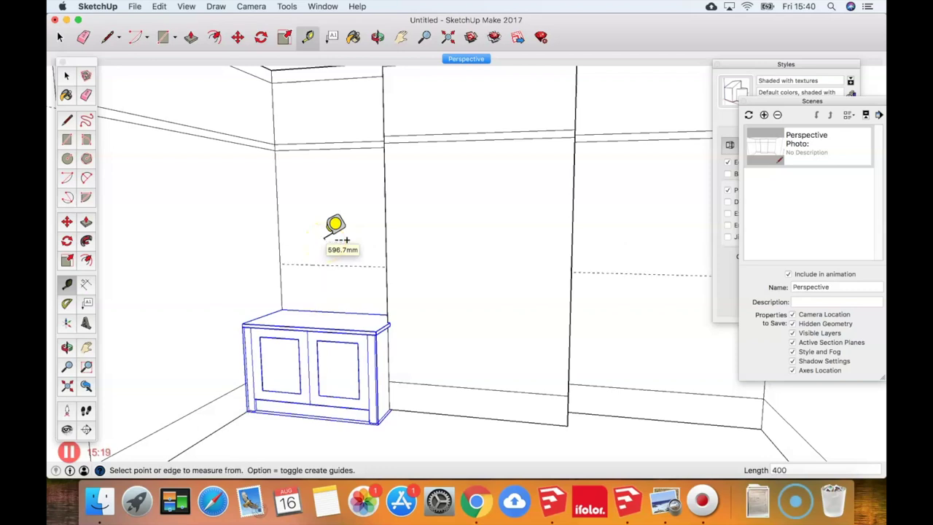
# Draw a 1070 by 54 mm rectangle on the alcove's back wall, starting where the guide meets the side wall
pyautogui.moveTo(368, 232); pyautogui.dragTo(325, 266, button='middle')
pyautogui.scroll(6, 303, 265)
pyautogui.press('r')
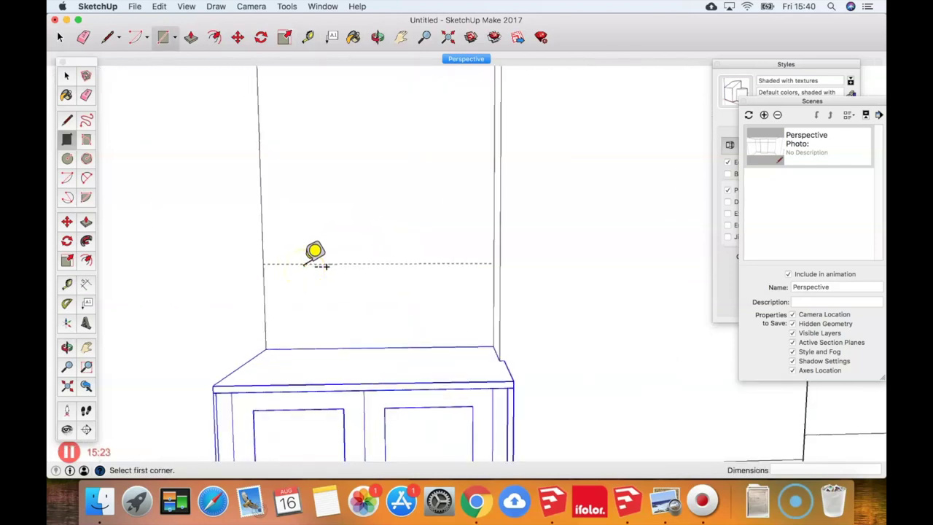
pyautogui.click(263, 263)
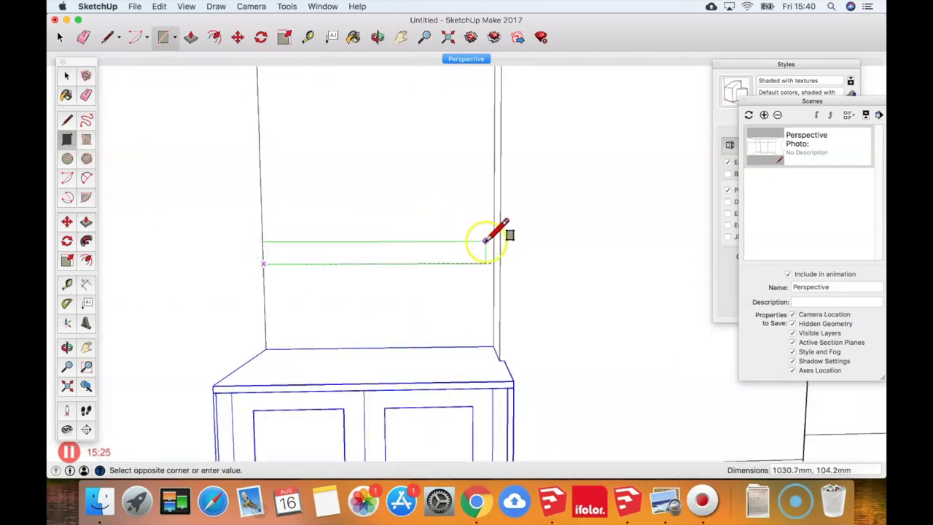
pyautogui.write('1070,')
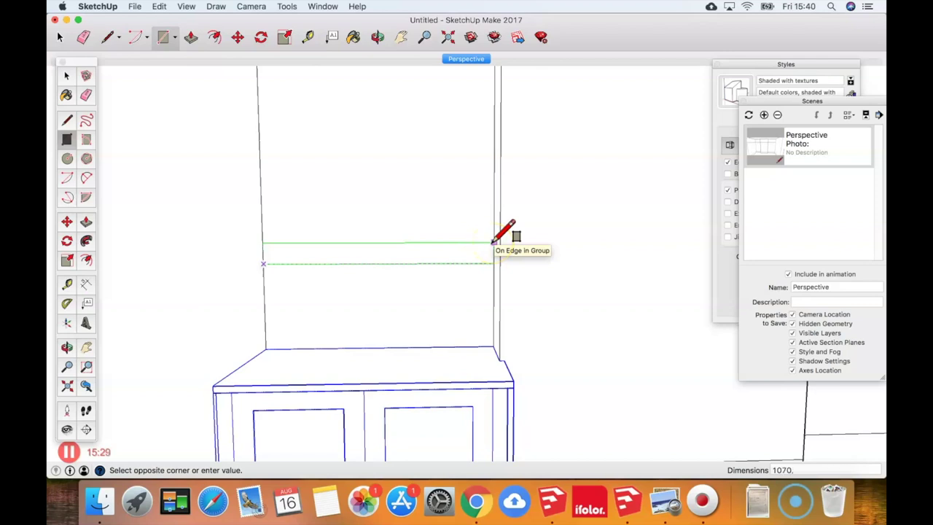
pyautogui.press('Return')
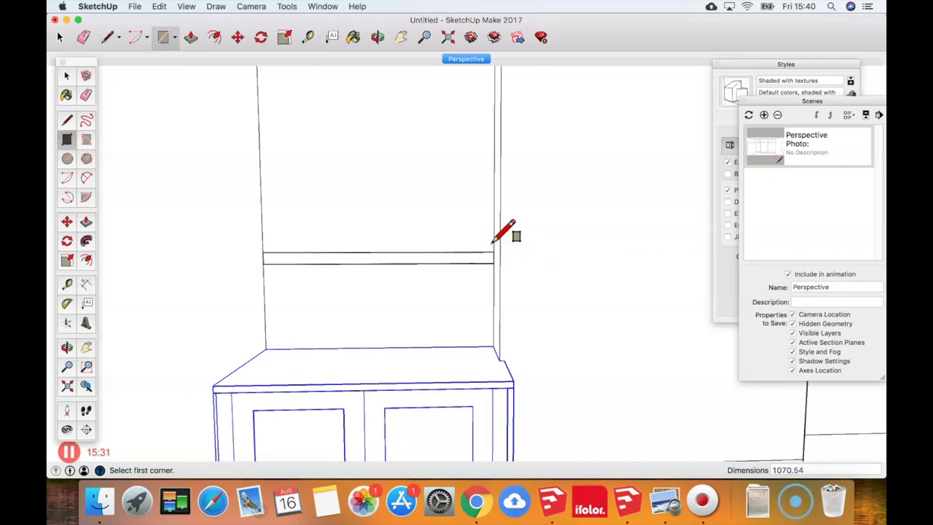
# Pull the shelf rectangle 235 mm out from the alcove's back wall
pyautogui.press('p')
pyautogui.moveTo(475, 267); pyautogui.dragTo(437, 313, button='middle')
pyautogui.moveTo(450, 255); pyautogui.dragTo(496, 280)
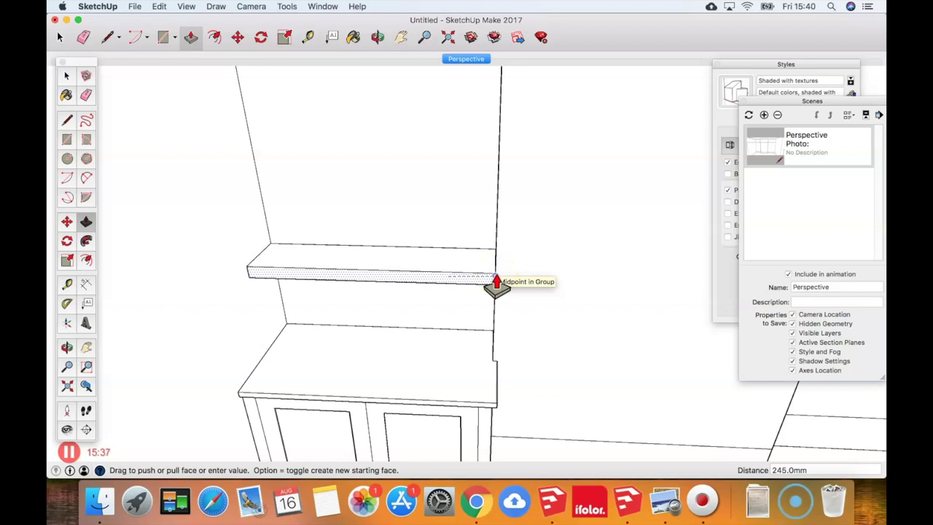
pyautogui.click(496, 282)
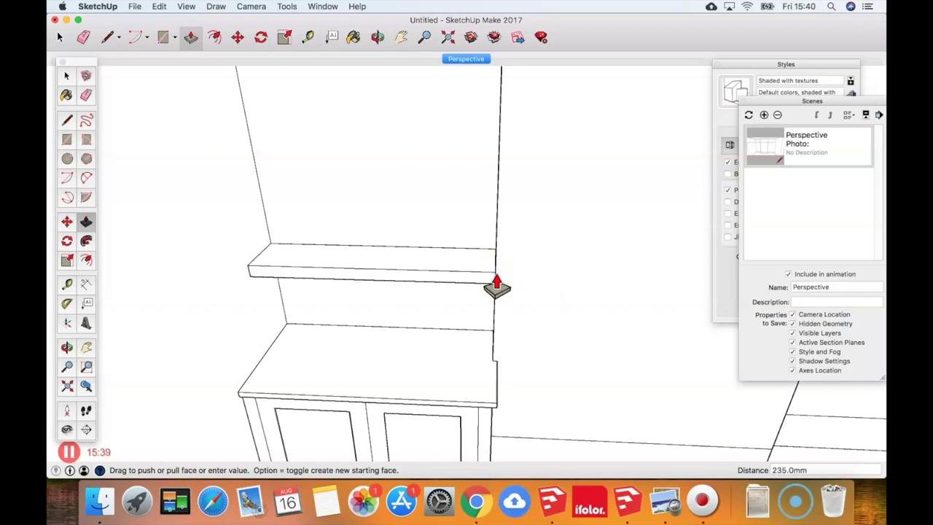
pyautogui.press('space')
# Select all faces and edges of the shelf and turn them into a component named Shelf
pyautogui.scroll(-2, 418, 303)
pyautogui.keyDown('shift'); pyautogui.moveTo(418, 302); pyautogui.dragTo(381, 328, button='middle'); pyautogui.keyUp('shift')
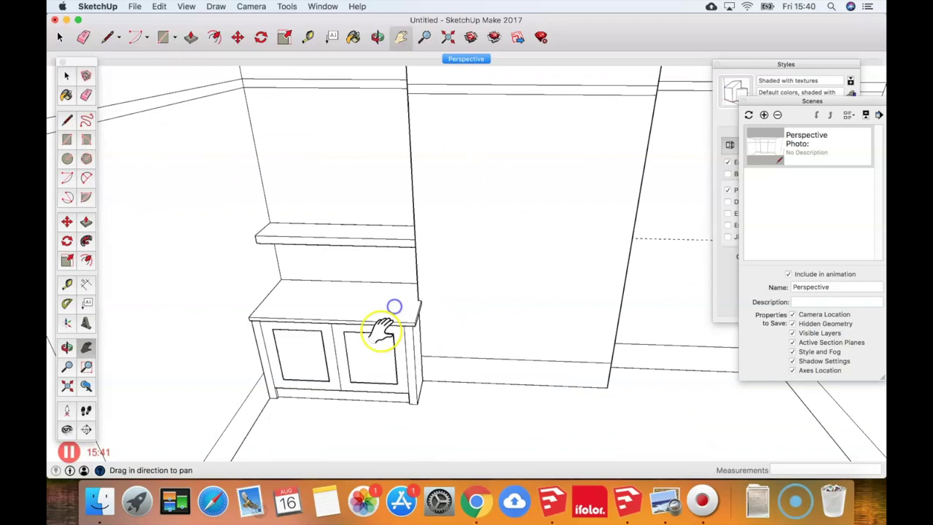
pyautogui.click(329, 340)
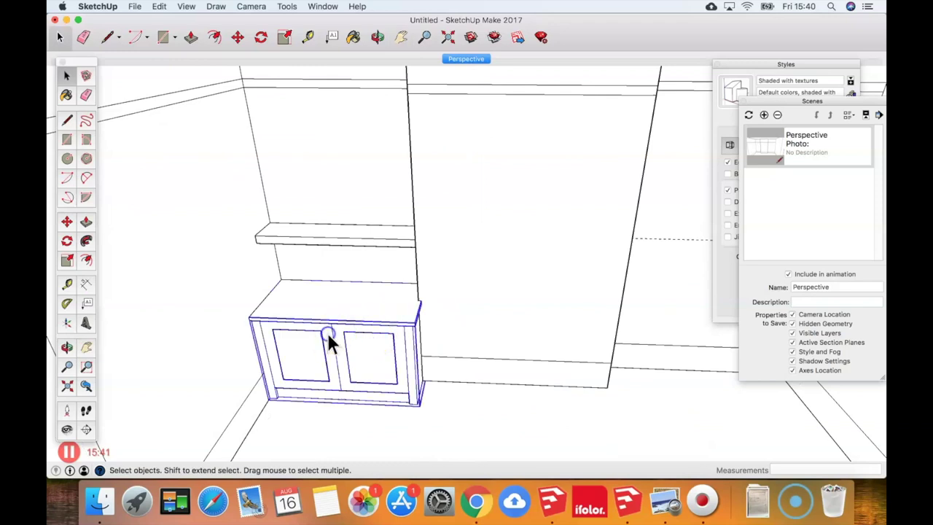
pyautogui.click(323, 233)
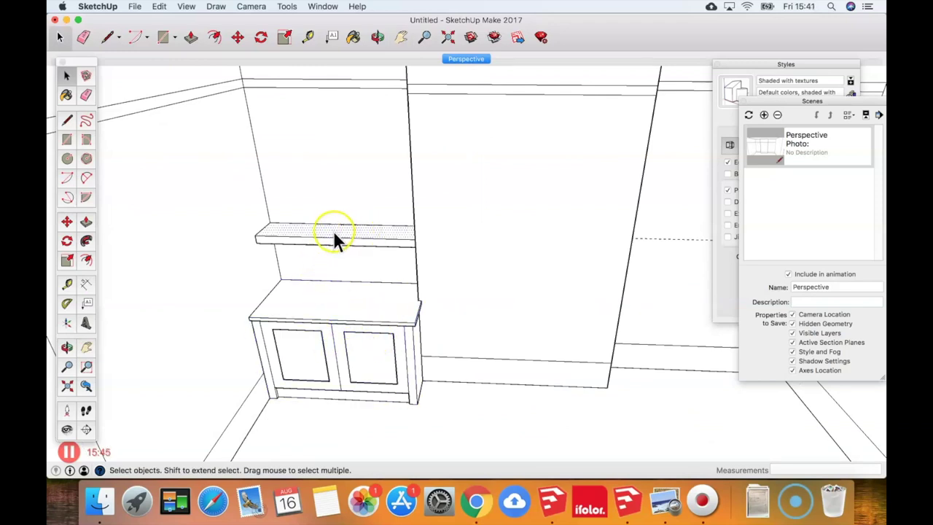
pyautogui.doubleClick(331, 237)
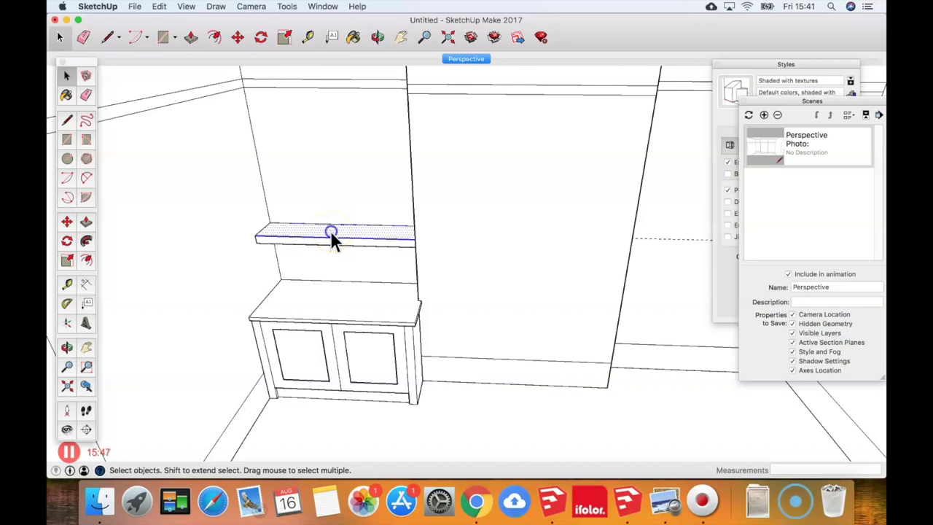
pyautogui.click(256, 208)
pyautogui.moveTo(215, 200); pyautogui.dragTo(495, 268)
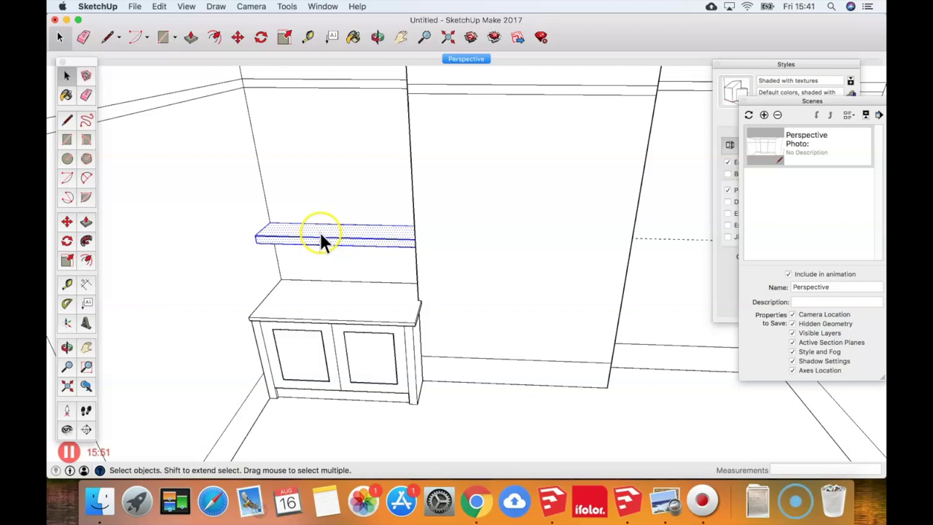
pyautogui.rightClick(320, 233)
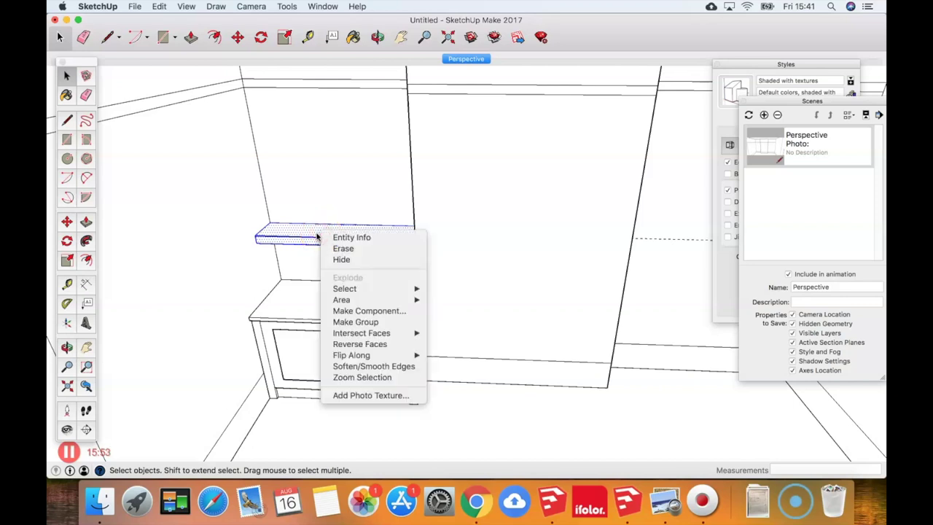
pyautogui.click(362, 311)
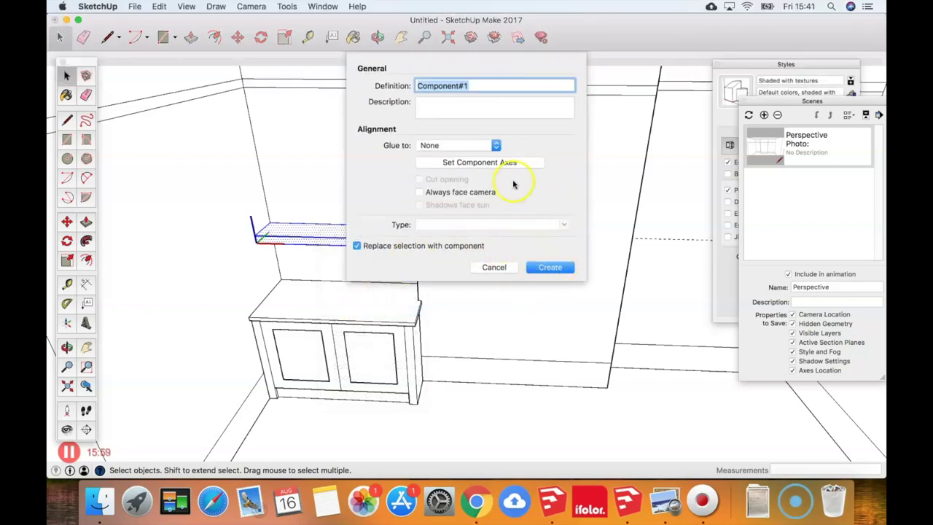
pyautogui.write('SHe')
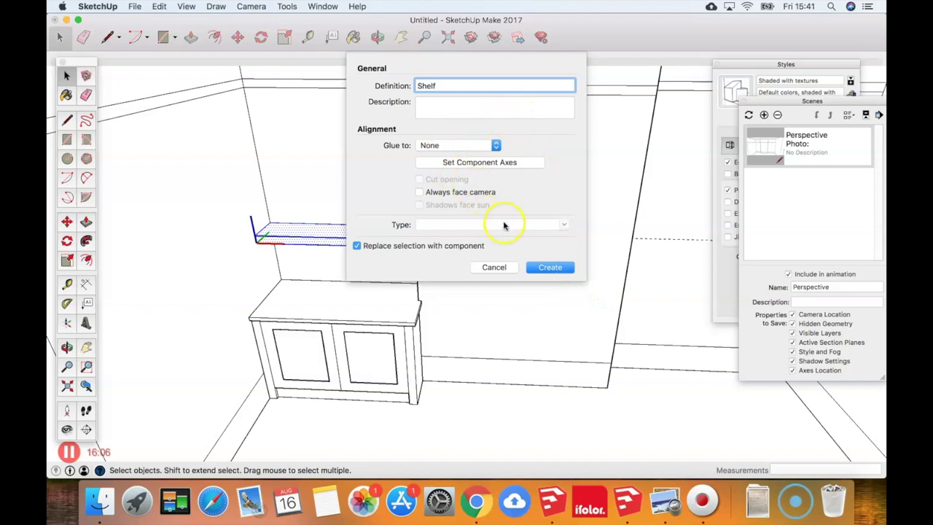
pyautogui.click(548, 268)
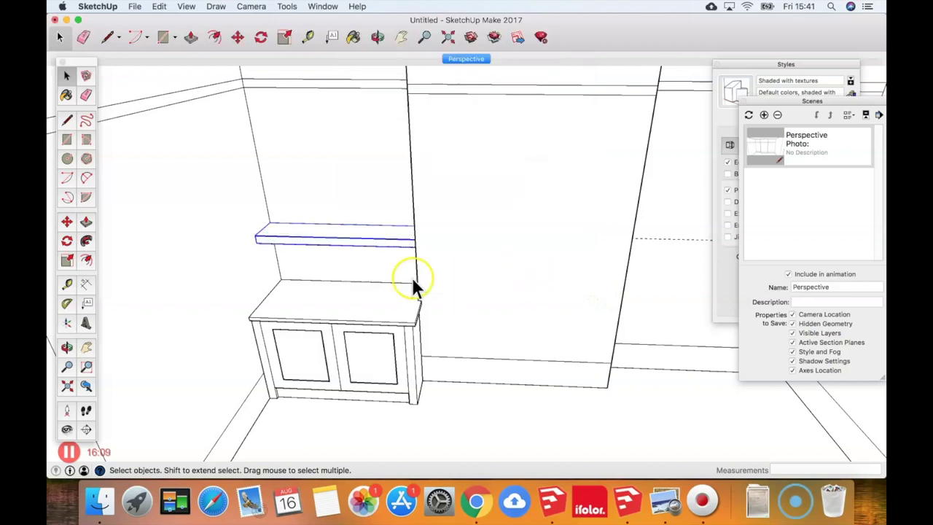
# Select the base cabinet and shelf together and copy them about 2504 mm across to the right-hand alcove
pyautogui.scroll(-3, 325, 295)
pyautogui.keyDown('shift'); pyautogui.moveTo(429, 261); pyautogui.dragTo(371, 274, button='middle'); pyautogui.keyUp('shift')
pyautogui.click(326, 331)
pyautogui.keyDown('shift'); pyautogui.click(298, 254); pyautogui.keyUp('shift')
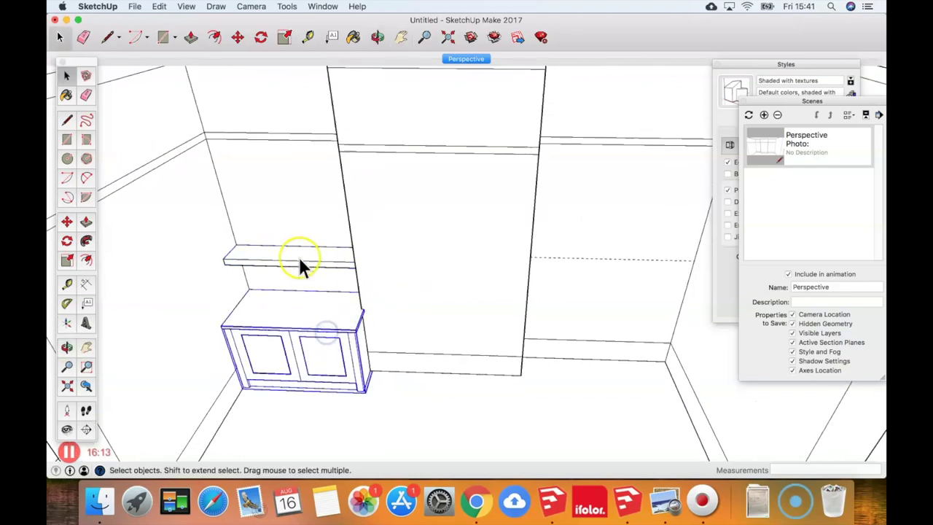
pyautogui.scroll(-2, 355, 256)
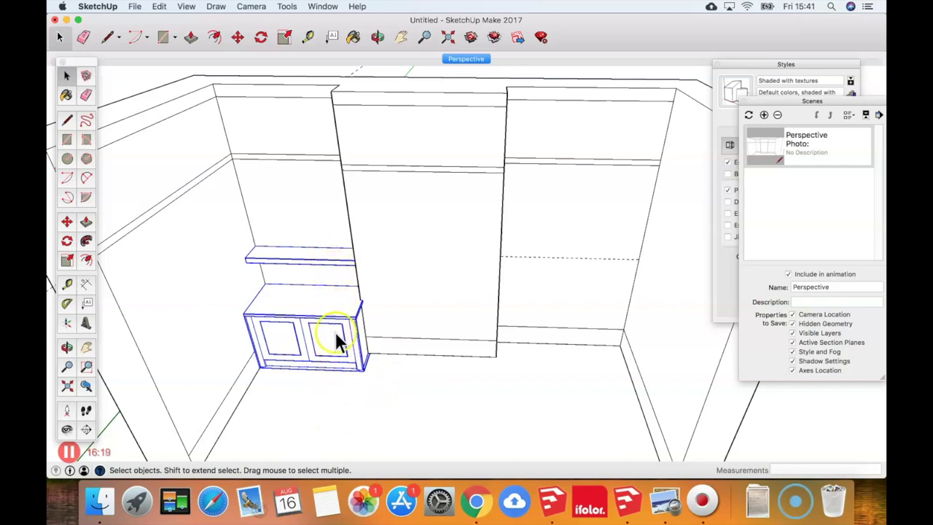
pyautogui.press('m')
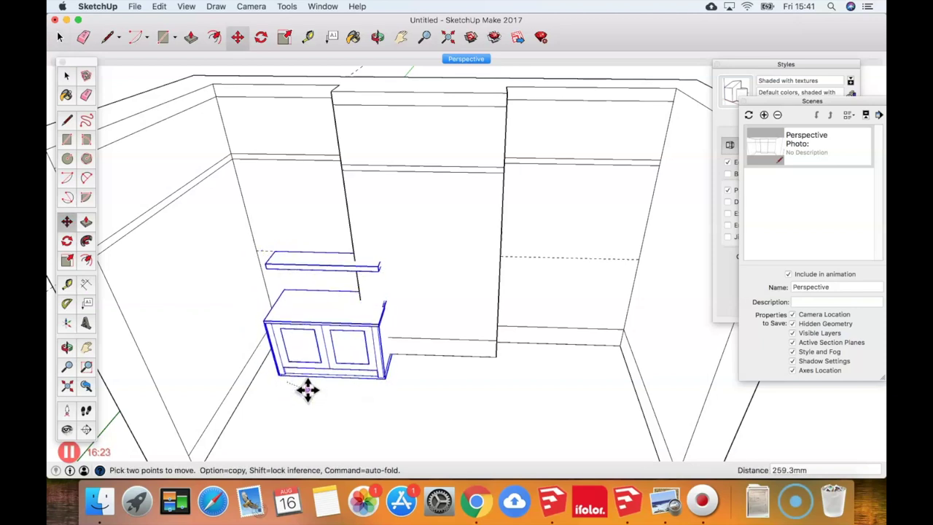
pyautogui.click(288, 382)
pyautogui.press('alt')
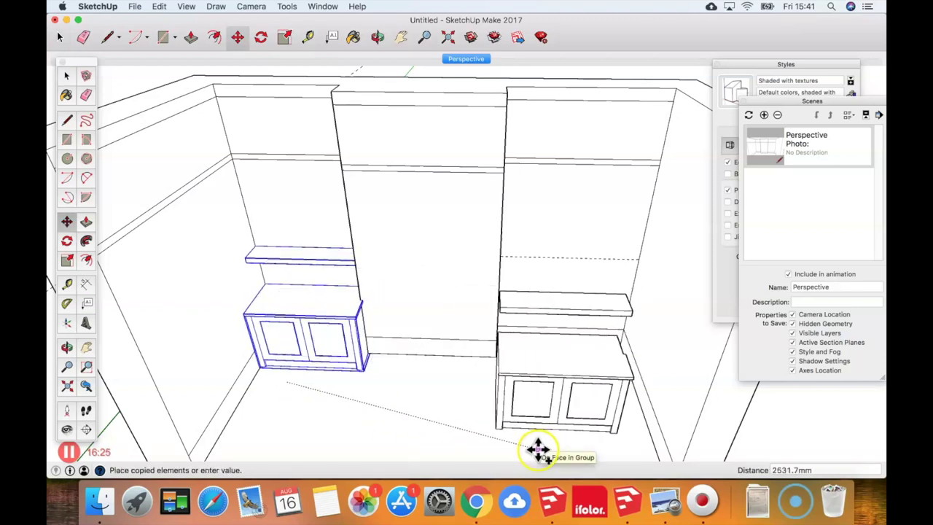
pyautogui.click(537, 430)
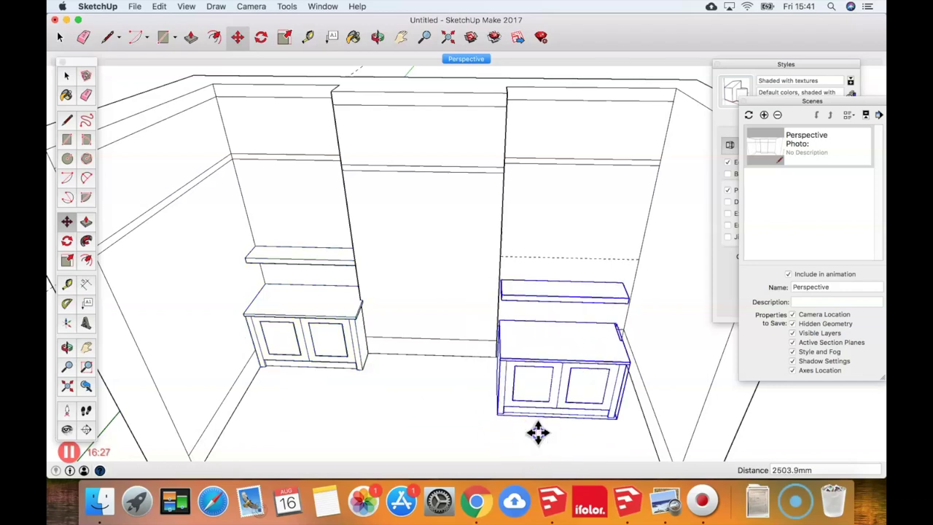
# Move the copied cabinet and shelf back into the right-hand alcove, snapping the shelf's corner to the chimney breast's rear corner
pyautogui.moveTo(585, 285); pyautogui.dragTo(515, 221, button='middle')
pyautogui.click(486, 245)
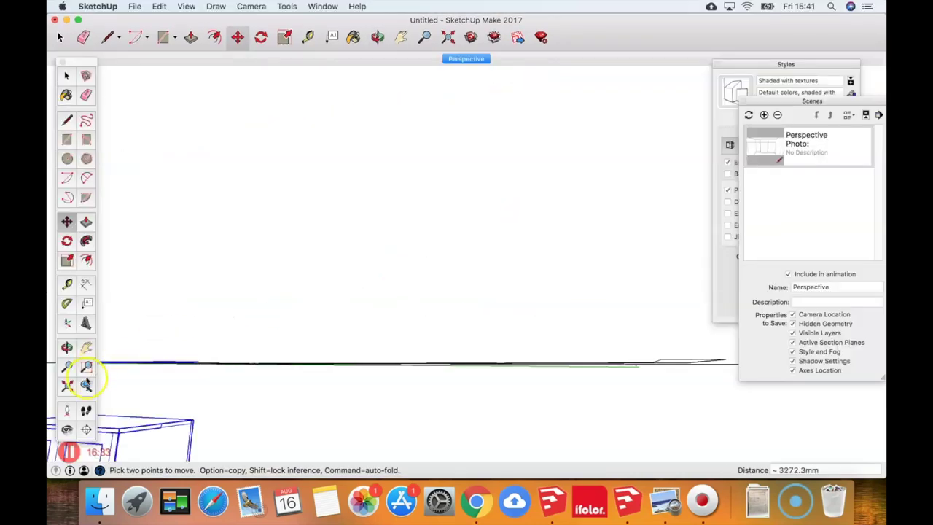
pyautogui.scroll(5, 528, 250)
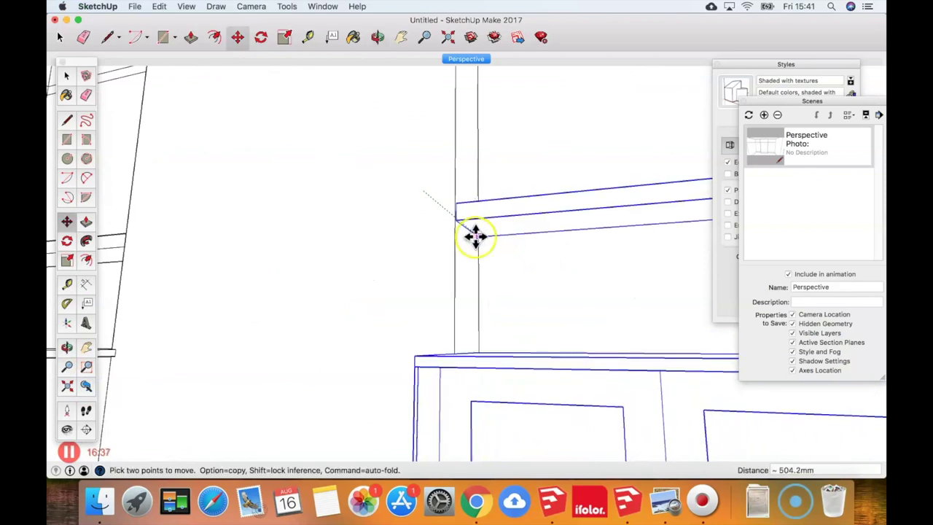
pyautogui.click(499, 244)
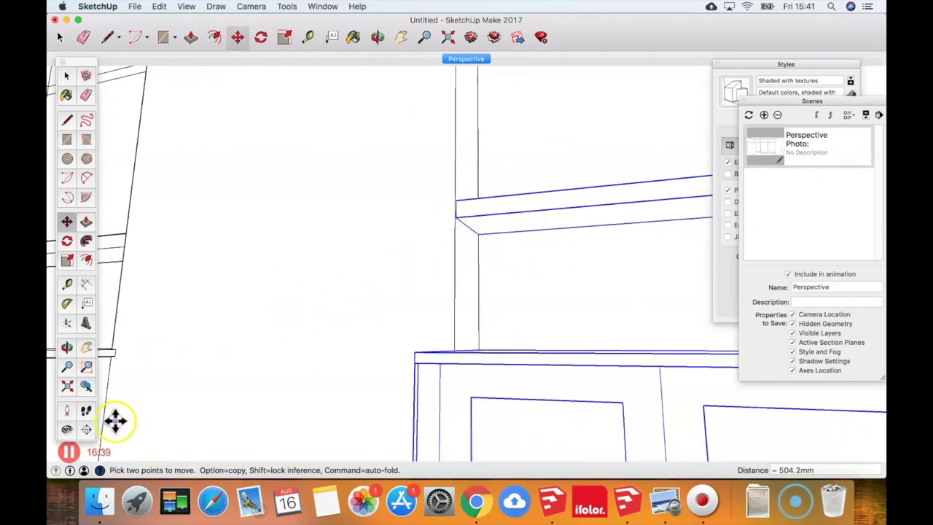
pyautogui.moveTo(227, 355)
pyautogui.mouseDown(button='middle')
pyautogui.moveTo(298, 337)
pyautogui.moveTo(317, 190)
pyautogui.moveTo(406, 122)
pyautogui.mouseUp(button='middle')
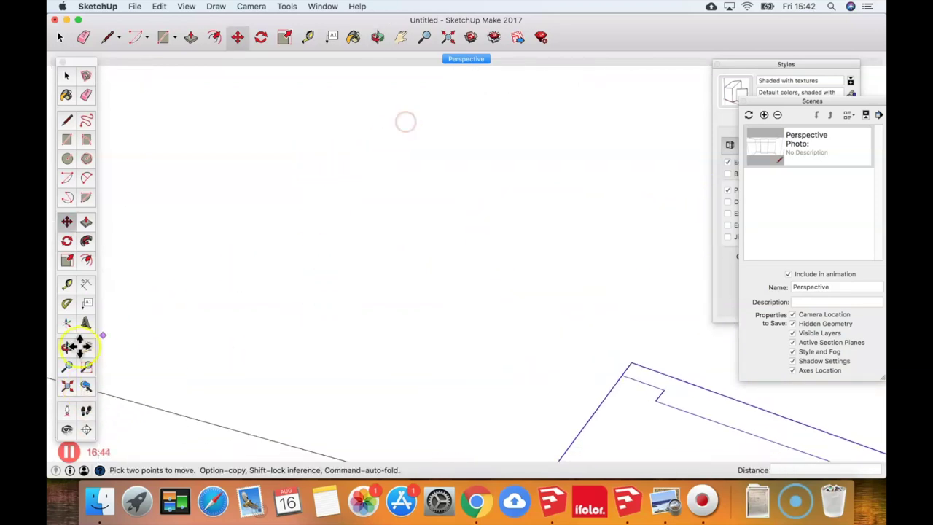
pyautogui.click(86, 386)
pyautogui.moveTo(394, 222); pyautogui.dragTo(403, 337, button='middle')
pyautogui.scroll(-5, 445, 250)
pyautogui.keyDown('shift'); pyautogui.moveTo(444, 235); pyautogui.dragTo(471, 301, button='middle'); pyautogui.keyUp('shift')
# Check by selecting them in turn that the cabinets and shelves in both alcoves are separate objects
pyautogui.click(261, 385)
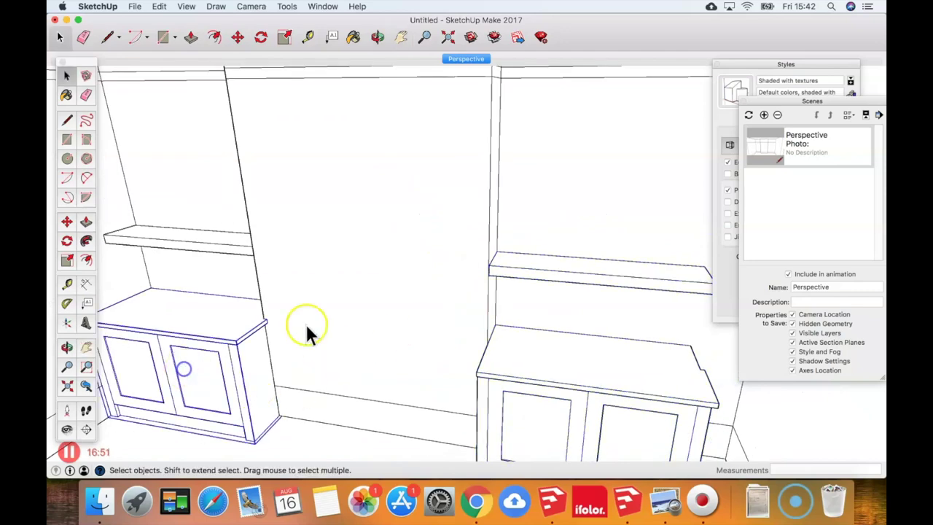
pyautogui.scroll(-3, 359, 324)
pyautogui.moveTo(359, 324); pyautogui.dragTo(253, 357, button='middle')
pyautogui.click(489, 354)
pyautogui.click(214, 379)
pyautogui.click(254, 284)
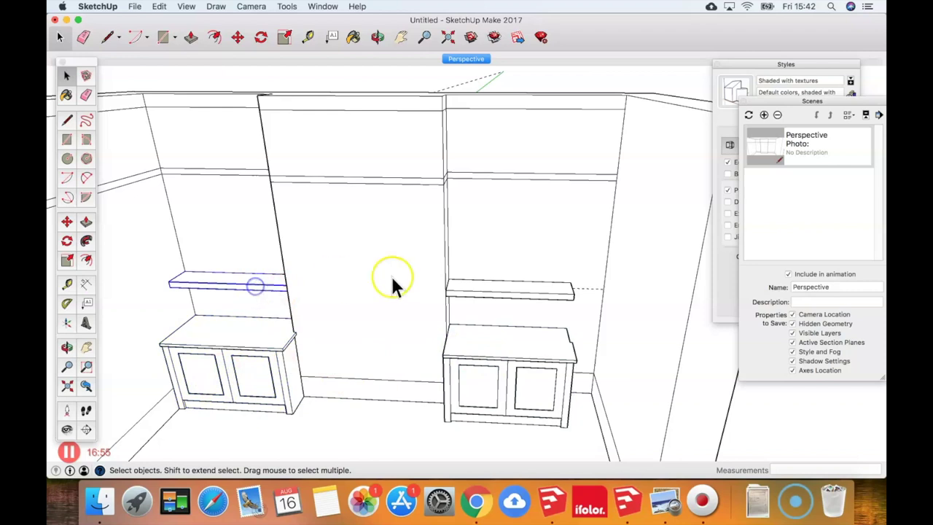
# Open the left alcove's cabinet group and draw a circle of 40 mm radius near the worktop's back left corner
pyautogui.doubleClick(252, 346)
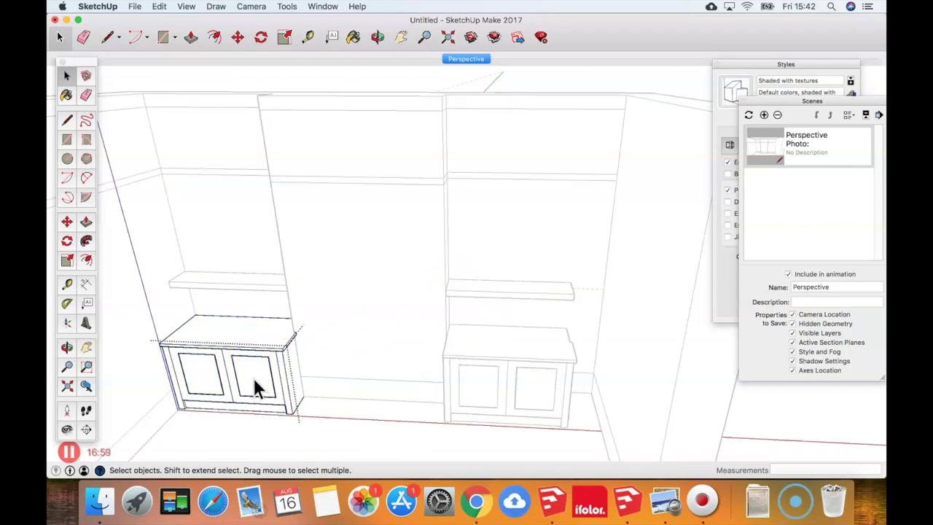
pyautogui.click(329, 328)
pyautogui.click(245, 339)
pyautogui.doubleClick(245, 339)
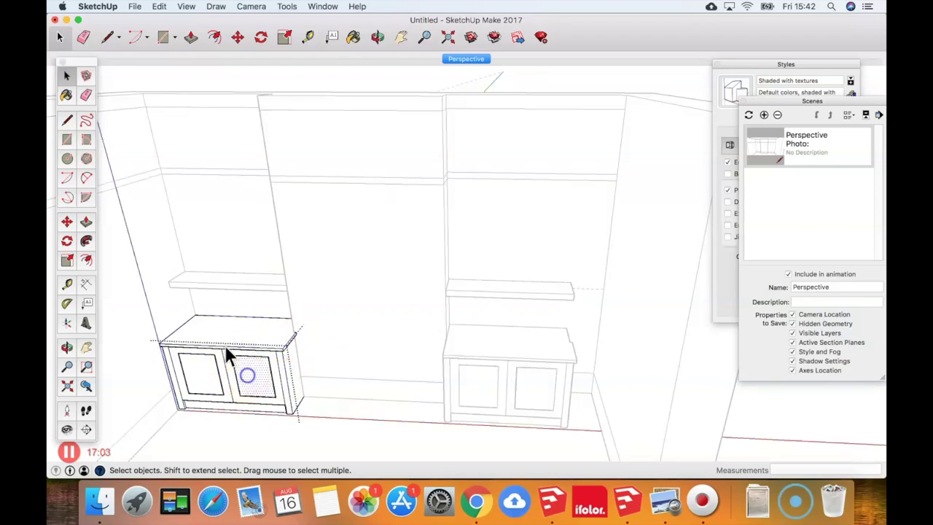
pyautogui.click(209, 327)
pyautogui.scroll(2, 161, 290)
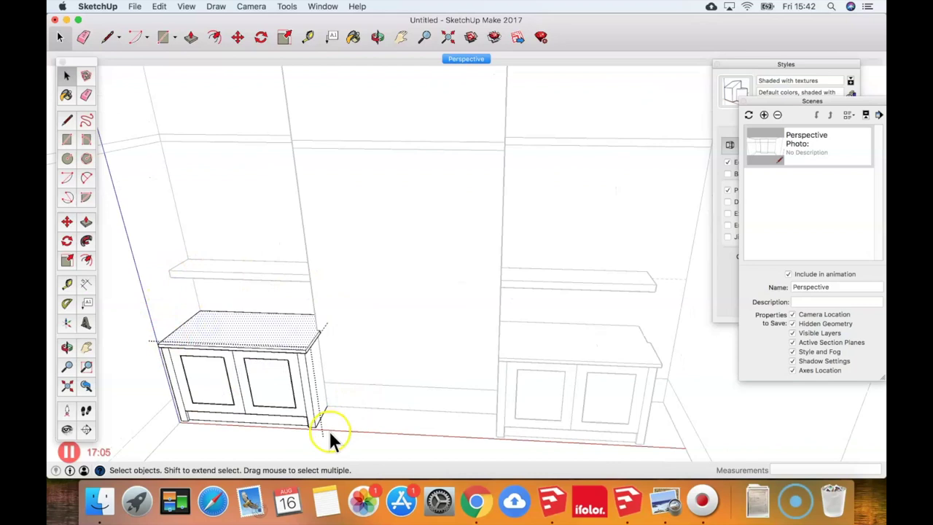
pyautogui.scroll(2, 245, 339)
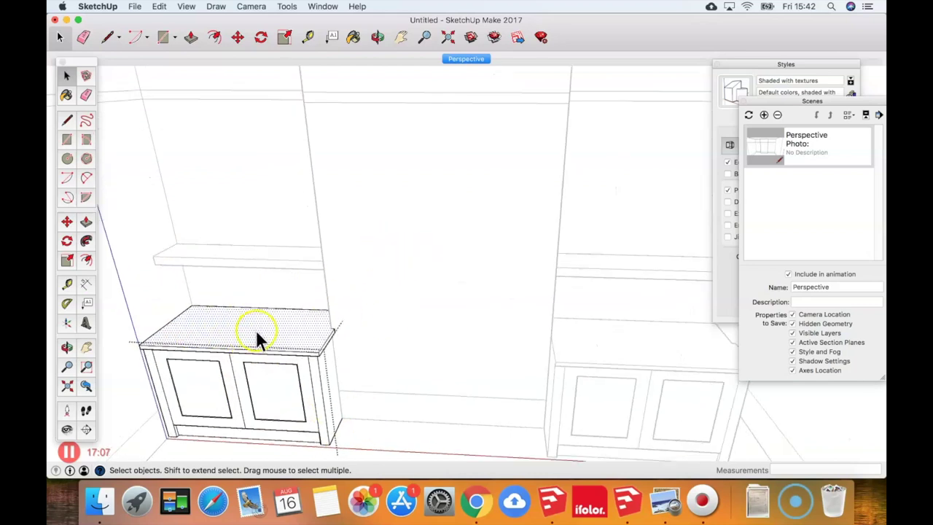
pyautogui.scroll(2, 221, 329)
pyautogui.press('c')
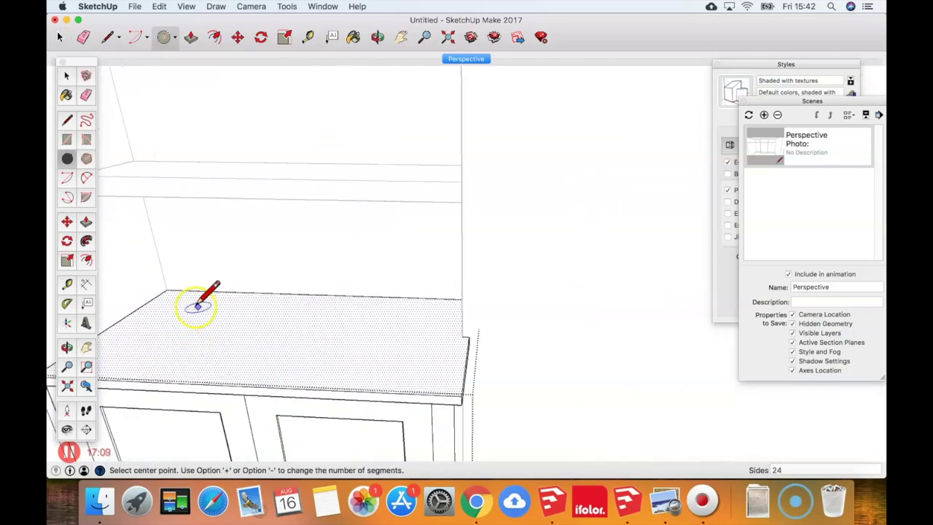
pyautogui.scroll(2, 182, 307)
pyautogui.click(177, 306)
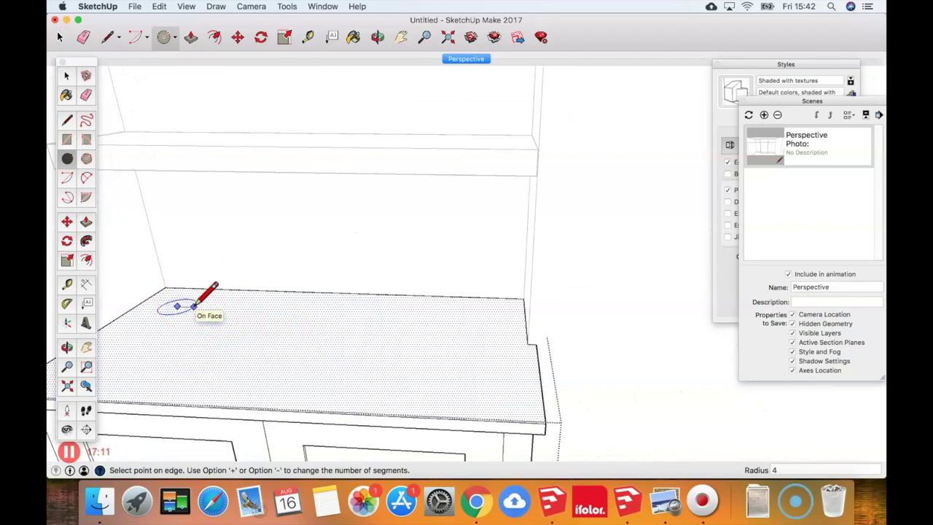
pyautogui.click(193, 304)
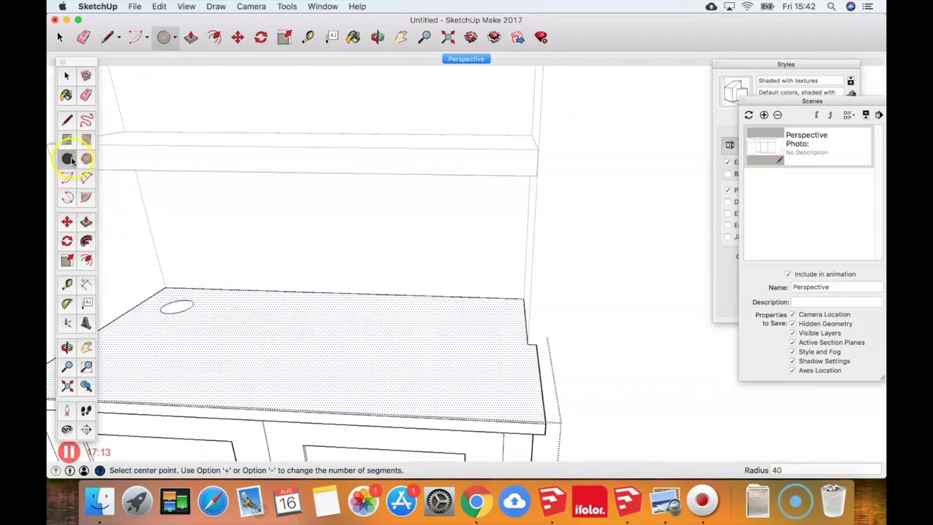
pyautogui.click(167, 294)
pyautogui.click(62, 153)
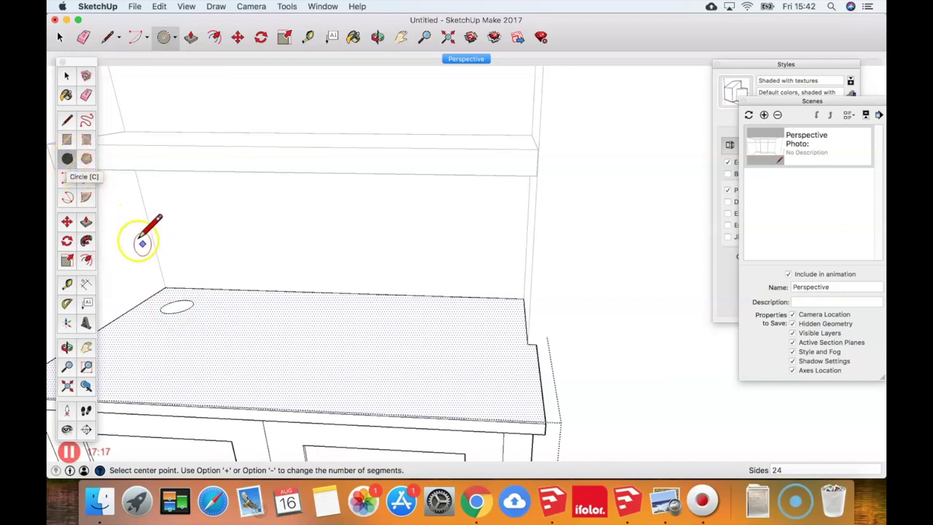
# Push the circle 25 mm down through the worktop to cut a cable hole, and close the cabinet group
pyautogui.press('space')
pyautogui.click(173, 304)
pyautogui.press('p')
pyautogui.click(176, 310)
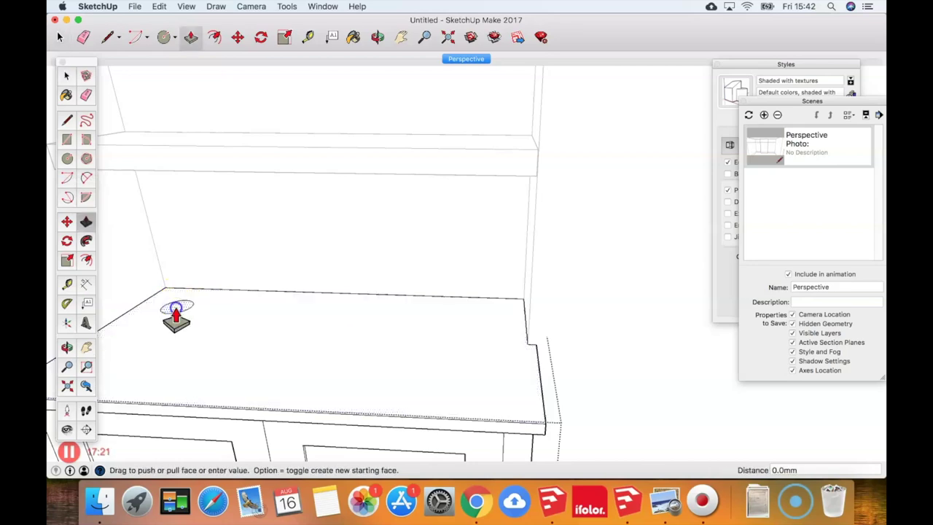
pyautogui.click(167, 416)
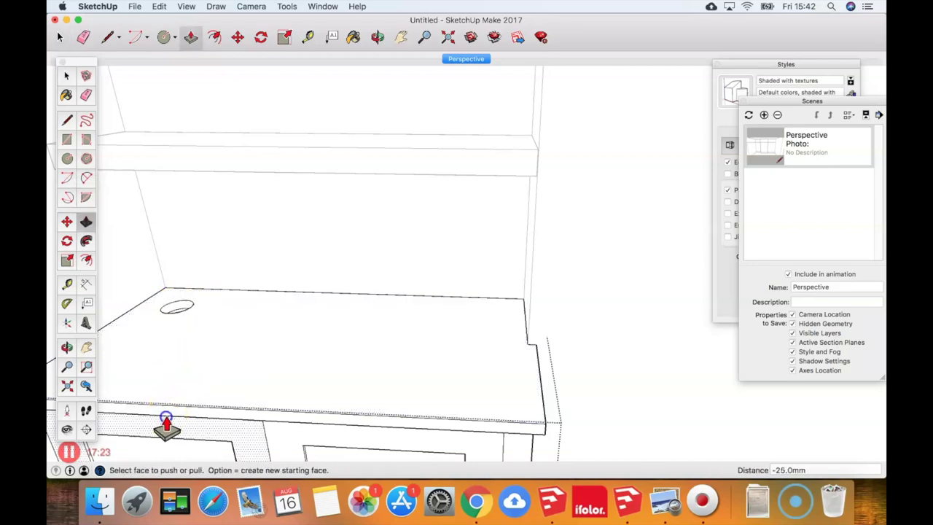
pyautogui.scroll(-3, 192, 344)
pyautogui.scroll(-5, 191, 343)
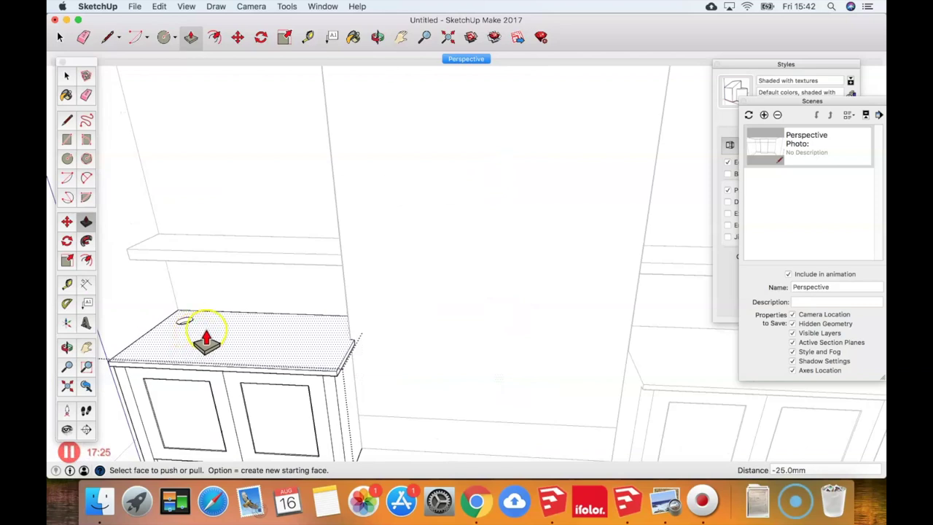
pyautogui.press('space')
pyautogui.click(388, 349)
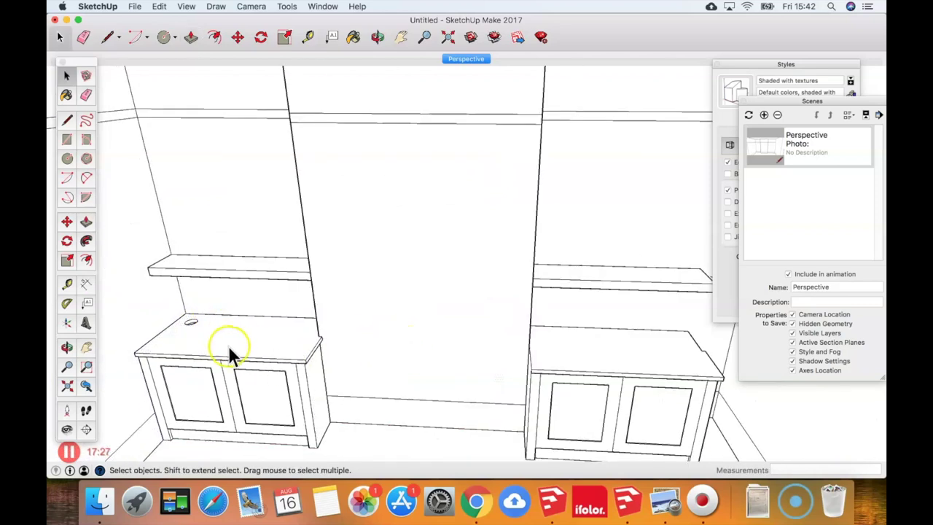
# Open the left alcove's Shelf component and try Push/Pull on its front face
pyautogui.click(666, 399)
pyautogui.moveTo(576, 358); pyautogui.dragTo(566, 316, button='middle')
pyautogui.keyDown('shift'); pyautogui.moveTo(229, 241); pyautogui.dragTo(288, 251, button='middle'); pyautogui.keyUp('shift')
pyautogui.click(362, 248)
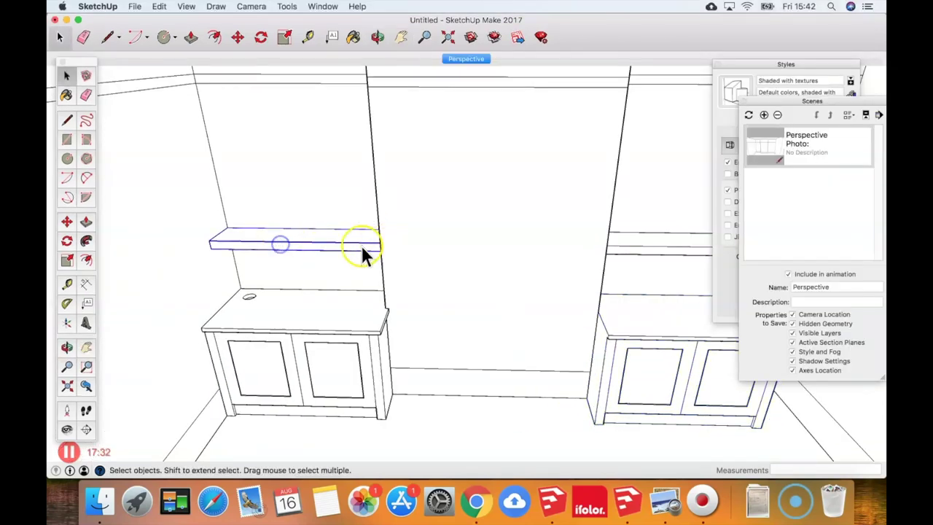
pyautogui.doubleClick(306, 243)
pyautogui.scroll(-3, 306, 240)
pyautogui.press('p')
pyautogui.moveTo(302, 244)
pyautogui.mouseDown()
pyautogui.moveTo(284, 204)
pyautogui.moveTo(293, 236)
pyautogui.mouseUp()
pyautogui.press('space')
pyautogui.click(420, 224)
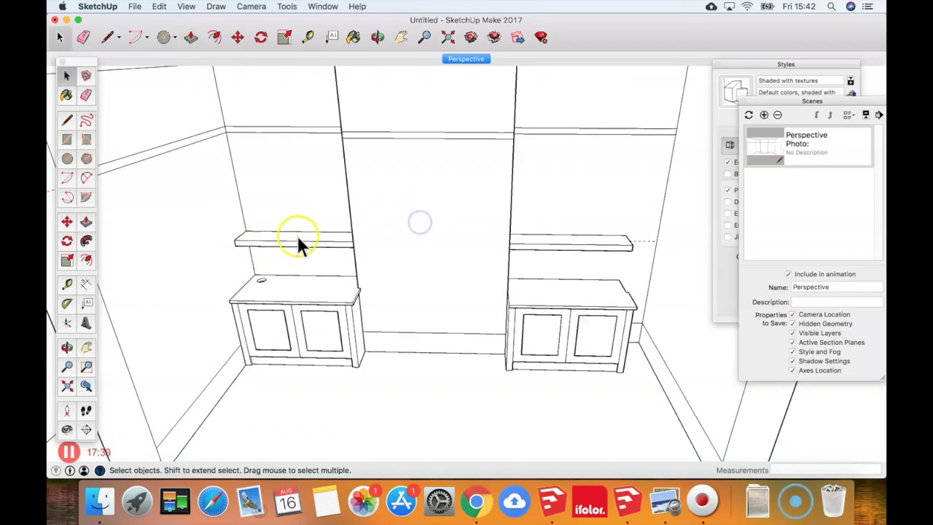
# Place a horizontal guide above the left alcove shelf, offset upward from the shelf's back edge with the Tape Measure
pyautogui.keyDown('shift'); pyautogui.moveTo(298, 240); pyautogui.dragTo(226, 248, button='middle'); pyautogui.keyUp('shift')
pyautogui.click(206, 269)
pyautogui.scroll(5, 226, 249)
pyautogui.press('t')
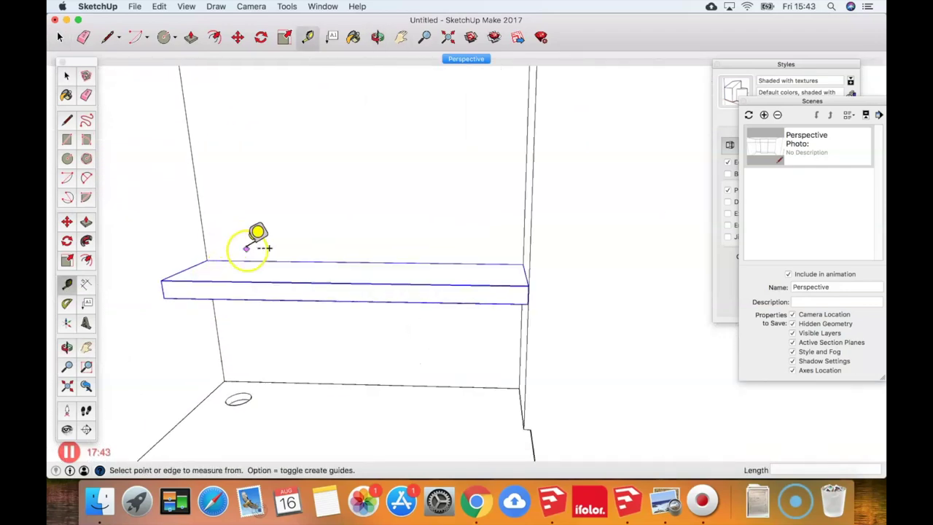
pyautogui.click(245, 260)
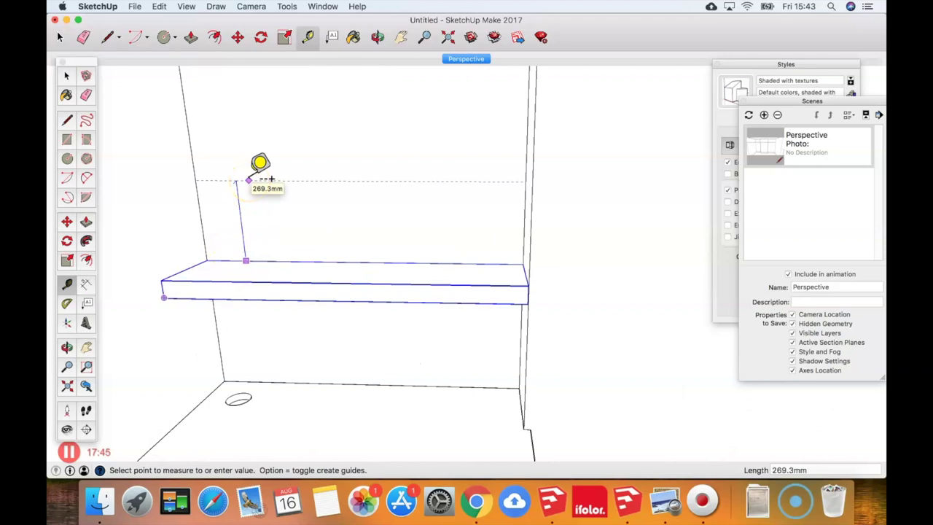
pyautogui.click(249, 179)
# Copy the left alcove shelf straight up by its lower back corner so the copy's underside sits on the guide
pyautogui.moveTo(260, 172); pyautogui.dragTo(235, 208, button='middle')
pyautogui.press('m')
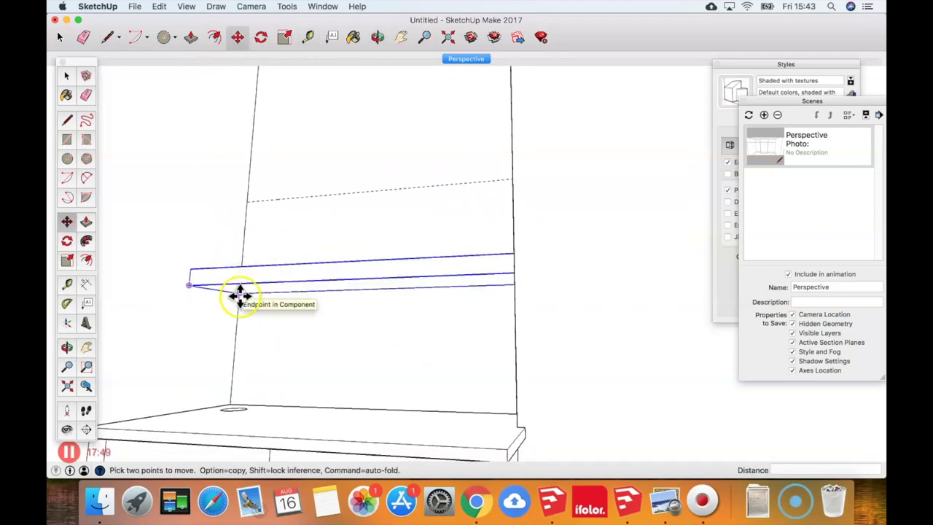
pyautogui.click(241, 292)
pyautogui.press('alt')
pyautogui.click(249, 204)
pyautogui.moveTo(249, 204); pyautogui.dragTo(259, 263, button='middle')
pyautogui.scroll(1, 301, 259)
pyautogui.press('space')
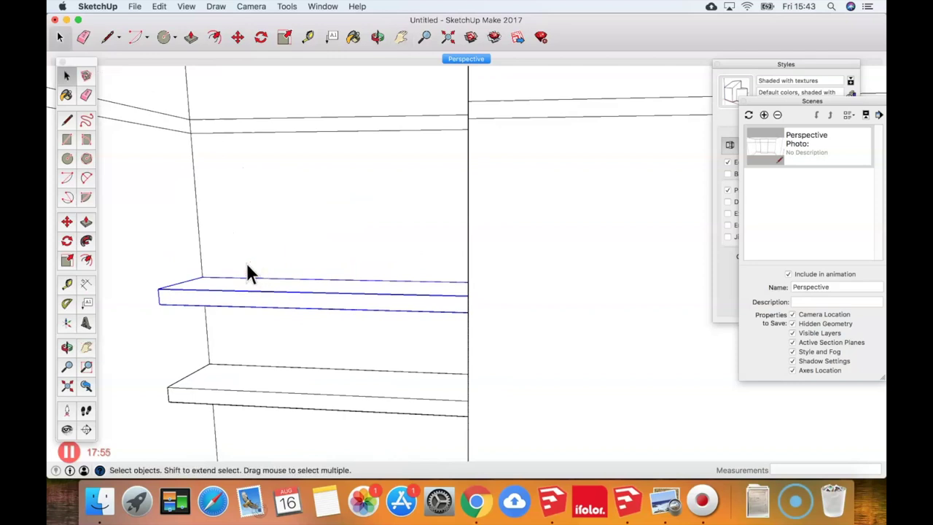
# Place a guide 250 mm above the second shelf's back edge in the left alcove
pyautogui.press('t')
pyautogui.click(255, 277)
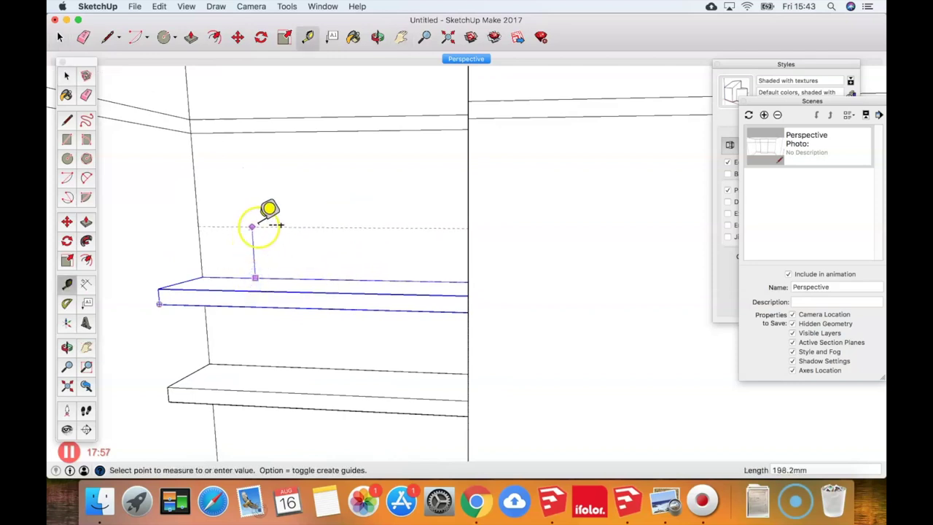
pyautogui.click(255, 219)
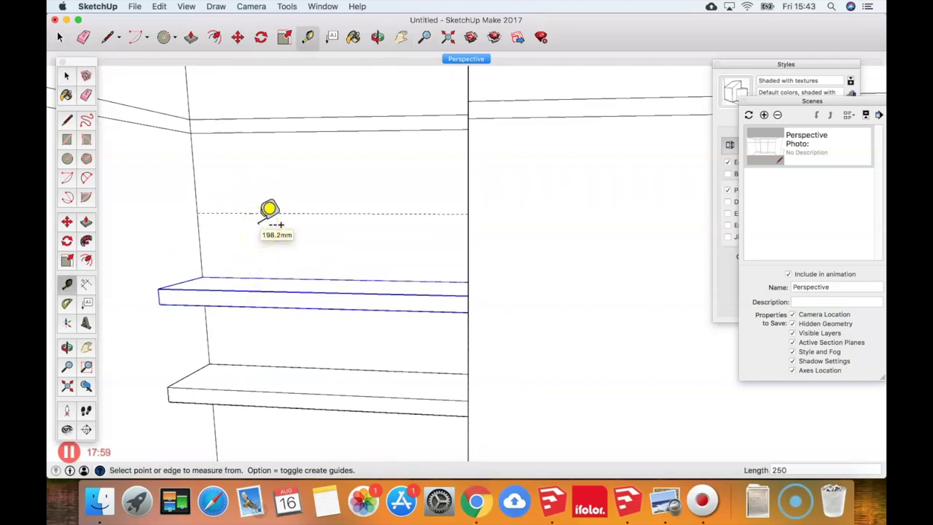
# Switch to the SketchUp Pro 2019 window to look at the shelf layout in the finished bedroom model, and return
pyautogui.scroll(-5, 270, 218)
pyautogui.keyDown('shift'); pyautogui.moveTo(271, 219); pyautogui.dragTo(241, 202, button='middle'); pyautogui.keyUp('shift')
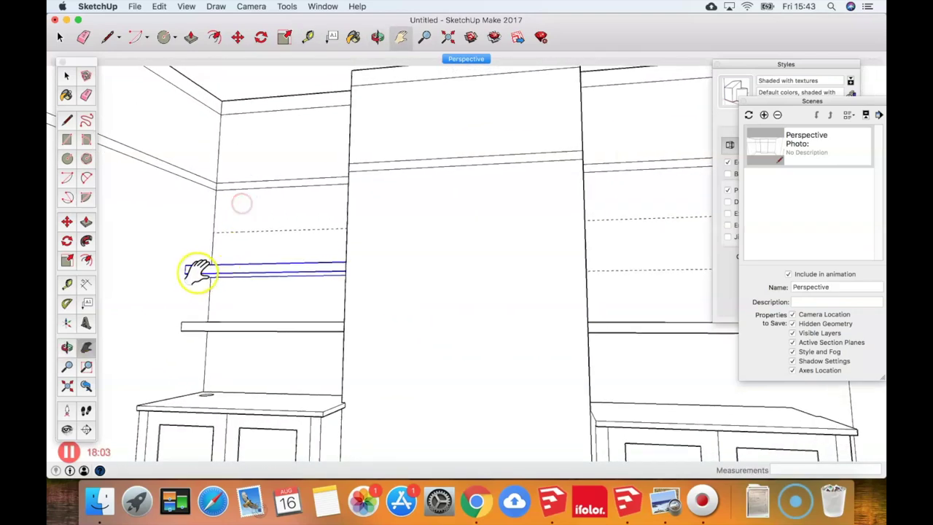
pyautogui.scroll(3, 196, 270)
pyautogui.keyDown('shift'); pyautogui.moveTo(197, 269); pyautogui.dragTo(243, 250, button='middle'); pyautogui.keyUp('shift')
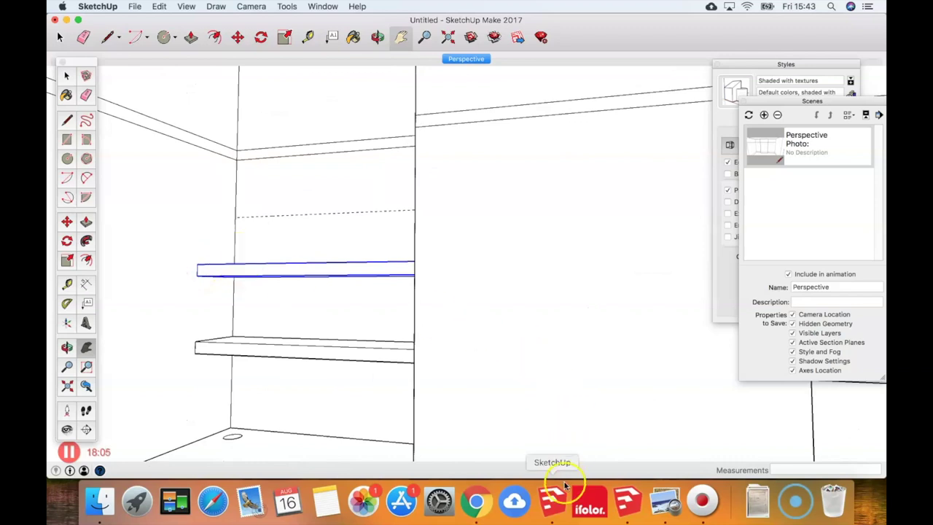
pyautogui.click(554, 508)
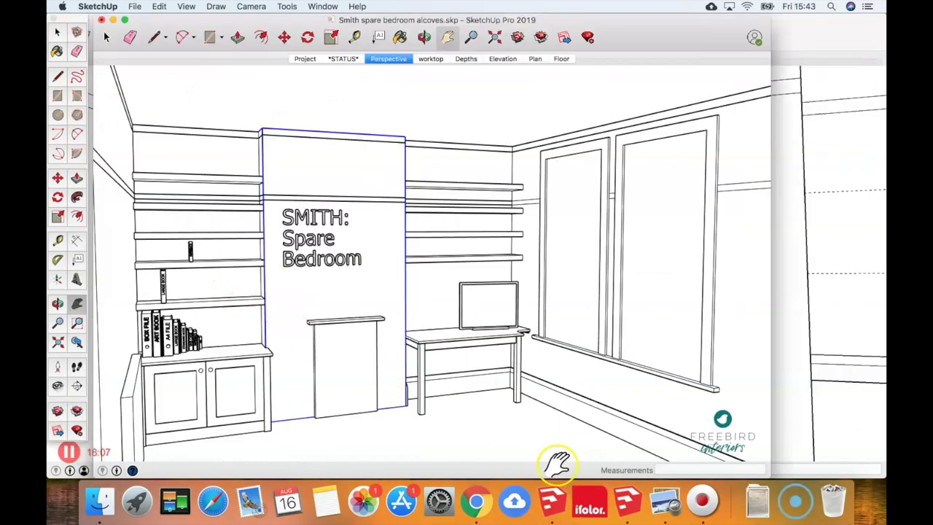
pyautogui.click(629, 501)
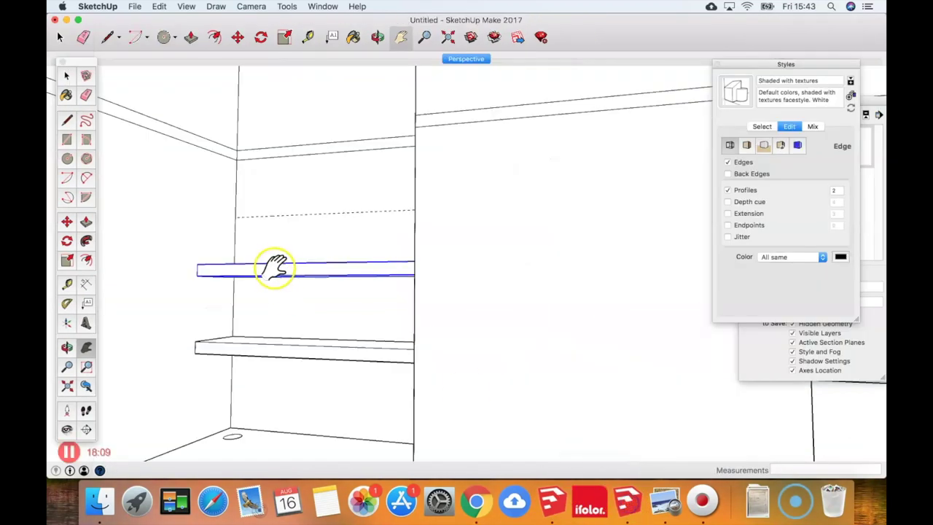
# Measure upward from the second shelf's back edge towards the guide above it with the Tape Measure
pyautogui.press('space')
pyautogui.moveTo(244, 279); pyautogui.dragTo(296, 258, button='middle')
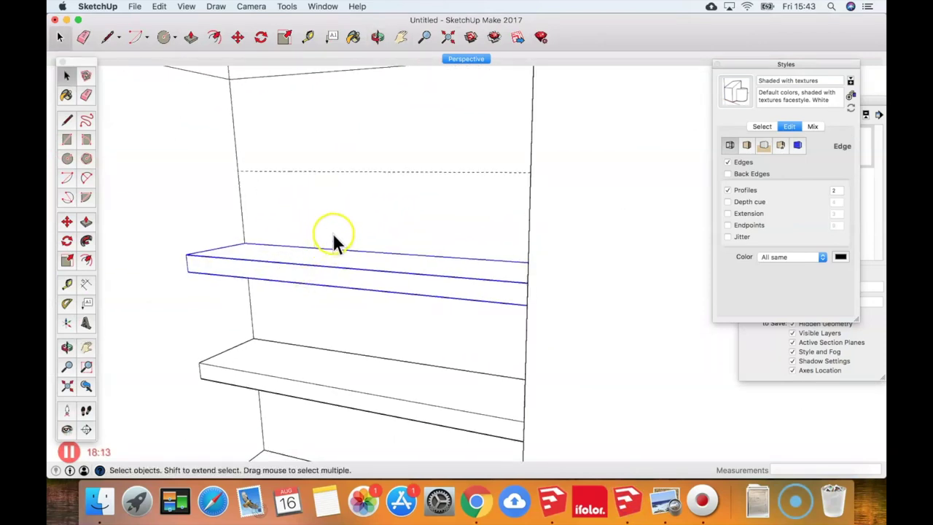
pyautogui.press('t')
pyautogui.click(324, 249)
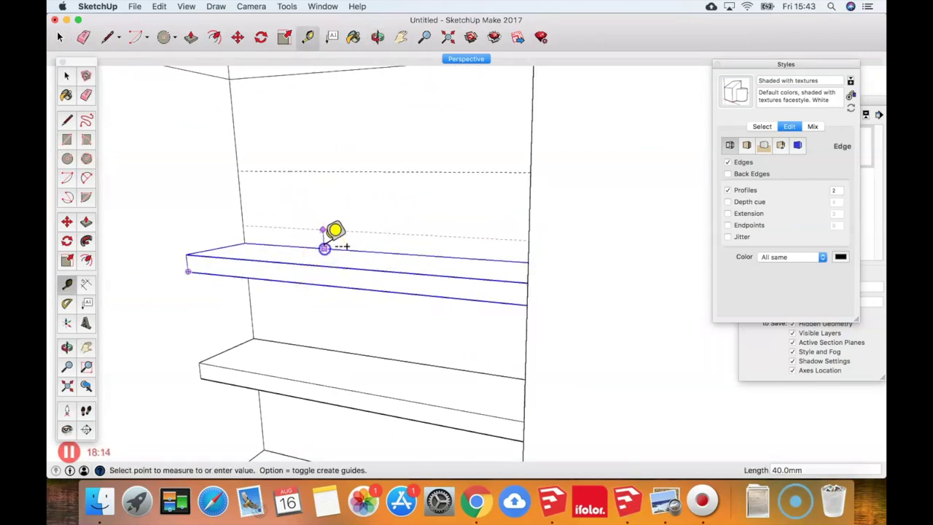
pyautogui.click(336, 151)
# Copy the second shelf 304 mm up to the guide in the left alcove, and repeat the copy as an x3 array
pyautogui.moveTo(302, 308); pyautogui.dragTo(281, 197, button='middle')
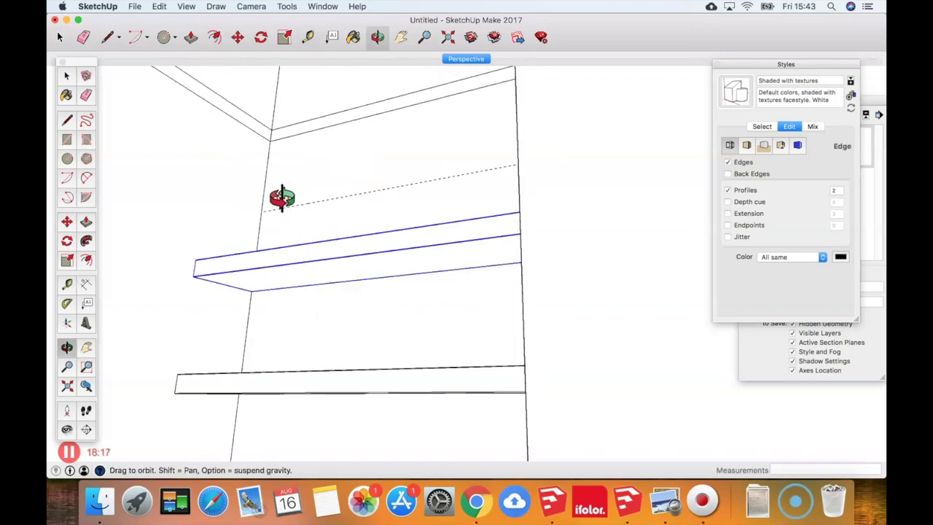
pyautogui.press('m')
pyautogui.click(253, 291)
pyautogui.press('alt')
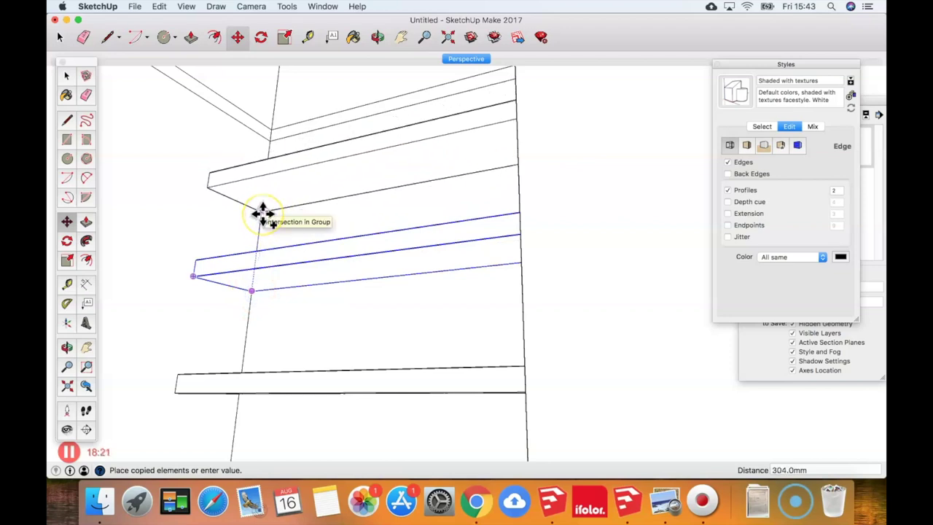
pyautogui.click(263, 211)
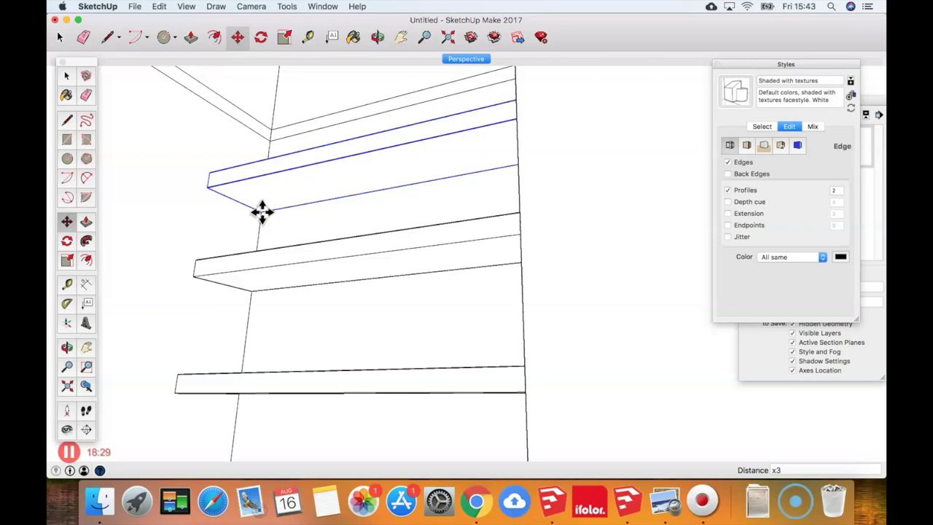
pyautogui.scroll(-3, 261, 211)
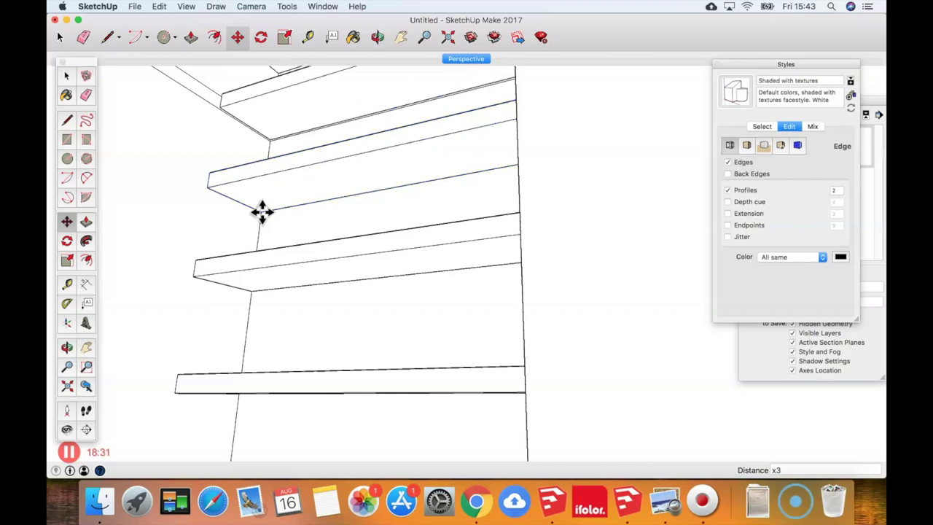
# Select the left alcove's top three shelves and move them down 50 mm
pyautogui.moveTo(287, 308); pyautogui.dragTo(254, 294, button='middle')
pyautogui.press('space')
pyautogui.scroll(-3, 312, 310)
pyautogui.click(295, 274)
pyautogui.keyDown('shift'); pyautogui.click(294, 235); pyautogui.keyUp('shift')
pyautogui.keyDown('shift'); pyautogui.click(293, 197); pyautogui.keyUp('shift')
pyautogui.press('m')
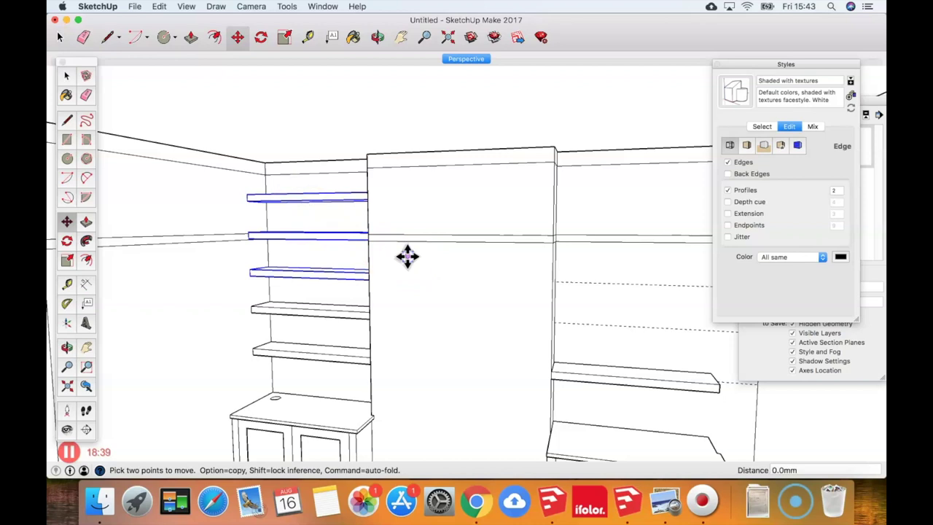
pyautogui.click(407, 255)
pyautogui.press('Return')
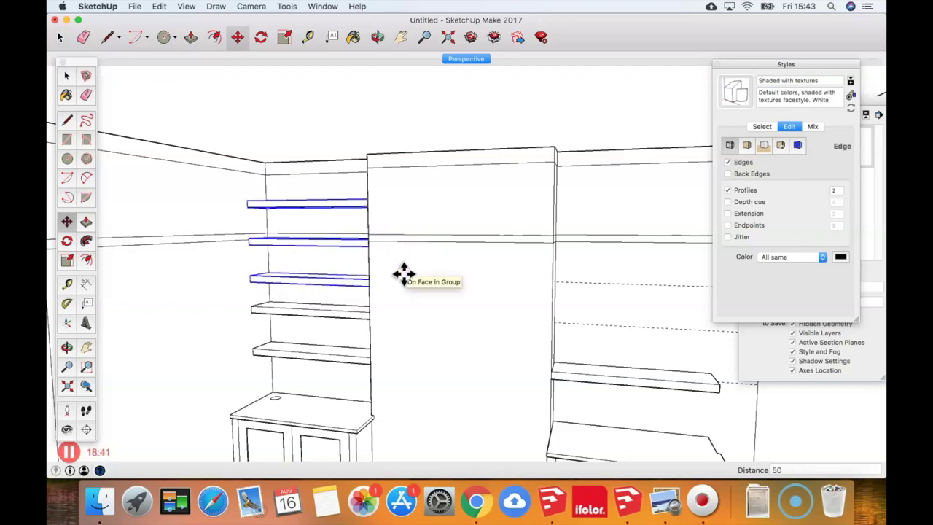
# Leave the third shelf out of the selection and move the left alcove's top two shelves down 50 mm
pyautogui.press('space')
pyautogui.press('m')
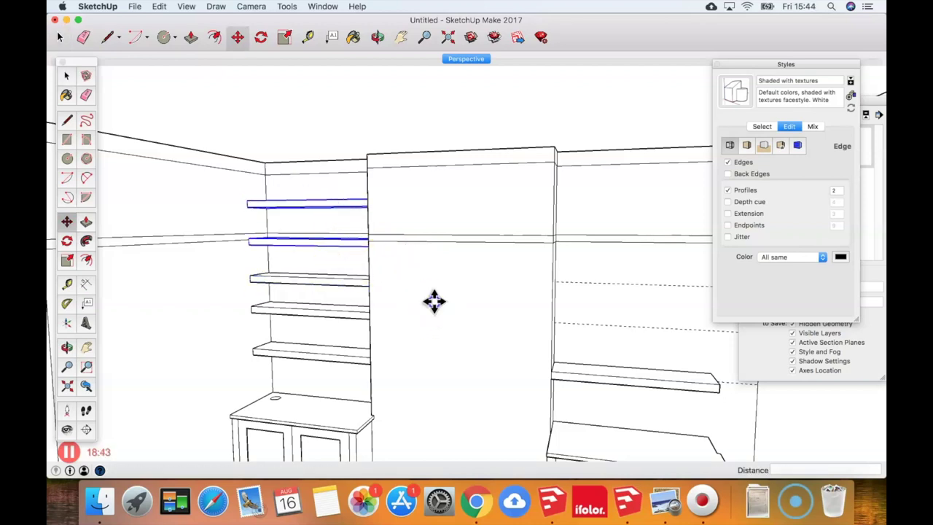
pyautogui.click(432, 302)
pyautogui.write('50')
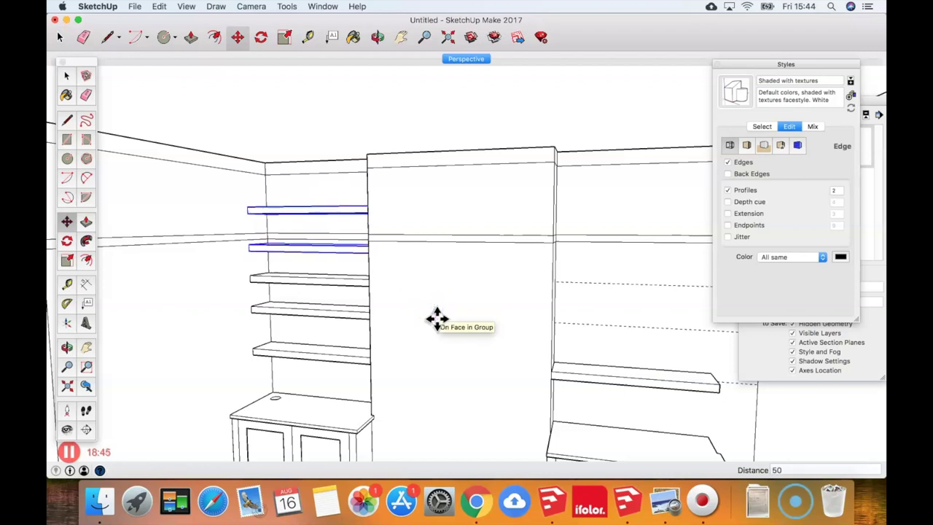
# Move only the topmost shelf in the left alcove down 50 mm
pyautogui.press('space')
pyautogui.click(311, 212)
pyautogui.press('m')
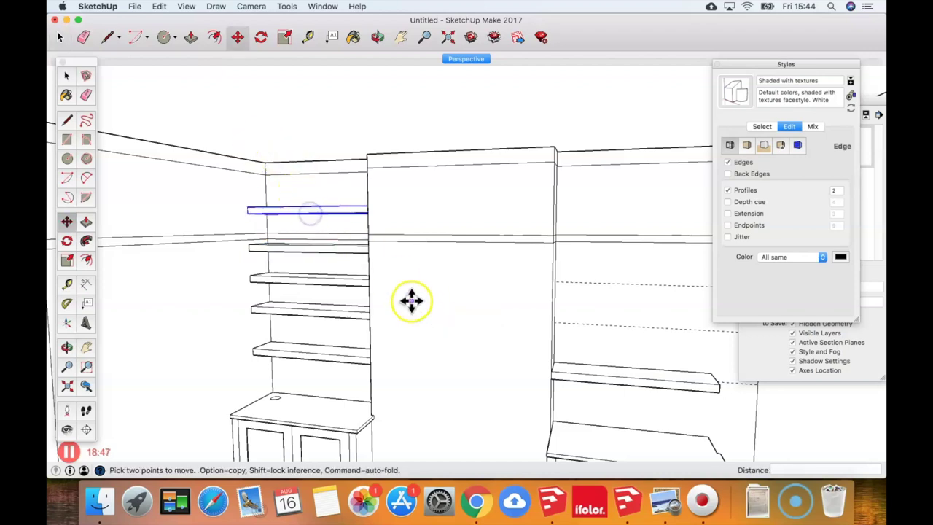
pyautogui.click(411, 301)
pyautogui.write('50')
pyautogui.press('Return')
# Open the left alcove's lowest shelf component and push its top face down about 29 mm to thin all the shelves
pyautogui.moveTo(412, 313)
pyautogui.keyDown('shift'); pyautogui.mouseDown(button='middle')
pyautogui.moveTo(349, 298)
pyautogui.moveTo(381, 289)
pyautogui.moveTo(400, 308)
pyautogui.mouseUp(button='middle'); pyautogui.keyUp('shift')
pyautogui.press('space')
pyautogui.click(279, 320)
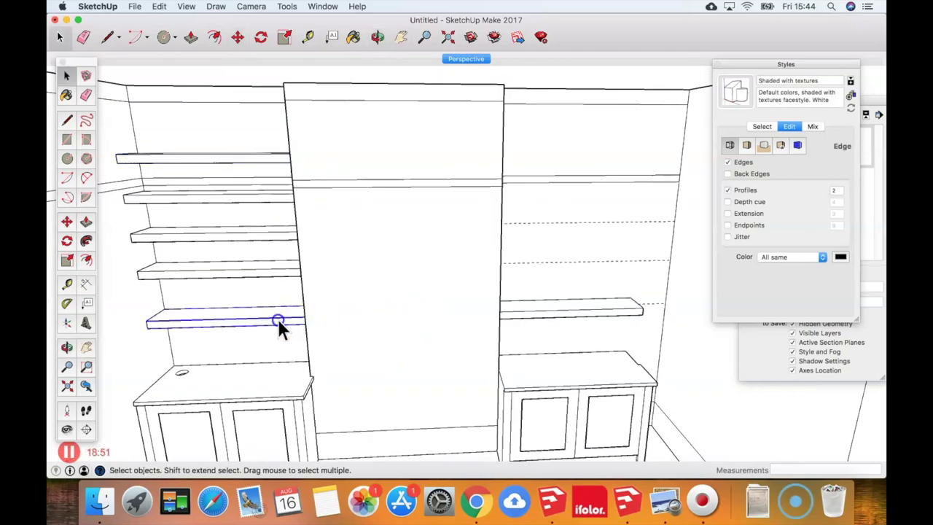
pyautogui.press('x')
pyautogui.click(302, 333)
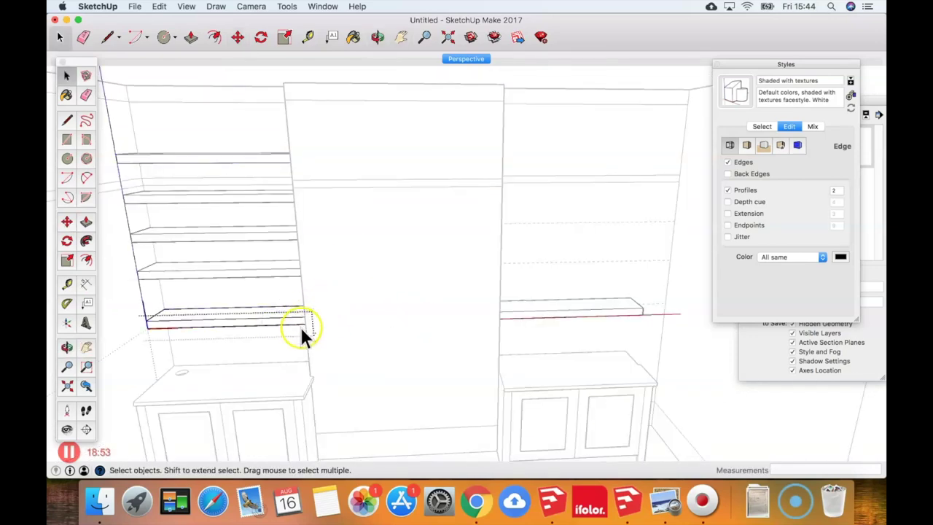
pyautogui.press('p')
pyautogui.moveTo(287, 326)
pyautogui.mouseDown(button='middle')
pyautogui.moveTo(298, 306)
pyautogui.moveTo(292, 296)
pyautogui.moveTo(284, 323)
pyautogui.mouseUp(button='middle')
pyautogui.click(278, 323)
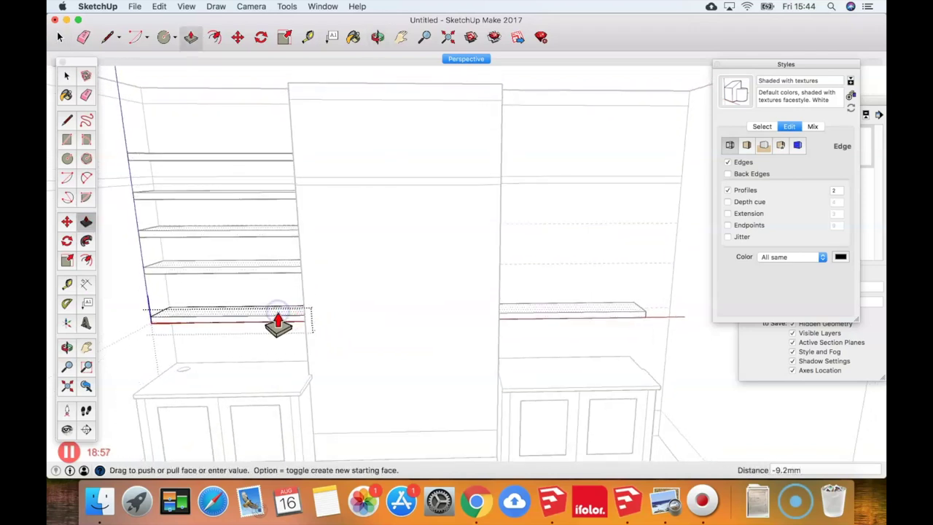
pyautogui.click(274, 324)
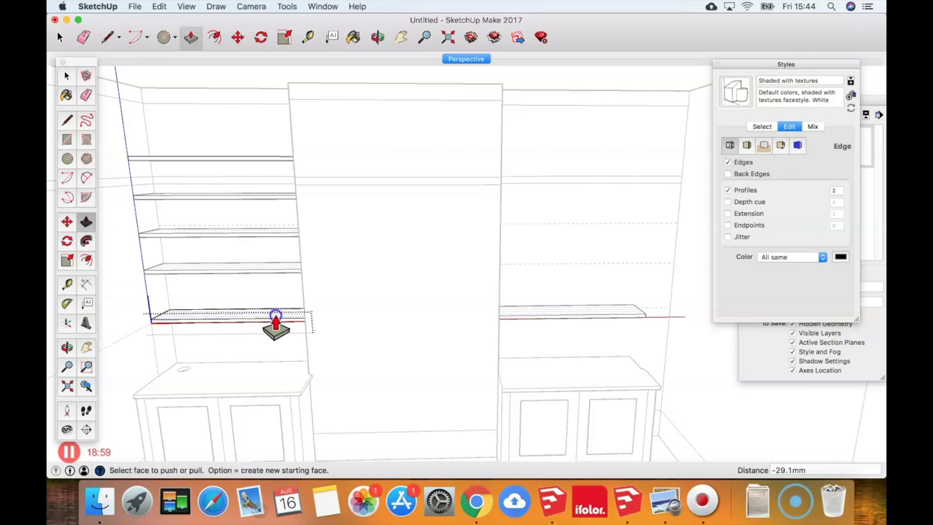
# Close the shelf component and delete the single existing shelf in the right alcove
pyautogui.press('space')
pyautogui.moveTo(354, 310)
pyautogui.mouseDown(button='middle')
pyautogui.moveTo(449, 356)
pyautogui.moveTo(381, 277)
pyautogui.moveTo(446, 378)
pyautogui.moveTo(433, 391)
pyautogui.mouseUp(button='middle')
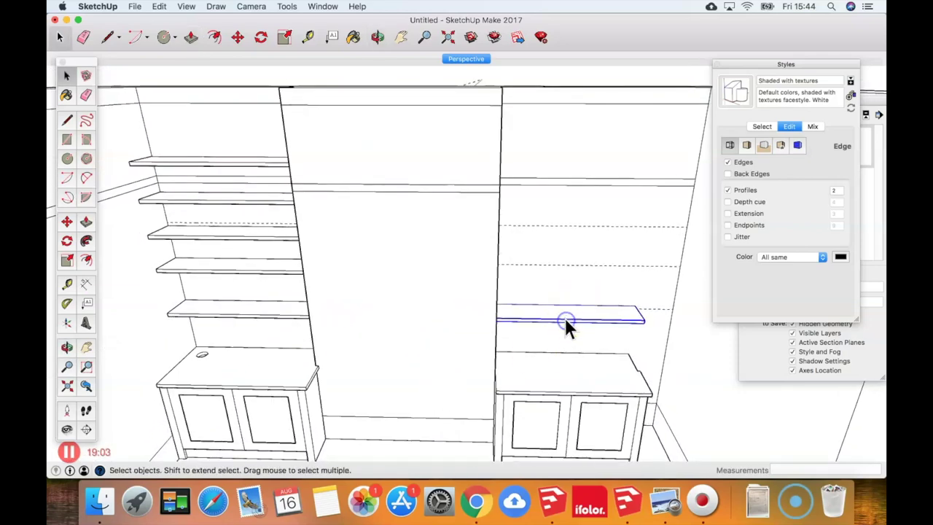
pyautogui.click(222, 172)
# Copy all five left alcove shelves into the right alcove, using the alcoves' matching upper left corners as reference points
pyautogui.click(235, 160)
pyautogui.keyDown('shift'); pyautogui.click(243, 199); pyautogui.keyUp('shift')
pyautogui.keyDown('shift'); pyautogui.click(249, 233); pyautogui.keyUp('shift')
pyautogui.keyDown('shift'); pyautogui.click(263, 310); pyautogui.keyUp('shift')
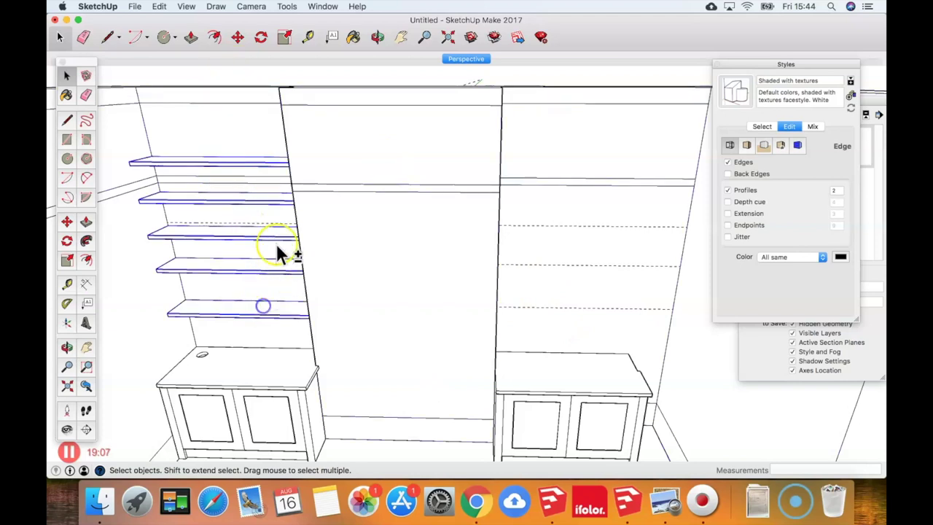
pyautogui.moveTo(275, 242); pyautogui.dragTo(262, 245, button='middle')
pyautogui.press('m')
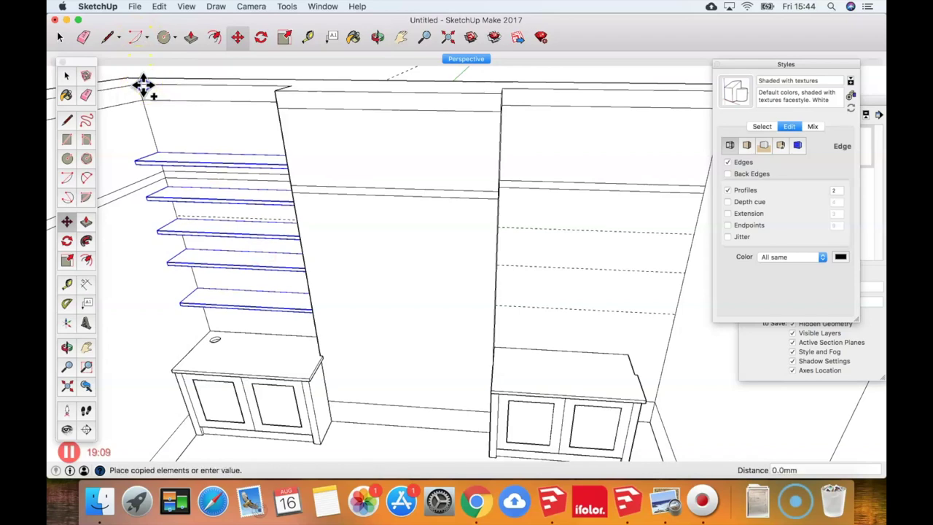
pyautogui.press('alt')
pyautogui.click(137, 87)
pyautogui.scroll(-1, 117, 146)
pyautogui.click(479, 91)
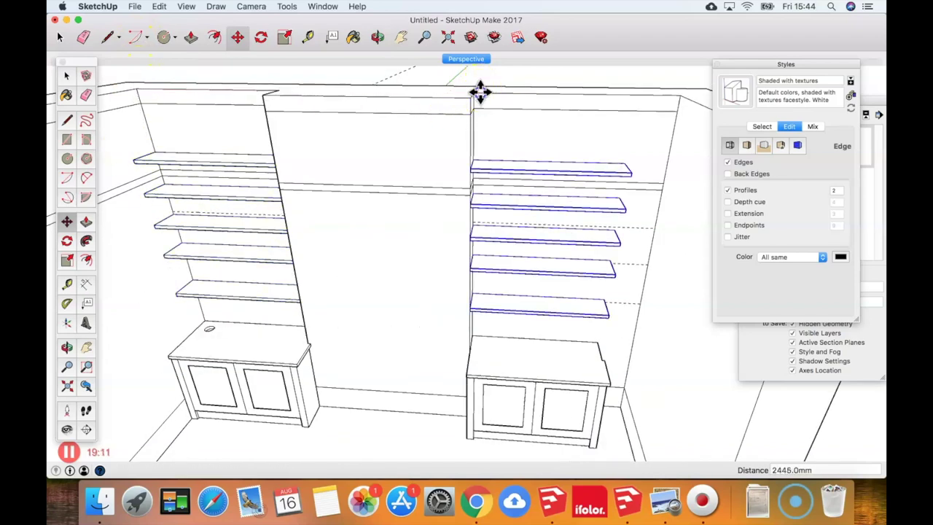
pyautogui.moveTo(546, 275); pyautogui.dragTo(590, 252, button='middle')
pyautogui.press('space')
pyautogui.click(680, 239)
pyautogui.click(570, 175)
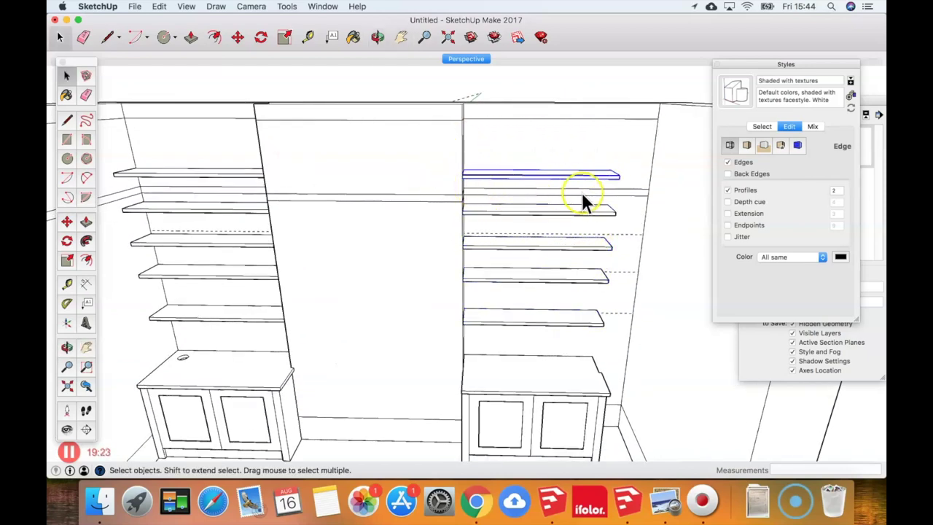
pyautogui.doubleClick(529, 175)
pyautogui.click(548, 145)
# Select the right alcove's five shelves and scale them lengthwise towards the right wall
pyautogui.click(551, 175)
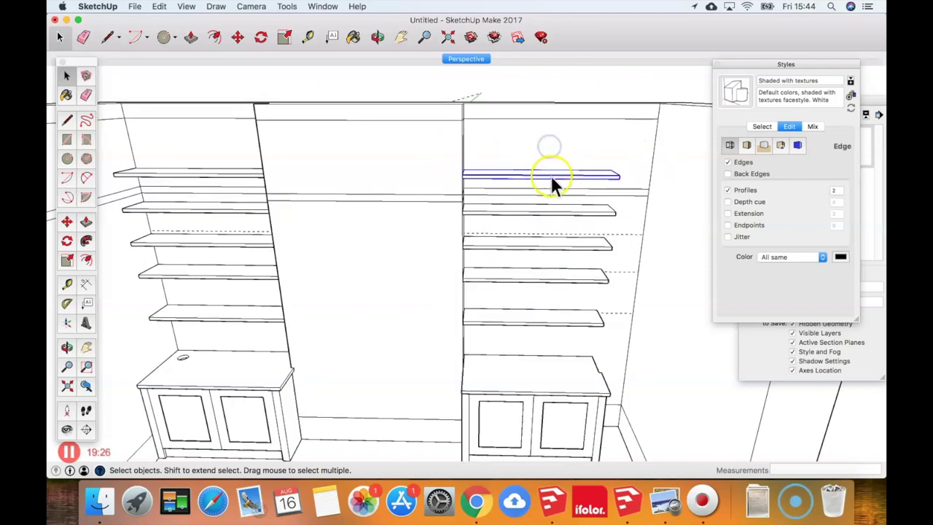
pyautogui.keyDown('shift'); pyautogui.click(590, 212); pyautogui.keyUp('shift')
pyautogui.keyDown('shift'); pyautogui.click(584, 248); pyautogui.keyUp('shift')
pyautogui.keyDown('shift'); pyautogui.click(587, 275); pyautogui.keyUp('shift')
pyautogui.keyDown('shift'); pyautogui.click(582, 319); pyautogui.keyUp('shift')
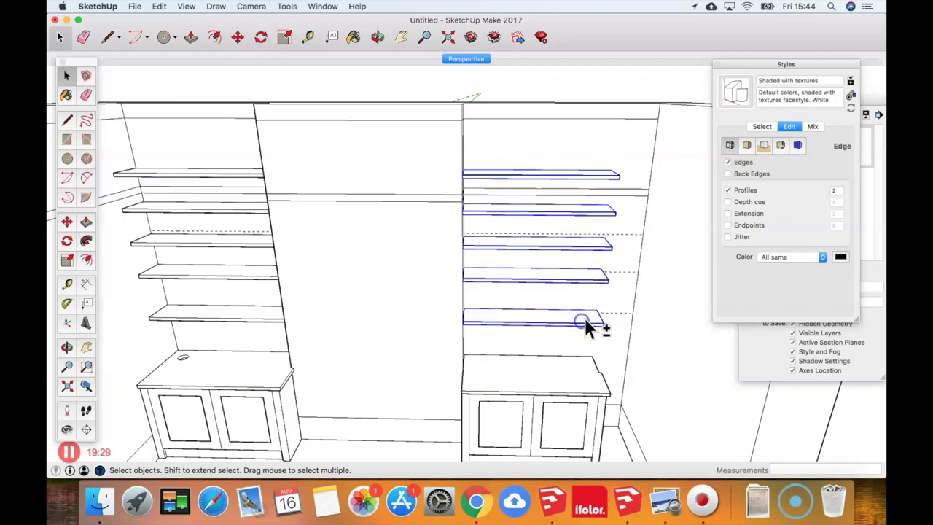
pyautogui.press('s')
pyautogui.moveTo(608, 251); pyautogui.dragTo(658, 100)
pyautogui.press('space')
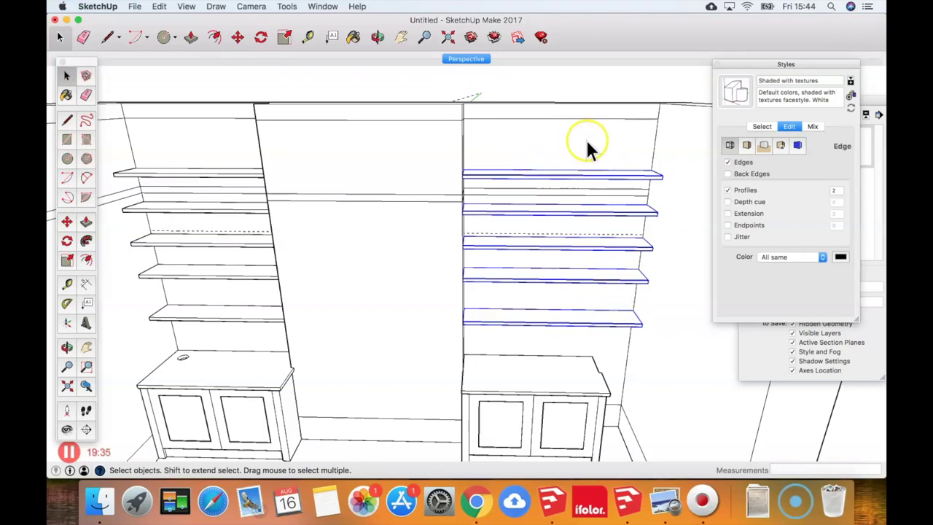
# Try to lengthen the right alcove's top shelf by opening its component and pulling its end face towards the right wall
pyautogui.moveTo(648, 152); pyautogui.dragTo(625, 229, button='middle')
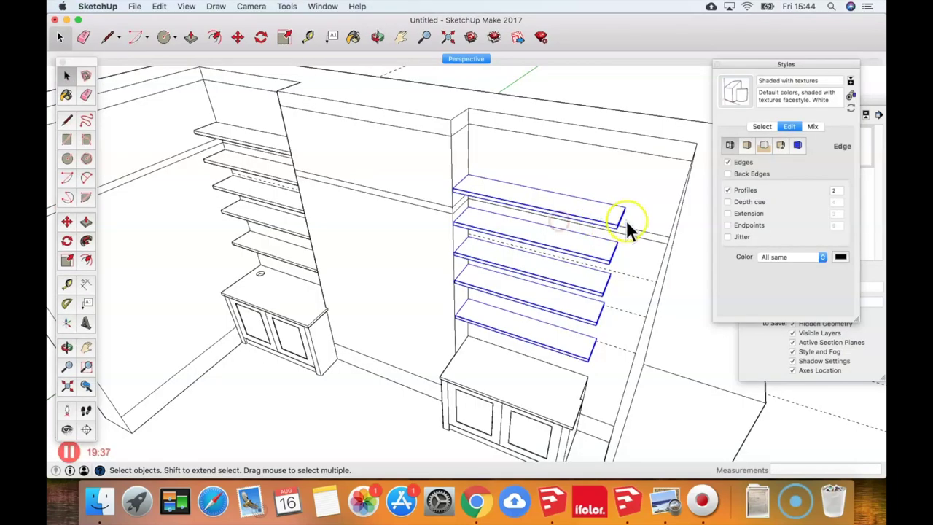
pyautogui.scroll(3, 612, 226)
pyautogui.doubleClick(599, 217)
pyautogui.scroll(3, 619, 222)
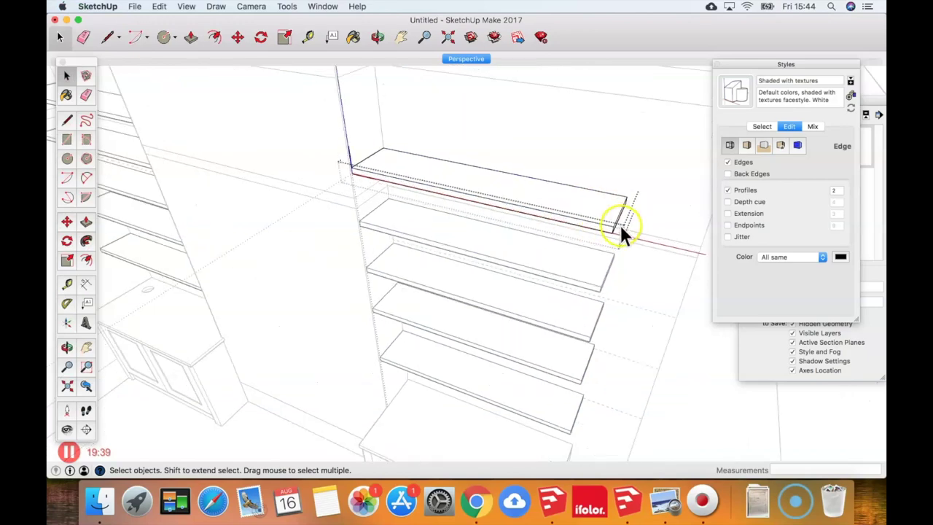
pyautogui.press('p')
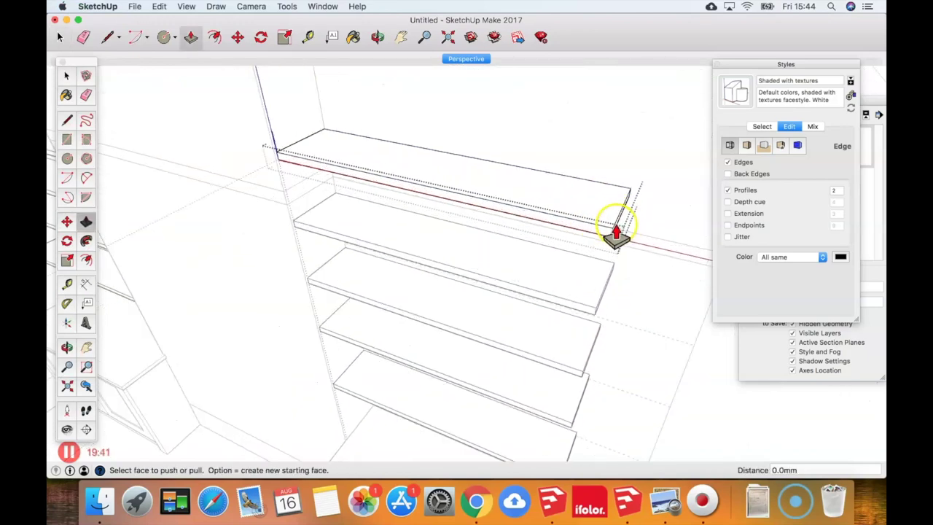
pyautogui.click(617, 230)
pyautogui.moveTo(598, 244); pyautogui.dragTo(693, 141)
pyautogui.press('super+z')
pyautogui.moveTo(599, 204); pyautogui.dragTo(615, 141, button='middle')
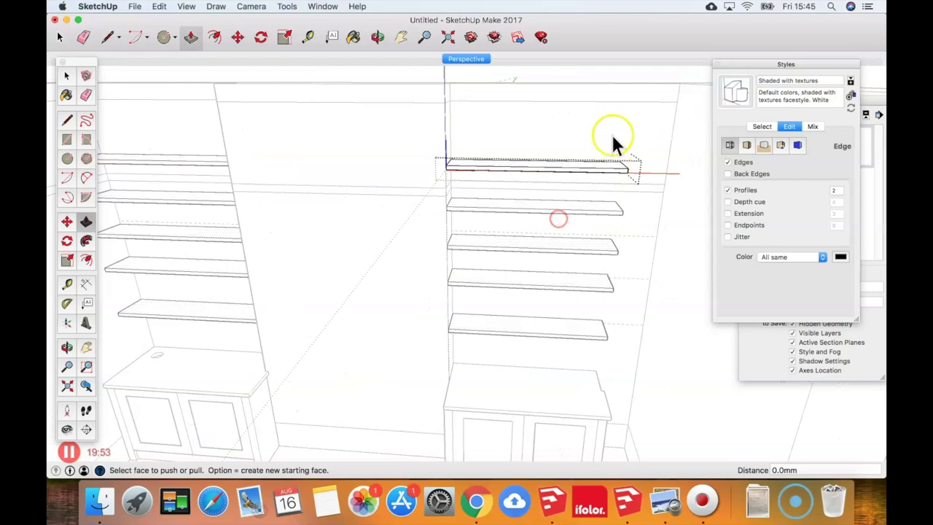
pyautogui.press('space')
# Undo the recent shelf edits back to the single shelf in the right alcove, and delete that shelf
pyautogui.moveTo(604, 183); pyautogui.dragTo(428, 267, button='middle')
pyautogui.moveTo(547, 303); pyautogui.dragTo(431, 300, button='middle')
pyautogui.press('super+z')
pyautogui.press('super+z')
pyautogui.press('super+z')
pyautogui.press('super+z')
pyautogui.click(526, 324)
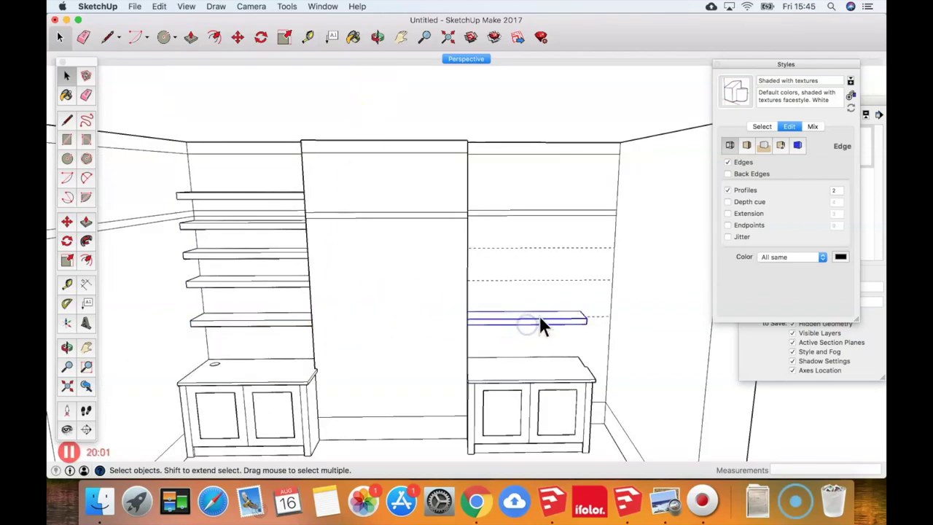
pyautogui.press('Delete')
# Select all five left alcove shelves and copy them into the right alcove, using the alcoves' matching upper left corners as reference points
pyautogui.click(243, 255)
pyautogui.keyDown('shift'); pyautogui.click(250, 281); pyautogui.keyUp('shift')
pyautogui.keyDown('shift'); pyautogui.click(262, 319); pyautogui.keyUp('shift')
pyautogui.keyDown('shift'); pyautogui.click(268, 220); pyautogui.keyUp('shift')
pyautogui.keyDown('shift'); pyautogui.click(275, 194); pyautogui.keyUp('shift')
pyautogui.moveTo(278, 192); pyautogui.dragTo(254, 245, button='middle')
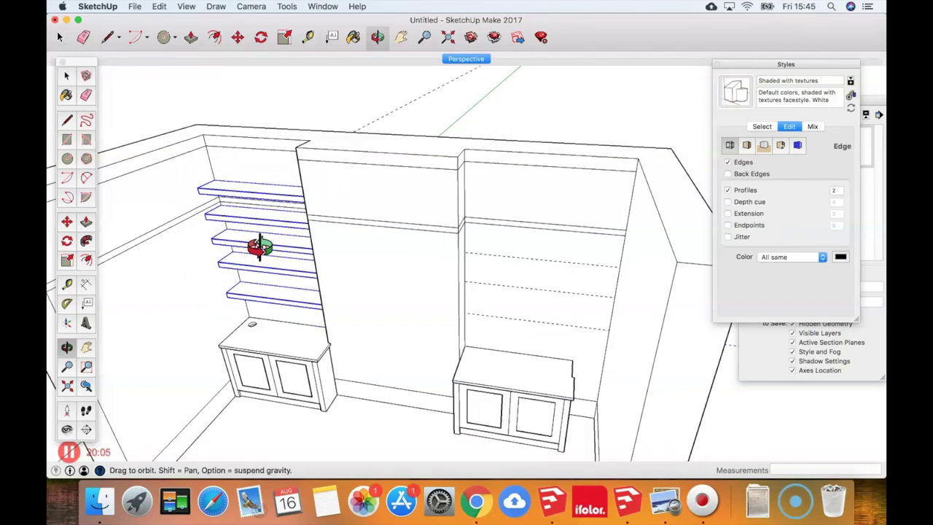
pyautogui.press('m')
pyautogui.click(206, 137)
pyautogui.press('alt')
pyautogui.click(468, 151)
pyautogui.moveTo(512, 316); pyautogui.dragTo(622, 255, button='middle')
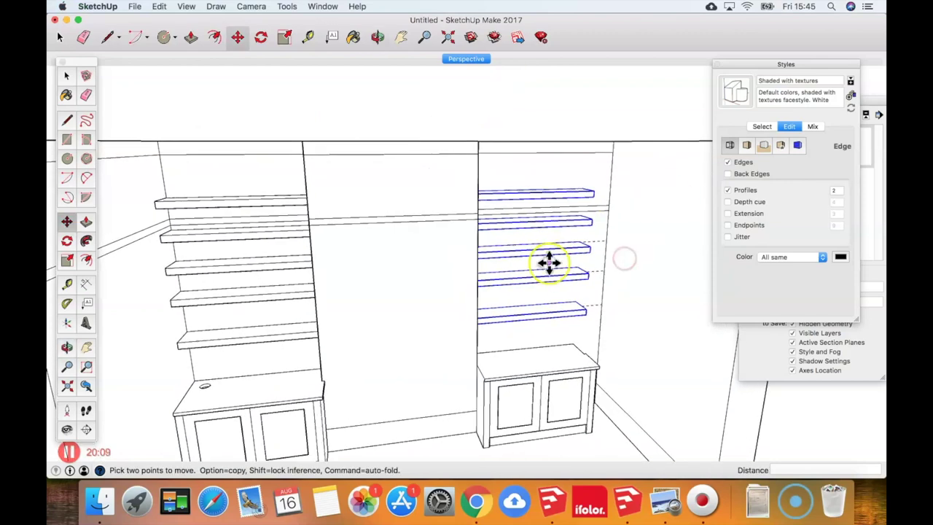
pyautogui.press('space')
pyautogui.press('s')
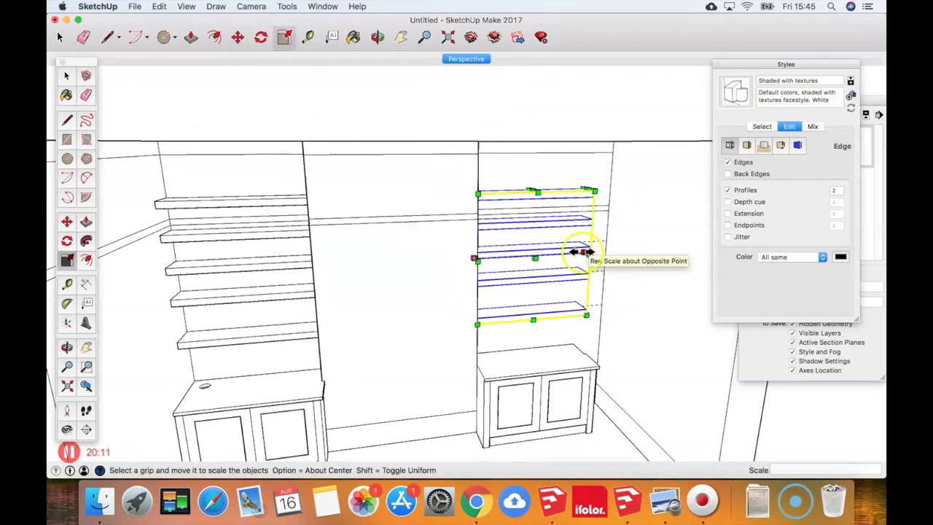
pyautogui.press('space')
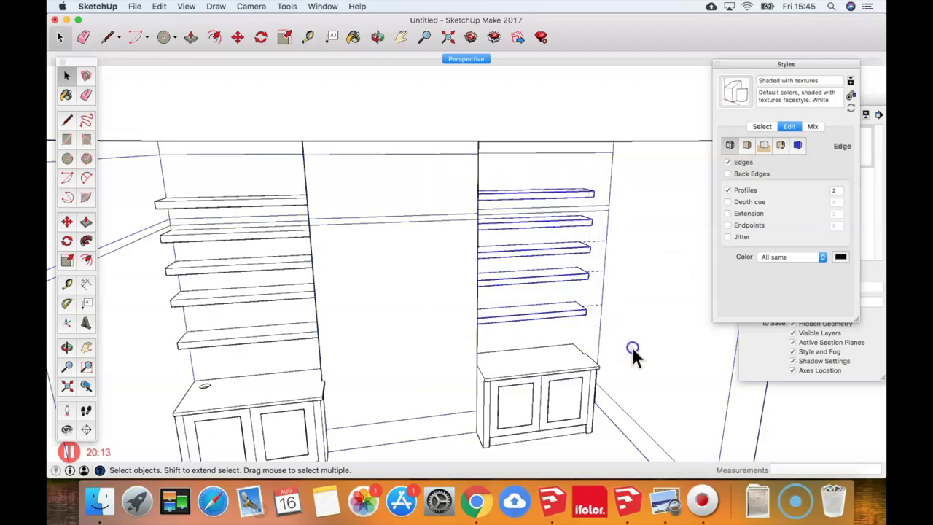
pyautogui.moveTo(597, 226); pyautogui.dragTo(539, 286, button='middle')
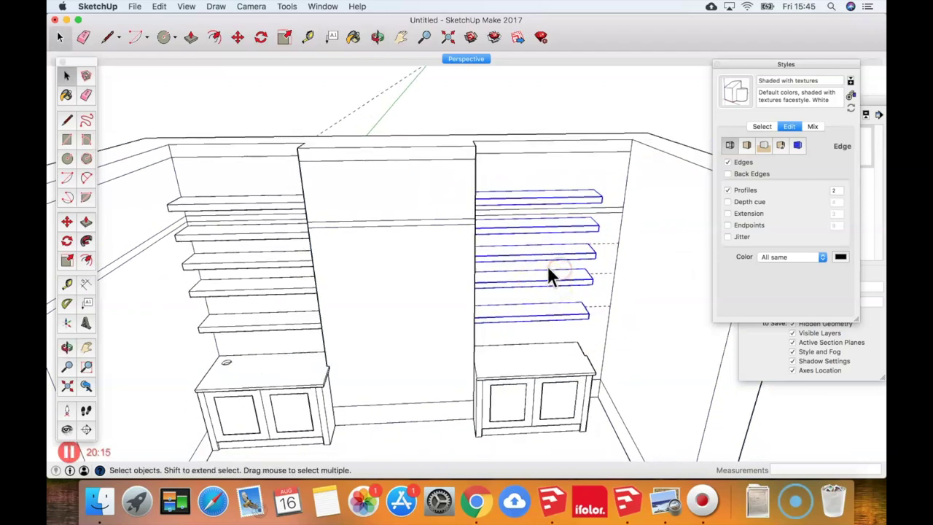
pyautogui.moveTo(449, 342); pyautogui.dragTo(427, 327, button='middle')
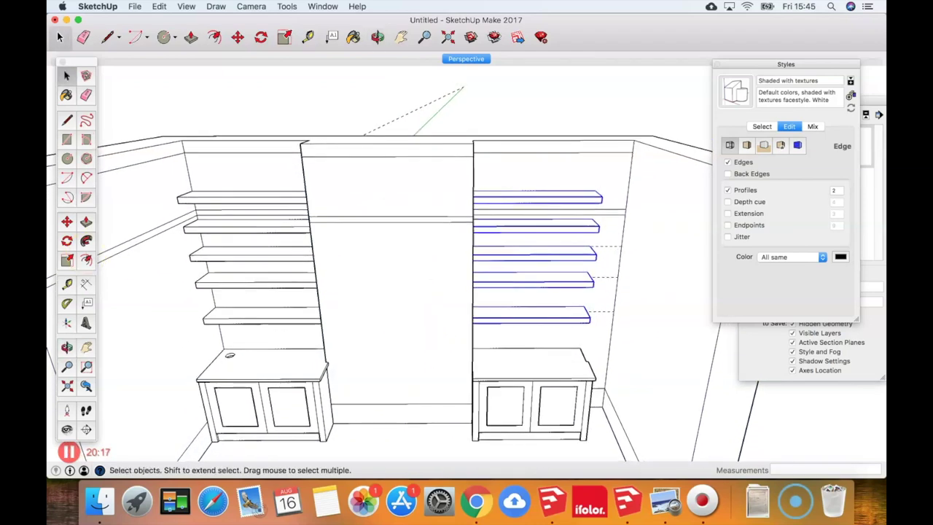
pyautogui.click(67, 262)
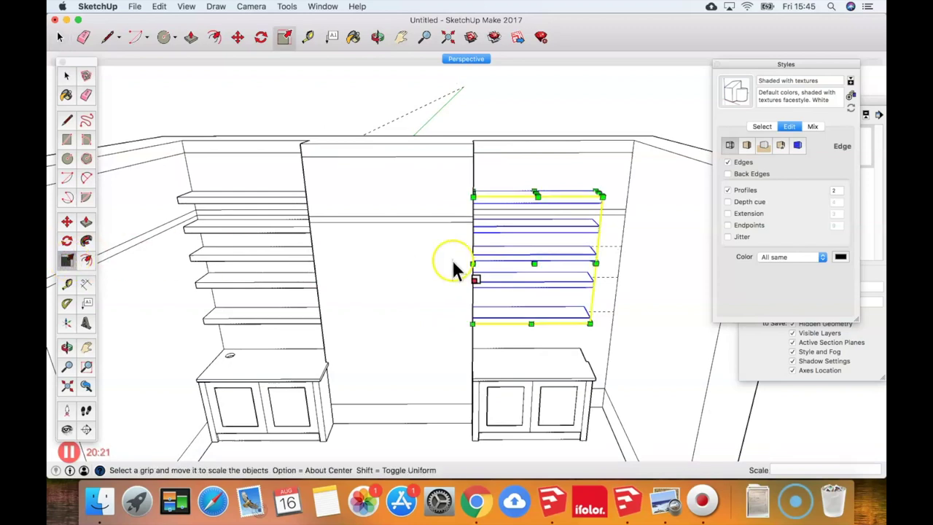
pyautogui.press('space')
pyautogui.click(538, 122)
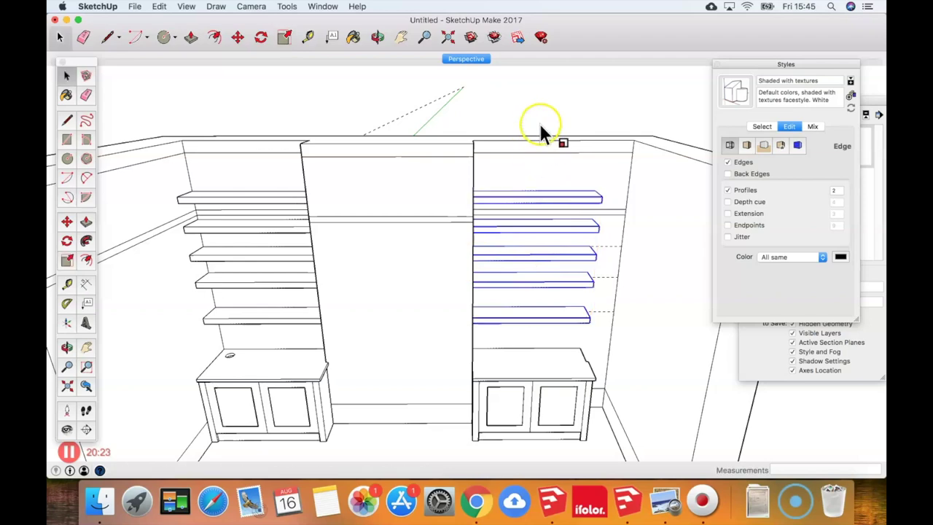
# Try scaling the depth of the top shelf in the right alcove, and undo it
pyautogui.click(548, 193)
pyautogui.scroll(5, 564, 194)
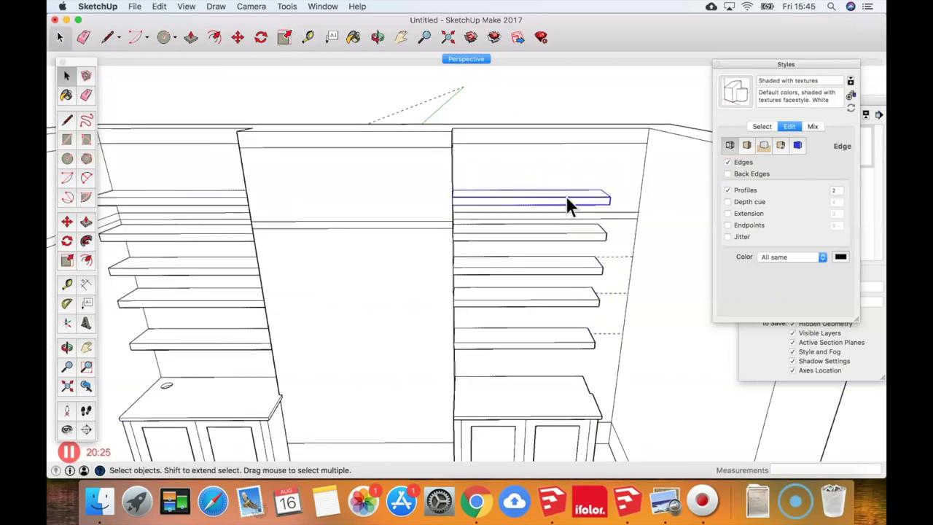
pyautogui.moveTo(564, 193); pyautogui.dragTo(633, 225, button='middle')
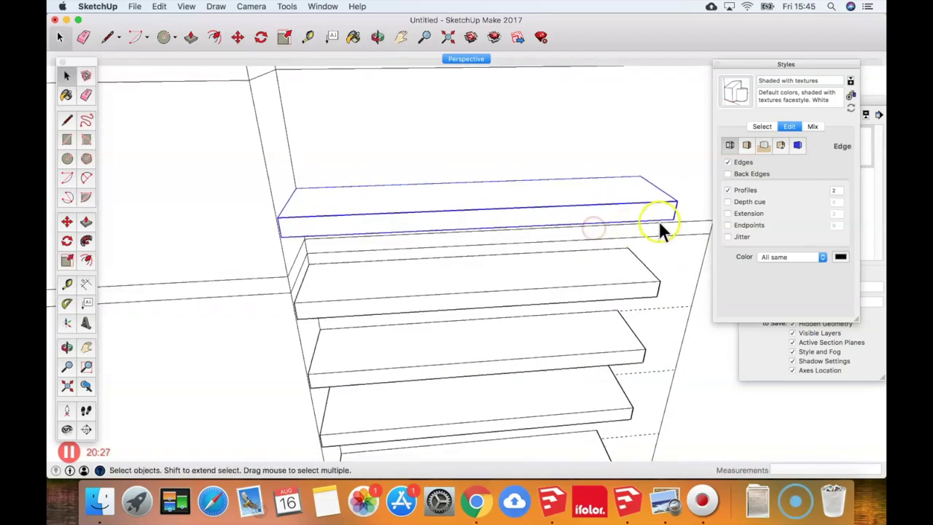
pyautogui.press('s')
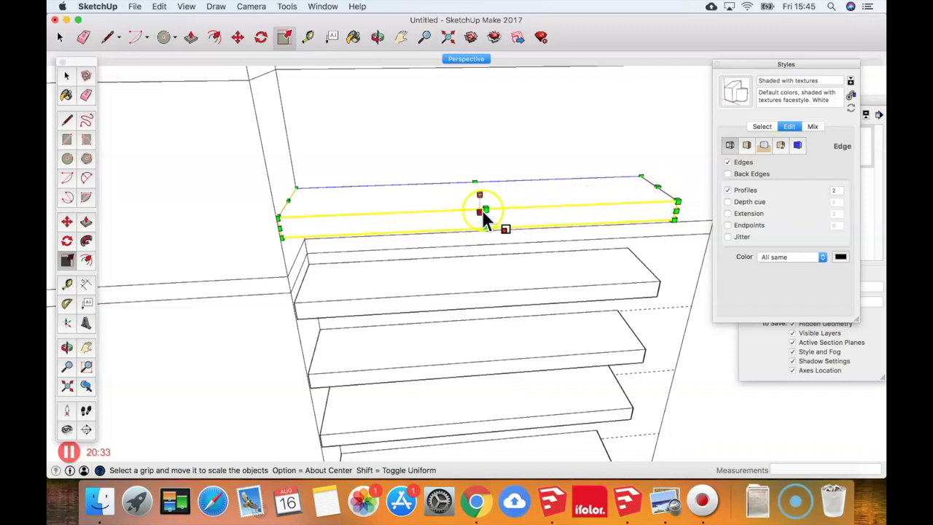
pyautogui.moveTo(484, 213); pyautogui.dragTo(491, 229)
pyautogui.hotkey('ctrl', 'z')
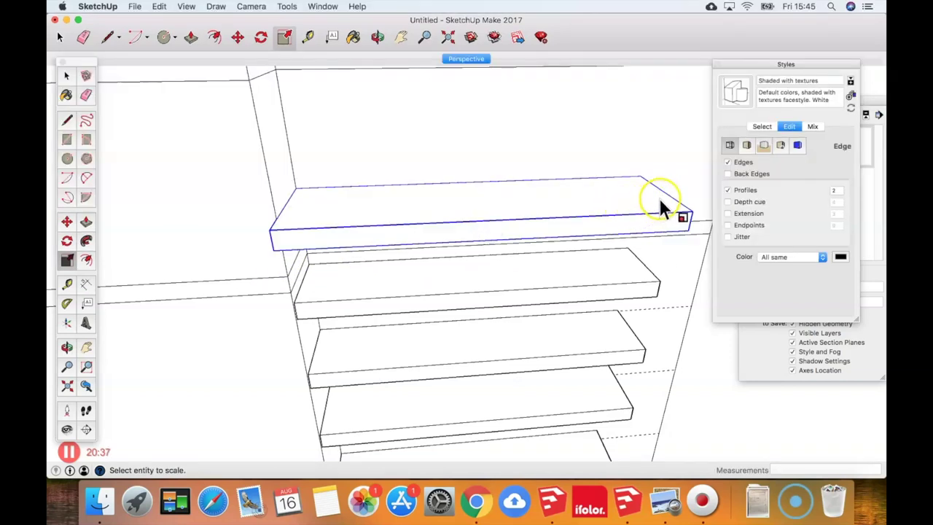
# Scale the top shelf in the right alcove lengthwise to 1360 mm
pyautogui.click(654, 201)
pyautogui.moveTo(651, 197)
pyautogui.mouseDown()
pyautogui.moveTo(667, 195)
pyautogui.moveTo(651, 191)
pyautogui.mouseUp()
pyautogui.scroll(-4, 470, 217)
pyautogui.scroll(-3, 467, 223)
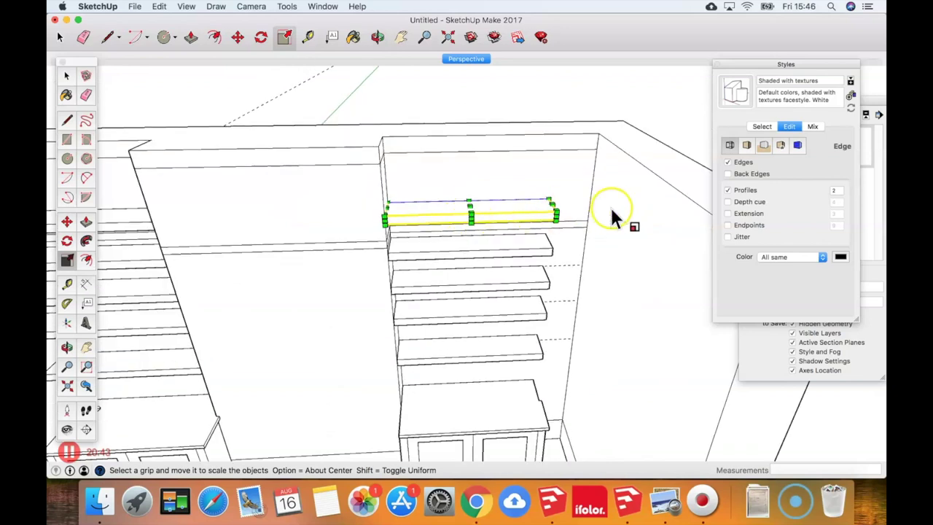
pyautogui.moveTo(551, 210); pyautogui.dragTo(565, 192)
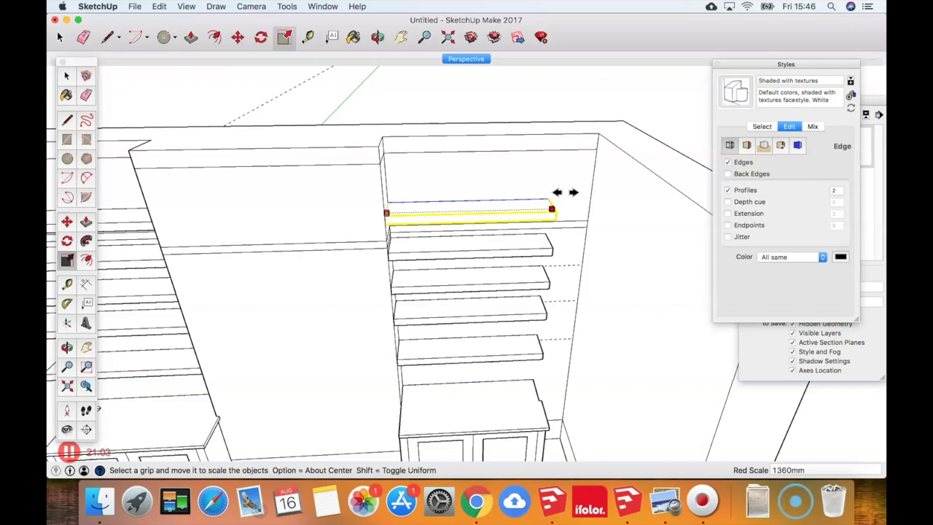
pyautogui.press('Return')
pyautogui.scroll(-4, 565, 195)
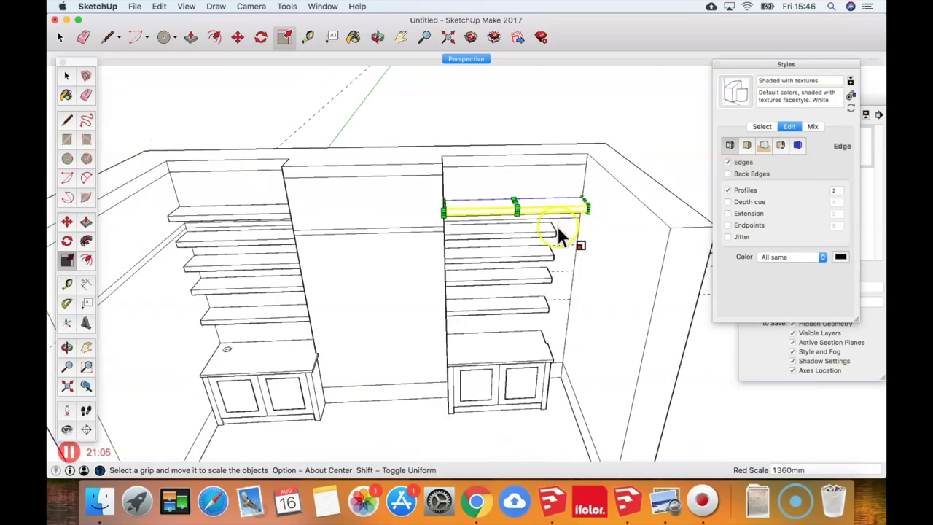
# Scale the four lower shelves in the right alcove lengthwise together to match the top shelf's length
pyautogui.press('space')
pyautogui.click(517, 232)
pyautogui.keyDown('shift'); pyautogui.click(524, 256); pyautogui.keyUp('shift')
pyautogui.keyDown('shift'); pyautogui.click(529, 279); pyautogui.keyUp('shift')
pyautogui.keyDown('shift'); pyautogui.click(536, 313); pyautogui.keyUp('shift')
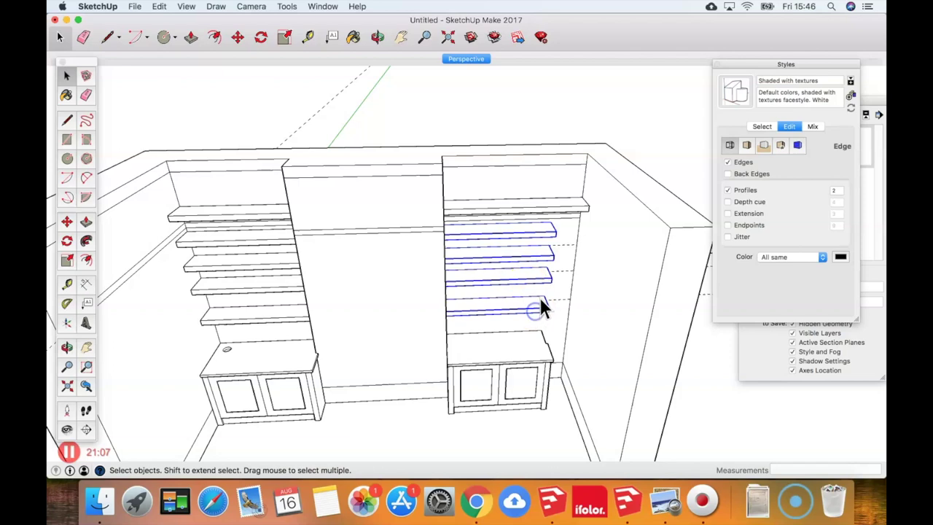
pyautogui.press('s')
pyautogui.moveTo(550, 268); pyautogui.dragTo(587, 153)
pyautogui.press('space')
# Try changing the thickness of the lowest left alcove shelf with Push/Pull inside its component, and leave the component
pyautogui.moveTo(222, 322); pyautogui.dragTo(402, 229, button='middle')
pyautogui.press('o')
pyautogui.moveTo(392, 265); pyautogui.dragTo(343, 275)
pyautogui.press('space')
pyautogui.moveTo(441, 252)
pyautogui.mouseDown(button='middle')
pyautogui.moveTo(416, 239)
pyautogui.moveTo(456, 249)
pyautogui.mouseUp(button='middle')
pyautogui.click(302, 313)
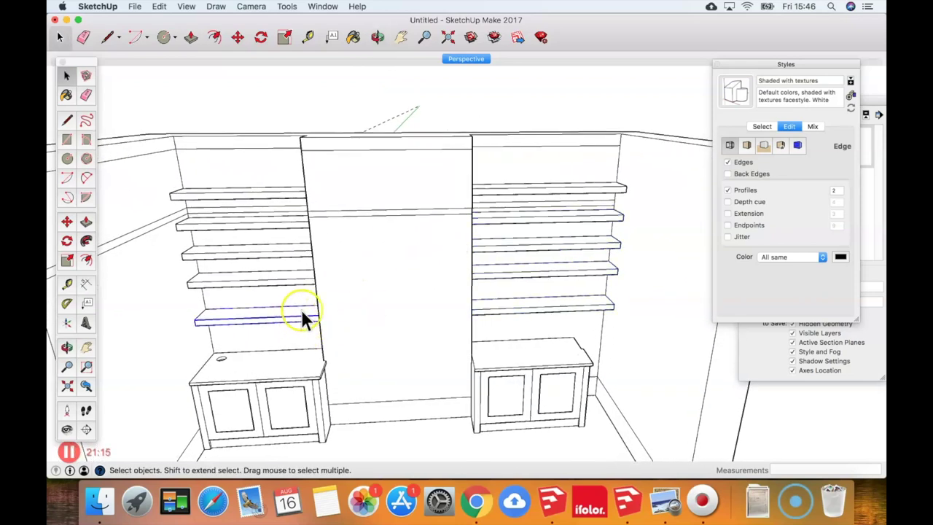
pyautogui.doubleClick(282, 321)
pyautogui.press('p')
pyautogui.moveTo(280, 319); pyautogui.dragTo(271, 327)
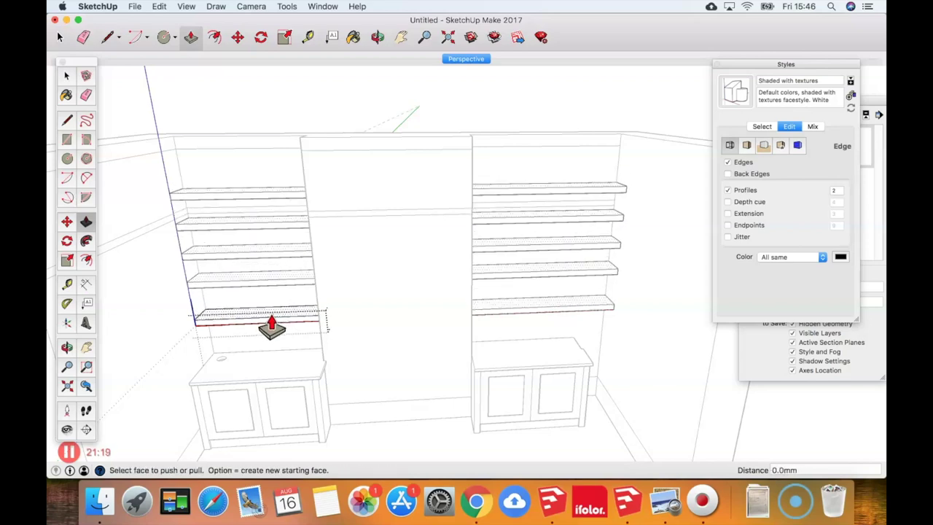
pyautogui.press('space')
pyautogui.click(536, 149)
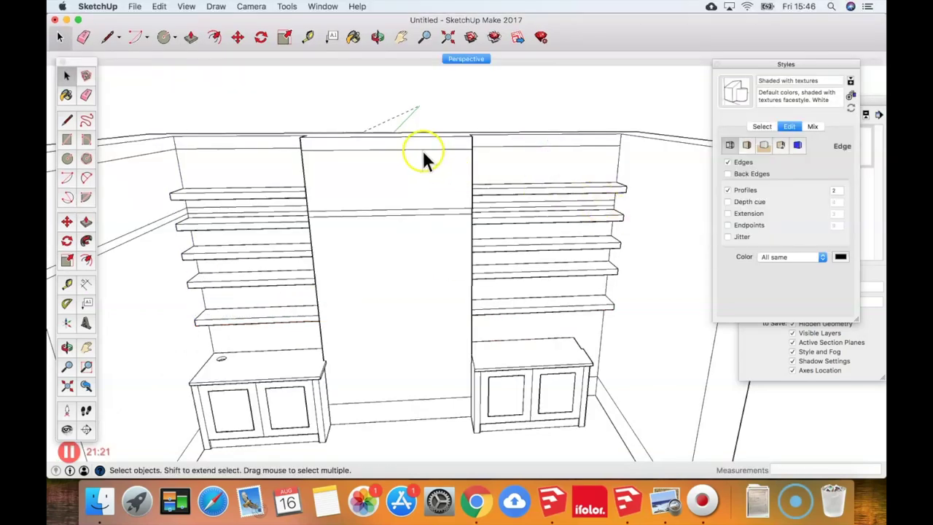
# Make the top shelf in the right alcove a unique component
pyautogui.click(494, 188)
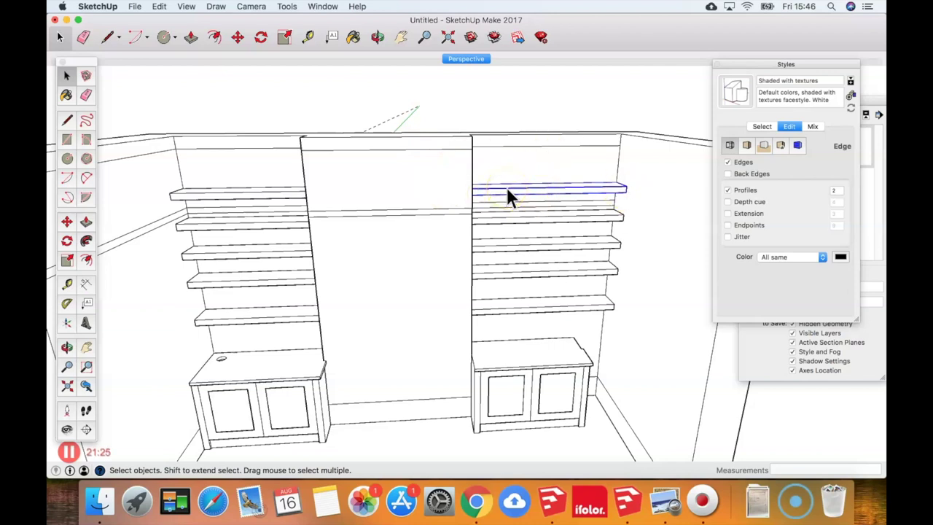
pyautogui.rightClick(507, 188)
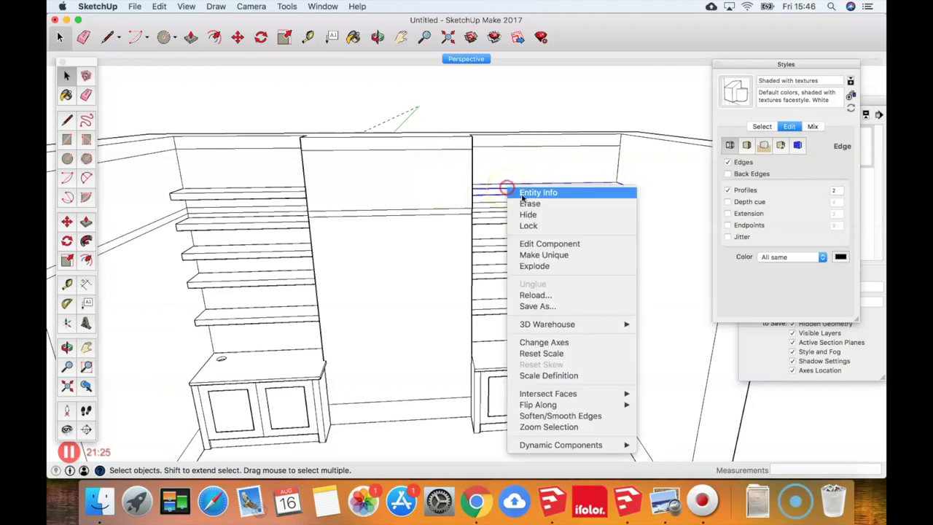
pyautogui.click(537, 255)
# Try thickening the lowest left alcove shelf with Push/Pull inside its component, and undo the last changes
pyautogui.click(283, 315)
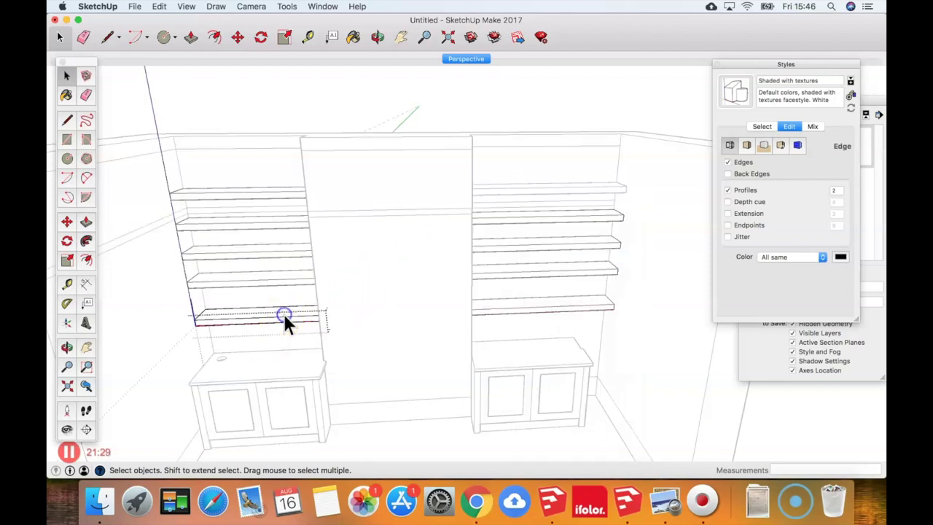
pyautogui.press('p')
pyautogui.moveTo(283, 314)
pyautogui.mouseDown()
pyautogui.moveTo(285, 323)
pyautogui.moveTo(277, 313)
pyautogui.mouseUp()
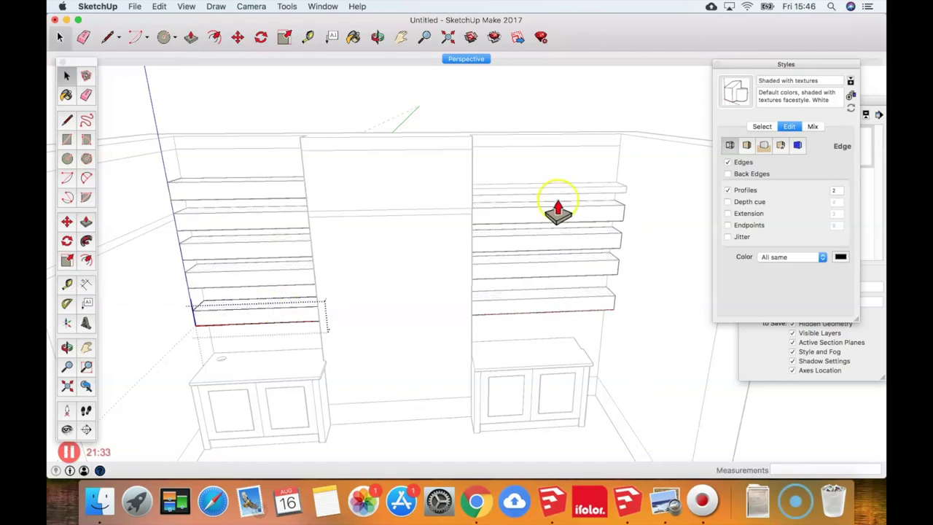
pyautogui.press('space')
pyautogui.click(569, 165)
pyautogui.click(594, 191)
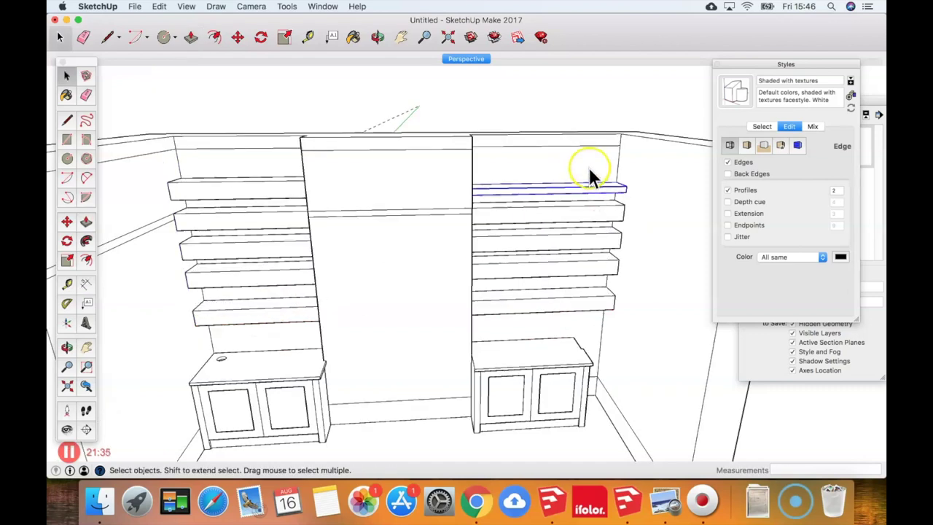
pyautogui.press('super+z')
pyautogui.press('super+z')
# Select all five shelves in the right alcove and make them unique together
pyautogui.click(527, 133)
pyautogui.doubleClick(539, 187)
pyautogui.click(543, 157)
pyautogui.moveTo(428, 157); pyautogui.dragTo(655, 346)
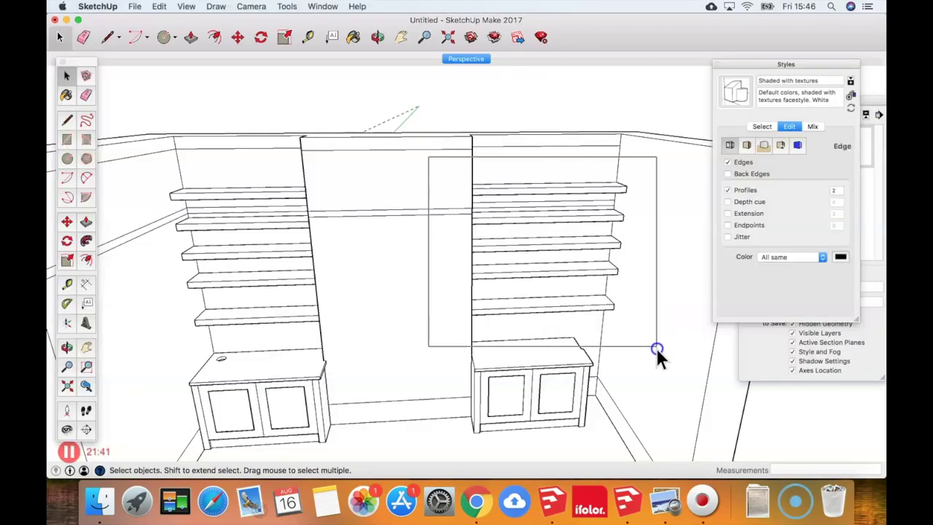
pyautogui.rightClick(573, 241)
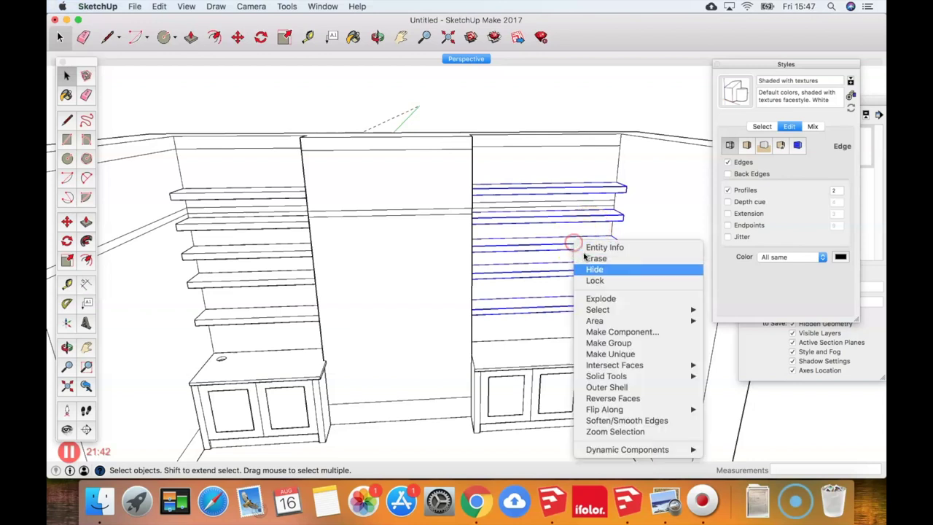
pyautogui.click(610, 357)
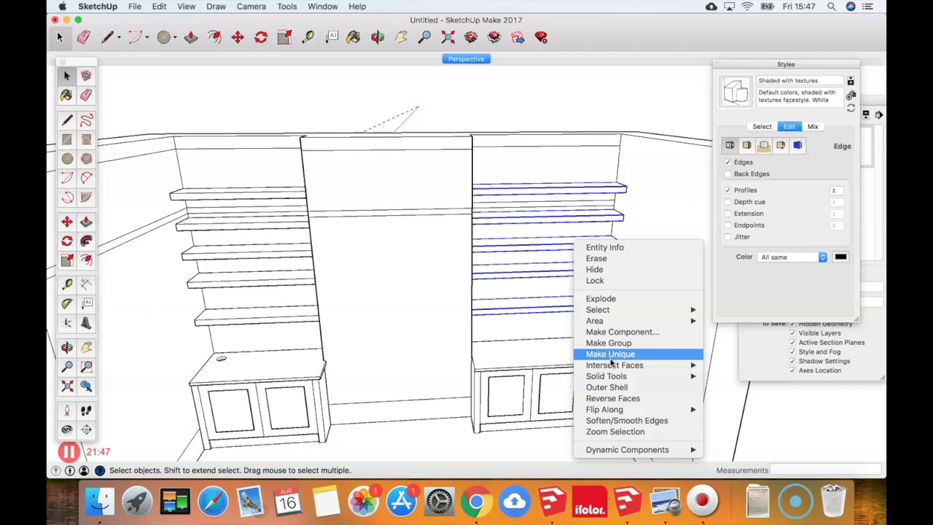
# Test the left alcove shelf component by trying Push/Pull on the lowest shelf, and leave the component
pyautogui.doubleClick(246, 318)
pyautogui.press('p')
pyautogui.moveTo(247, 313); pyautogui.dragTo(244, 312)
pyautogui.press('space')
pyautogui.click(360, 319)
# Test the right alcove shelf component by trying Push/Pull on the lowest shelf, and leave the component
pyautogui.doubleClick(526, 301)
pyautogui.press('p')
pyautogui.moveTo(525, 302); pyautogui.dragTo(526, 312)
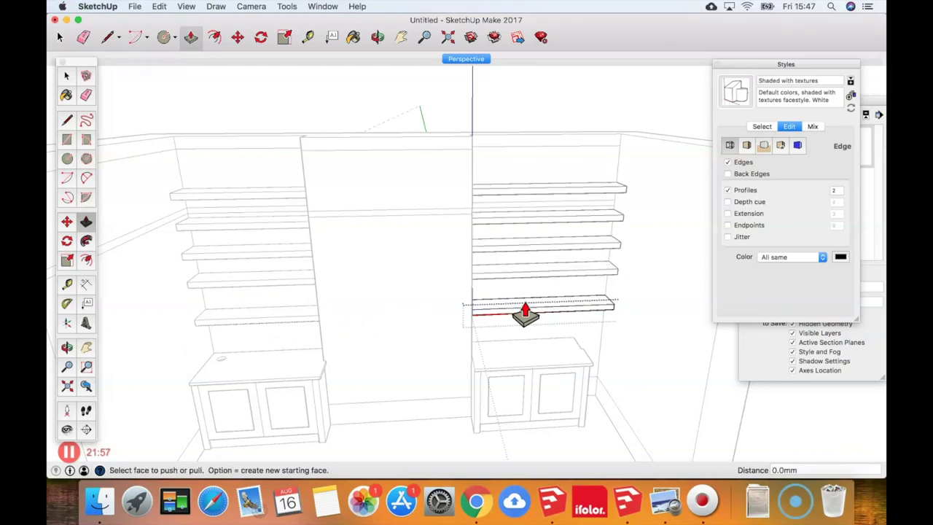
pyautogui.press('space')
pyautogui.click(523, 148)
pyautogui.keyDown('shift'); pyautogui.moveTo(448, 331); pyautogui.dragTo(391, 321, button='middle'); pyautogui.keyUp('shift')
pyautogui.click(528, 332)
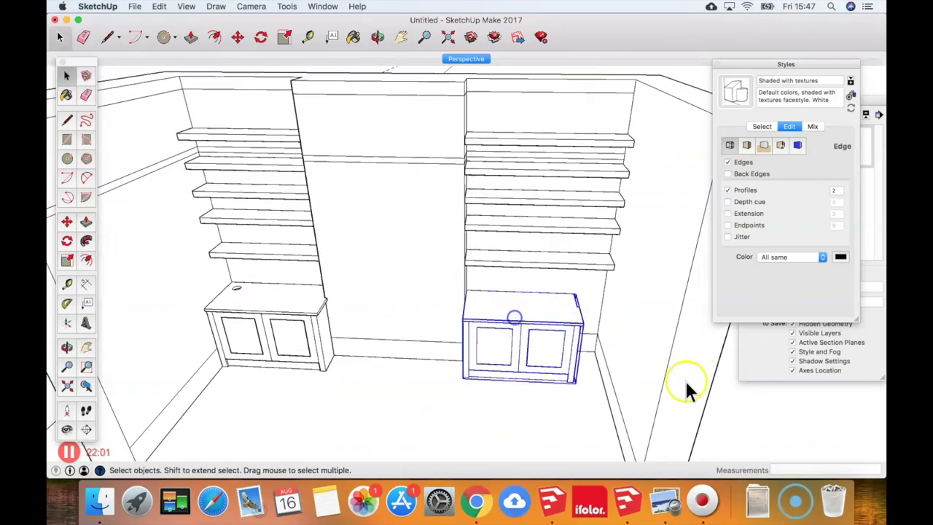
pyautogui.click(321, 308)
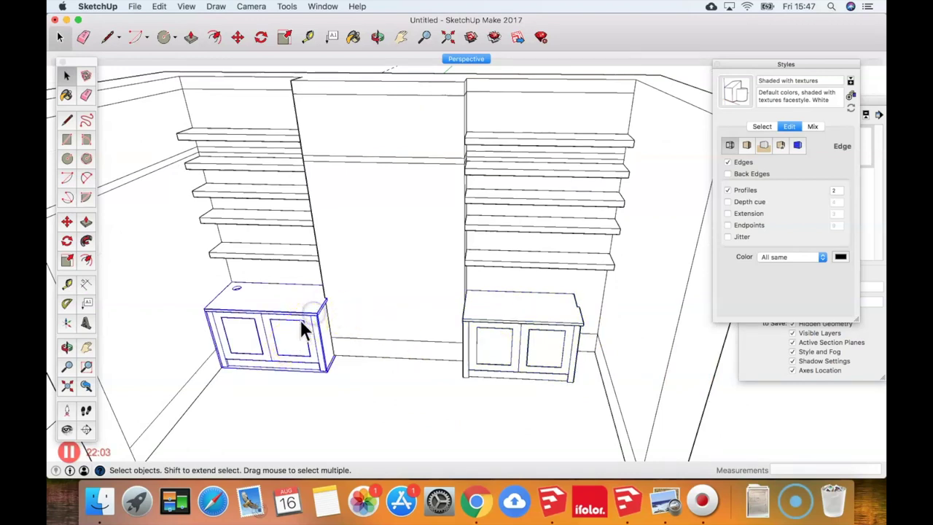
pyautogui.click(505, 314)
pyautogui.moveTo(548, 368); pyautogui.dragTo(588, 354, button='middle')
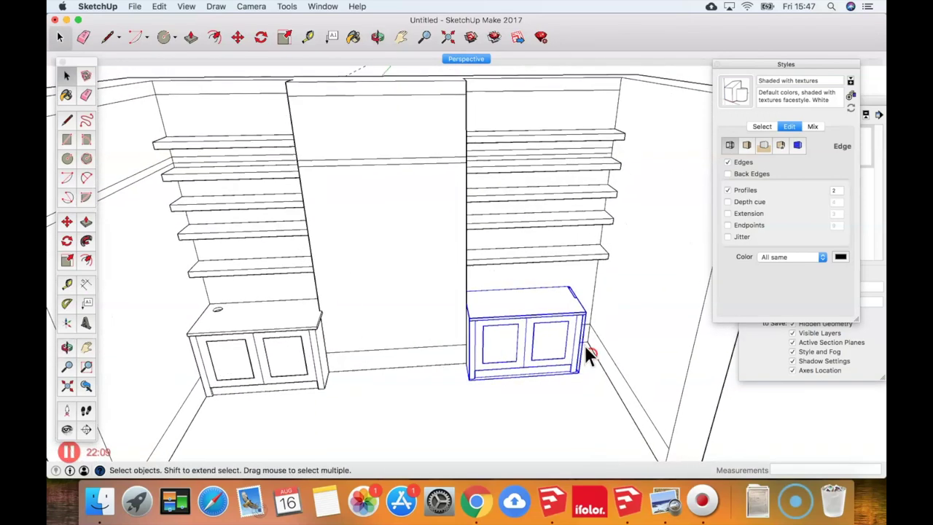
pyautogui.click(265, 336)
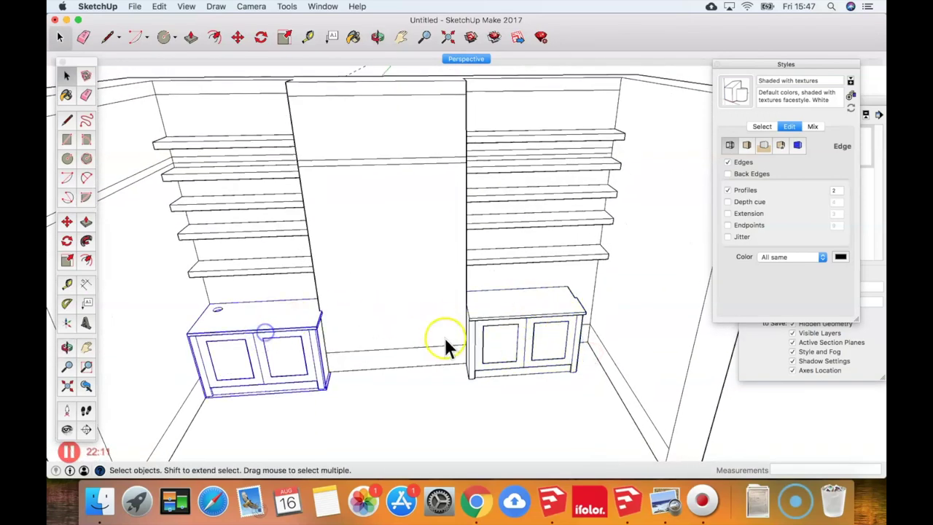
# Move the right alcove cabinet a short distance along the back wall, away from the chimney breast
pyautogui.click(535, 310)
pyautogui.moveTo(572, 326)
pyautogui.mouseDown(button='middle')
pyautogui.moveTo(574, 311)
pyautogui.moveTo(563, 321)
pyautogui.mouseUp(button='middle')
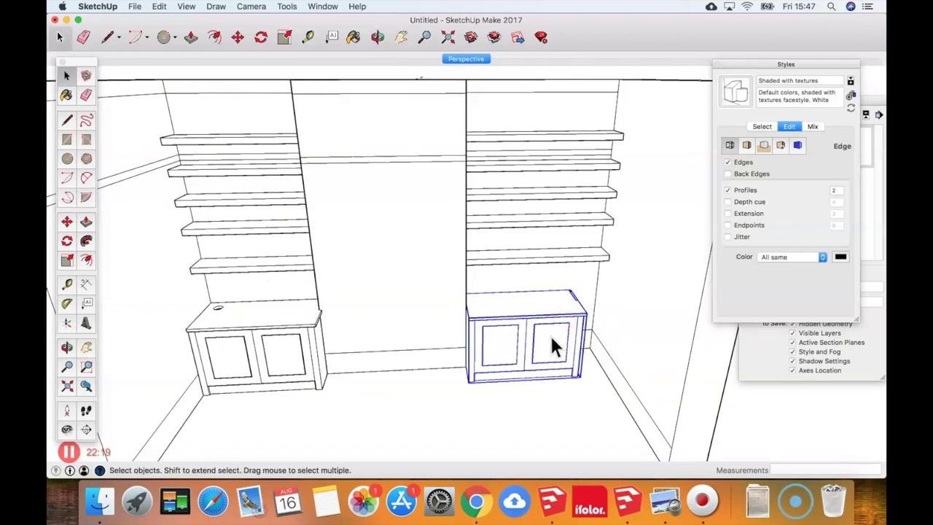
pyautogui.press('m')
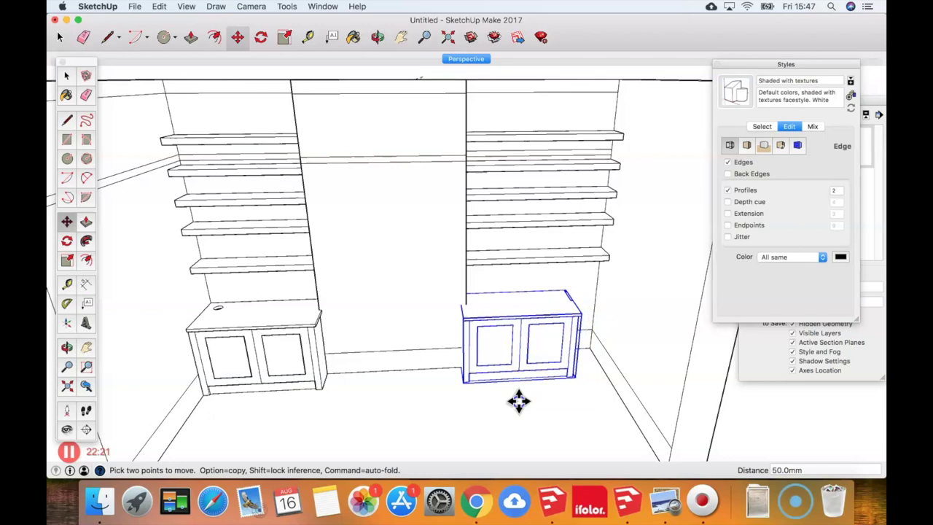
pyautogui.click(517, 401)
pyautogui.click(534, 395)
pyautogui.press('space')
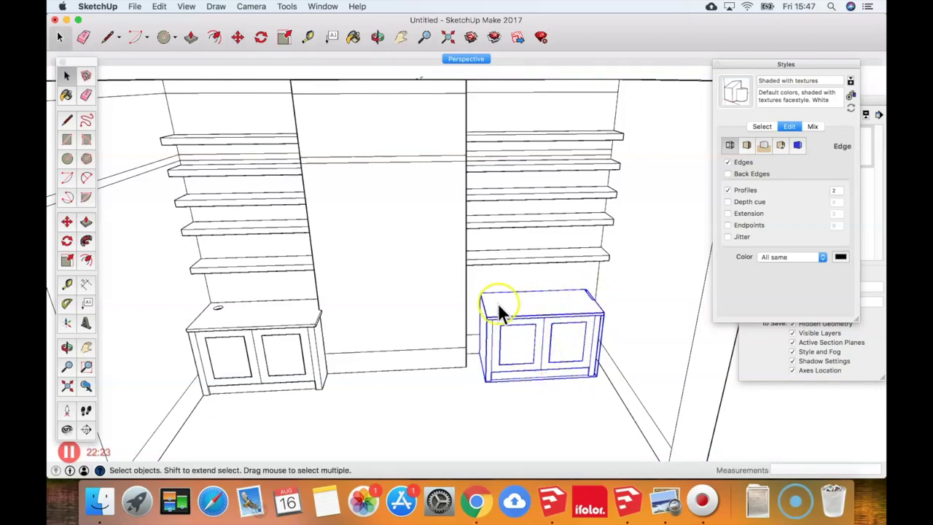
# Mirror the right alcove cabinet by scaling it along the red axis with a factor of -1
pyautogui.scroll(5, 546, 327)
pyautogui.scroll(-2, 571, 319)
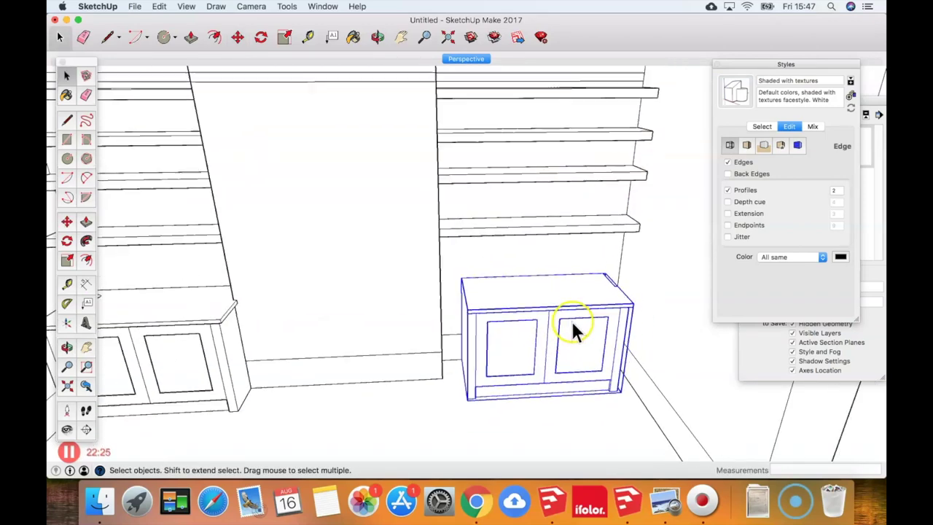
pyautogui.press('s')
pyautogui.moveTo(520, 308); pyautogui.dragTo(569, 309, button='middle')
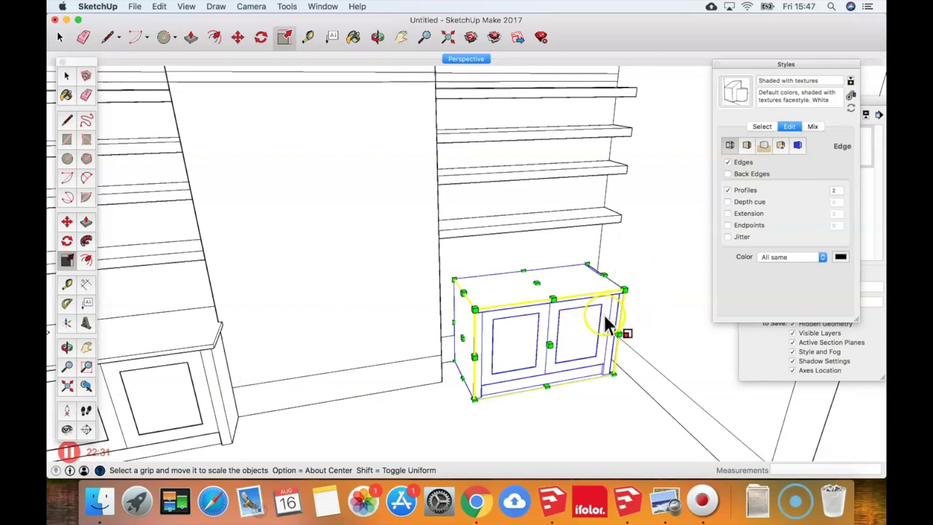
pyautogui.moveTo(596, 318); pyautogui.dragTo(408, 366)
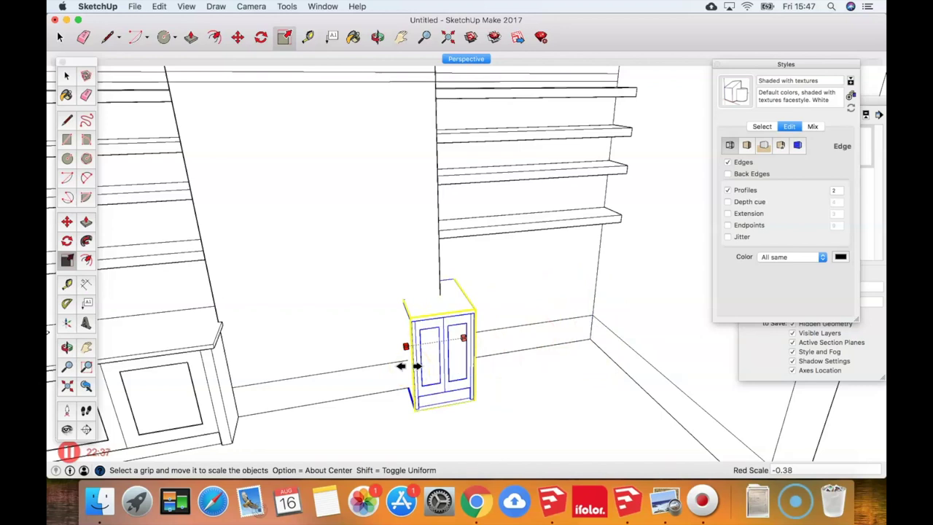
pyautogui.moveTo(408, 366); pyautogui.dragTo(408, 366)
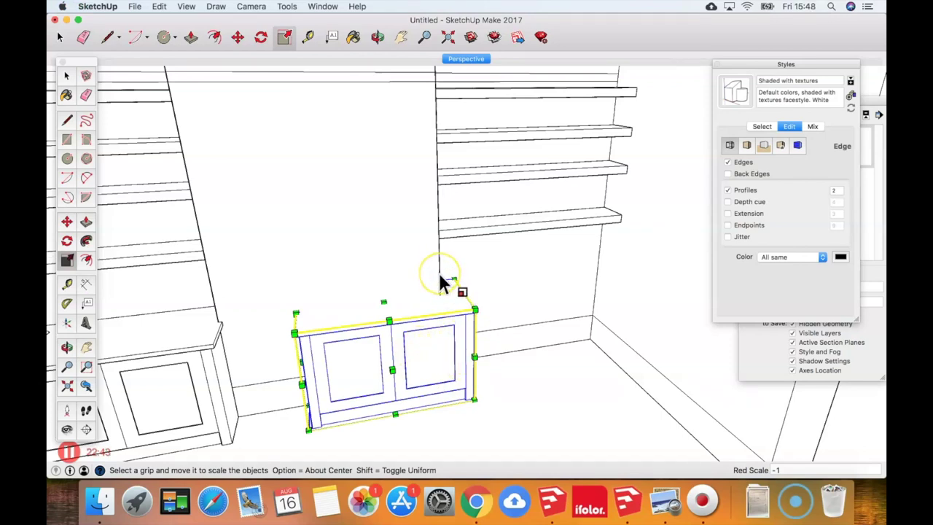
# Undo the scale mirroring and flip the right alcove cabinet along the group's red axis instead
pyautogui.press('super+z')
pyautogui.press('space')
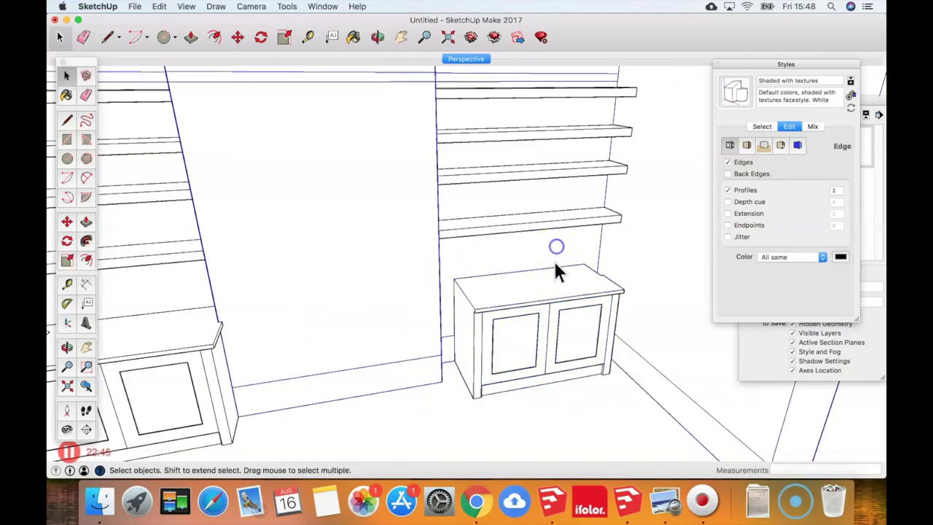
pyautogui.rightClick(542, 307)
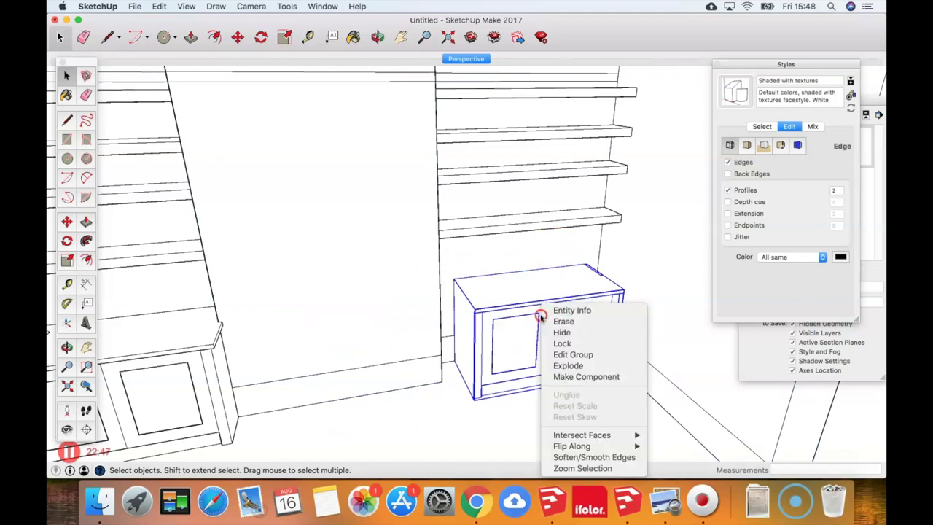
pyautogui.moveTo(573, 447)
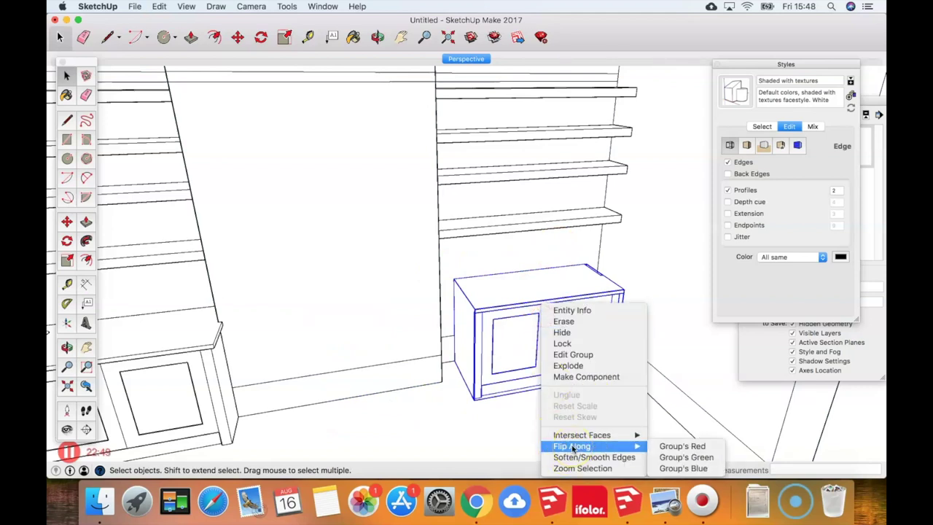
pyautogui.click(676, 445)
pyautogui.scroll(-2, 639, 373)
pyautogui.moveTo(639, 375); pyautogui.dragTo(560, 380, button='middle')
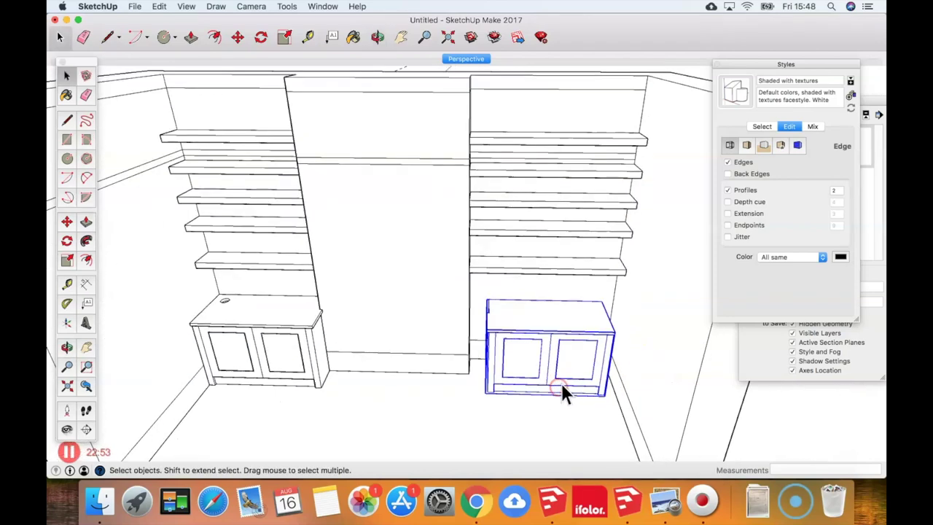
pyautogui.scroll(-2, 603, 413)
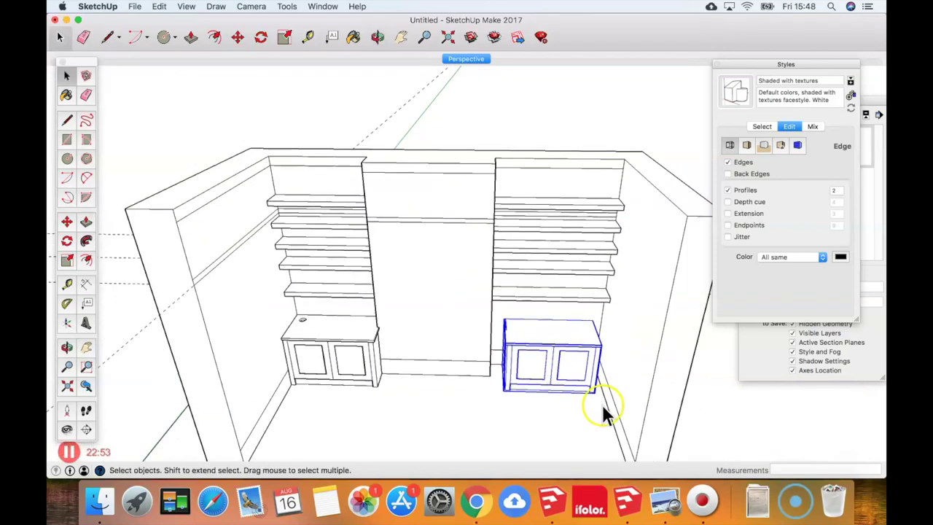
pyautogui.click(495, 400)
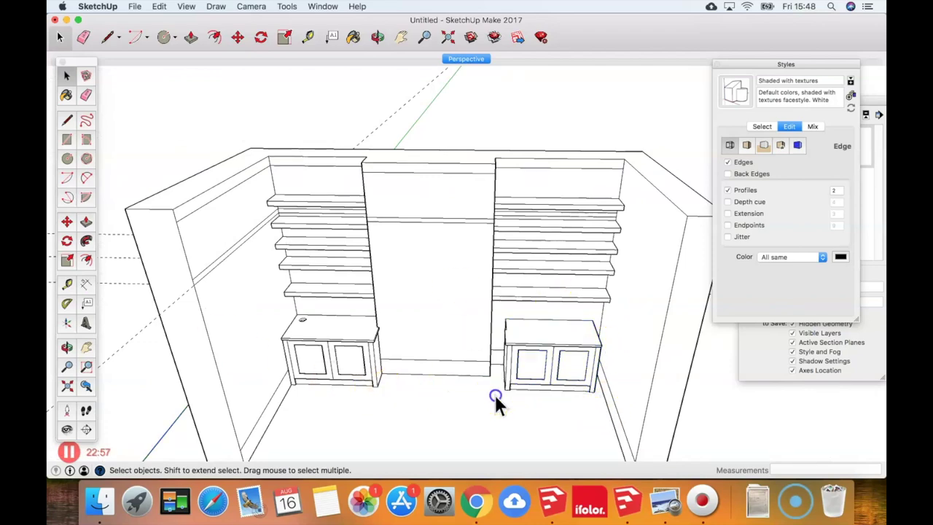
pyautogui.moveTo(495, 400); pyautogui.dragTo(491, 357, button='middle')
# Move the flipped right alcove cabinet along the back wall until its back corner meets the chimney breast
pyautogui.click(520, 333)
pyautogui.scroll(3, 519, 331)
pyautogui.scroll(2, 517, 324)
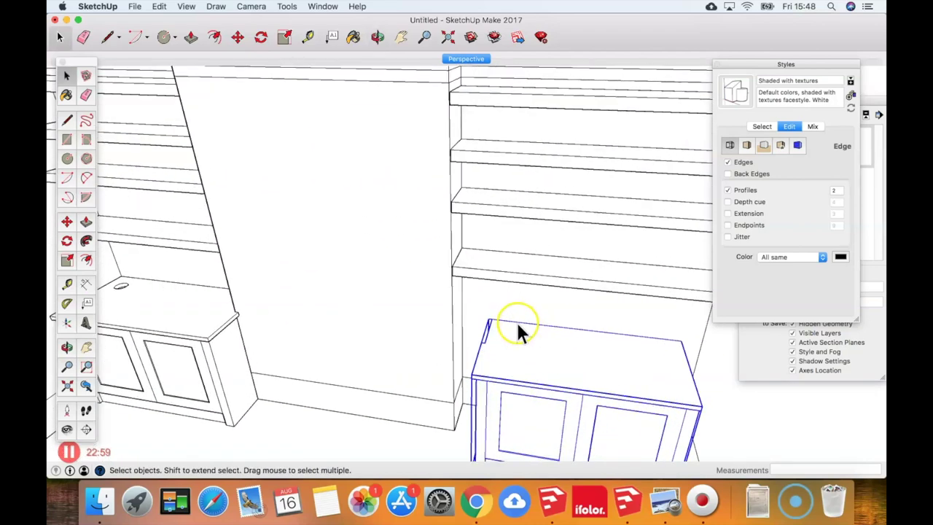
pyautogui.press('m')
pyautogui.click(539, 324)
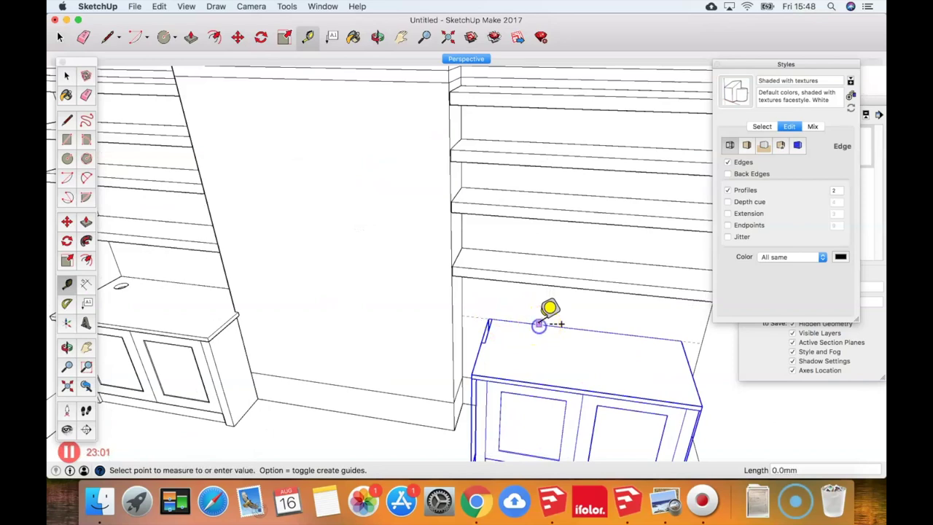
pyautogui.press('m')
pyautogui.click(496, 318)
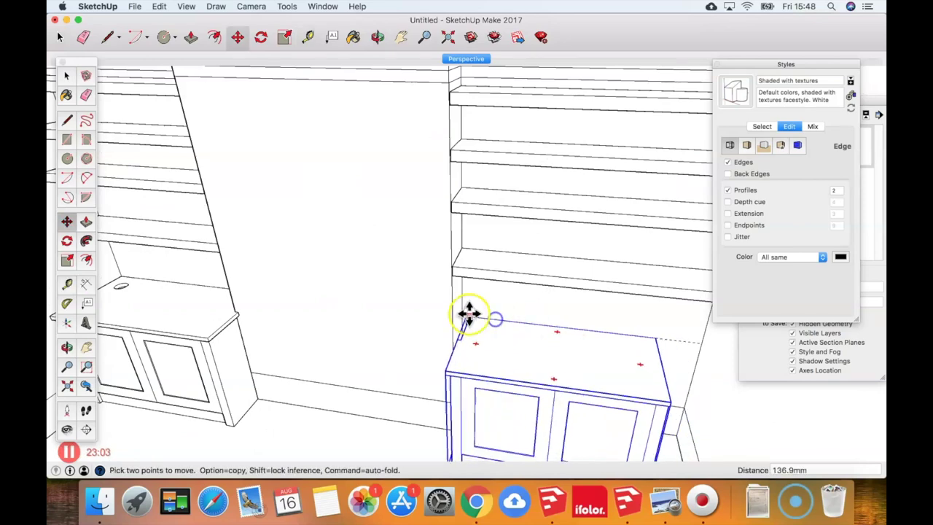
pyautogui.moveTo(469, 314); pyautogui.dragTo(493, 290, button='middle')
pyautogui.scroll(-4, 510, 299)
pyautogui.moveTo(513, 325); pyautogui.dragTo(537, 292, button='middle')
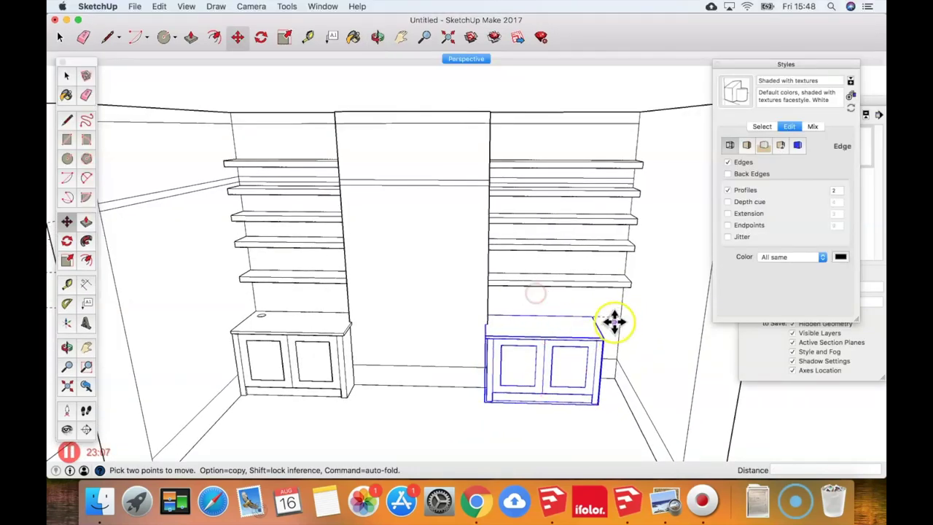
# Try to stretch the right alcove cabinet along the red axis by a factor of about 1.27 to reach the side wall
pyautogui.press('s')
pyautogui.press('space')
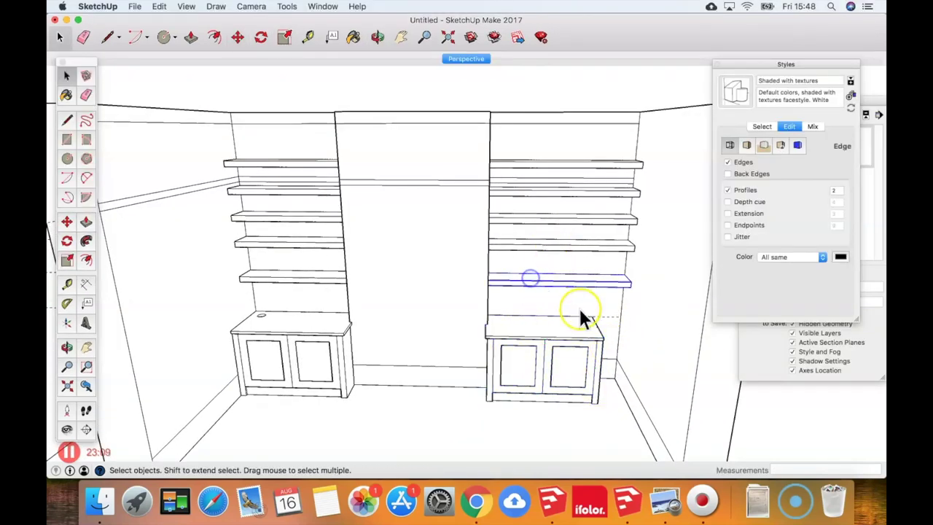
pyautogui.press('s')
pyautogui.press('space')
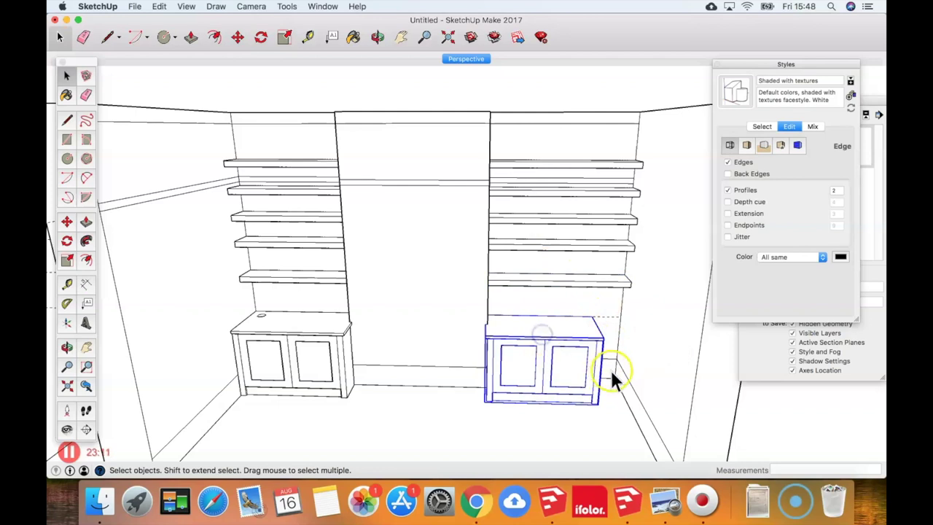
pyautogui.scroll(2, 609, 367)
pyautogui.press('s')
pyautogui.moveTo(593, 357); pyautogui.dragTo(635, 306)
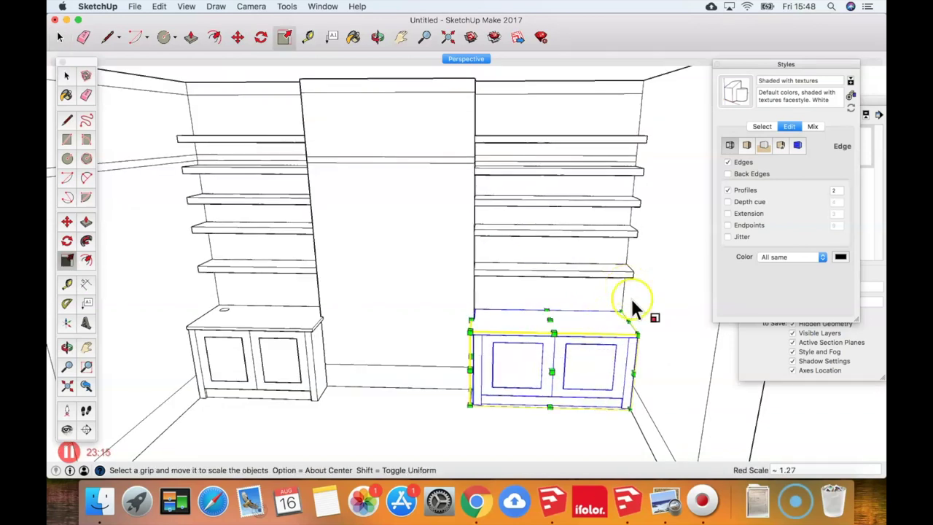
pyautogui.moveTo(514, 357)
pyautogui.mouseDown(button='middle')
pyautogui.moveTo(518, 334)
pyautogui.moveTo(509, 356)
pyautogui.mouseUp(button='middle')
pyautogui.press('space')
# Inspect the stretched cabinet's worktop notch and measure the stile width from the left door's panel to the line between the doors
pyautogui.scroll(6, 475, 316)
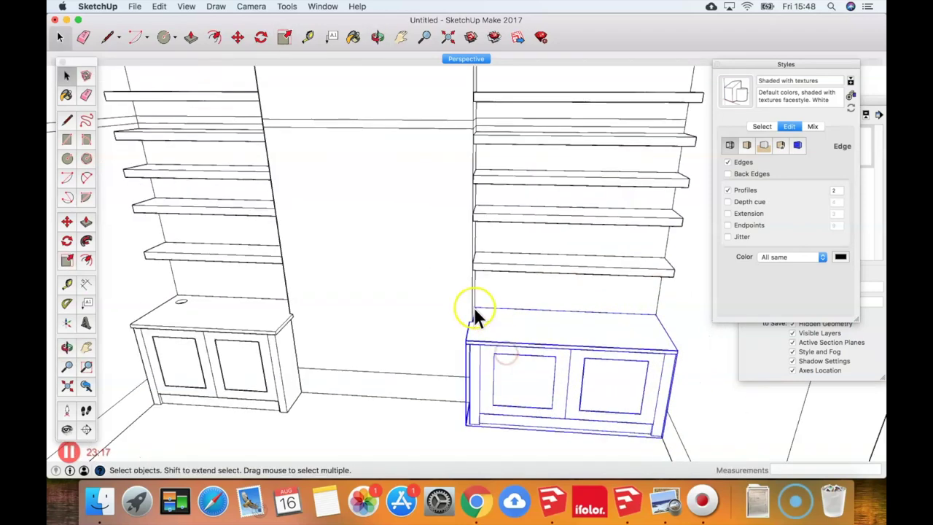
pyautogui.scroll(5, 470, 319)
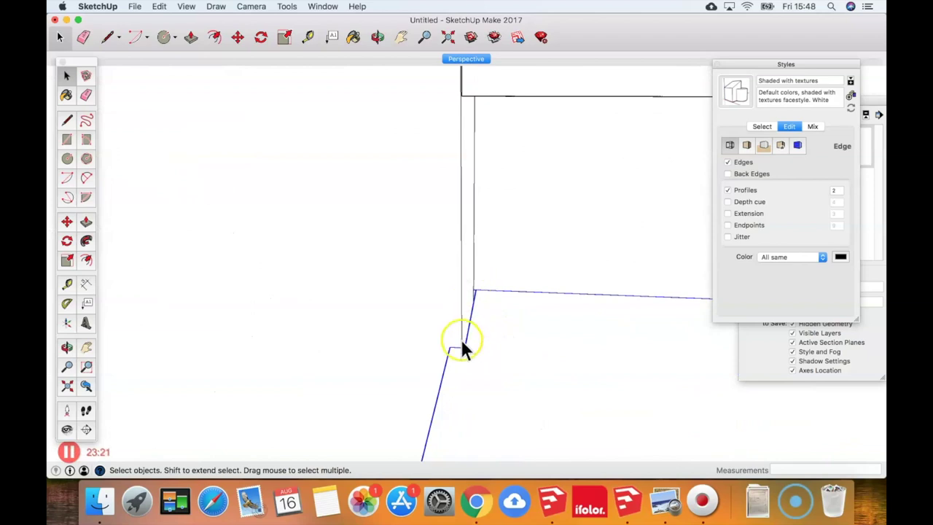
pyautogui.scroll(-5, 472, 339)
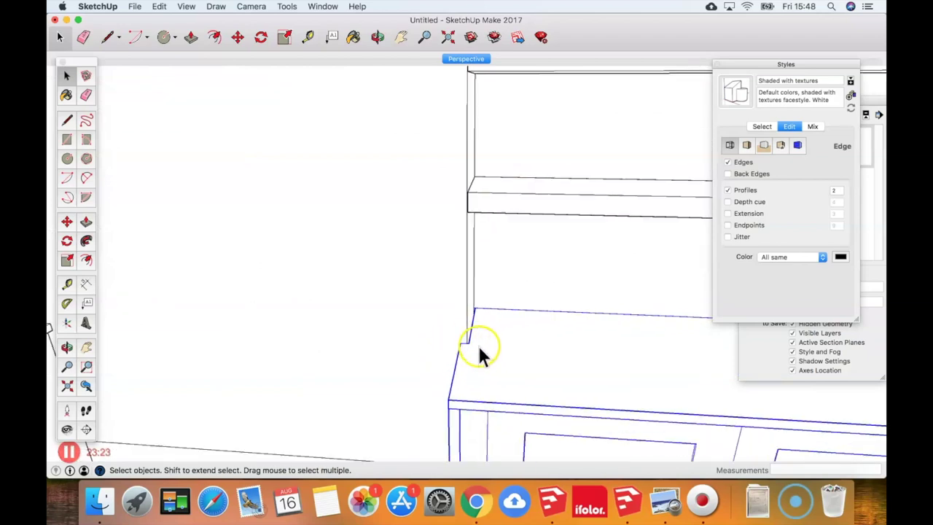
pyautogui.press('h')
pyautogui.moveTo(517, 349); pyautogui.dragTo(386, 166)
pyautogui.moveTo(601, 322); pyautogui.dragTo(516, 292)
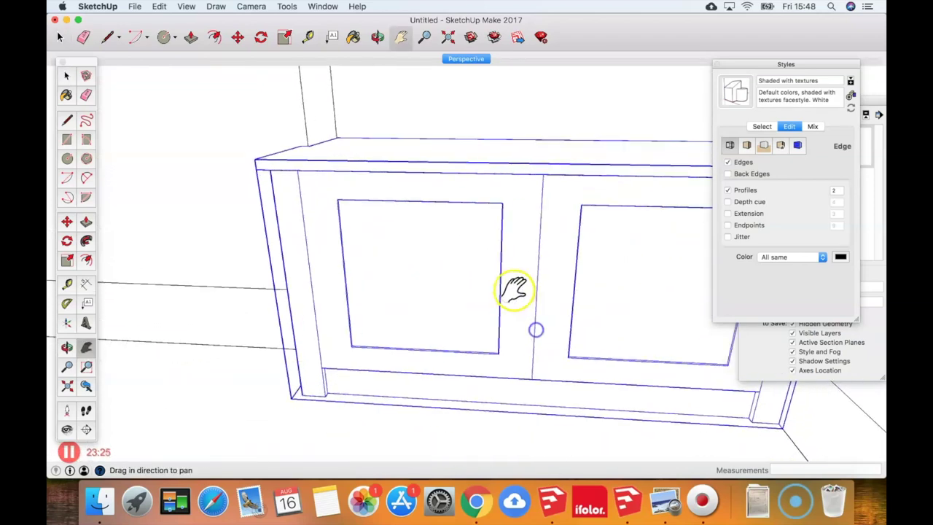
pyautogui.moveTo(500, 277); pyautogui.dragTo(515, 231, button='middle')
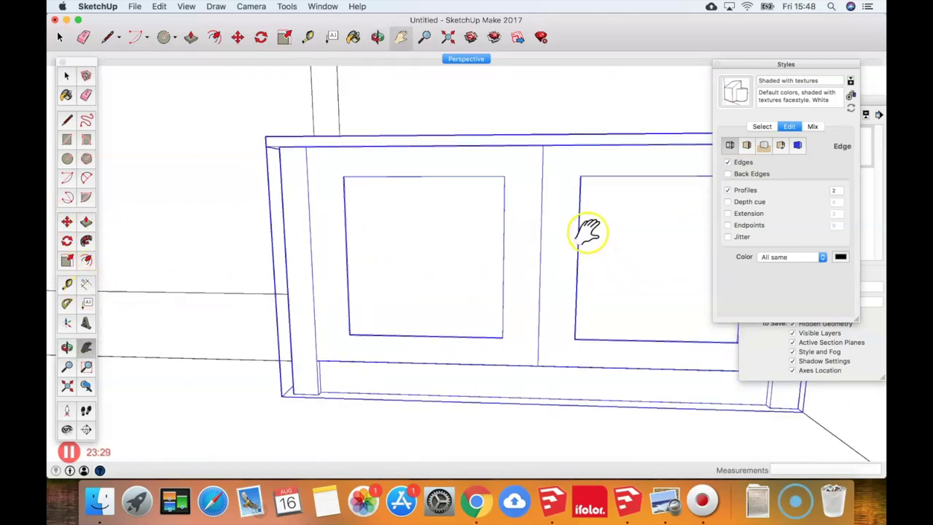
pyautogui.press('t')
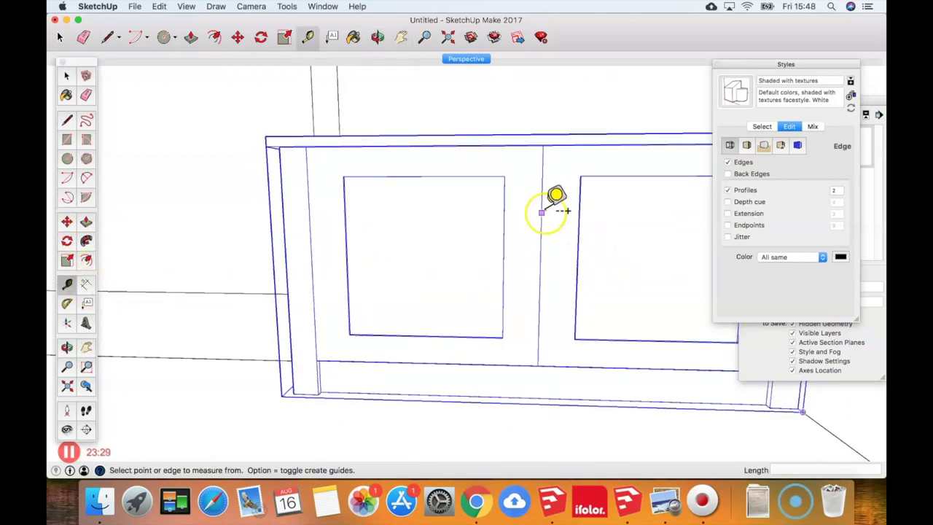
pyautogui.click(503, 213)
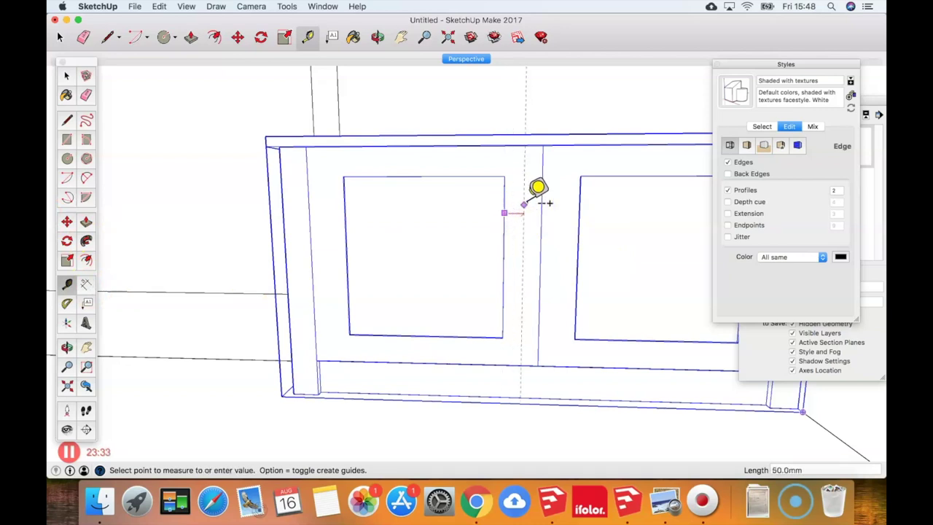
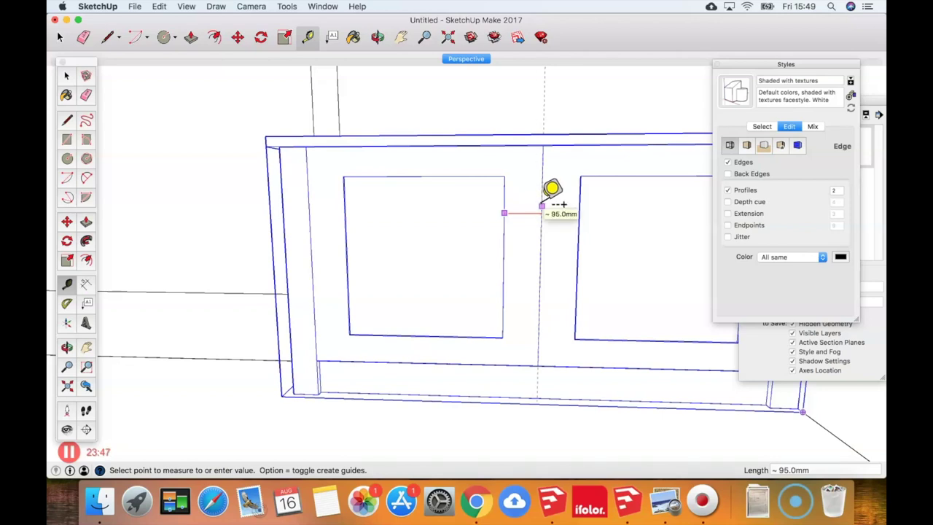
pyautogui.click(541, 206)
pyautogui.moveTo(462, 211)
pyautogui.mouseDown(button='middle')
pyautogui.moveTo(500, 226)
pyautogui.moveTo(461, 220)
pyautogui.mouseUp(button='middle')
# Undo the stretching of the right alcove cabinet and view both alcoves
pyautogui.scroll(-10, 461, 220)
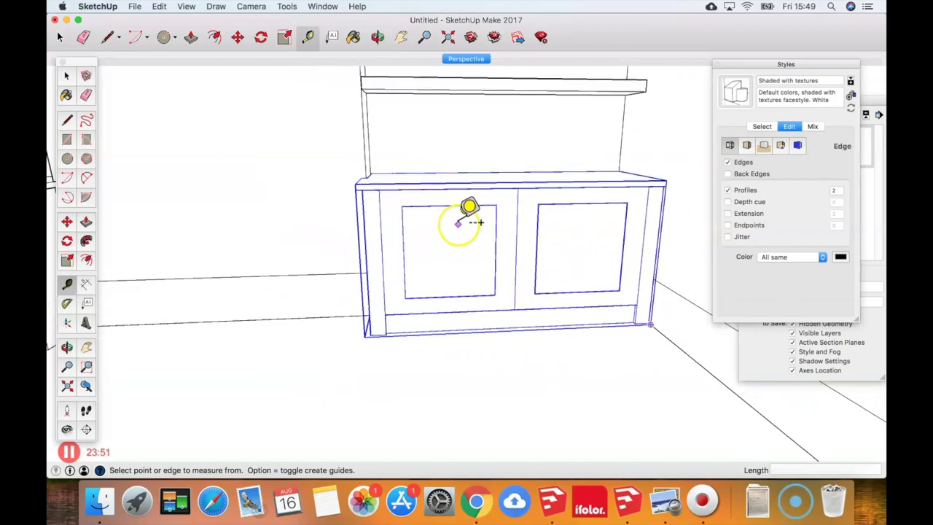
pyautogui.keyDown('shift'); pyautogui.moveTo(458, 197); pyautogui.dragTo(540, 248, button='middle'); pyautogui.keyUp('shift')
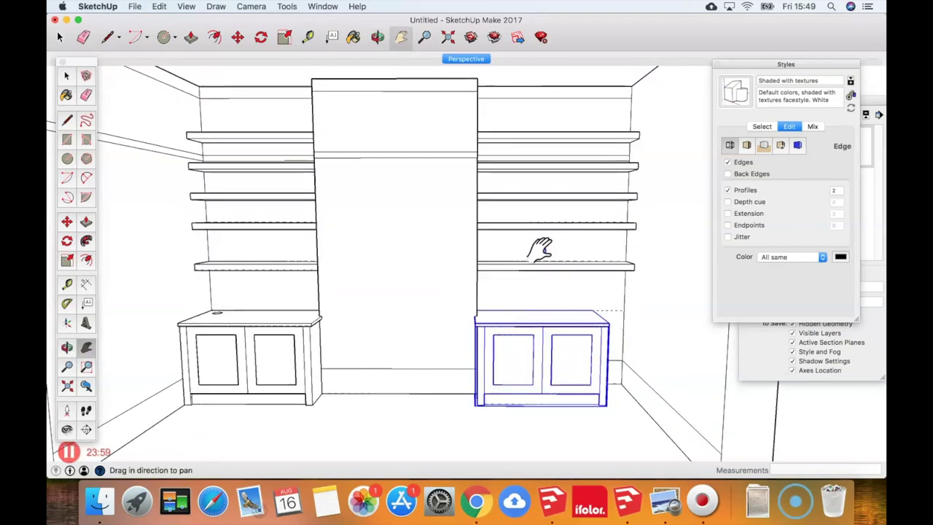
pyautogui.keyDown('shift'); pyautogui.moveTo(560, 257); pyautogui.dragTo(599, 256, button='middle'); pyautogui.keyUp('shift')
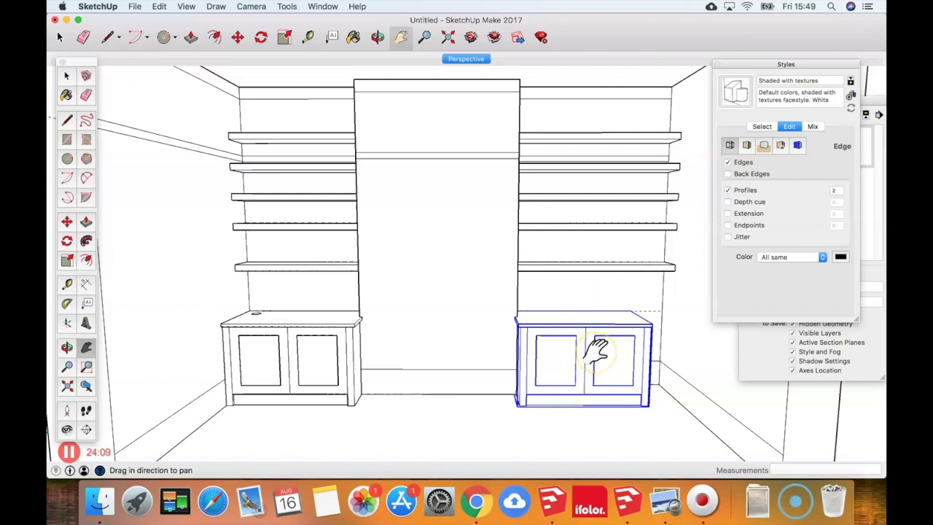
pyautogui.scroll(5, 667, 369)
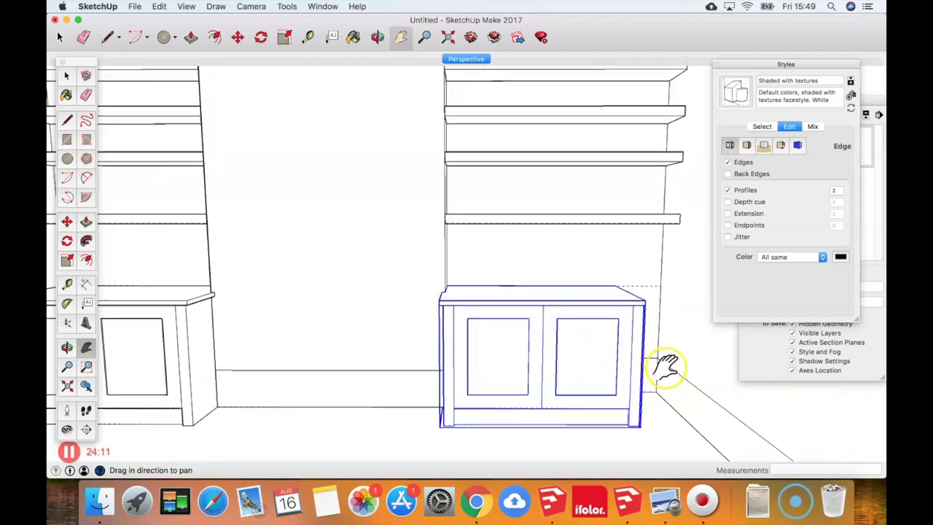
pyautogui.scroll(-5, 666, 369)
pyautogui.press('space')
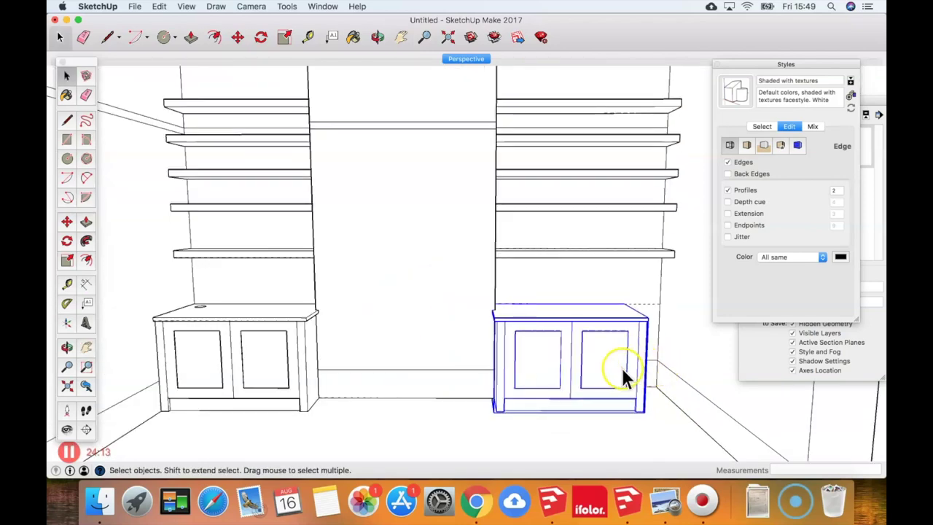
# Open the right alcove cabinet group and move its right end geometry along the red axis to reach the side wall
pyautogui.doubleClick(620, 365)
pyautogui.moveTo(691, 382); pyautogui.dragTo(641, 371, button='middle')
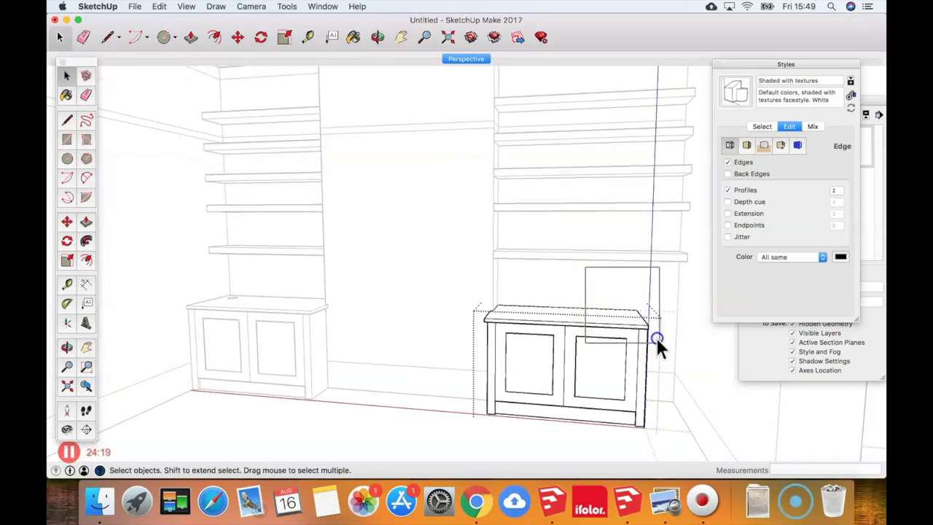
pyautogui.moveTo(676, 429); pyautogui.dragTo(691, 446)
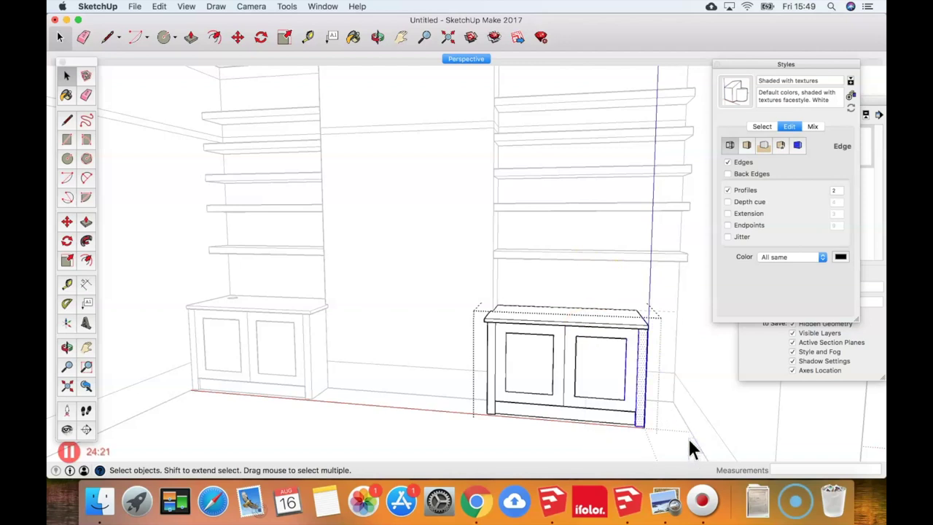
pyautogui.scroll(4, 661, 442)
pyautogui.press('m')
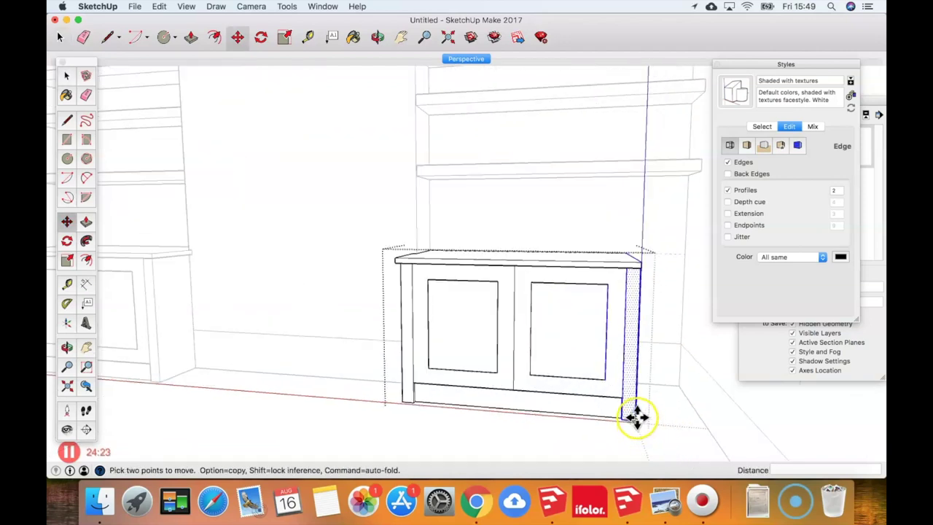
pyautogui.moveTo(636, 419); pyautogui.dragTo(704, 421)
pyautogui.press('space')
# Place a vertical guide along the inner edge of the cabinet's left post and check the edges around the doors by selecting them
pyautogui.moveTo(516, 358); pyautogui.dragTo(503, 306, button='middle')
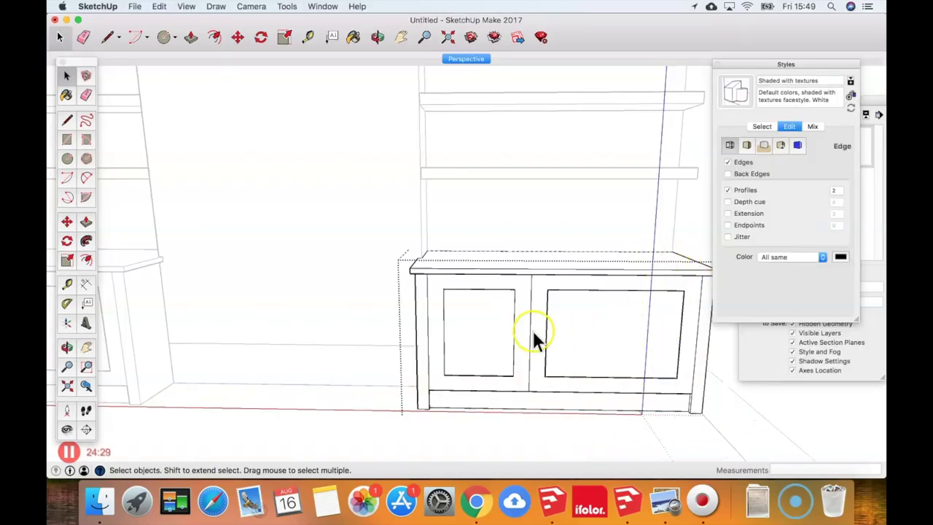
pyautogui.press('t')
pyautogui.click(428, 319)
pyautogui.click(428, 314)
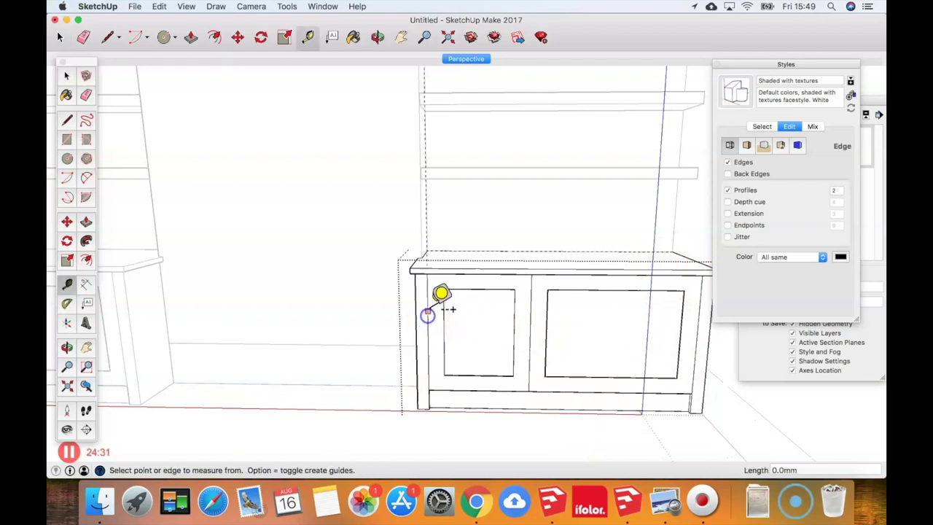
pyautogui.press('space')
pyautogui.click(523, 403)
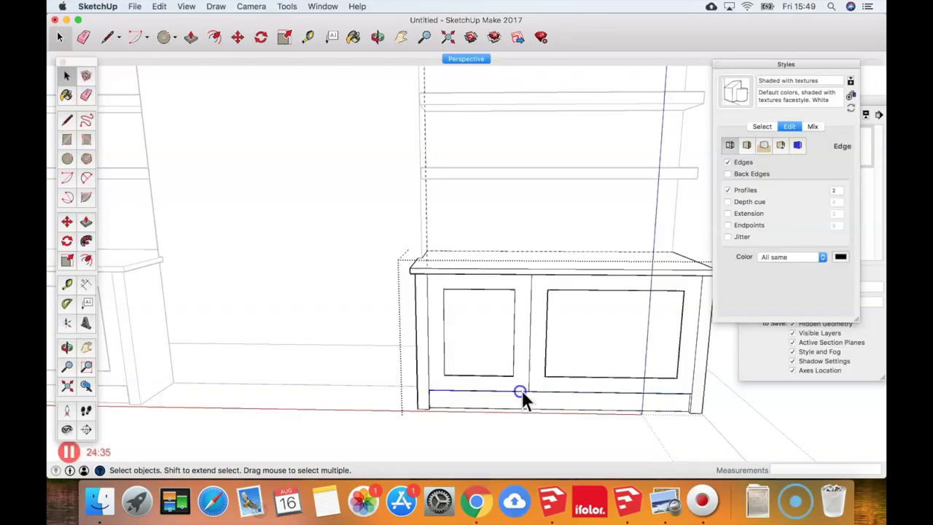
pyautogui.click(560, 391)
pyautogui.click(561, 392)
pyautogui.click(427, 236)
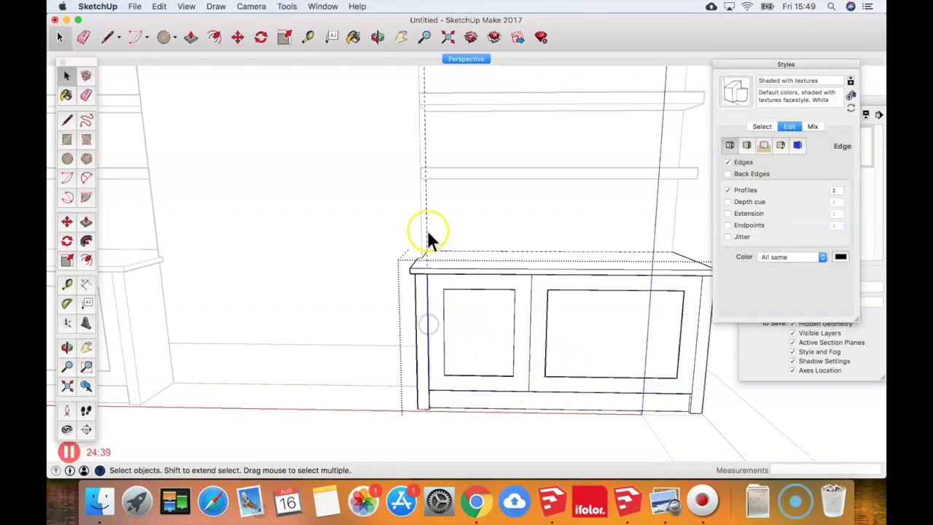
pyautogui.press('t')
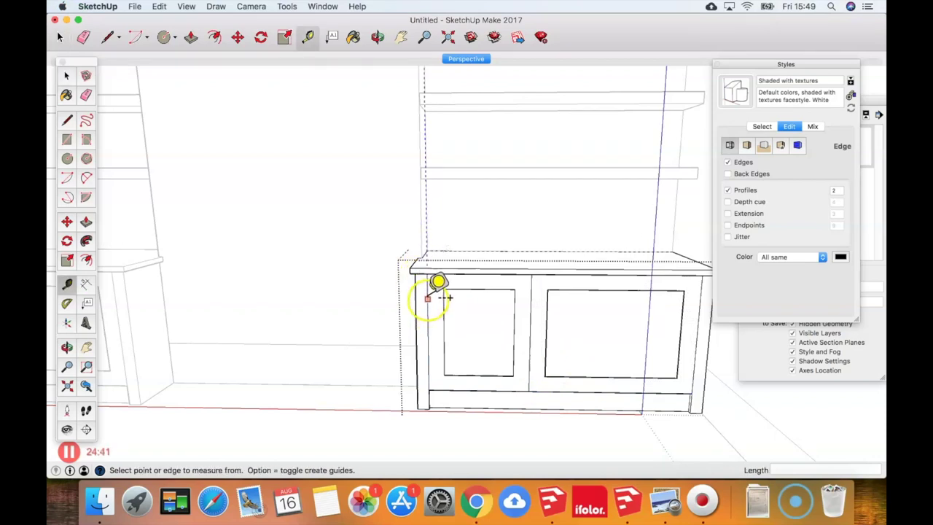
pyautogui.click(427, 302)
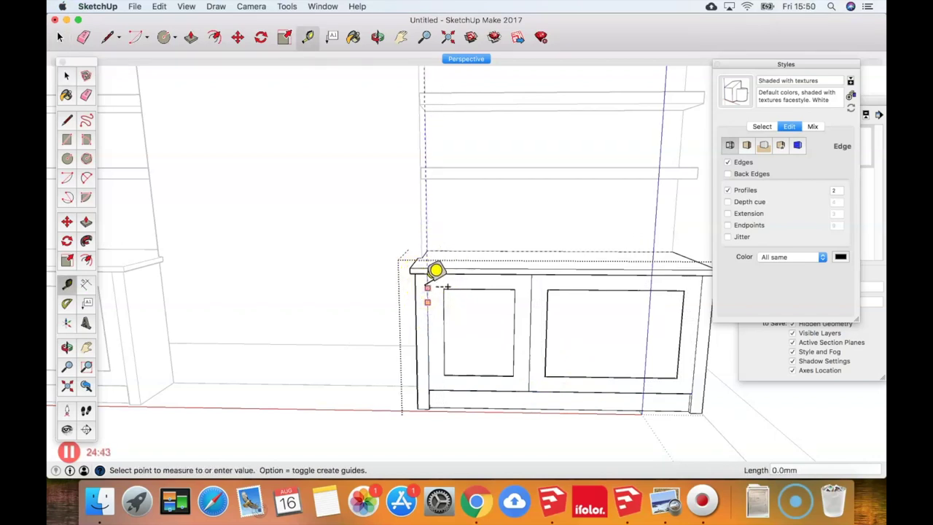
pyautogui.click(428, 286)
pyautogui.click(422, 256)
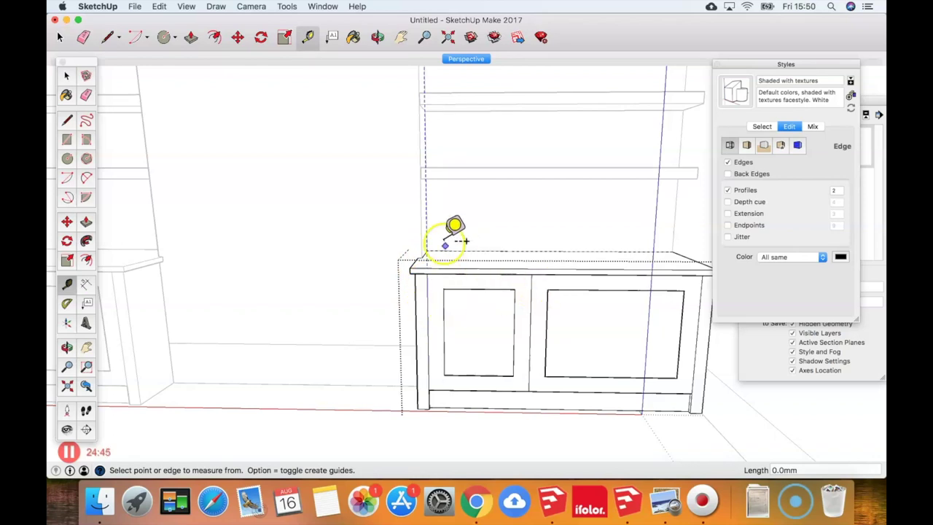
pyautogui.press('space')
# Copy the vertical guide to the inner edge of the cabinet's right post and divide the distance by /2 to add a middle guide
pyautogui.moveTo(429, 246); pyautogui.dragTo(450, 240, button='middle')
pyautogui.press('m')
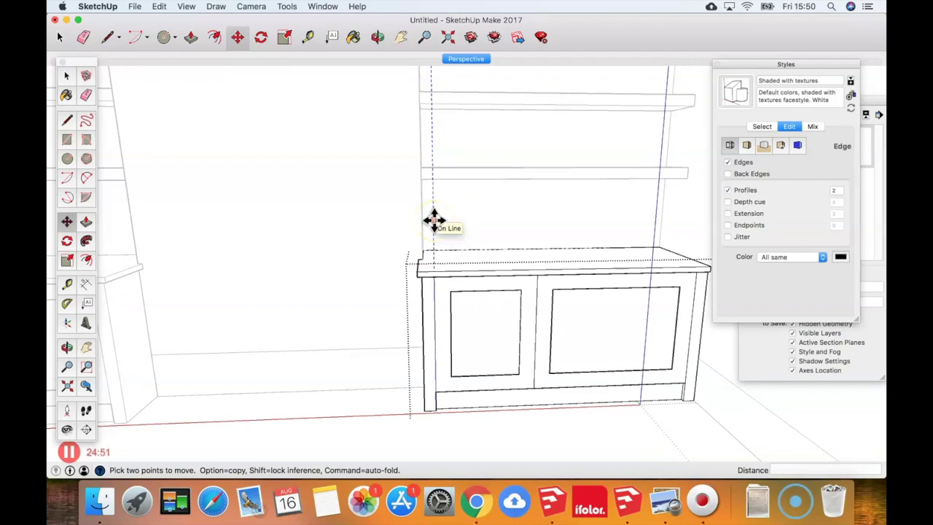
pyautogui.click(433, 220)
pyautogui.press('alt')
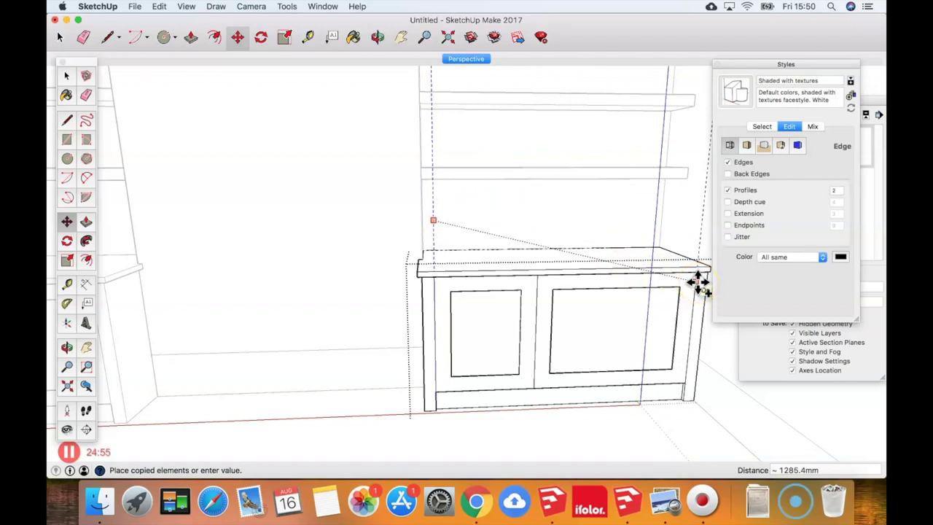
pyautogui.click(698, 283)
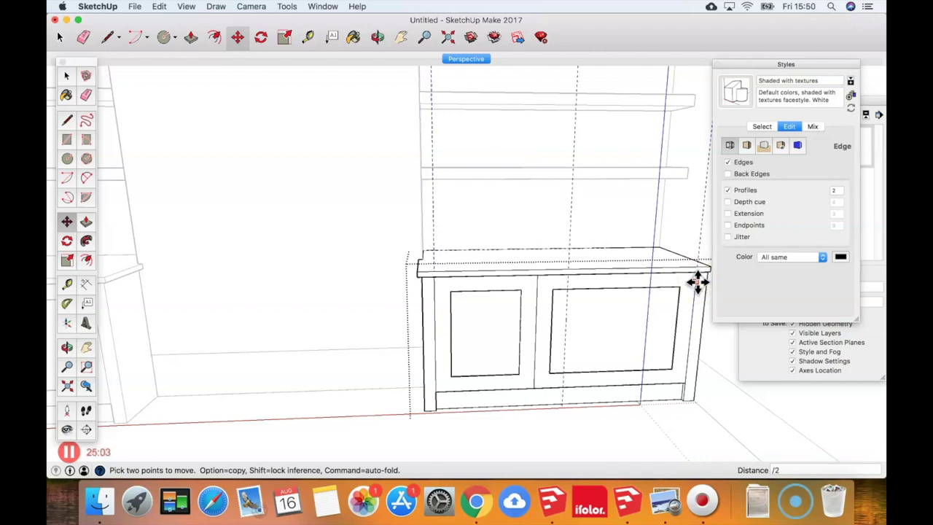
# Move the line between the doors and both adjoining panel edges onto the middle guide, and close the cabinet group
pyautogui.moveTo(564, 375); pyautogui.dragTo(513, 294, button='middle')
pyautogui.press('space')
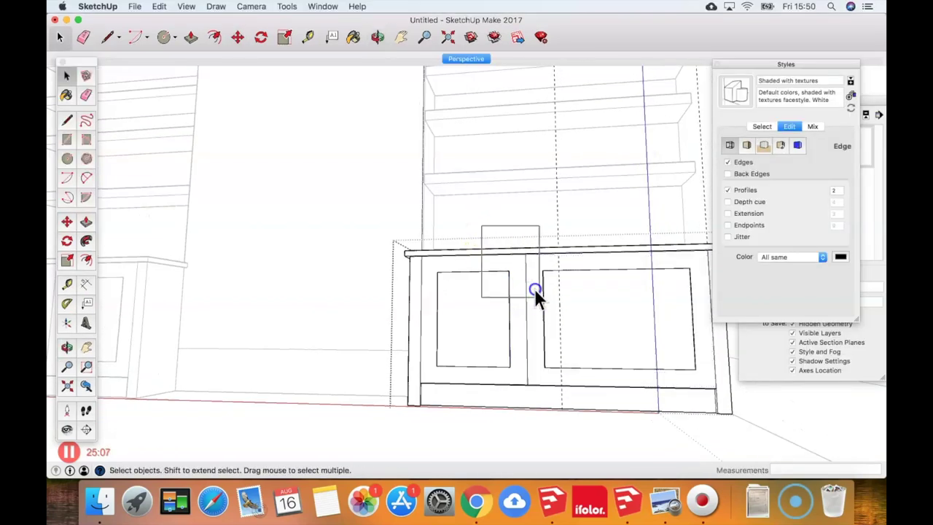
pyautogui.scroll(5, 567, 384)
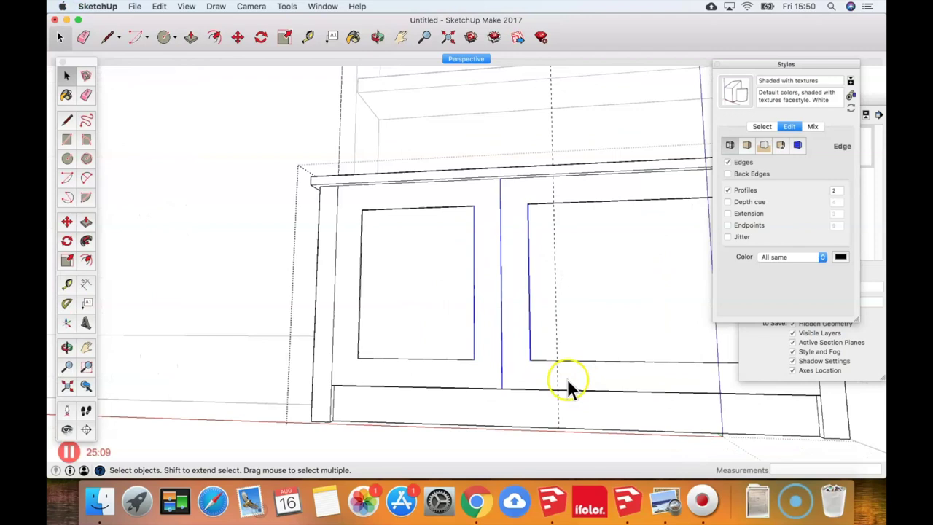
pyautogui.press('m')
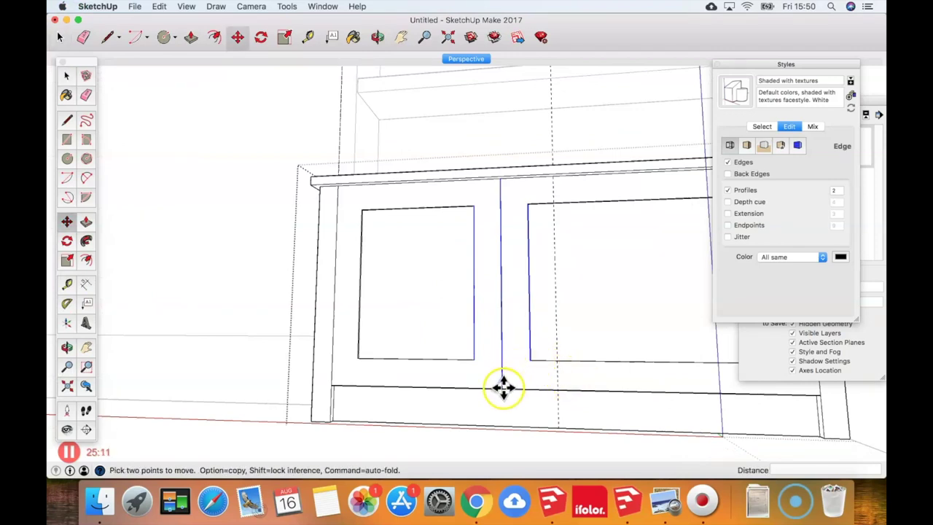
pyautogui.moveTo(503, 390); pyautogui.dragTo(558, 387)
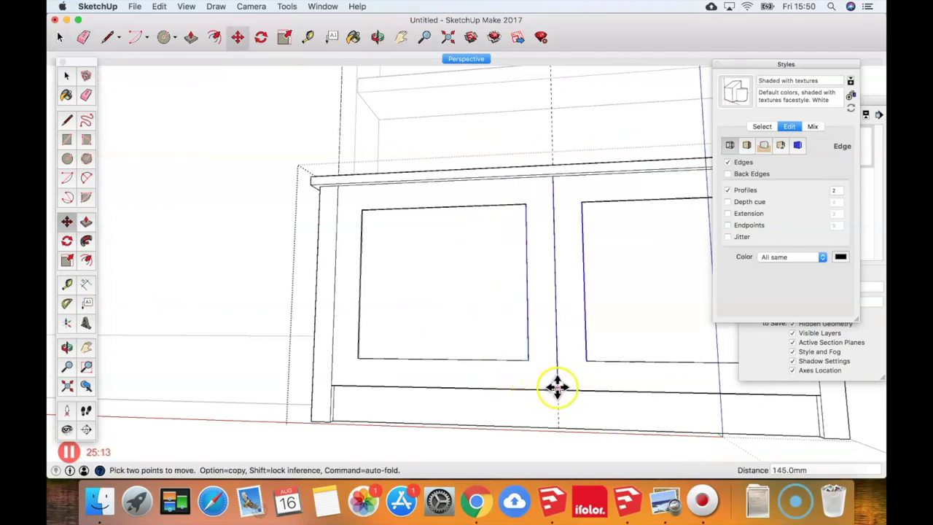
pyautogui.scroll(-2, 492, 325)
pyautogui.scroll(-1, 491, 324)
pyautogui.moveTo(454, 277); pyautogui.dragTo(510, 284, button='middle')
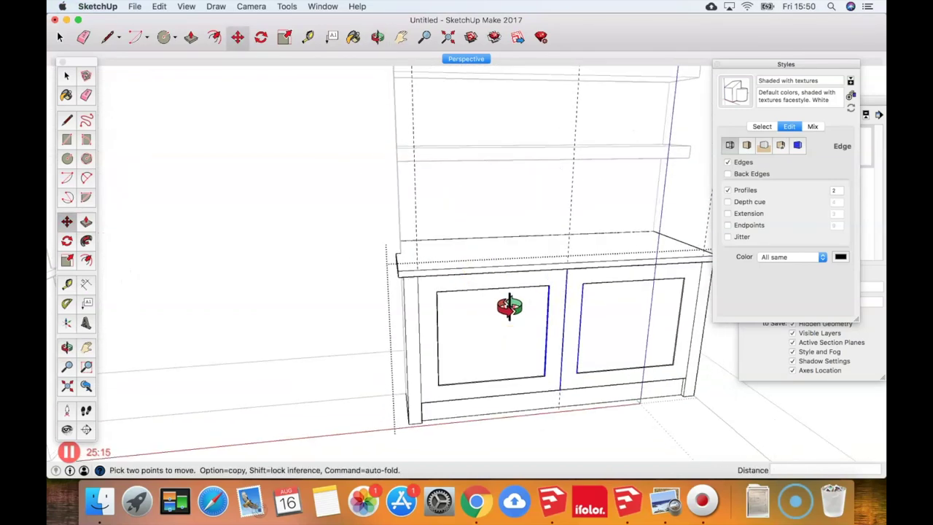
pyautogui.press('space')
pyautogui.scroll(-3, 522, 306)
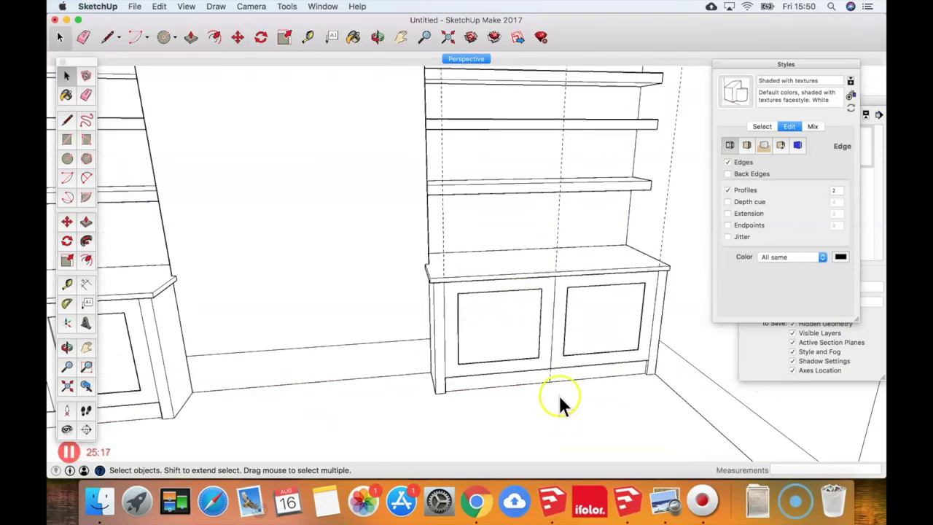
# Examine the fitted cabinets and shelves in both alcoves from several angles
pyautogui.moveTo(592, 379); pyautogui.dragTo(558, 377, button='middle')
pyautogui.scroll(-2, 558, 321)
pyautogui.keyDown('shift'); pyautogui.moveTo(558, 313); pyautogui.dragTo(537, 265, button='middle'); pyautogui.keyUp('shift')
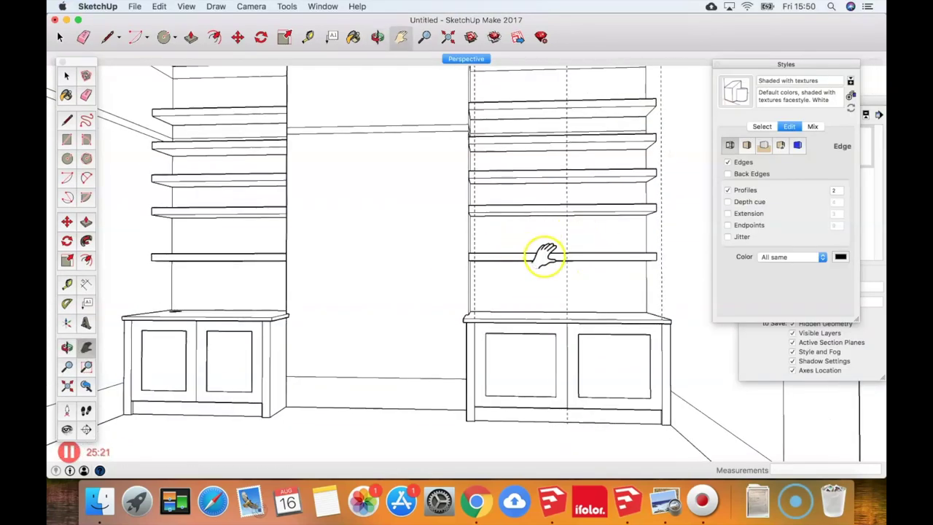
pyautogui.moveTo(554, 337); pyautogui.dragTo(500, 370, button='middle')
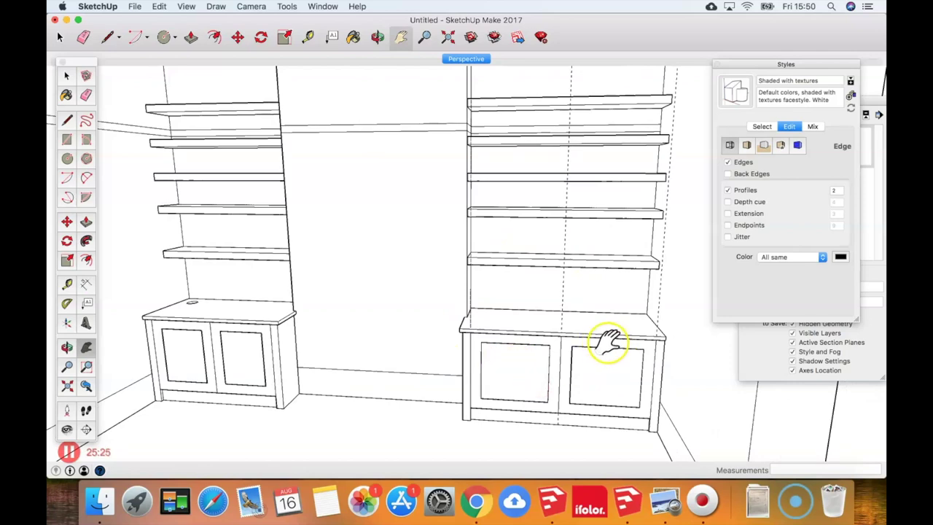
pyautogui.moveTo(500, 288); pyautogui.dragTo(474, 292, button='middle')
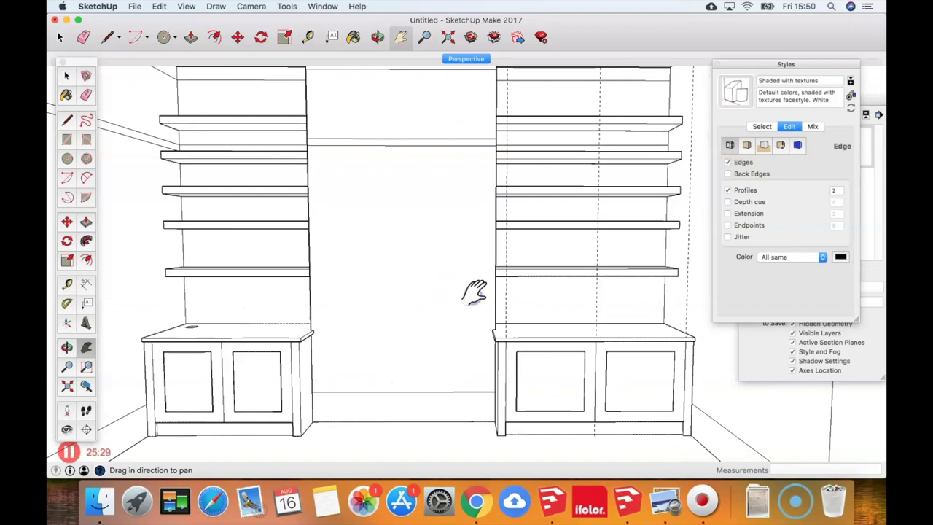
pyautogui.moveTo(483, 255); pyautogui.dragTo(477, 261, button='middle')
pyautogui.moveTo(460, 244); pyautogui.dragTo(440, 228)
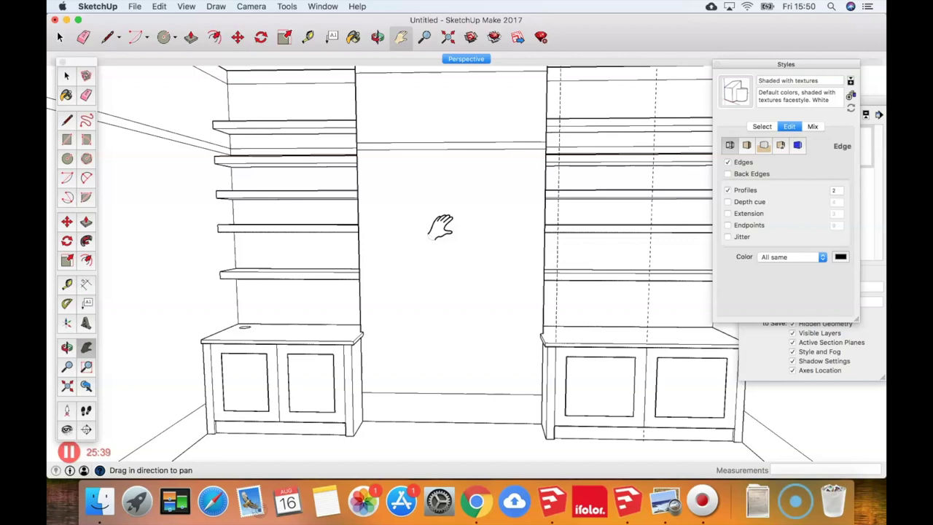
pyautogui.scroll(-4, 454, 225)
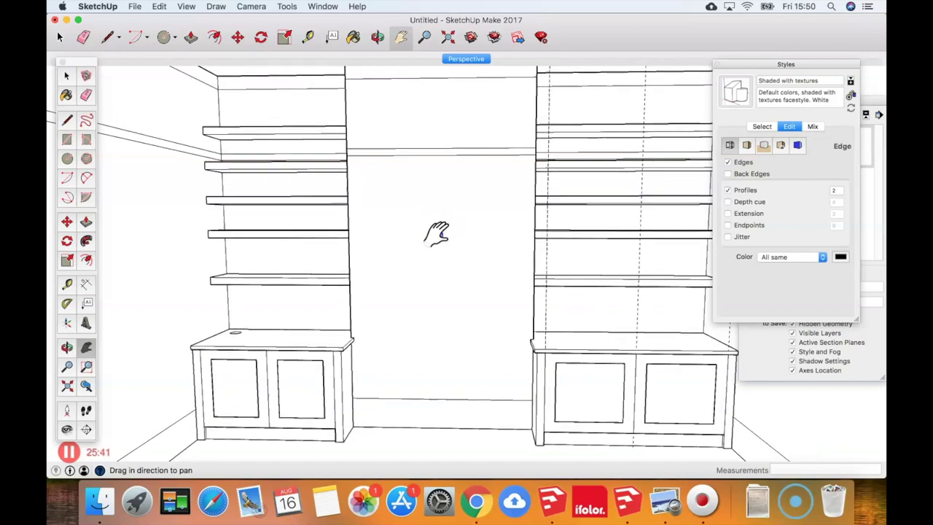
# Move the Styles window aside, bring the Scenes window forward and recall the Perspective scene
pyautogui.moveTo(746, 67); pyautogui.dragTo(746, 174)
pyautogui.click(764, 76)
pyautogui.moveTo(536, 216); pyautogui.dragTo(478, 238)
pyautogui.press('o')
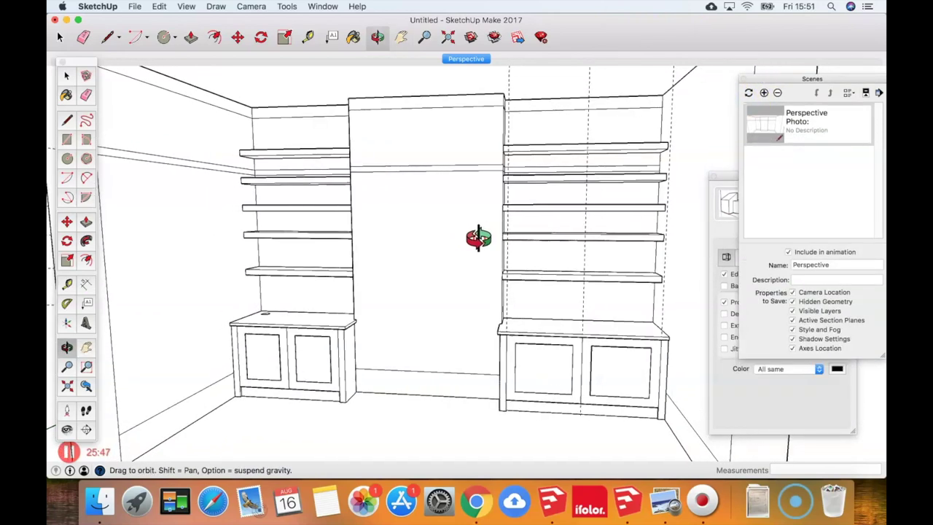
pyautogui.press('h')
pyautogui.click(474, 58)
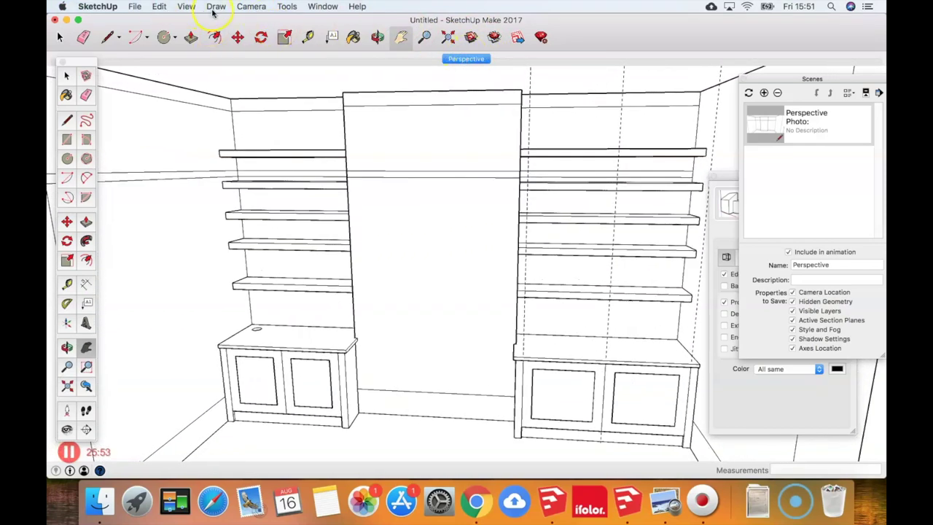
# Delete all guides from the model and close the Scenes and Styles windows
pyautogui.click(158, 6)
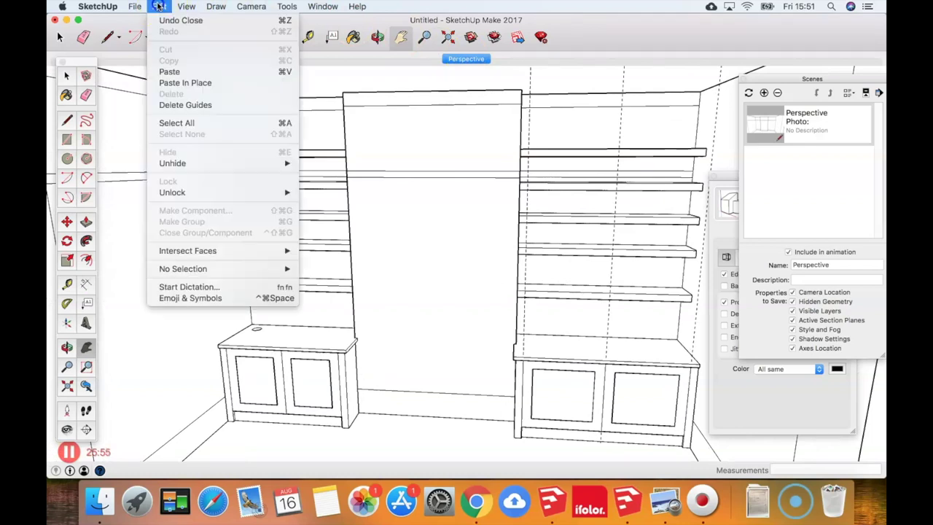
pyautogui.click(193, 106)
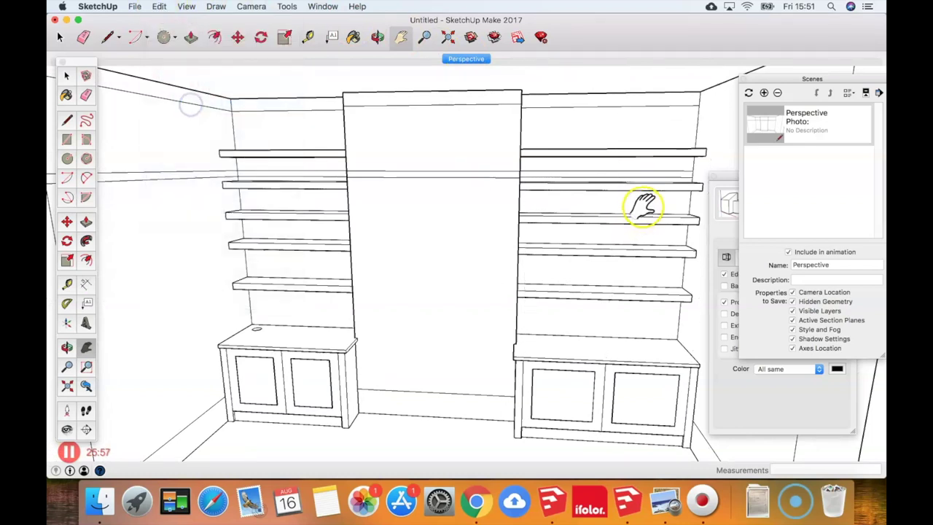
pyautogui.click(743, 79)
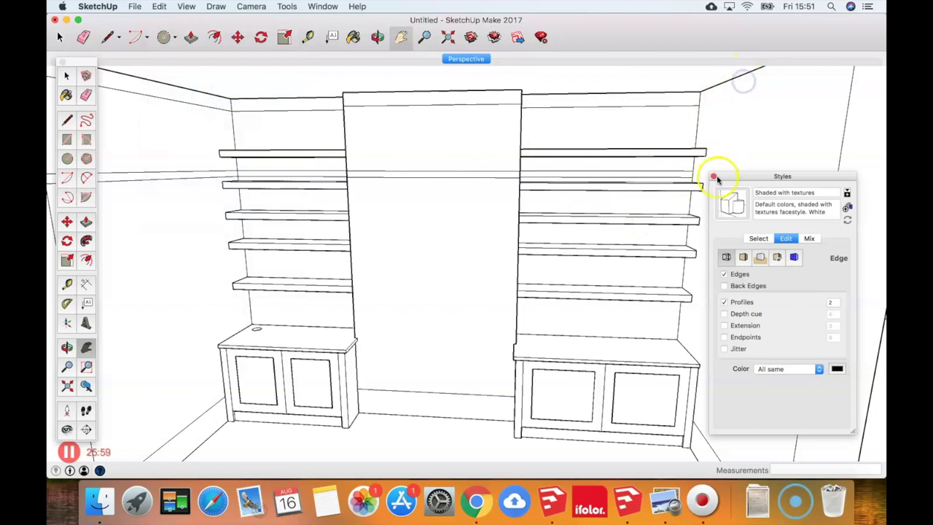
pyautogui.click(714, 178)
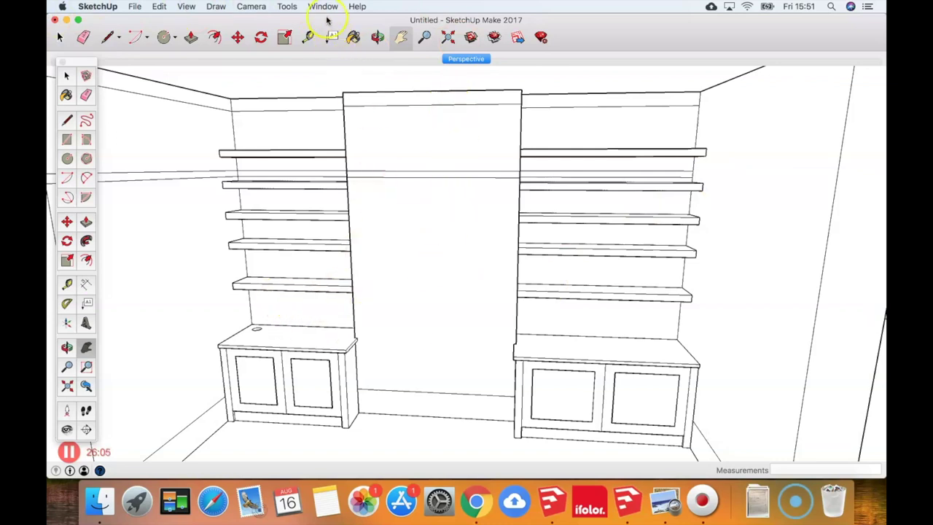
# Open the Components window and place it clear of the alcove units
pyautogui.moveTo(353, 24); pyautogui.dragTo(351, 22)
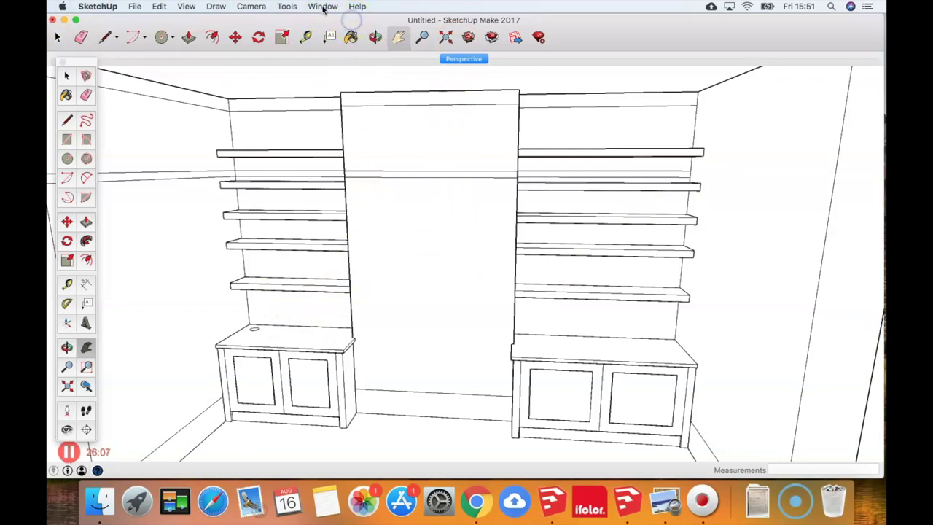
pyautogui.click(325, 8)
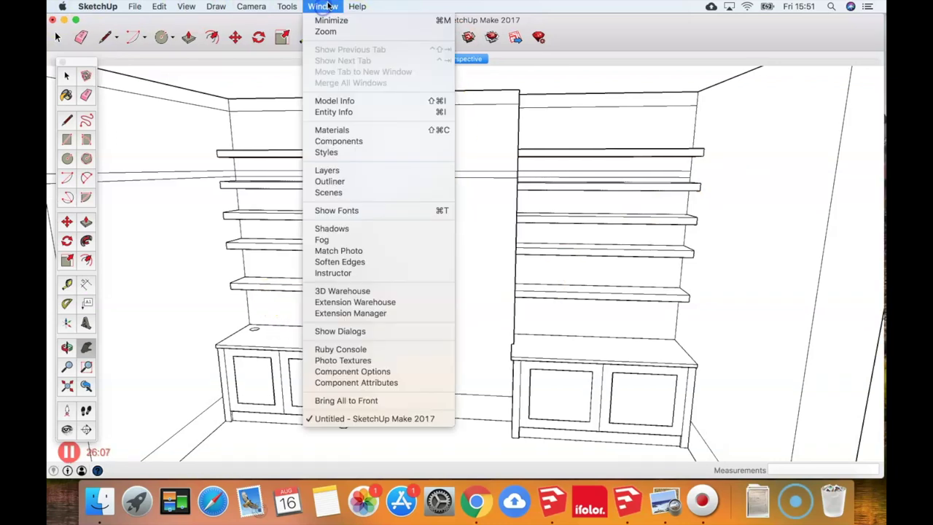
pyautogui.click(359, 145)
pyautogui.moveTo(654, 113); pyautogui.dragTo(830, 77)
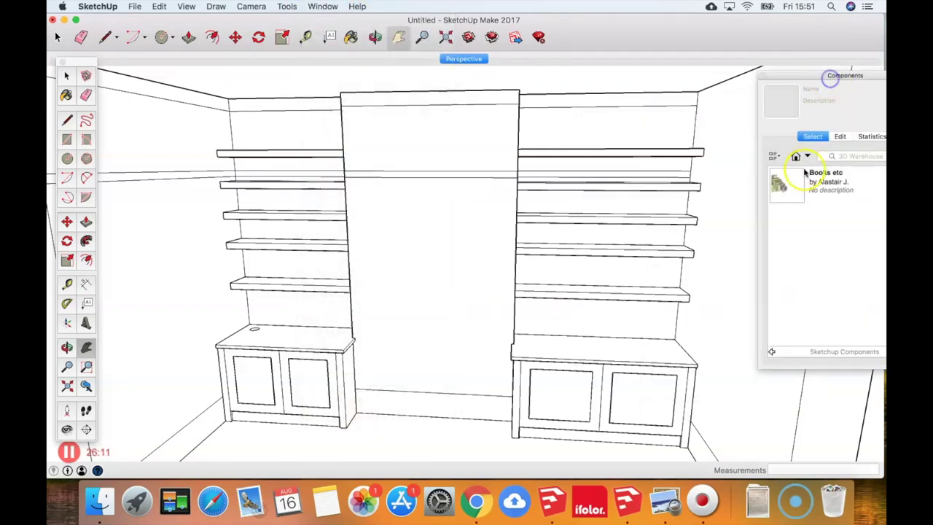
# Insert the Books etc component on the left alcove cabinet's worktop, beneath the lowest shelf
pyautogui.click(805, 173)
pyautogui.moveTo(308, 289); pyautogui.dragTo(246, 294, button='middle')
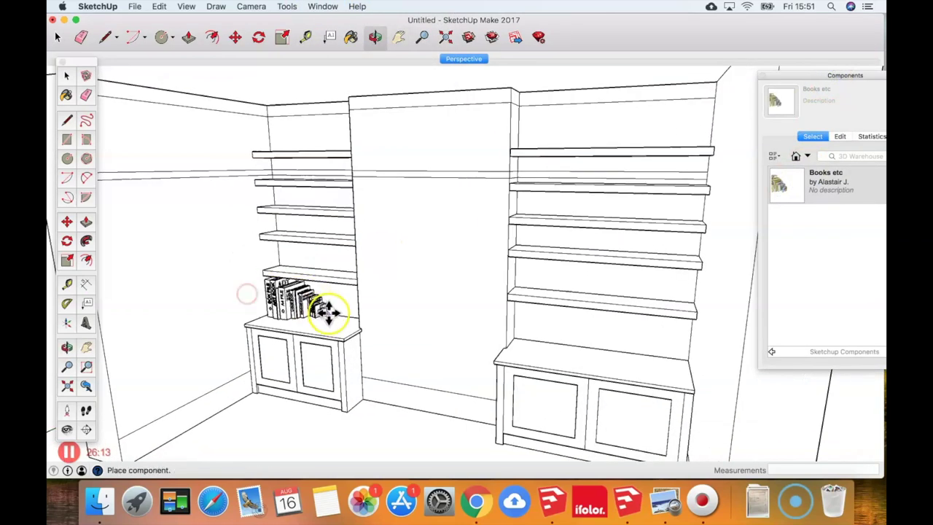
pyautogui.scroll(10, 327, 312)
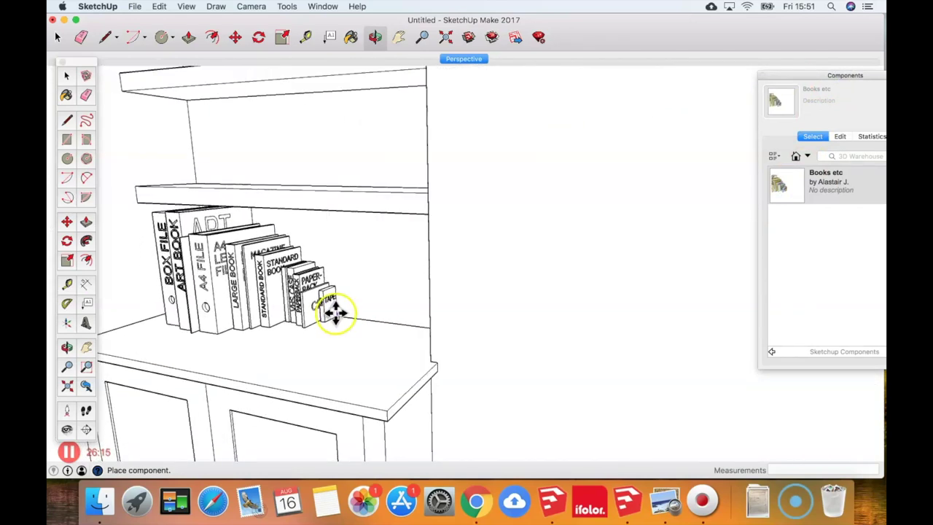
pyautogui.click(358, 316)
pyautogui.moveTo(358, 316); pyautogui.dragTo(234, 226, button='middle')
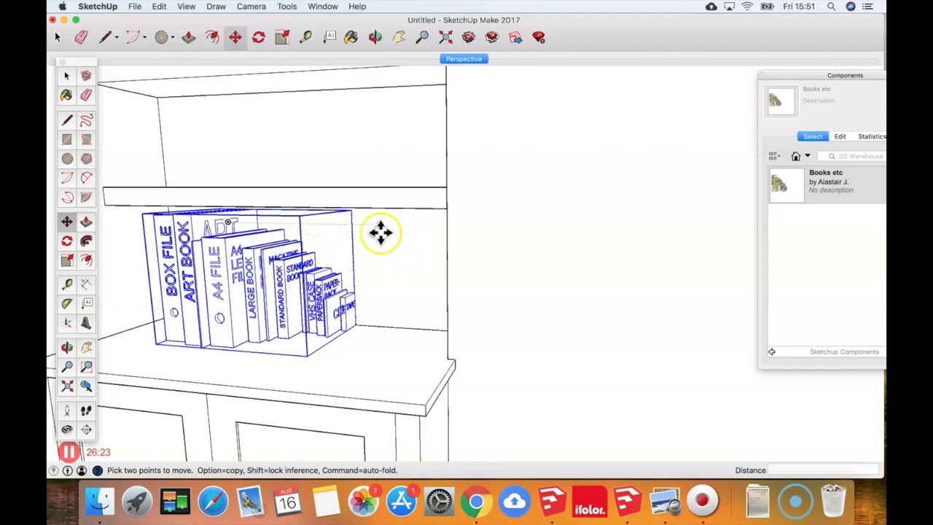
pyautogui.press('space')
pyautogui.click(378, 250)
# Inspect the spacing of the left alcove shelves and select the books component to examine its book and file sizes up close
pyautogui.scroll(-6, 376, 251)
pyautogui.keyDown('shift'); pyautogui.moveTo(376, 256); pyautogui.dragTo(364, 185, button='middle'); pyautogui.keyUp('shift')
pyautogui.moveTo(365, 185); pyautogui.dragTo(283, 172)
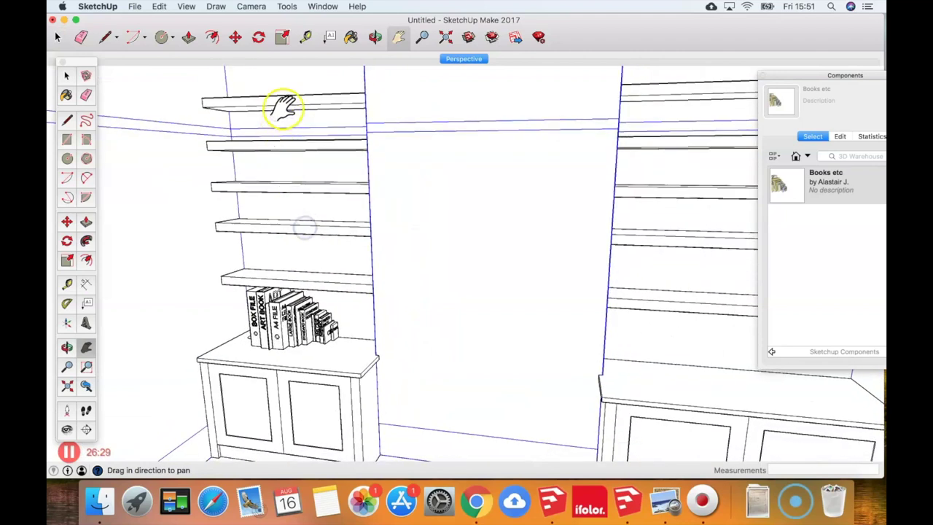
pyautogui.moveTo(385, 271); pyautogui.dragTo(371, 269)
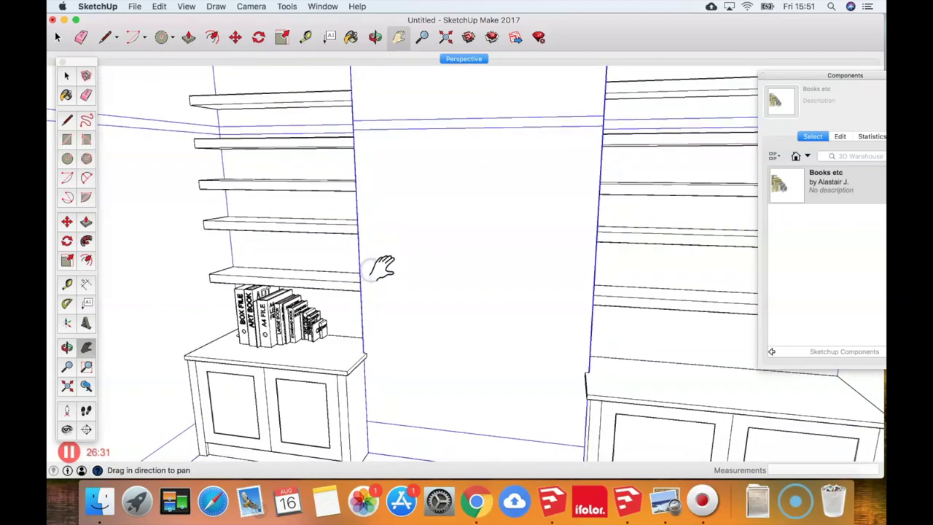
pyautogui.click(410, 239)
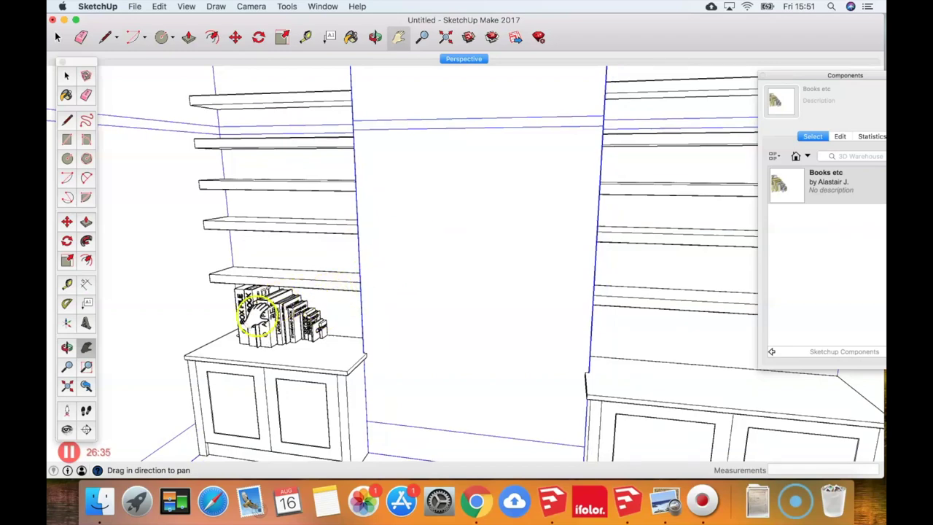
pyautogui.scroll(5, 260, 312)
pyautogui.moveTo(250, 313); pyautogui.dragTo(329, 292, button='middle')
pyautogui.scroll(5, 249, 313)
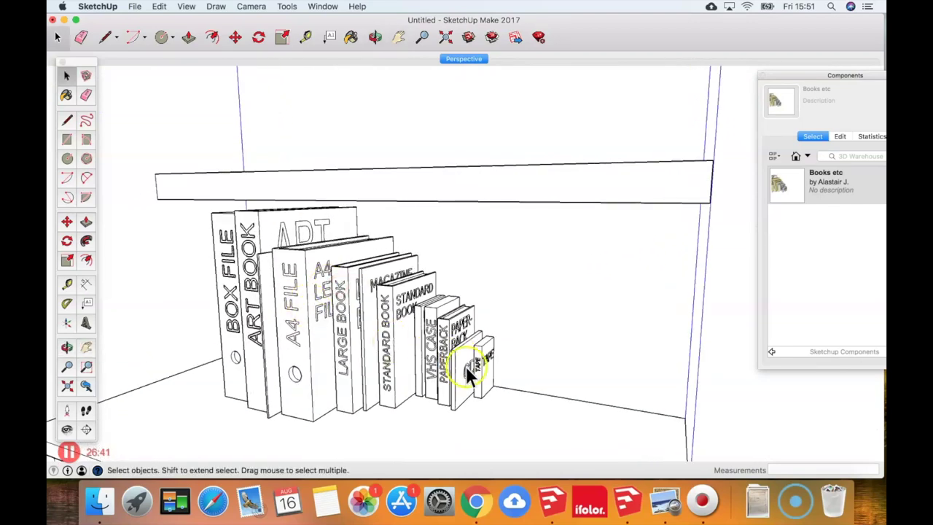
pyautogui.click(447, 329)
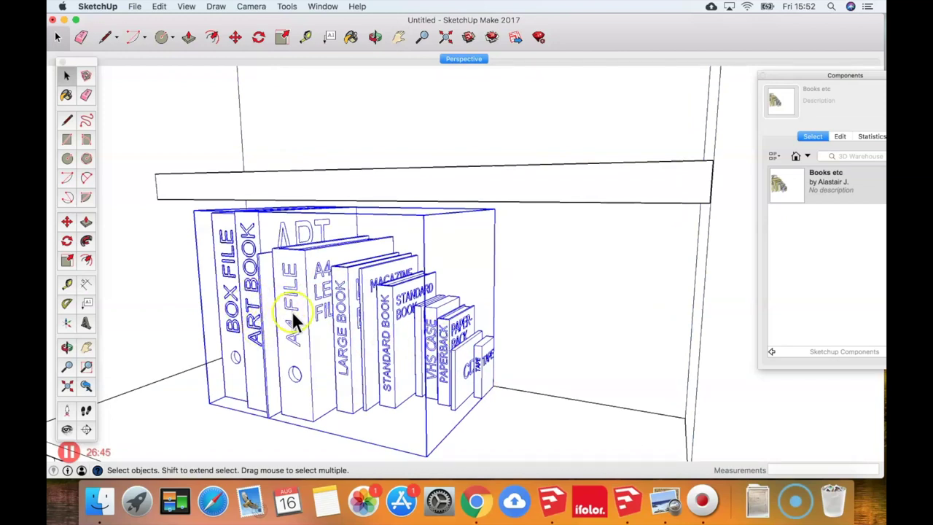
pyautogui.click(572, 314)
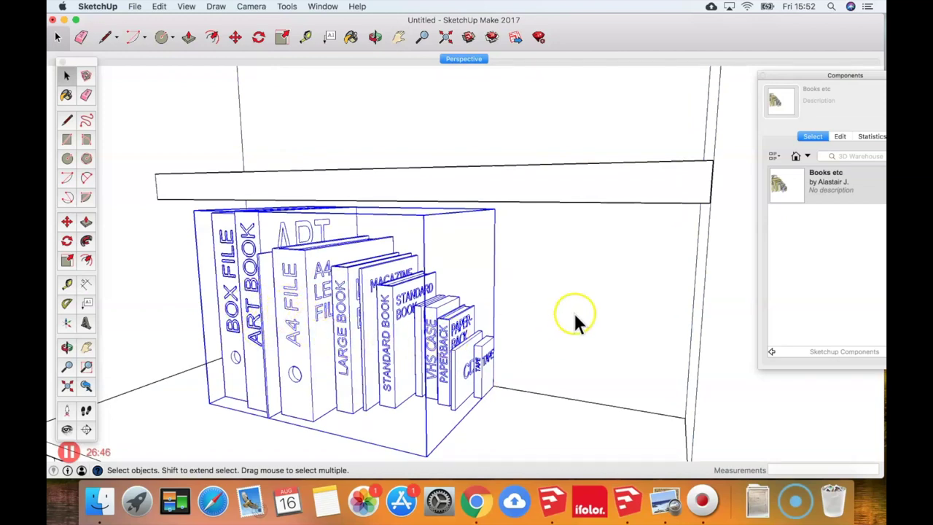
# Explode the Books etc component on the left worktop into separate books and files, with the Components window brought fully into view
pyautogui.click(446, 337)
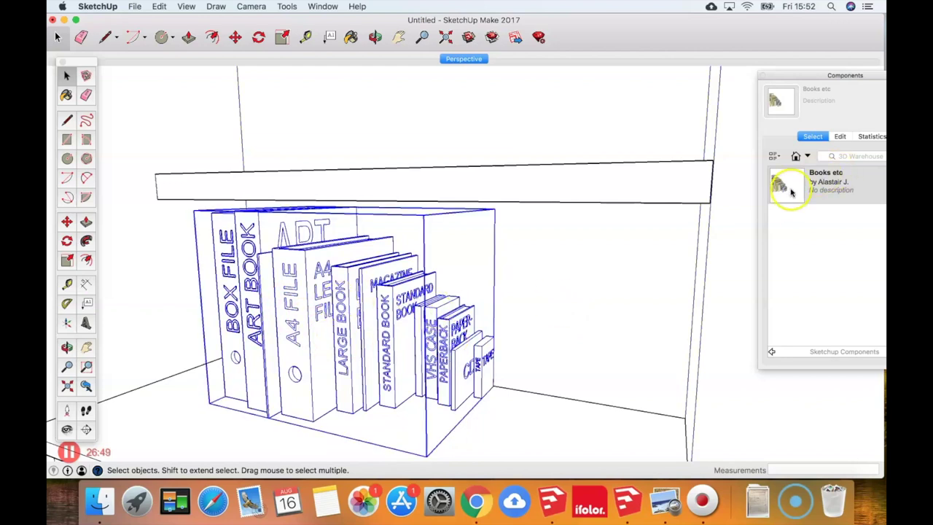
pyautogui.moveTo(813, 80); pyautogui.dragTo(766, 73)
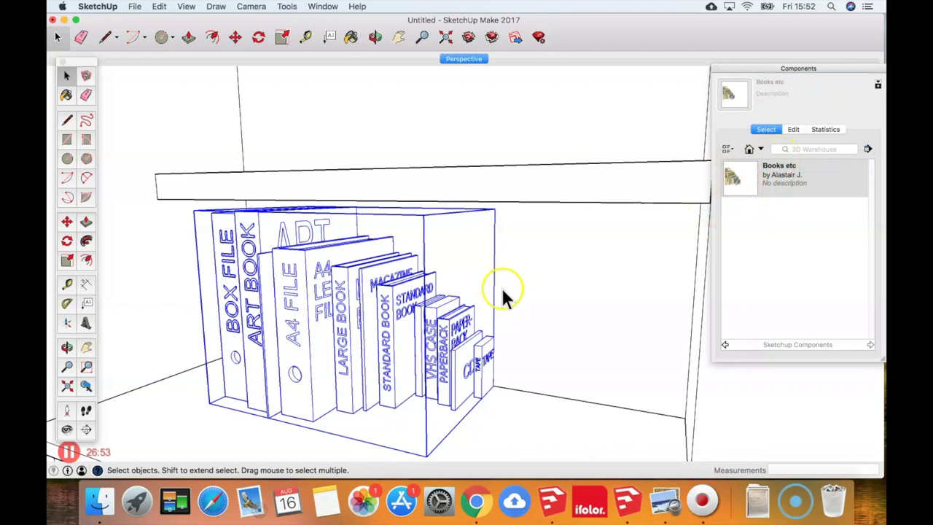
pyautogui.click(530, 268)
pyautogui.click(375, 302)
pyautogui.rightClick(333, 302)
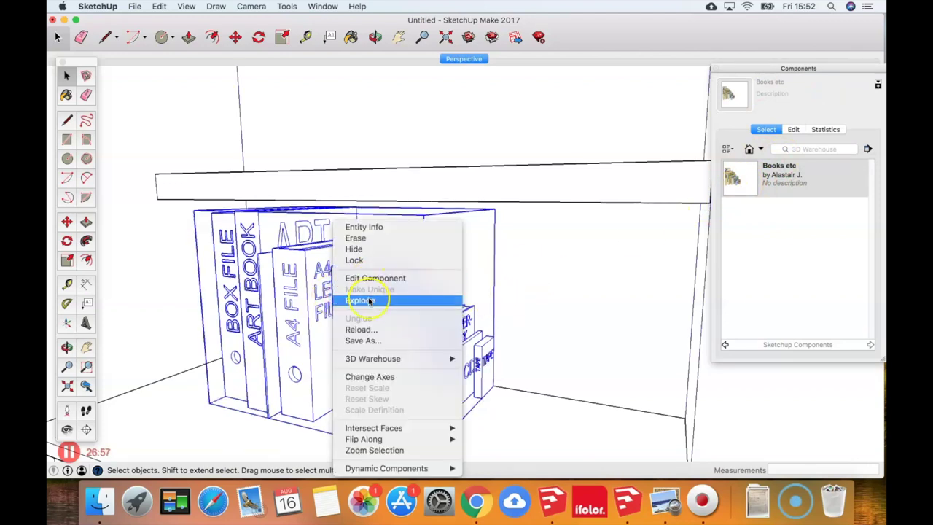
pyautogui.click(359, 300)
pyautogui.click(533, 315)
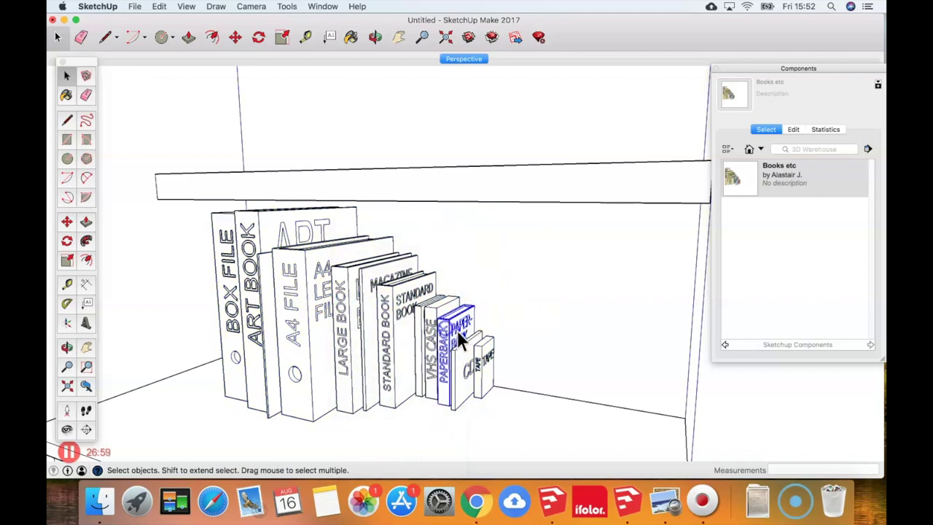
# Copy the paperback book from the left worktop onto the second shelf up in the left alcove
pyautogui.moveTo(457, 403); pyautogui.dragTo(535, 384, button='middle')
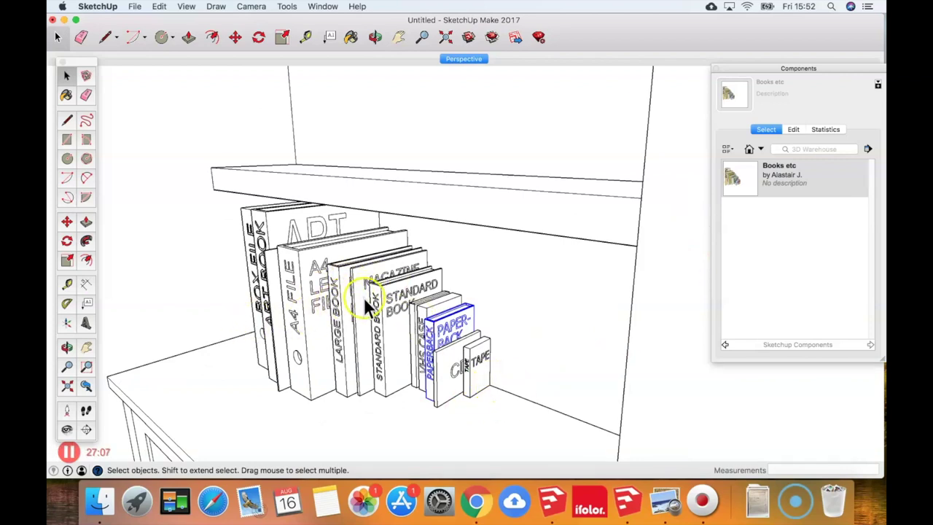
pyautogui.click(478, 378)
pyautogui.click(443, 330)
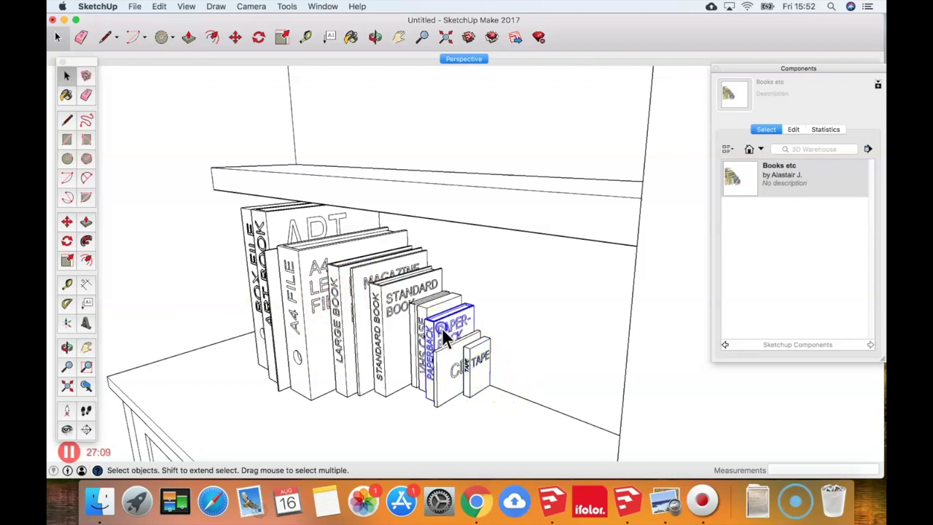
pyautogui.press('m')
pyautogui.press('alt')
pyautogui.click(507, 392)
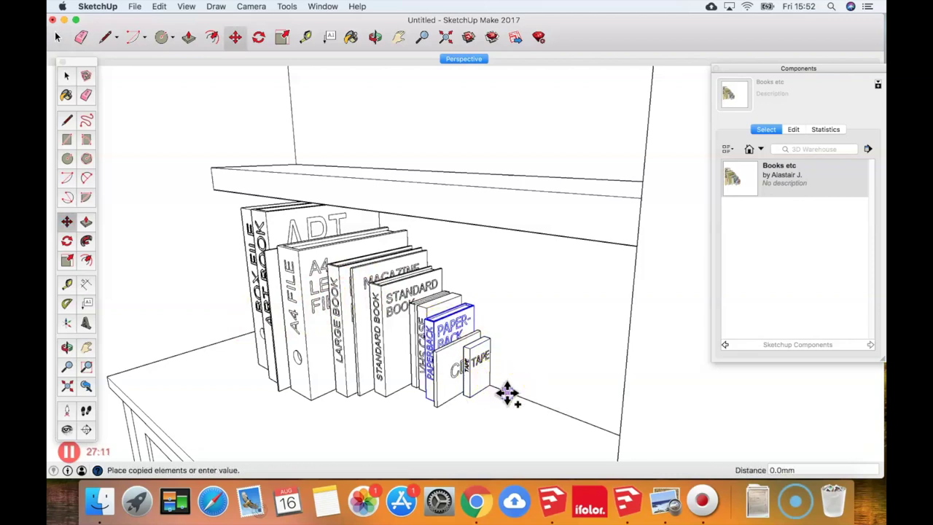
pyautogui.scroll(-6, 506, 393)
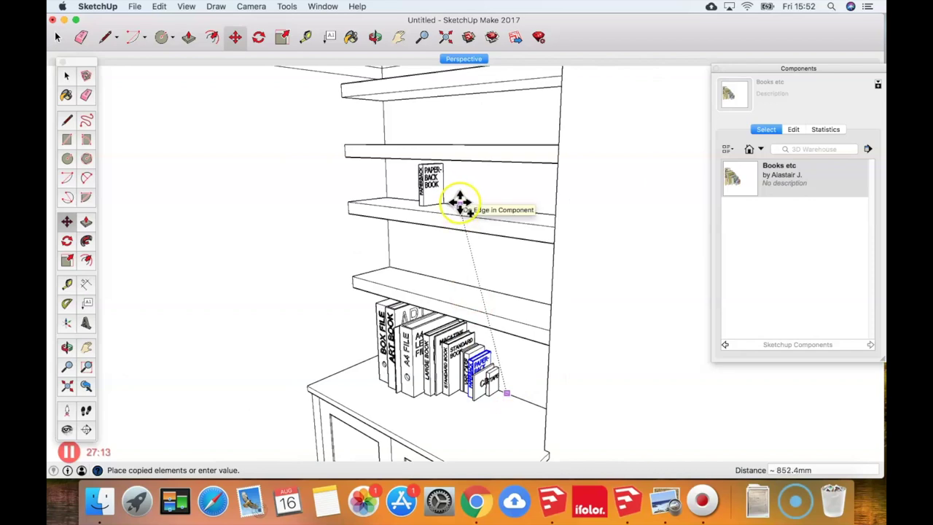
pyautogui.click(454, 201)
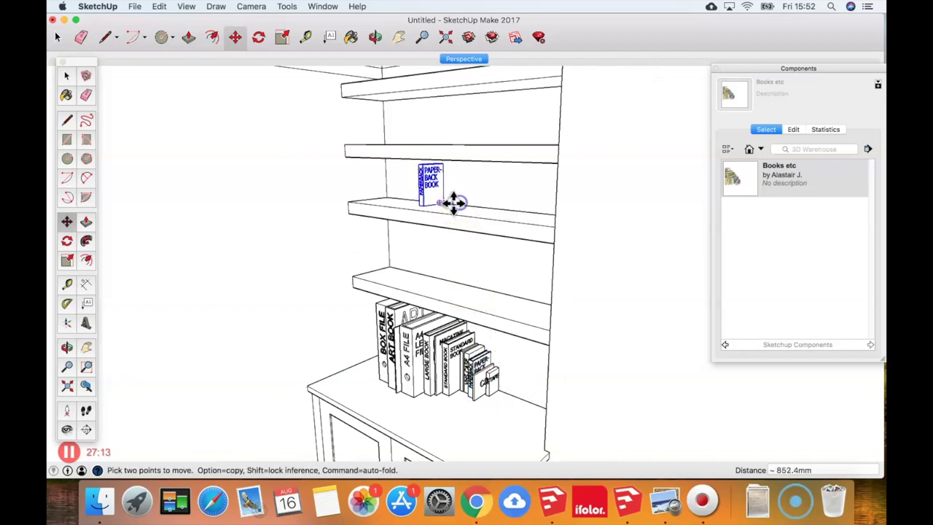
# Copy the DVD case from the worktop books onto the second shelf up, beside the copied paperback
pyautogui.press('space')
pyautogui.scroll(5, 470, 378)
pyautogui.click(470, 376)
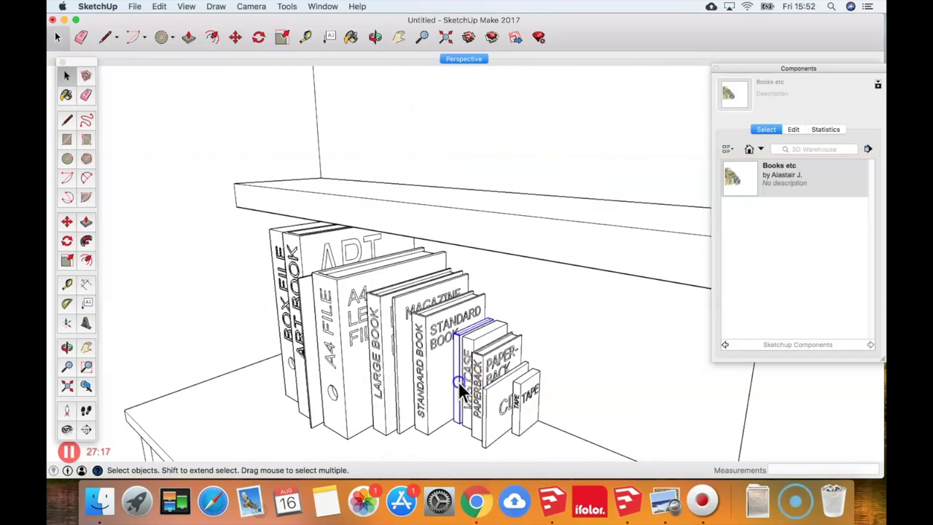
pyautogui.press('m')
pyautogui.click(560, 430)
pyautogui.press('alt')
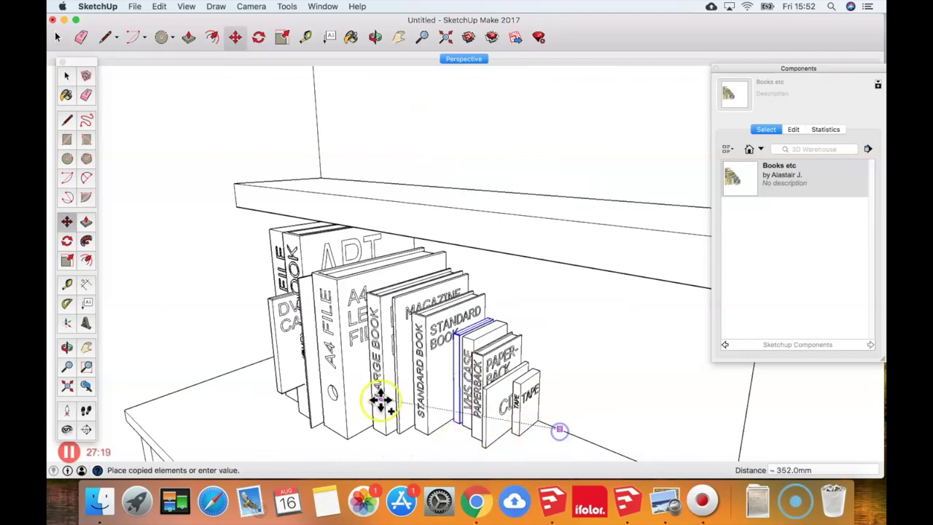
pyautogui.scroll(-6, 381, 397)
pyautogui.moveTo(448, 88); pyautogui.dragTo(430, 163, button='middle')
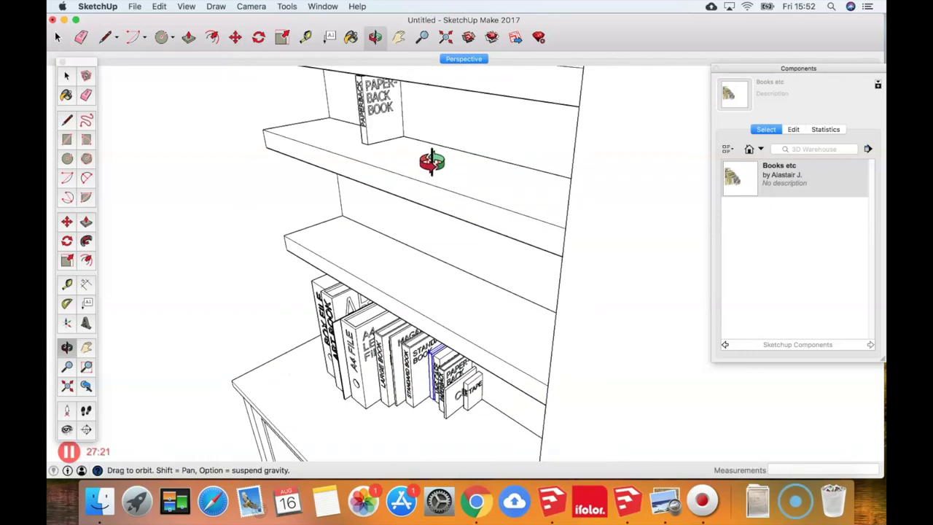
pyautogui.click(470, 153)
# Frame both alcoves in perspective and update the Perspective scene with this view
pyautogui.scroll(-8, 466, 210)
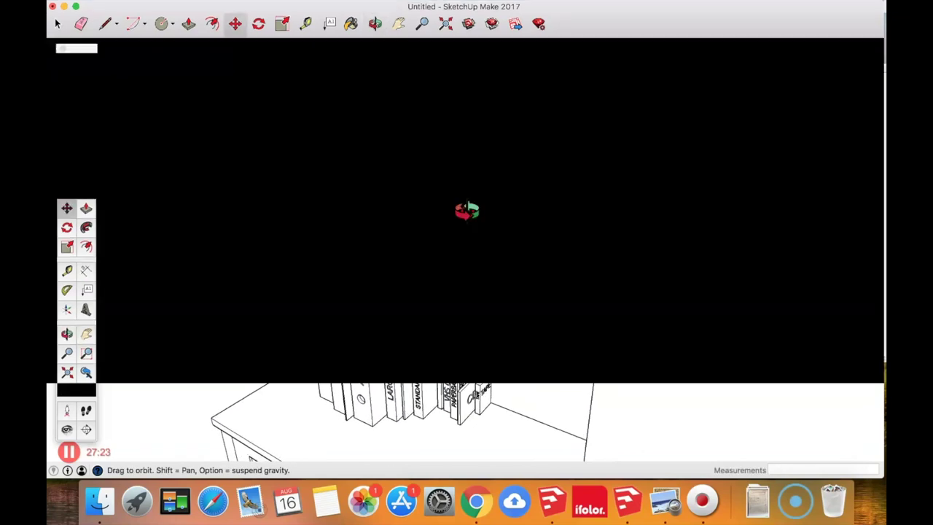
pyautogui.moveTo(467, 263)
pyautogui.keyDown('shift'); pyautogui.mouseDown(button='middle')
pyautogui.moveTo(376, 272)
pyautogui.moveTo(327, 291)
pyautogui.moveTo(371, 221)
pyautogui.moveTo(446, 230)
pyautogui.moveTo(255, 233)
pyautogui.moveTo(333, 211)
pyautogui.moveTo(344, 195)
pyautogui.mouseUp(button='middle'); pyautogui.keyUp('shift')
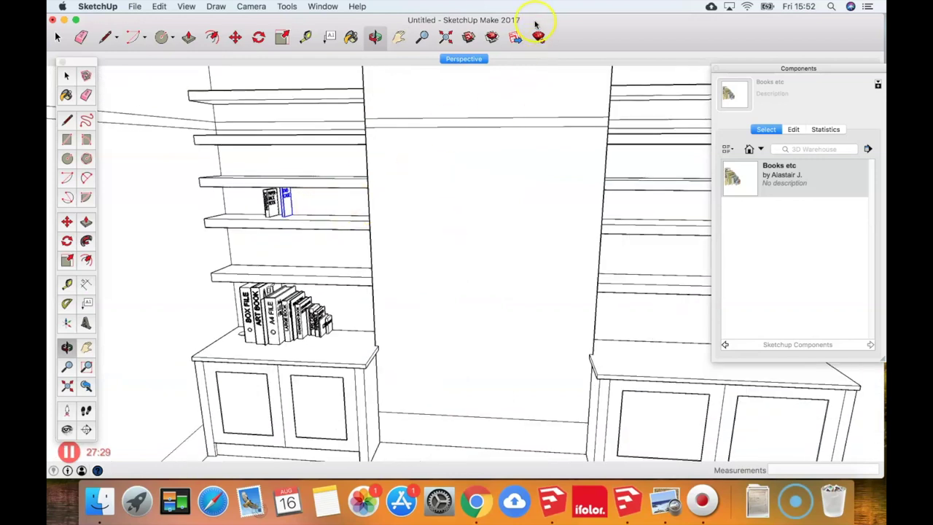
pyautogui.rightClick(467, 60)
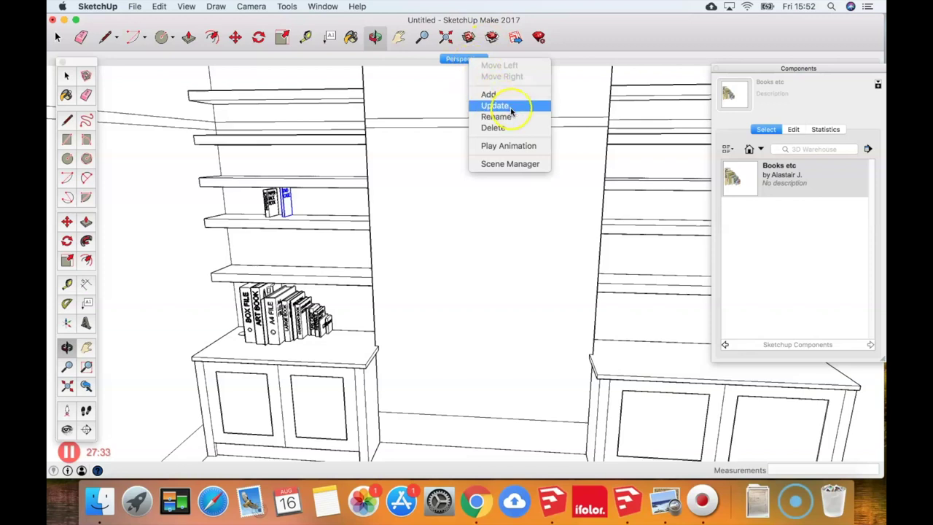
pyautogui.click(453, 59)
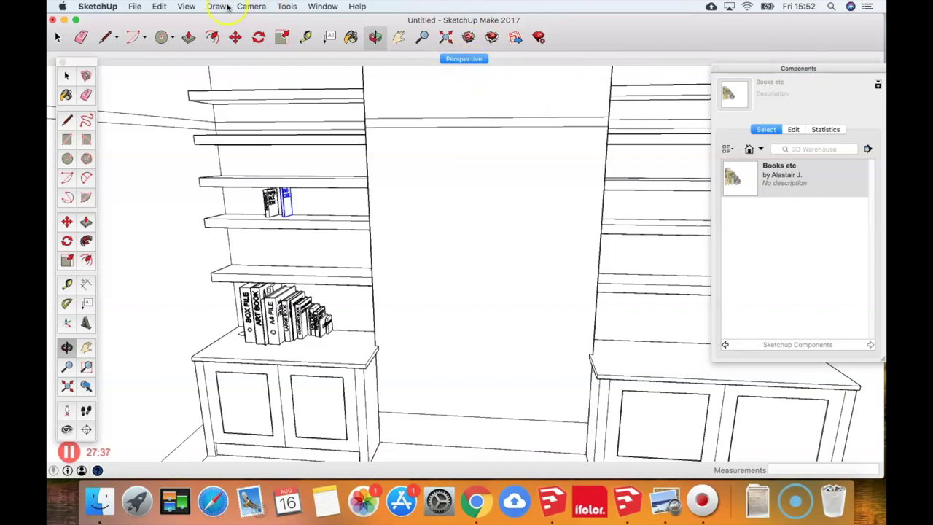
# Show the model in parallel projection from the standard front view, framing both alcoves clear of the Components window
pyautogui.click(191, 6)
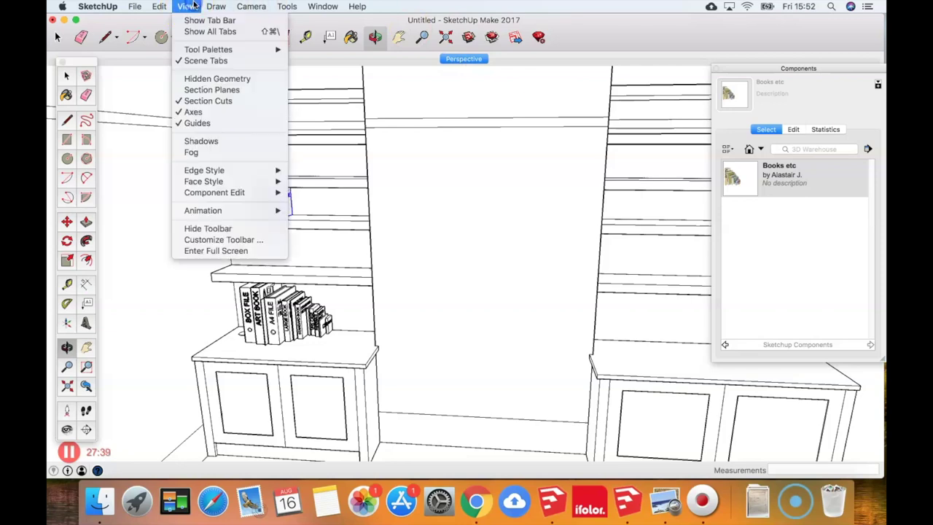
pyautogui.click(274, 62)
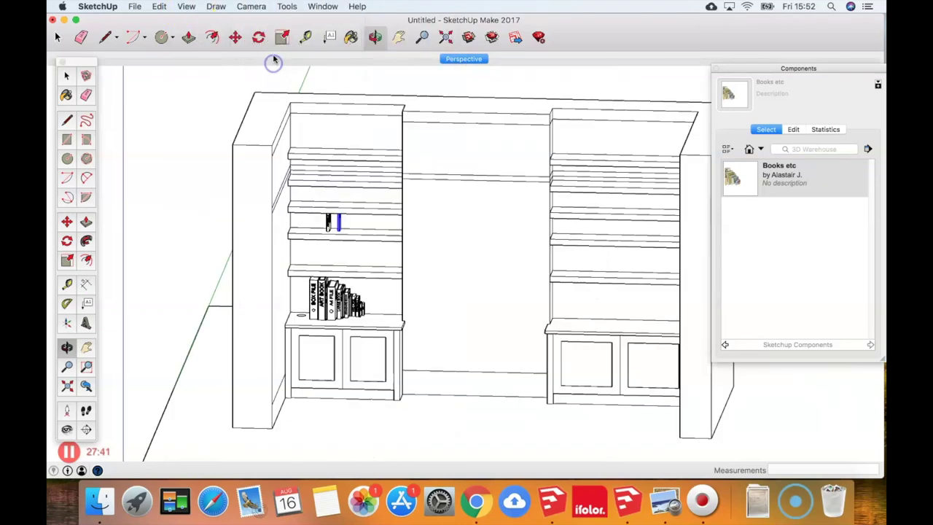
pyautogui.click(264, 7)
pyautogui.moveTo(277, 46)
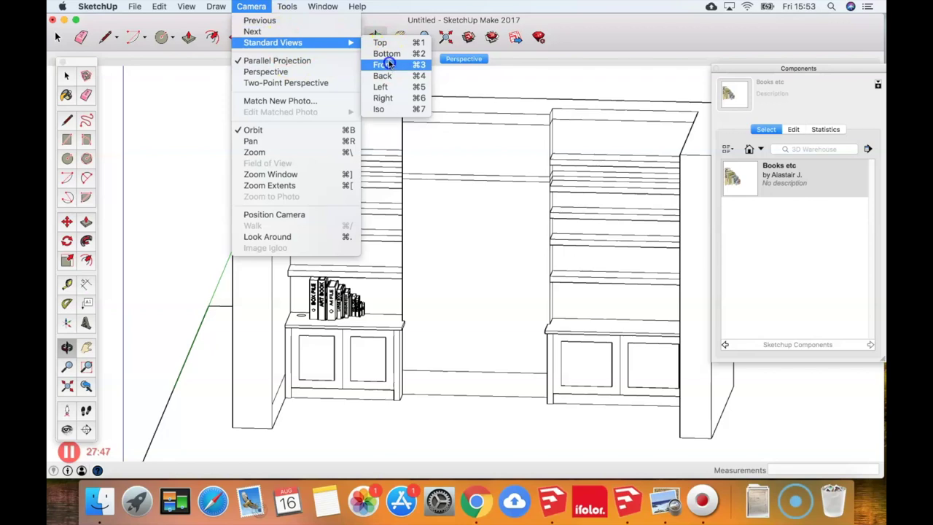
pyautogui.click(388, 64)
pyautogui.scroll(2, 539, 303)
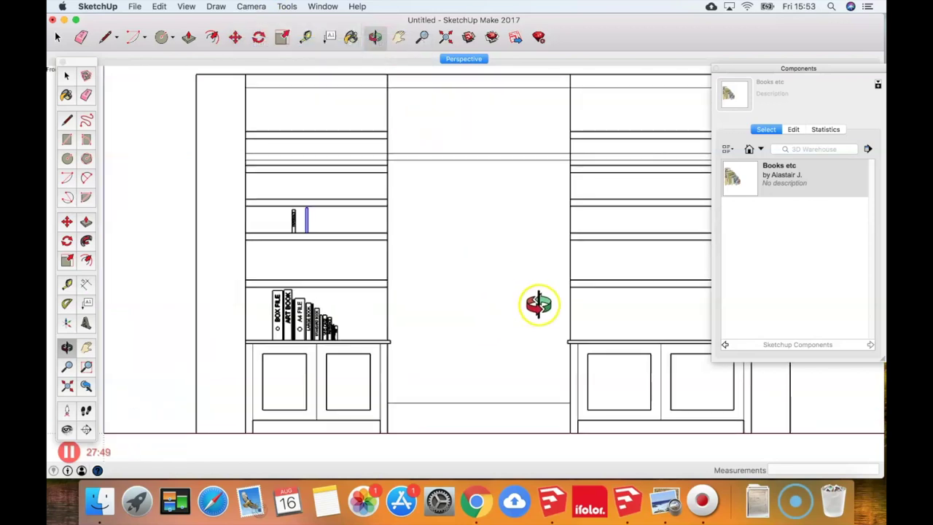
pyautogui.press('h')
pyautogui.moveTo(514, 274); pyautogui.dragTo(462, 277)
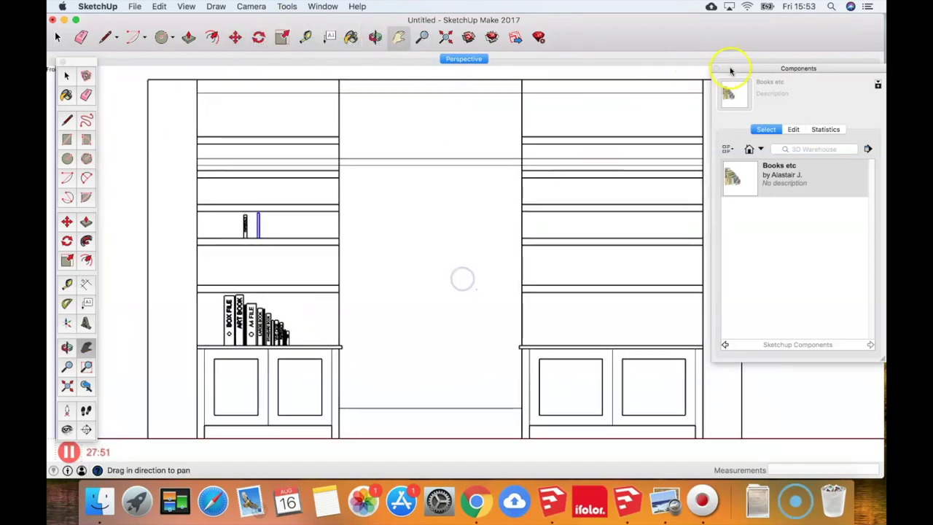
pyautogui.moveTo(733, 67); pyautogui.dragTo(794, 67)
pyautogui.click(66, 74)
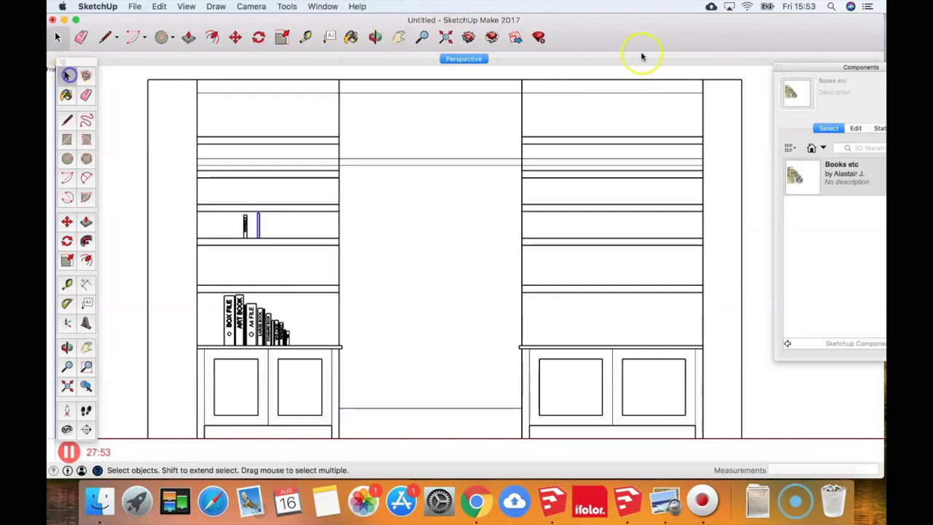
# Add a new scene for the front view and rename it Elevation
pyautogui.rightClick(475, 58)
pyautogui.click(462, 59)
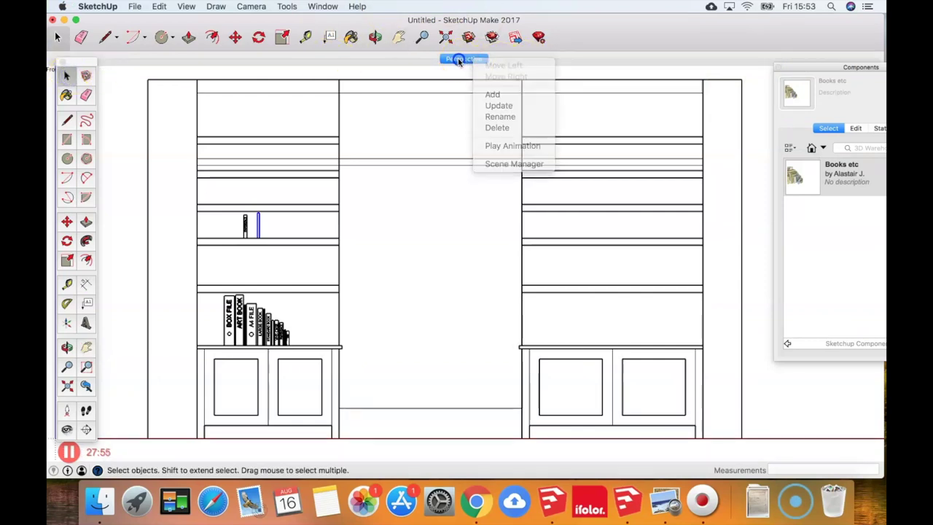
pyautogui.rightClick(458, 59)
pyautogui.click(479, 94)
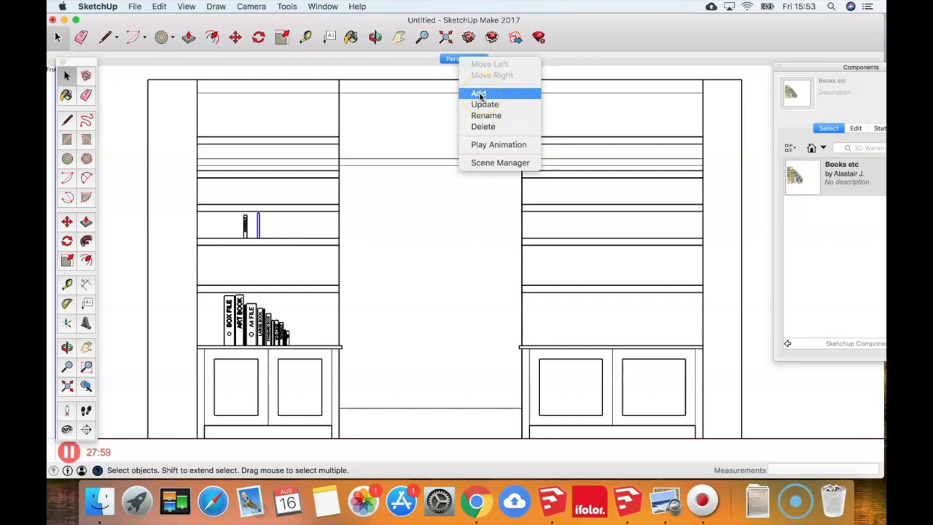
pyautogui.rightClick(487, 58)
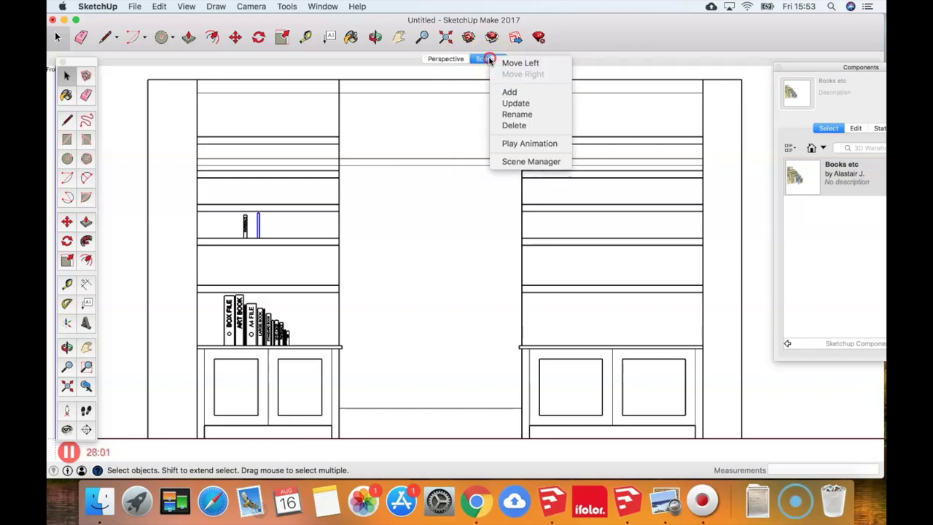
pyautogui.click(523, 117)
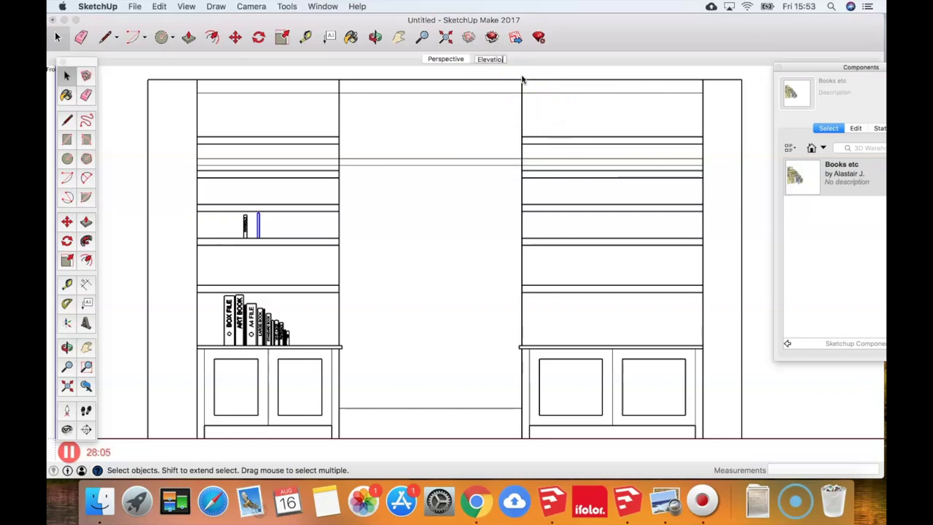
pyautogui.press('Return')
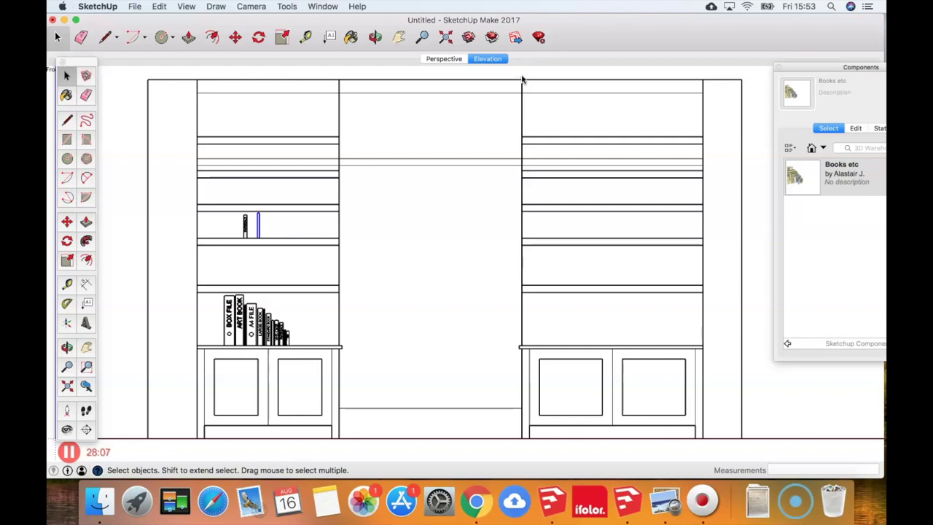
# Dimension the clear heights of the three upper gaps between the left alcove shelves
pyautogui.click(86, 285)
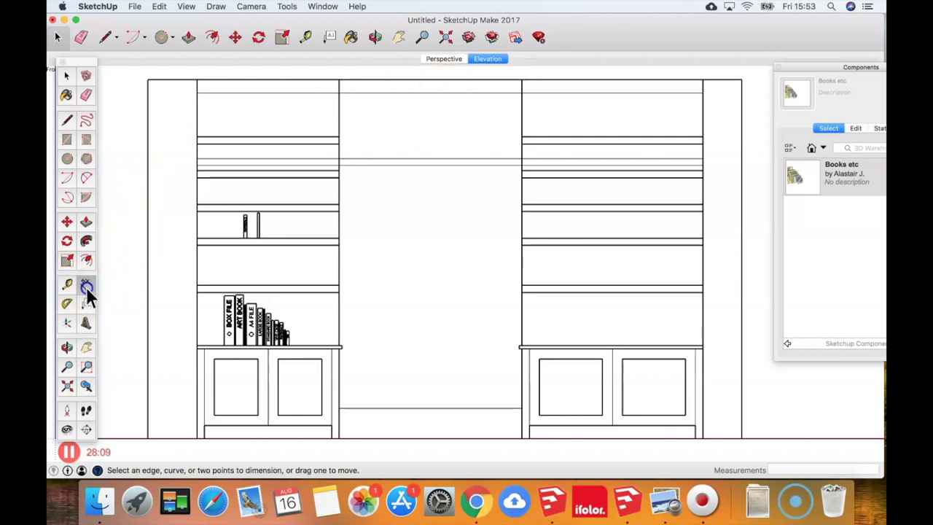
pyautogui.click(268, 144)
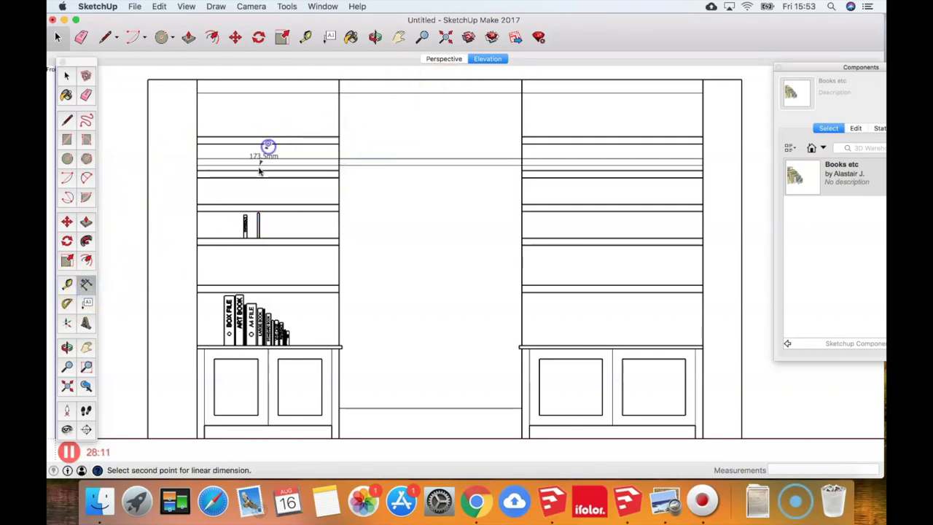
pyautogui.click(262, 169)
pyautogui.click(293, 176)
pyautogui.click(267, 178)
pyautogui.click(266, 204)
pyautogui.click(294, 203)
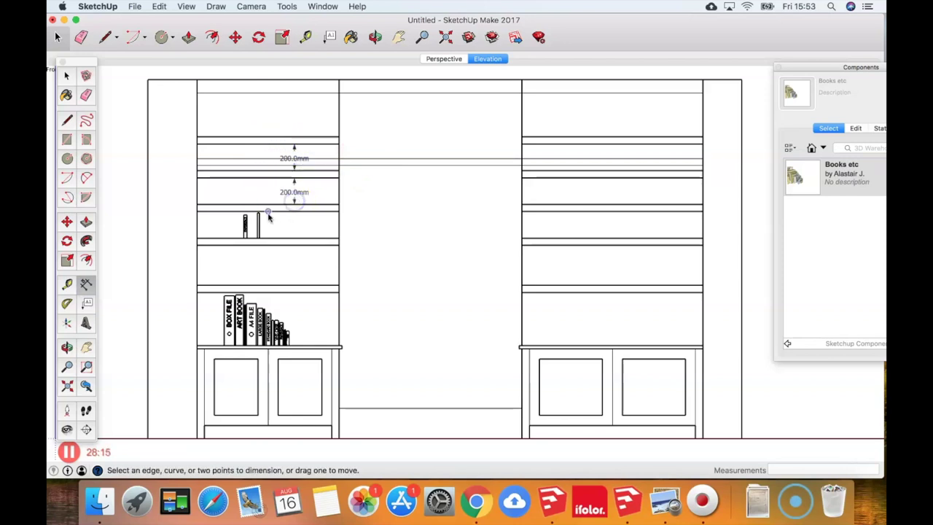
pyautogui.click(266, 212)
pyautogui.click(267, 241)
pyautogui.click(298, 237)
# Dimension the gap between the two lowest left alcove shelves and the gap from the lowest shelf down to the worktop
pyautogui.click(266, 245)
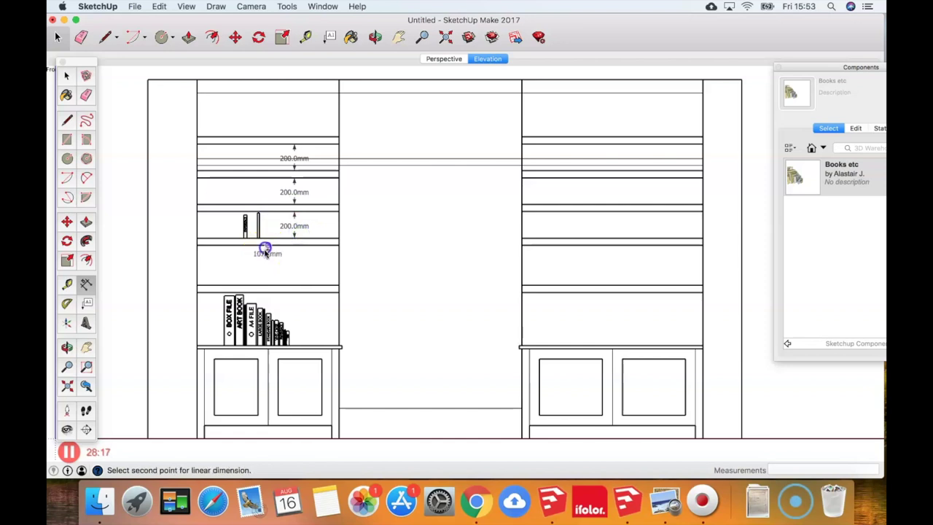
pyautogui.click(266, 286)
pyautogui.click(299, 281)
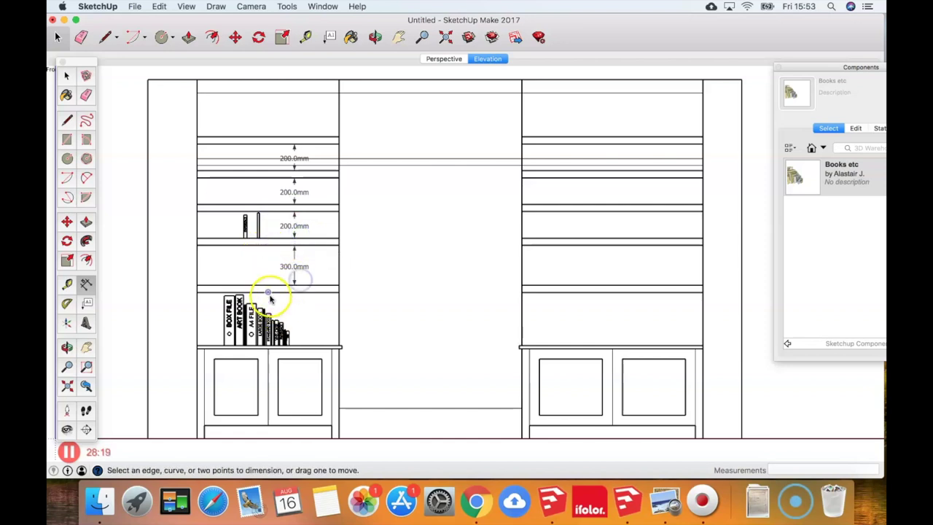
pyautogui.click(268, 292)
pyautogui.click(341, 345)
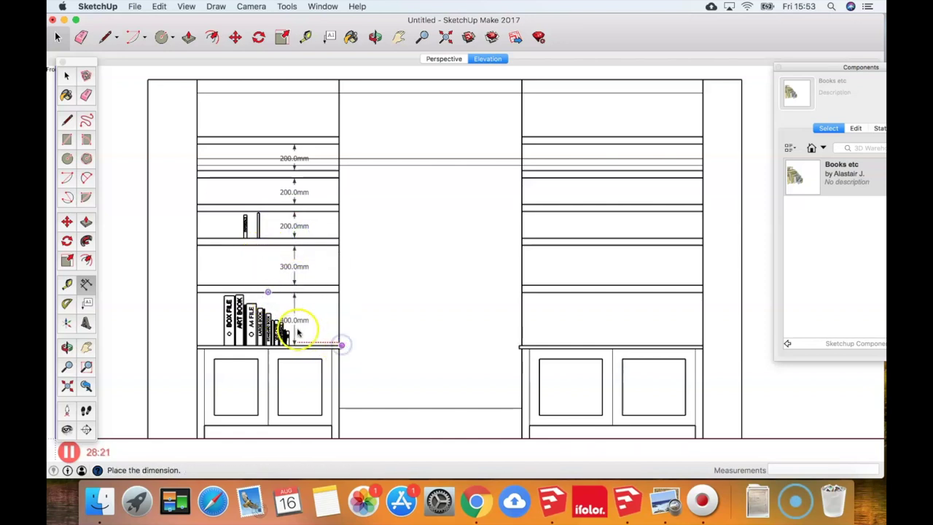
pyautogui.click(307, 329)
# Dimension the left cabinet's overall height from worktop to floor, placing the dimension beside the cabinet on the chimney breast
pyautogui.click(341, 345)
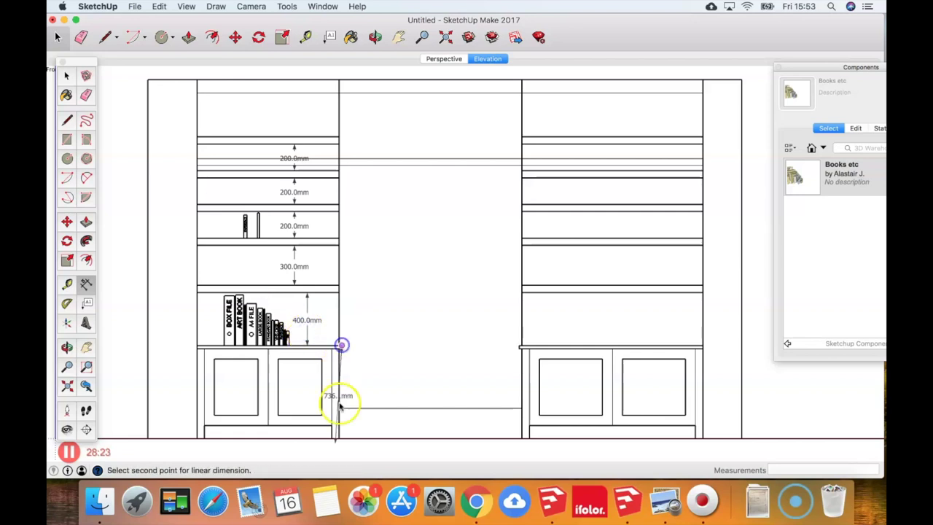
pyautogui.click(339, 436)
pyautogui.click(374, 428)
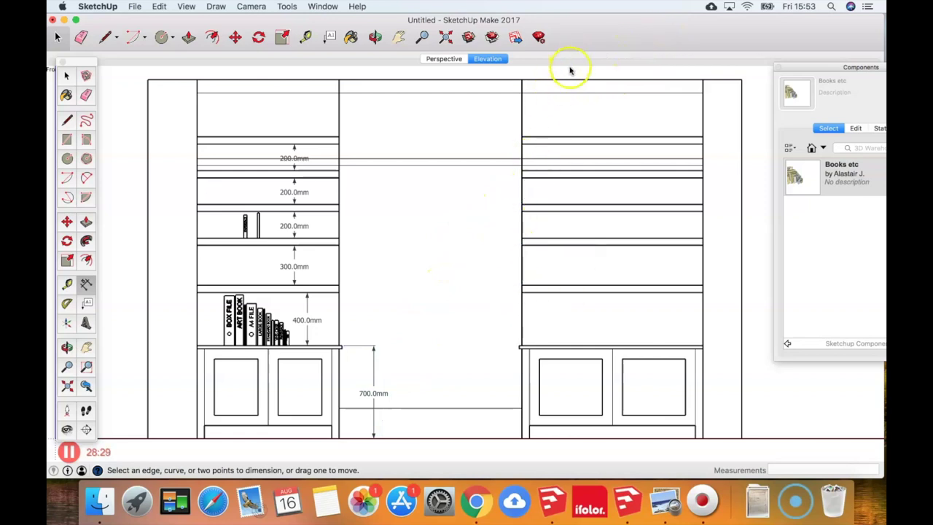
# Set the model's length units to decimal centimetres with whole-number precision
pyautogui.click(323, 5)
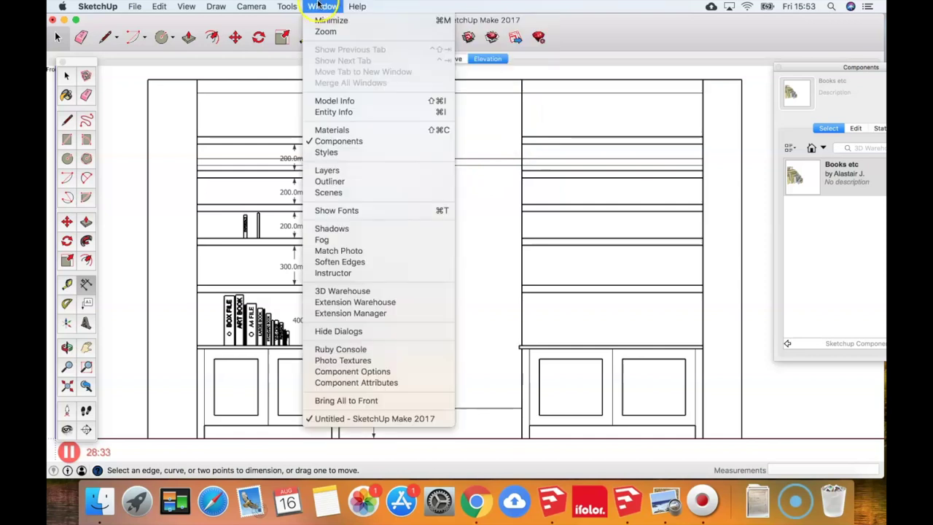
pyautogui.click(333, 100)
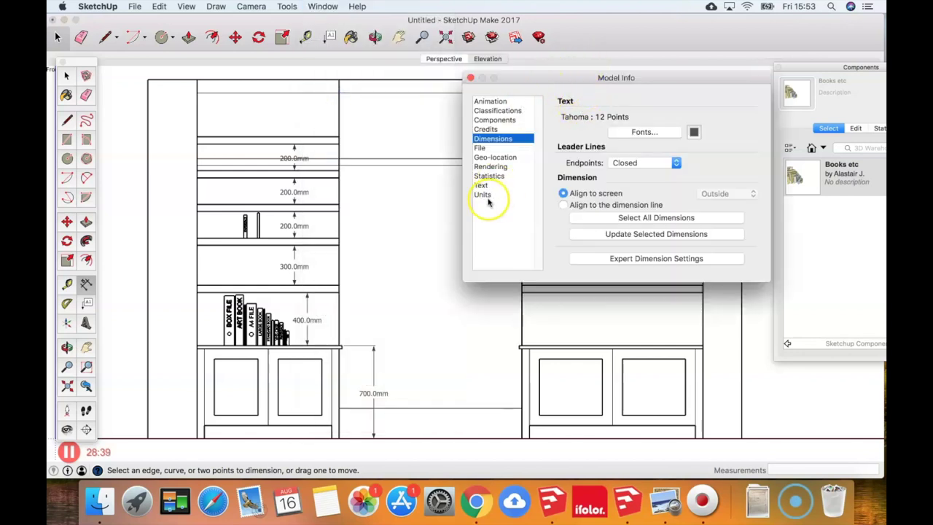
pyautogui.click(484, 194)
pyautogui.click(670, 132)
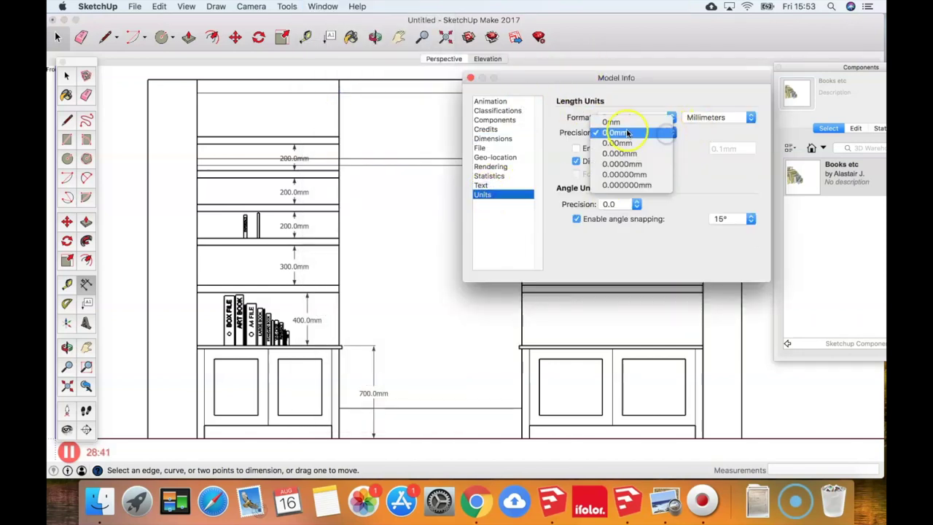
pyautogui.click(621, 122)
pyautogui.click(751, 118)
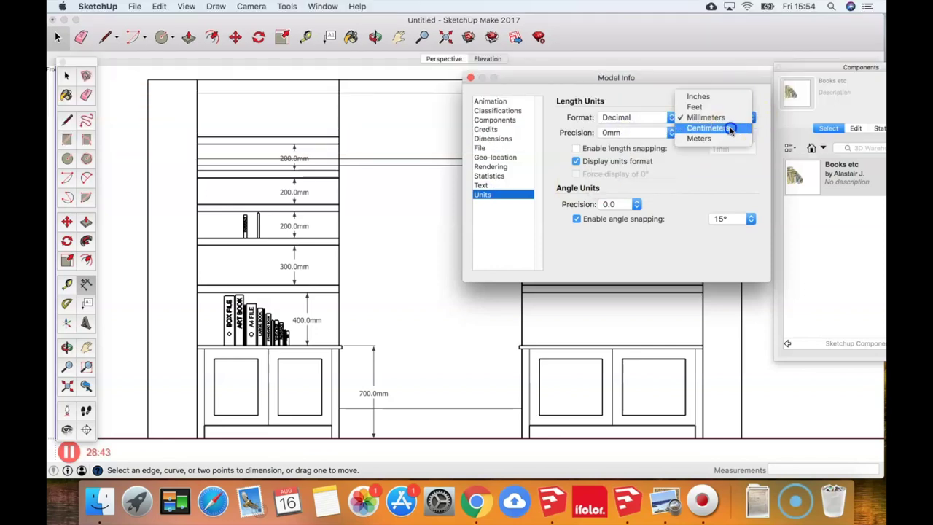
pyautogui.click(725, 127)
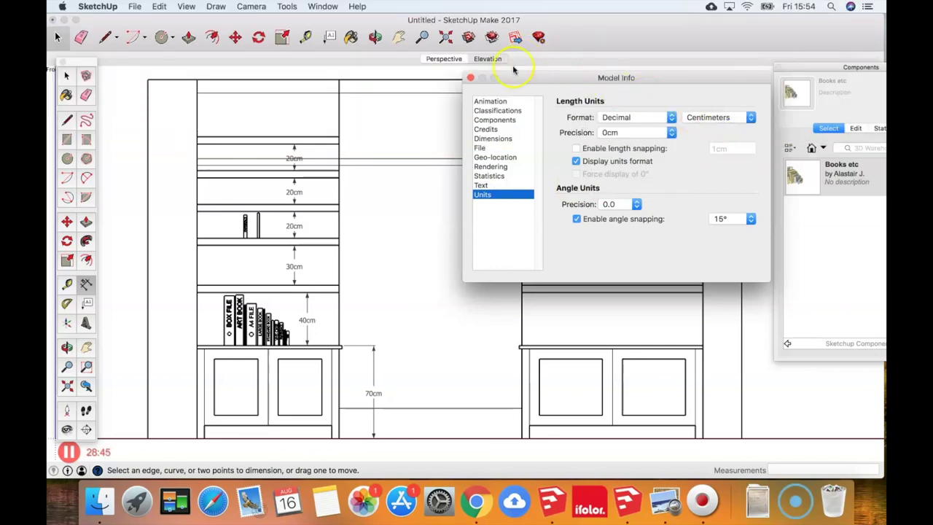
pyautogui.click(471, 78)
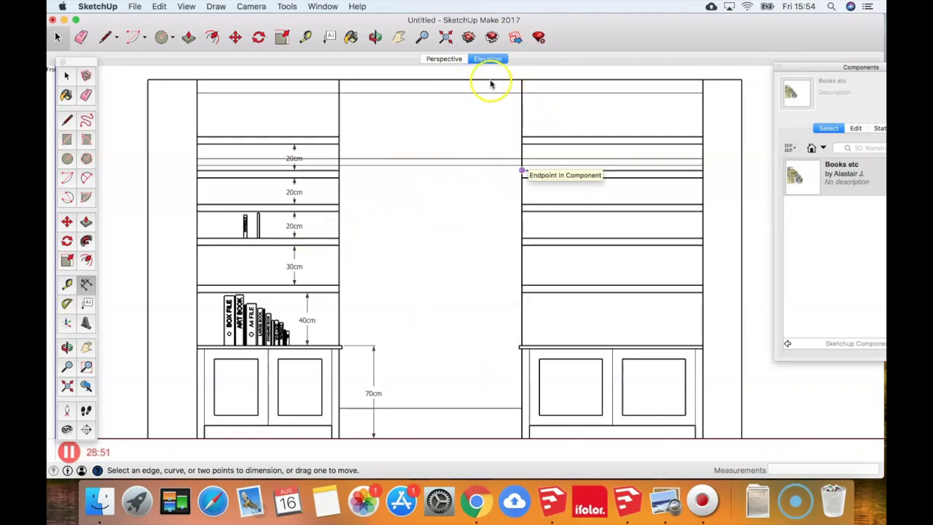
# Switch to the Perspective scene and bring up the model's layer list, arranged directly above the component browser
pyautogui.click(442, 59)
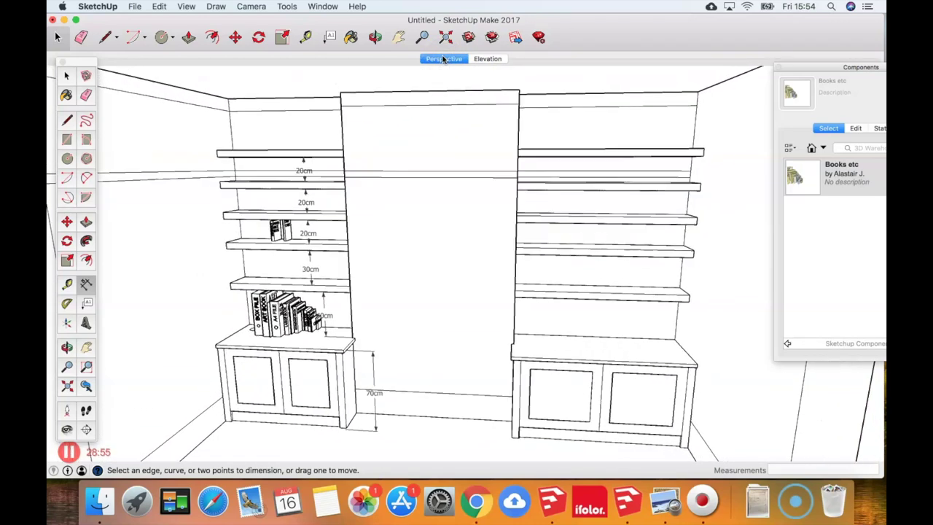
pyautogui.click(478, 159)
pyautogui.click(458, 58)
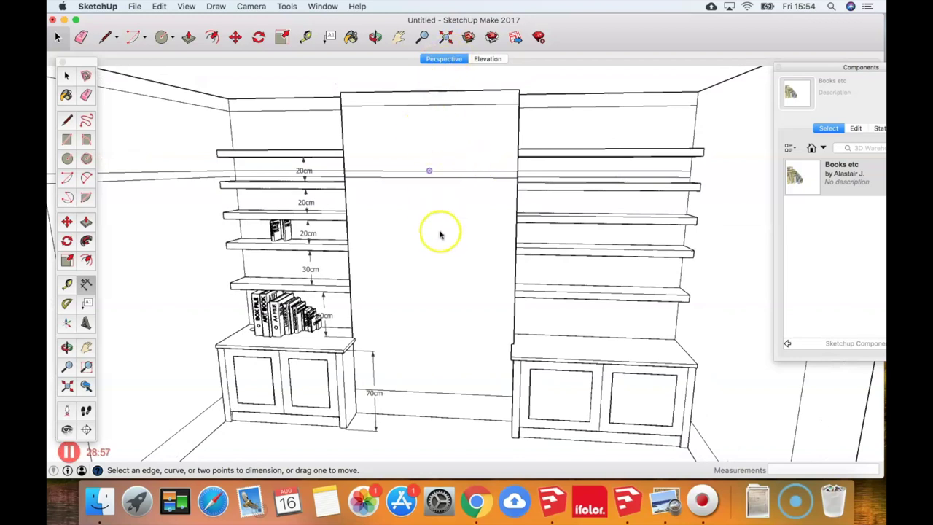
pyautogui.press('space')
pyautogui.click(314, 7)
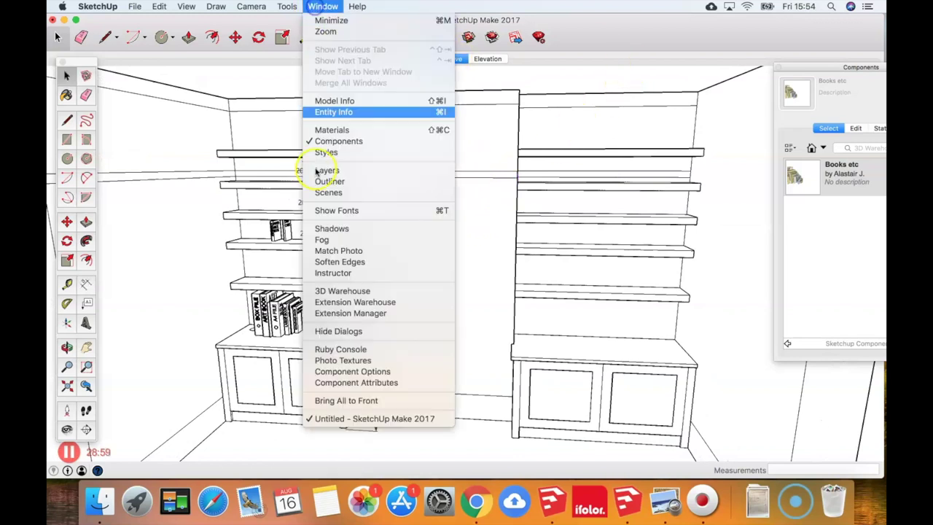
pyautogui.click(323, 171)
pyautogui.moveTo(790, 73); pyautogui.dragTo(739, 72)
pyautogui.moveTo(821, 68); pyautogui.dragTo(696, 178)
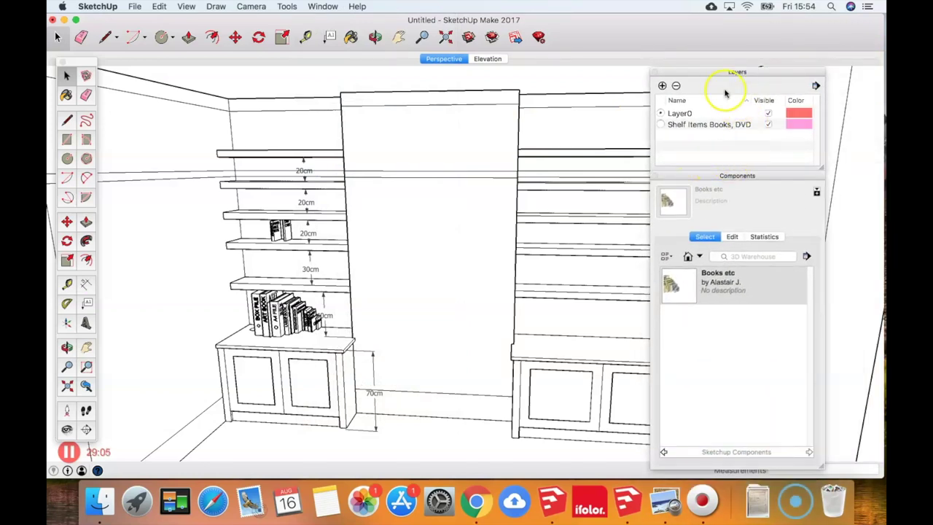
pyautogui.moveTo(712, 73); pyautogui.dragTo(715, 66)
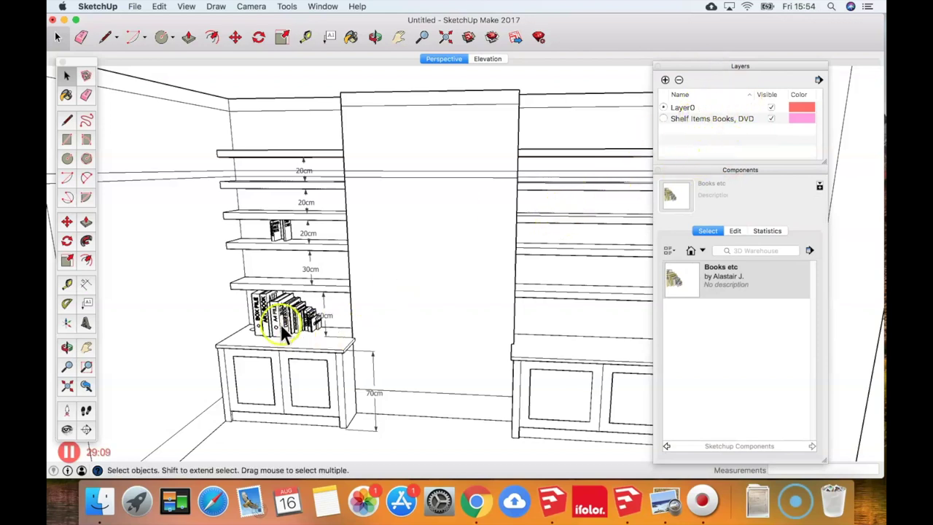
# Hide and show the Shelf Items Books, DVD layer repeatedly to check its effect on the books
pyautogui.click(769, 118)
pyautogui.click(769, 118)
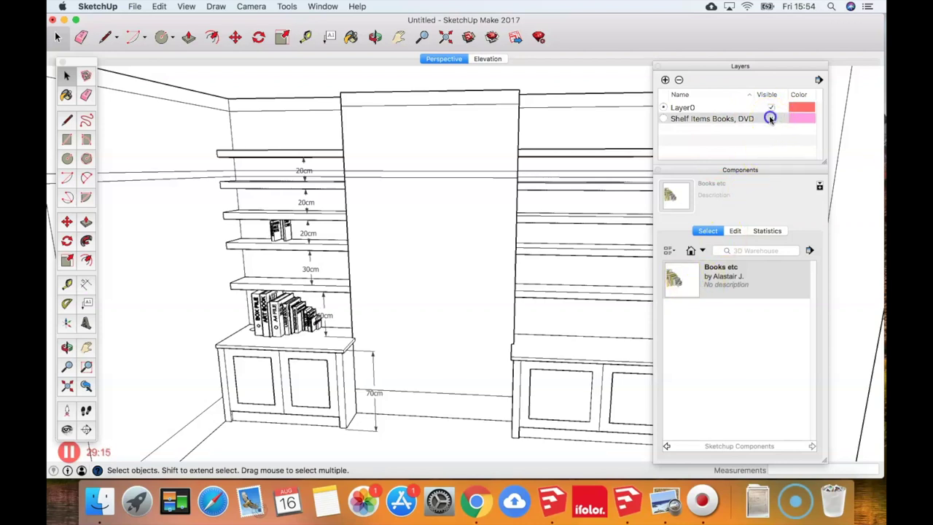
pyautogui.click(770, 118)
pyautogui.click(771, 118)
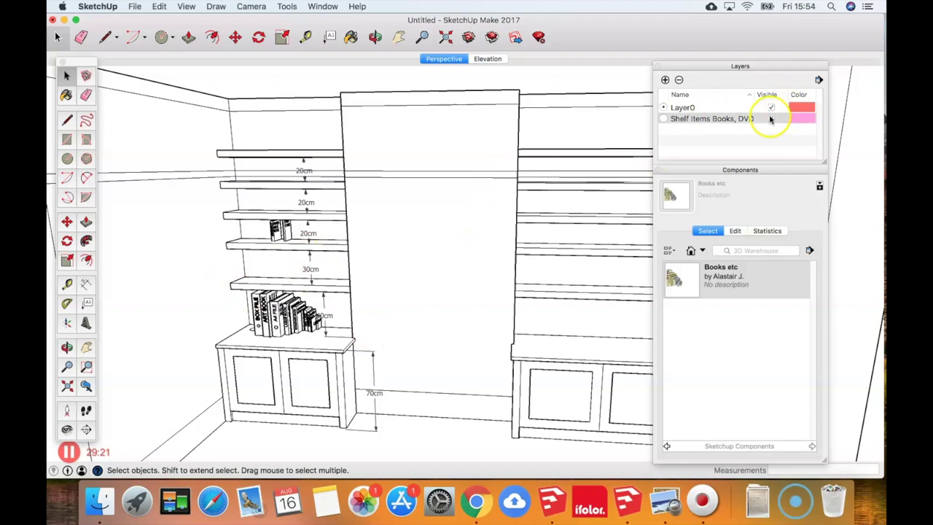
pyautogui.click(770, 118)
pyautogui.click(771, 118)
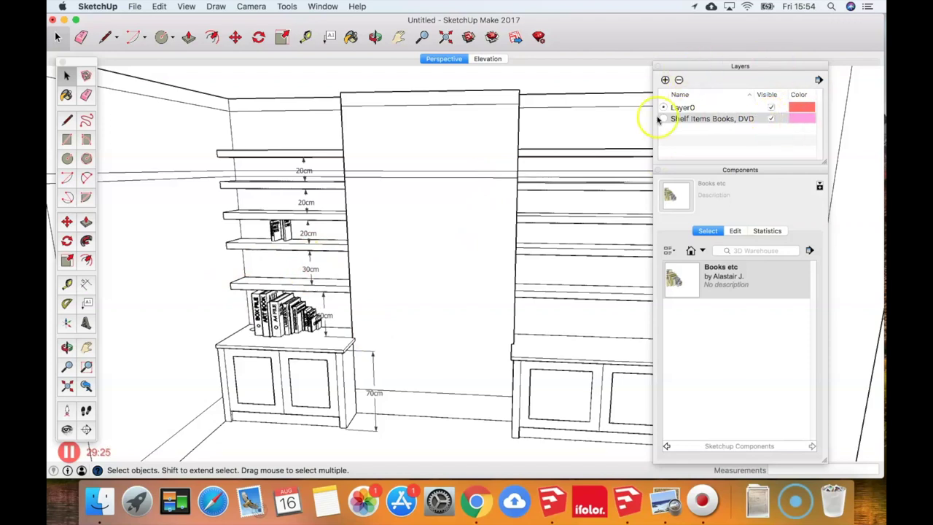
pyautogui.click(323, 6)
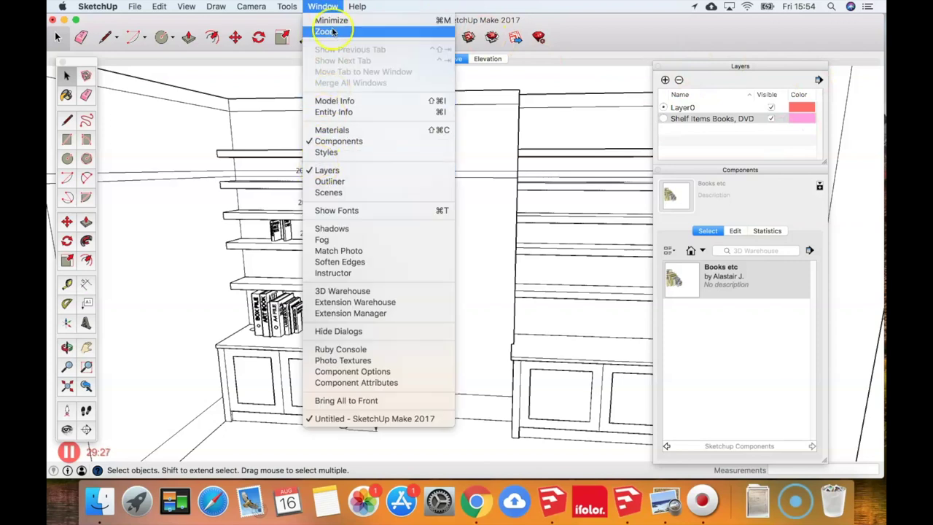
pyautogui.click(749, 101)
pyautogui.click(771, 119)
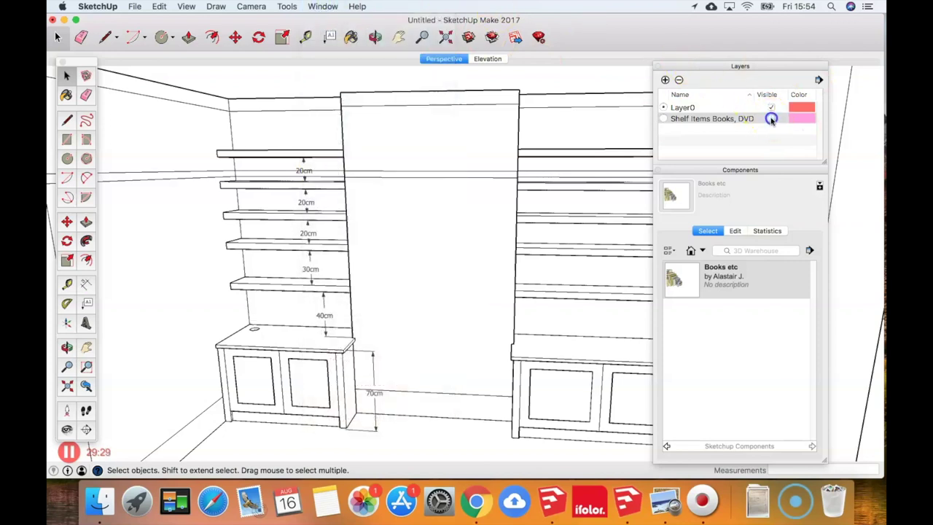
pyautogui.click(771, 119)
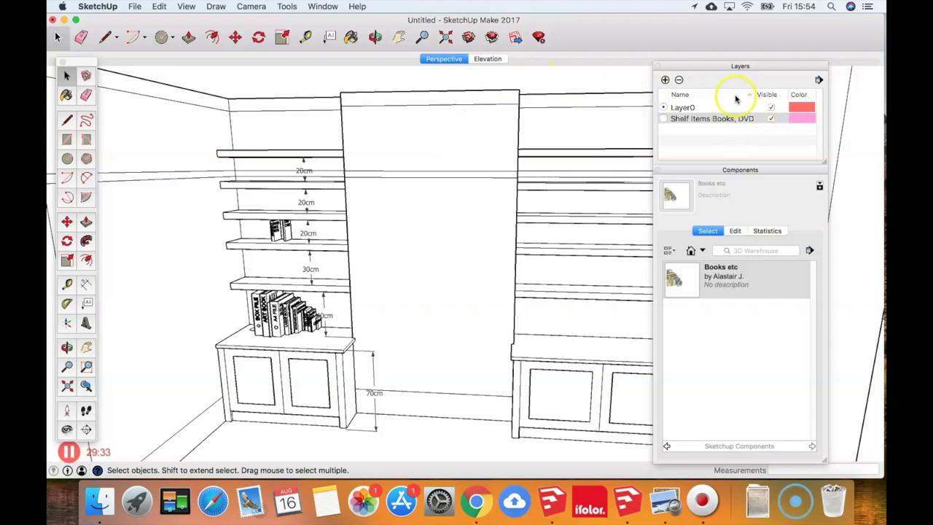
# Add a new layer named Dimensions
pyautogui.click(665, 80)
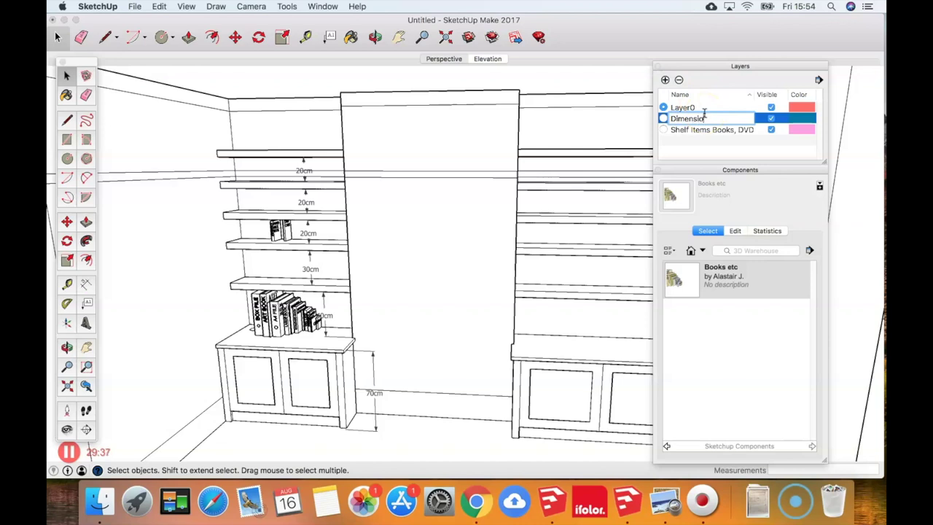
pyautogui.press('Return')
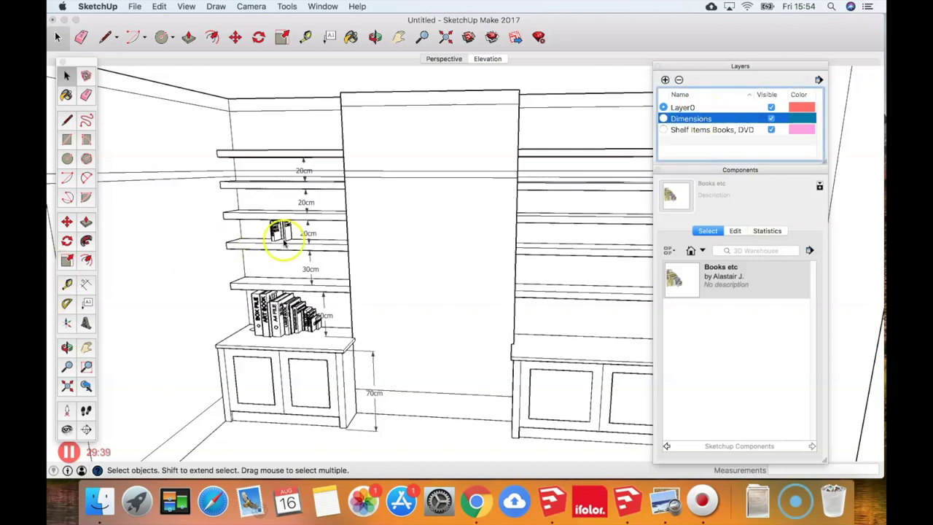
pyautogui.click(451, 215)
# Select the five shelf-gap dimensions and the cabinet height dimension one by one
pyautogui.click(300, 177)
pyautogui.keyDown('shift'); pyautogui.click(306, 202); pyautogui.keyUp('shift')
pyautogui.keyDown('shift'); pyautogui.click(308, 233); pyautogui.keyUp('shift')
pyautogui.keyDown('shift'); pyautogui.click(310, 269); pyautogui.keyUp('shift')
pyautogui.keyDown('shift'); pyautogui.click(324, 317); pyautogui.keyUp('shift')
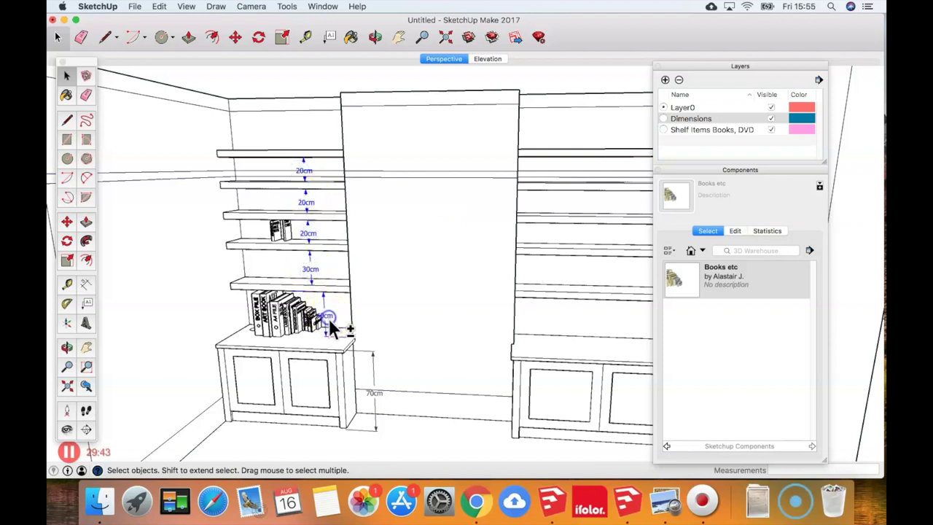
pyautogui.keyDown('shift'); pyautogui.click(376, 395); pyautogui.keyUp('shift')
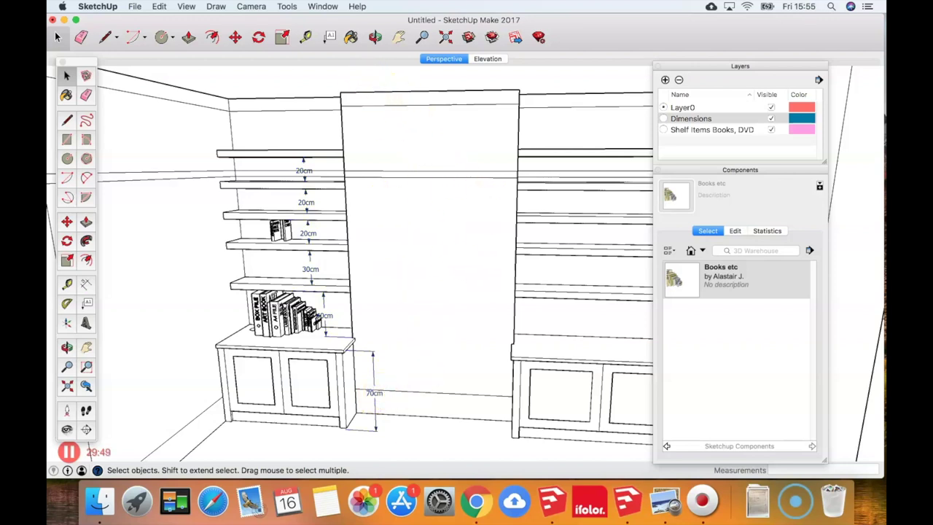
# Select all dimensions in the model at once through the model-wide dimension settings
pyautogui.click(322, 6)
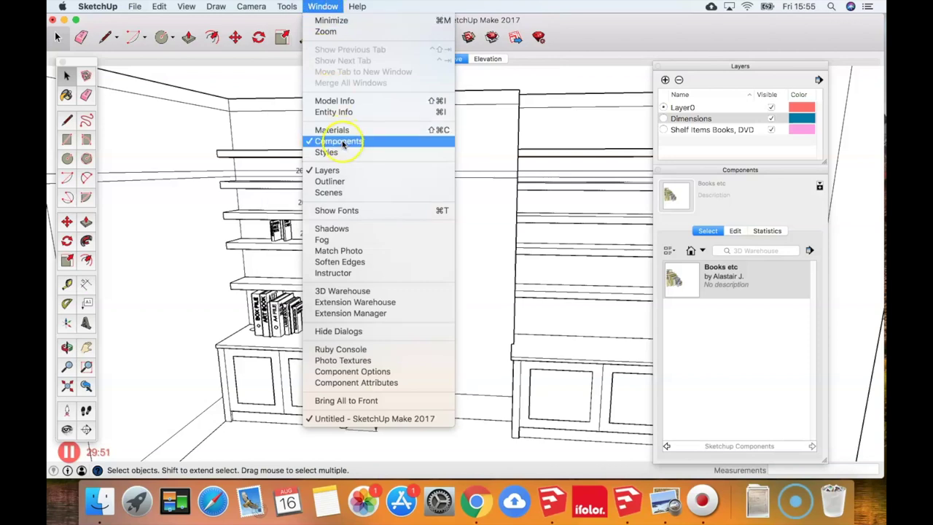
pyautogui.click(527, 163)
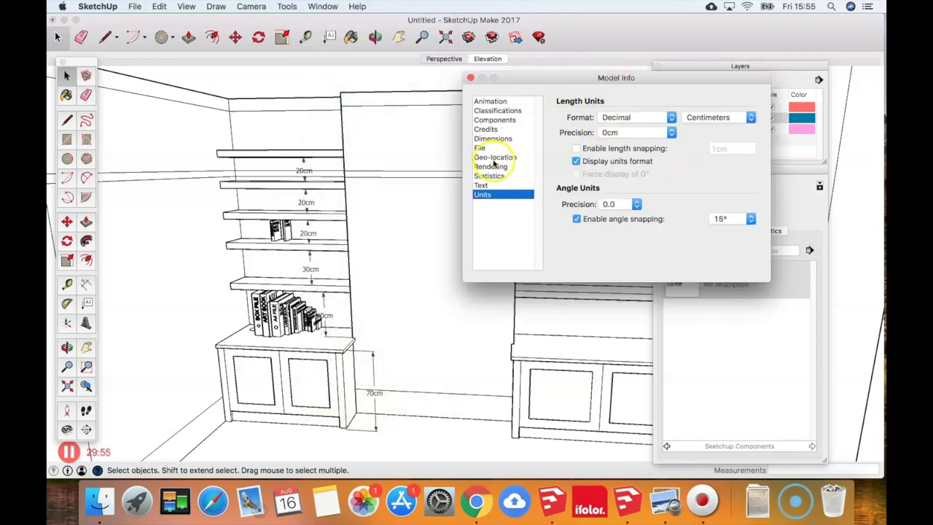
pyautogui.click(503, 140)
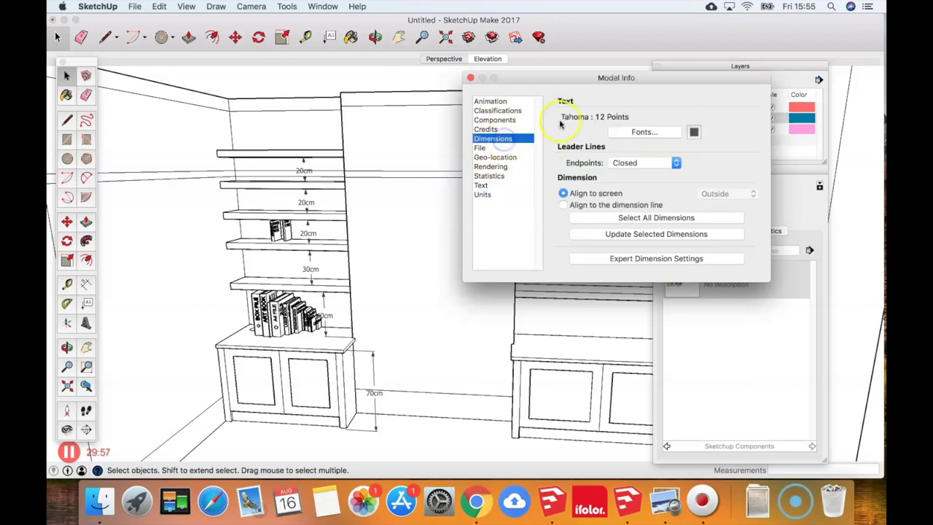
pyautogui.moveTo(561, 80); pyautogui.dragTo(477, 68)
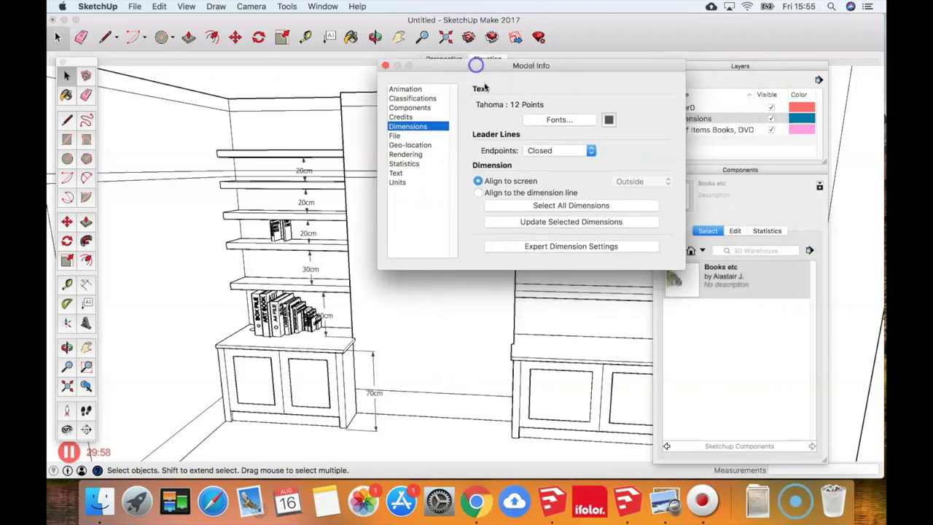
pyautogui.click(519, 205)
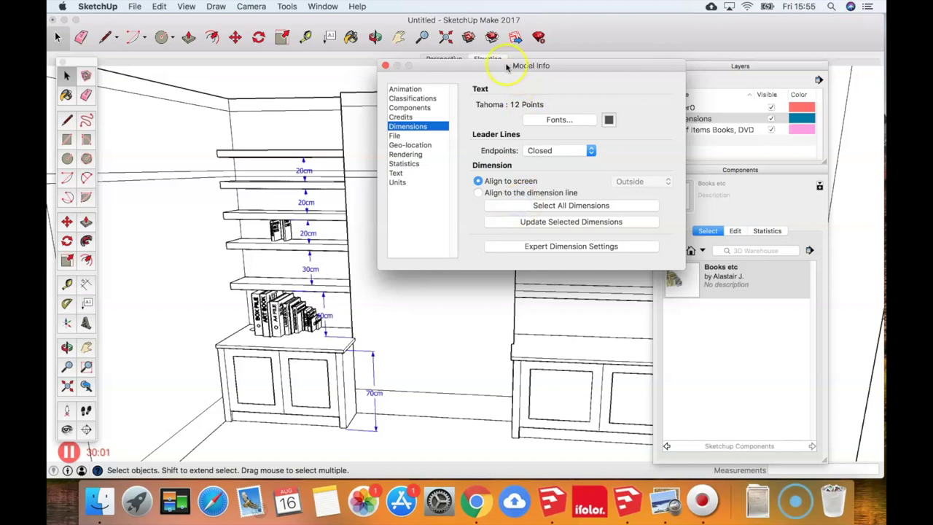
pyautogui.moveTo(507, 67); pyautogui.dragTo(492, 92)
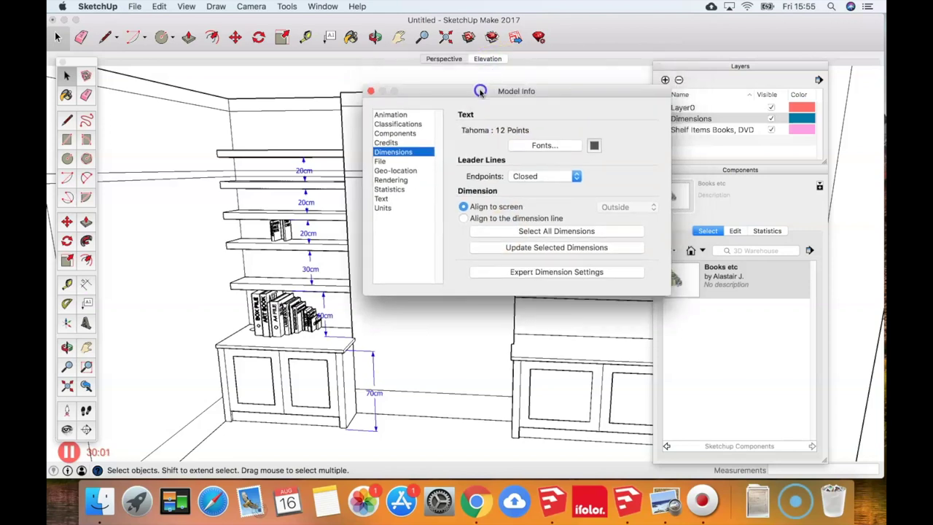
pyautogui.click(369, 92)
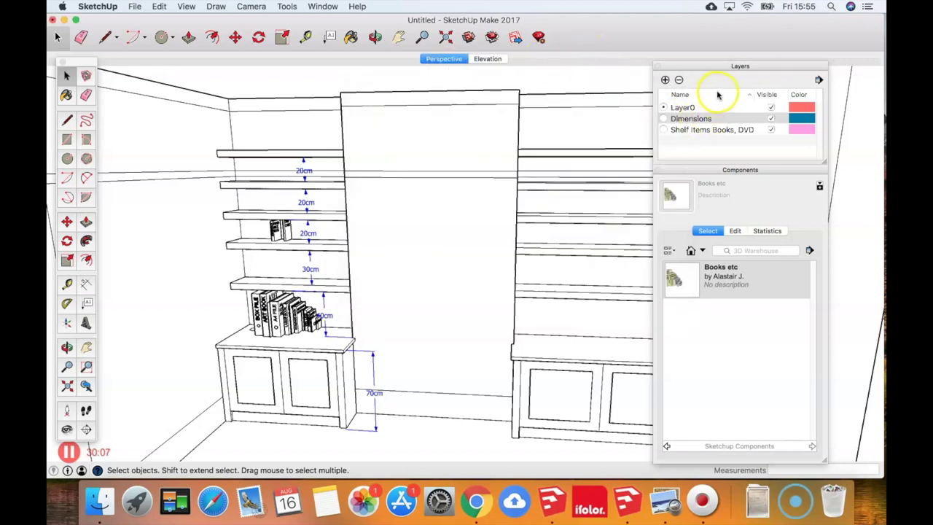
# Assign the selected linear dimensions to the Dimensions layer in their entity properties
pyautogui.rightClick(304, 203)
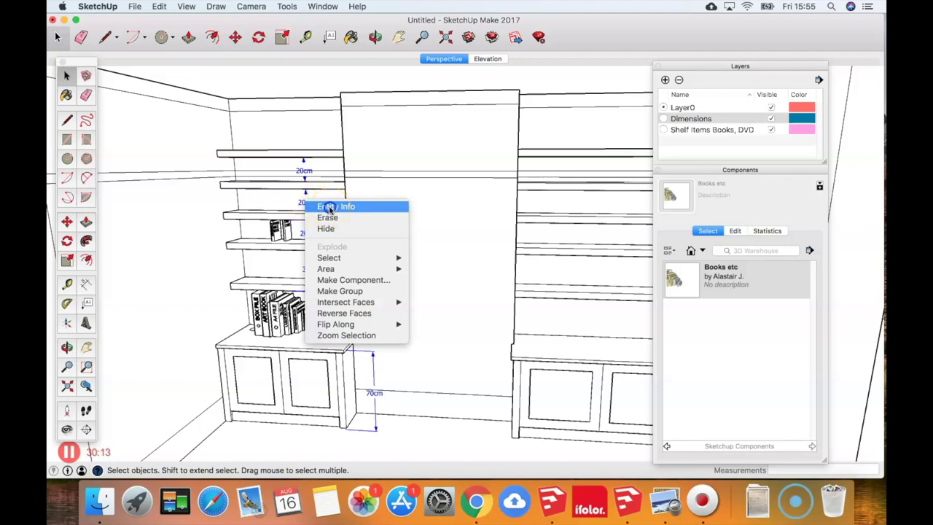
pyautogui.click(329, 207)
pyautogui.moveTo(474, 188); pyautogui.dragTo(585, 189)
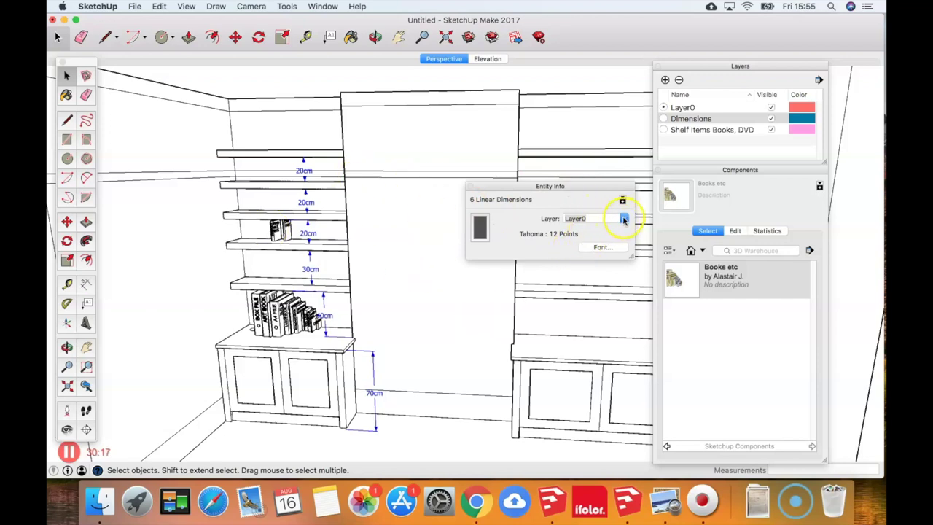
pyautogui.click(624, 218)
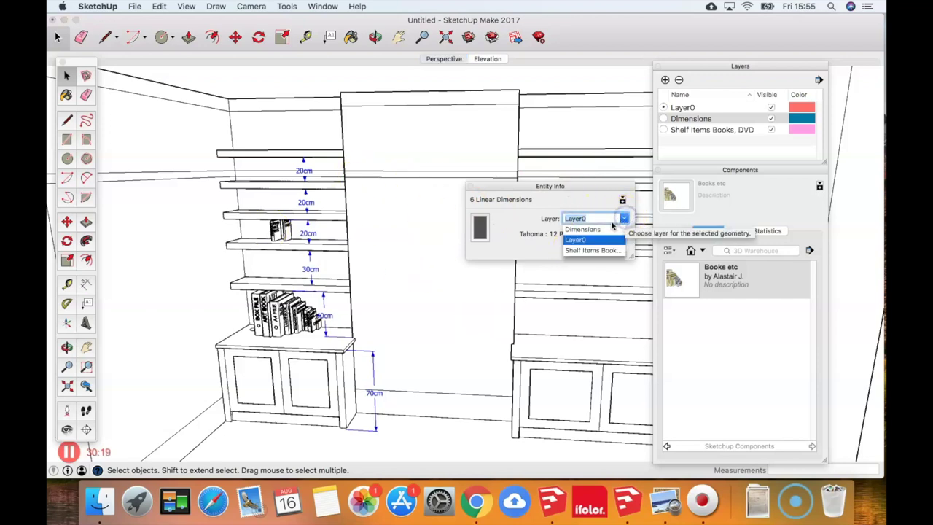
pyautogui.click(587, 230)
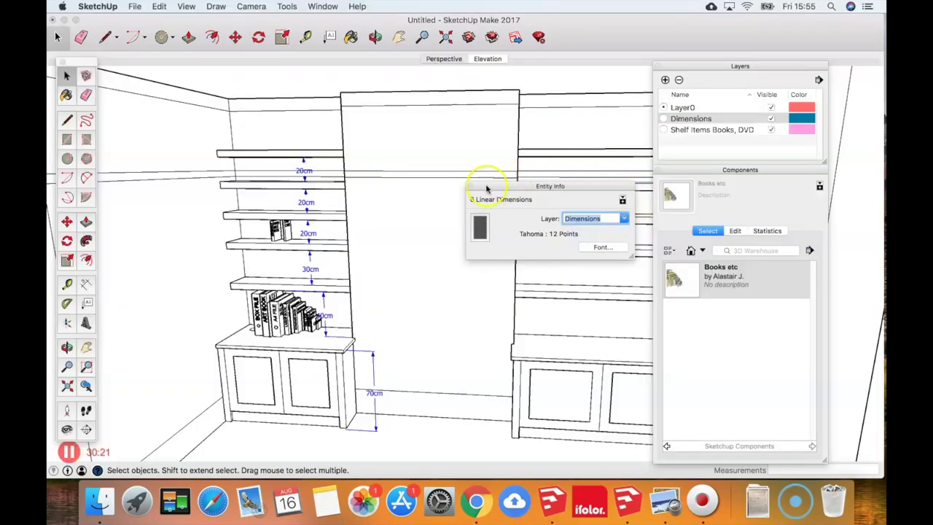
pyautogui.click(474, 186)
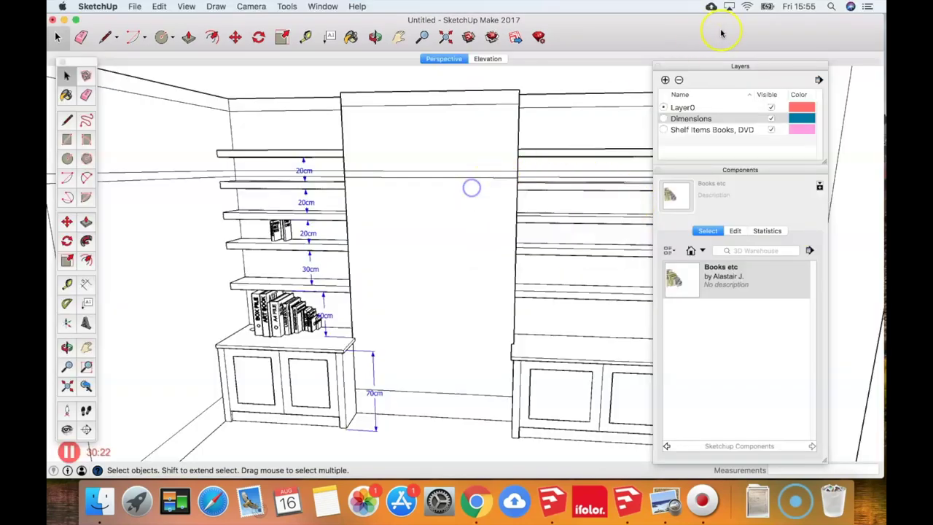
# Hide and show the Dimensions layer to check that it controls the shelf and cabinet dimensions
pyautogui.click(770, 118)
pyautogui.click(770, 118)
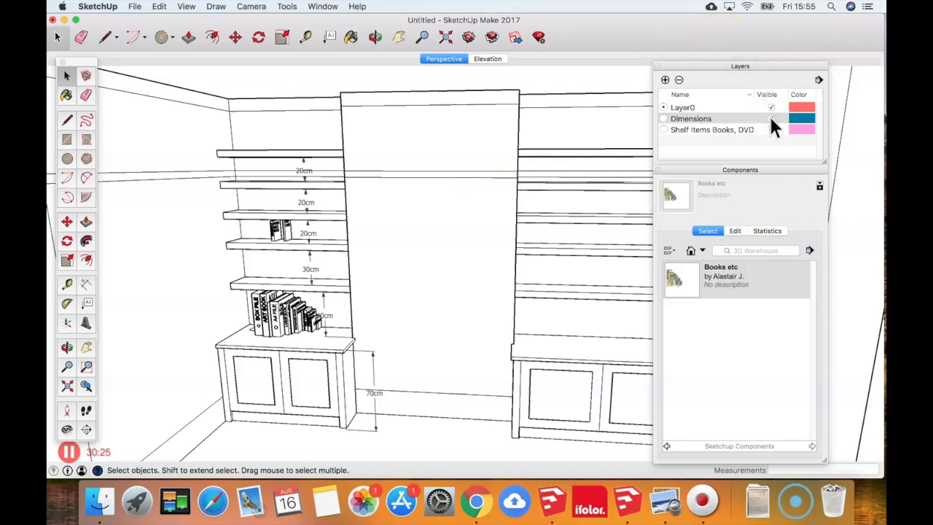
pyautogui.click(771, 118)
pyautogui.click(770, 118)
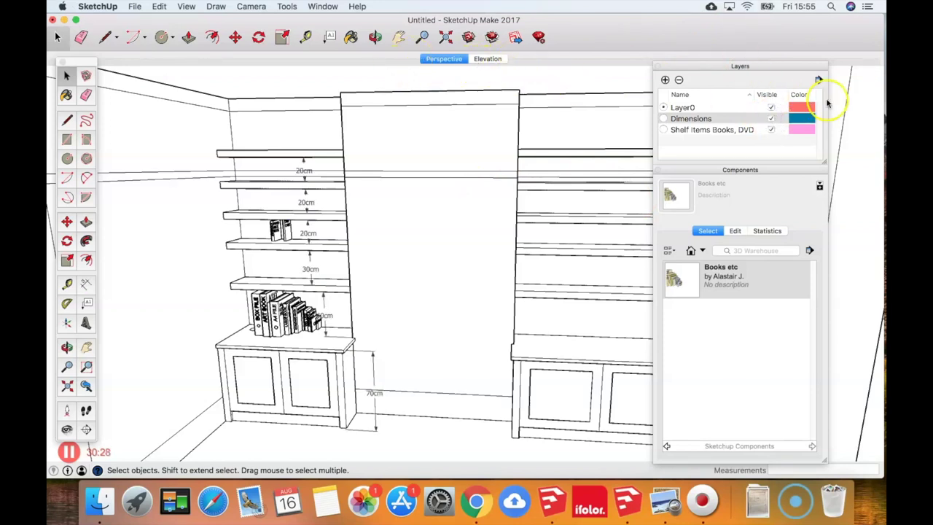
# Hide the Dimensions layer, update the Perspective scene to store this, and compare it with the Elevation scene
pyautogui.click(770, 118)
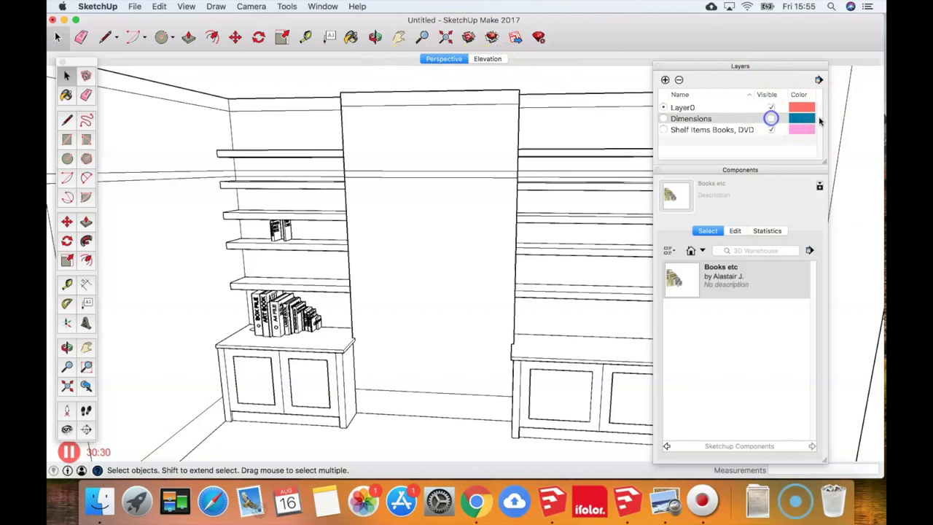
pyautogui.click(452, 62)
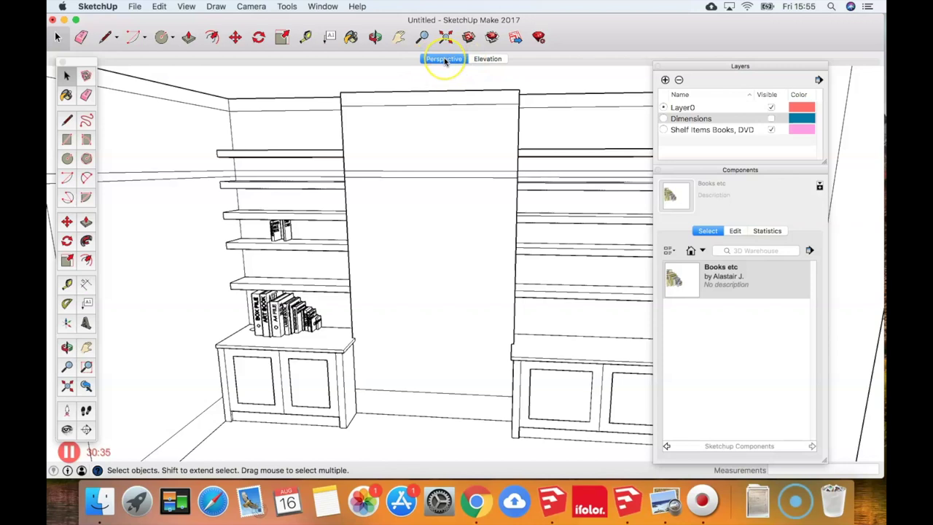
pyautogui.rightClick(444, 60)
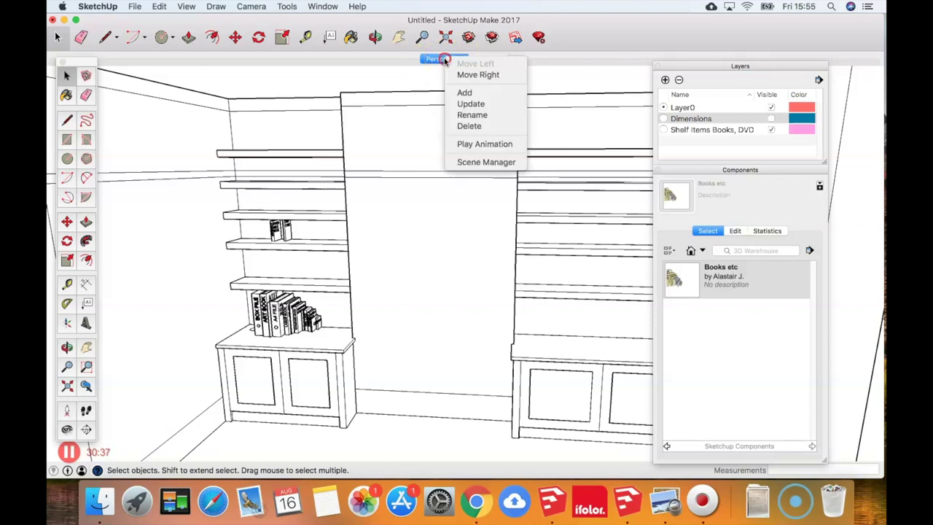
pyautogui.click(475, 106)
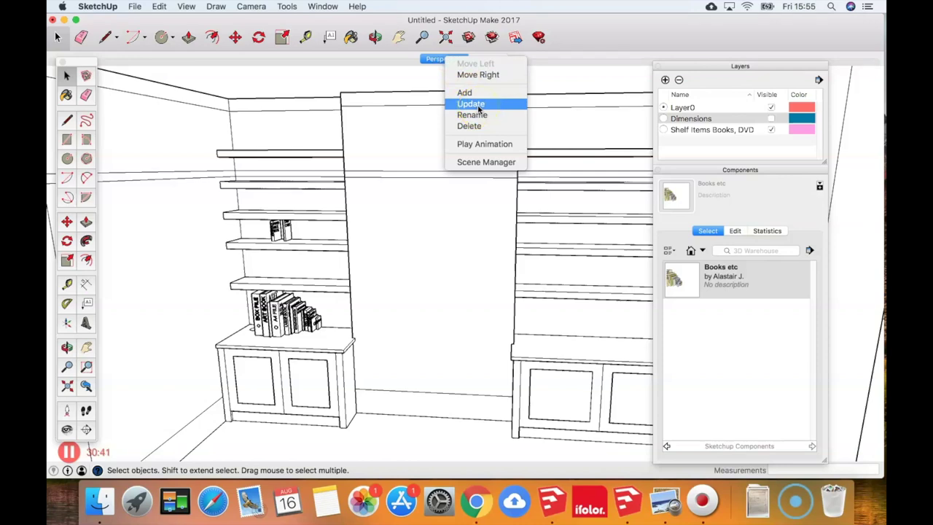
pyautogui.click(477, 106)
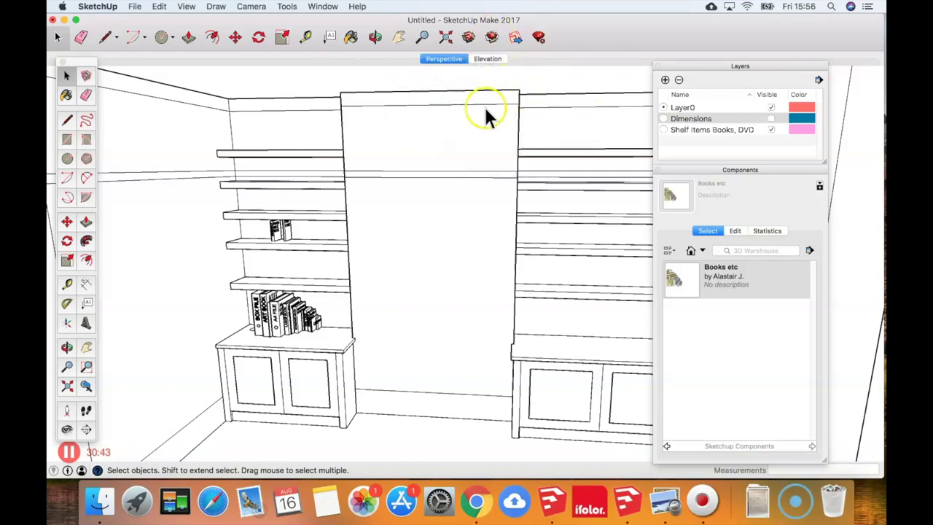
pyautogui.click(486, 66)
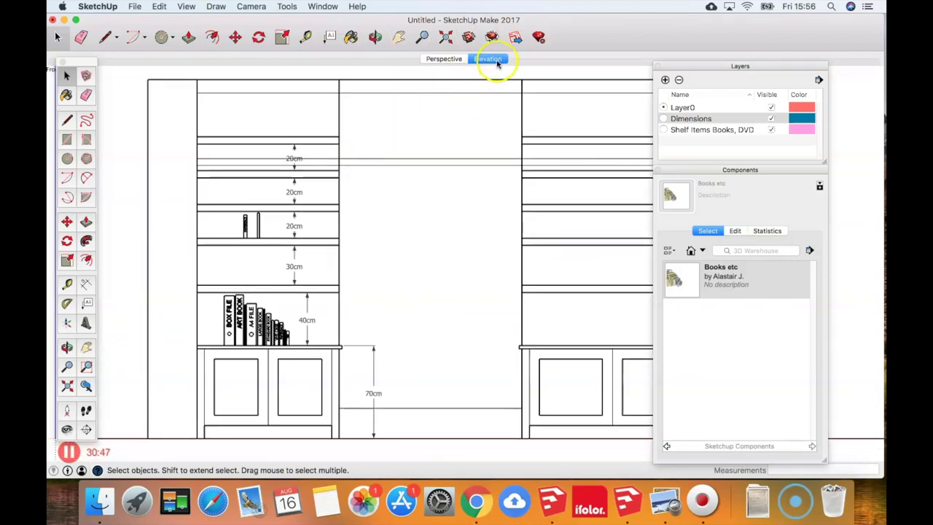
pyautogui.click(447, 59)
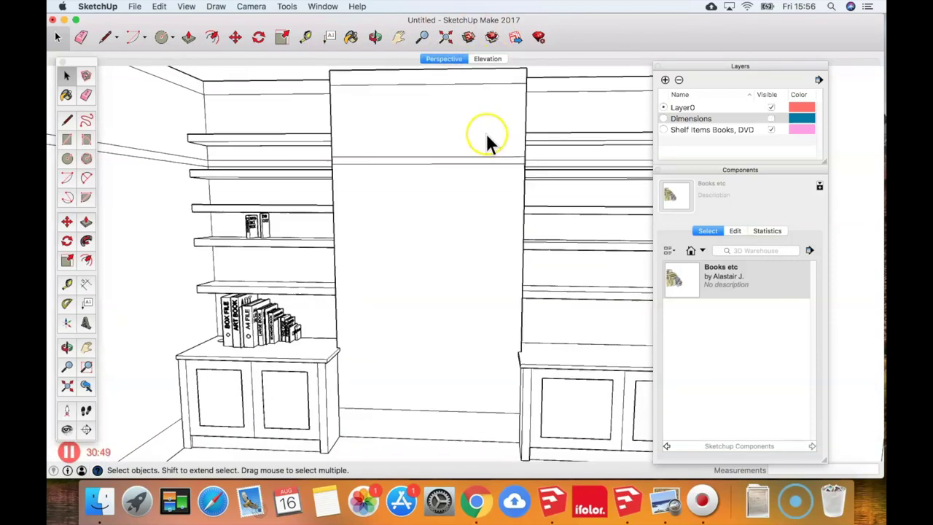
# Switch to the spare bedroom alcoves project in SketchUp Pro 2019 and review its Perspective, Depths and Elevation scenes
pyautogui.click(552, 501)
pyautogui.moveTo(489, 177); pyautogui.dragTo(378, 271)
pyautogui.click(394, 61)
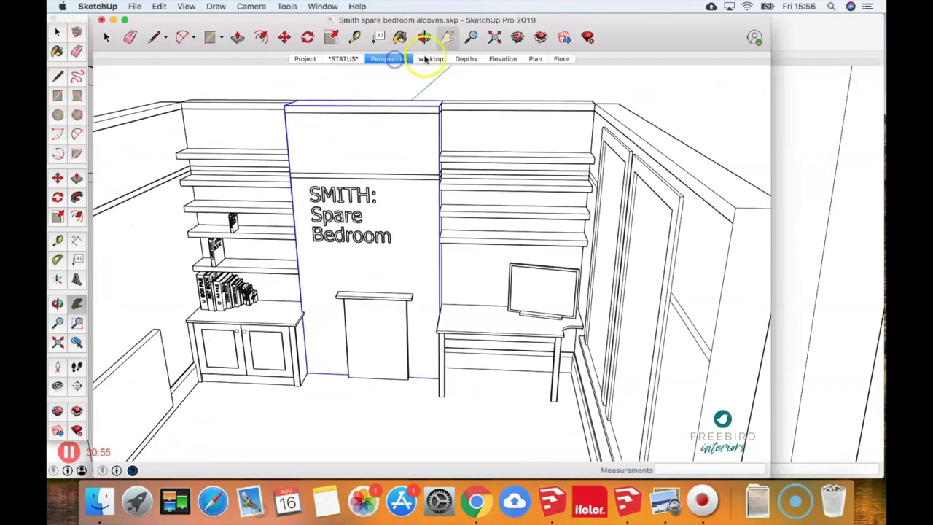
pyautogui.click(467, 59)
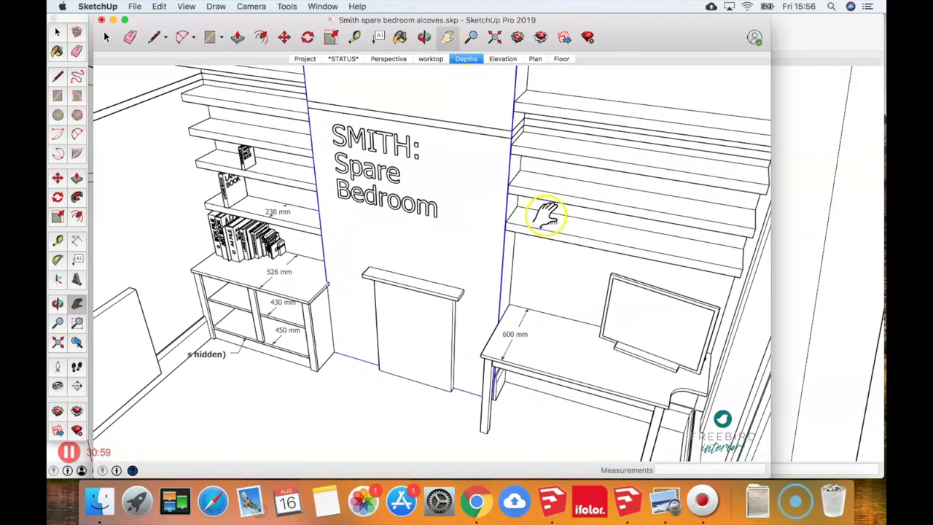
pyautogui.click(505, 59)
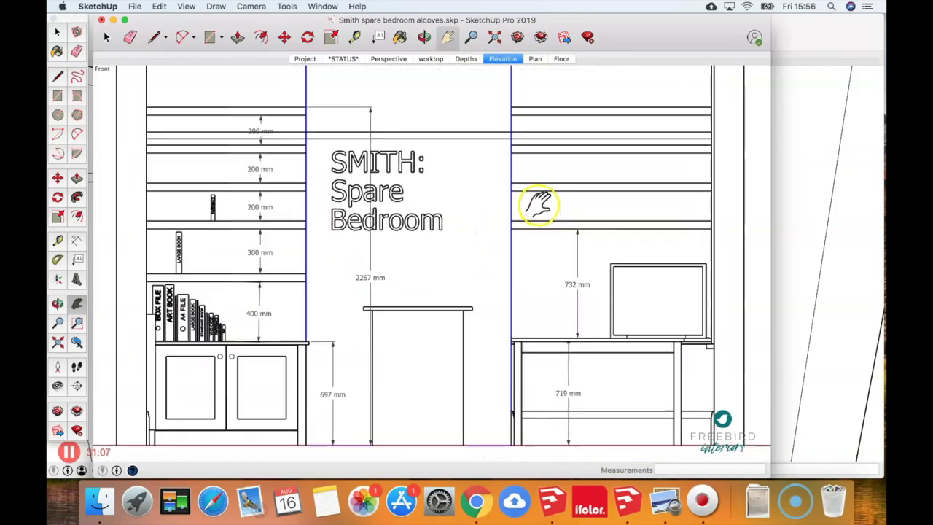
# Switch to Chrome and look through the Buy Me a Coffee page, from the story and updates to the Exclusive Content
pyautogui.click(478, 503)
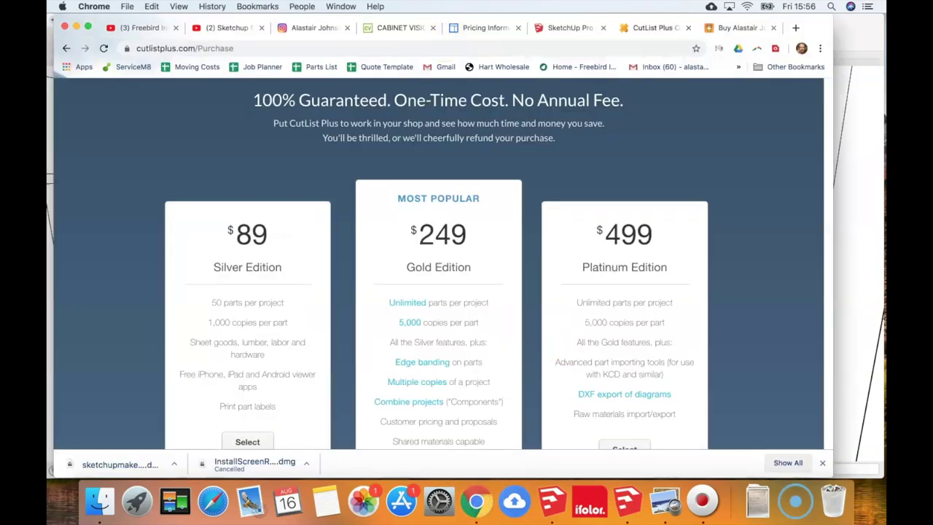
pyautogui.click(732, 27)
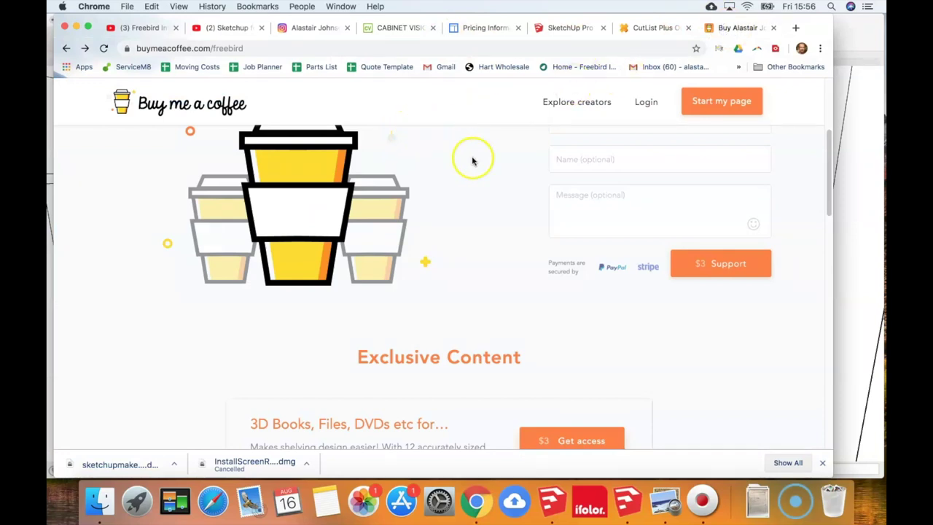
pyautogui.scroll(5, 453, 259)
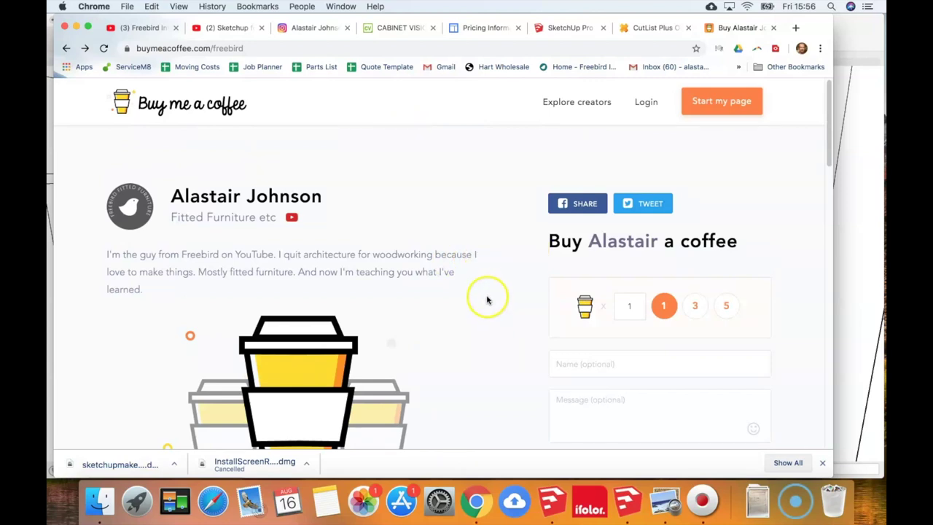
pyautogui.scroll(-3, 489, 304)
pyautogui.scroll(-3, 489, 304)
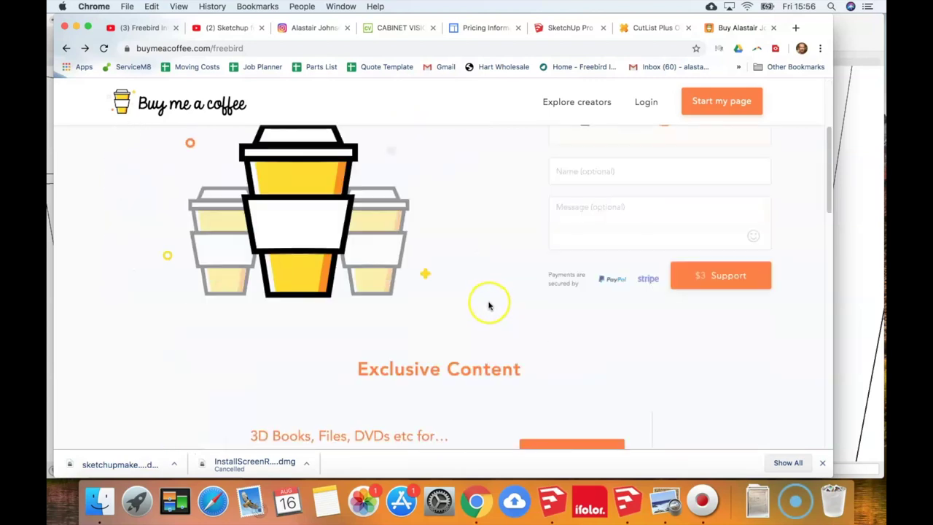
pyautogui.scroll(-1, 488, 306)
pyautogui.scroll(-15, 493, 306)
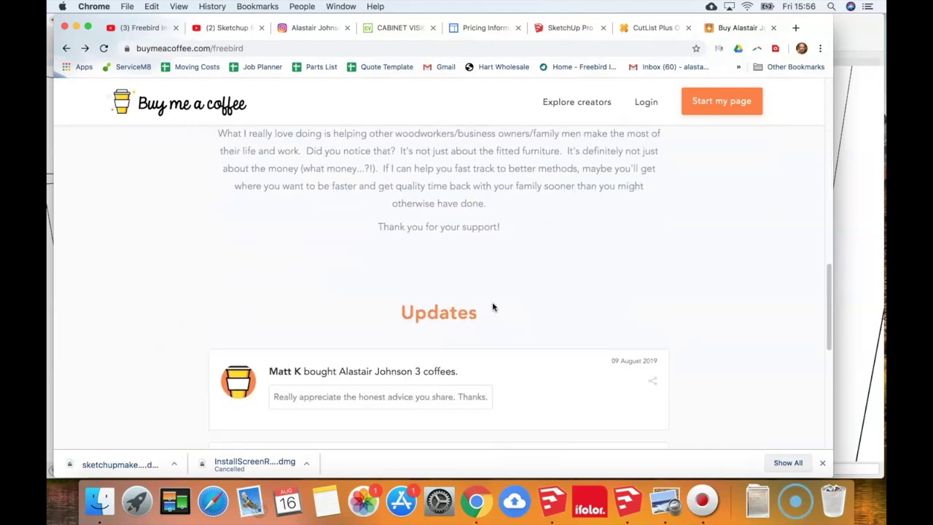
pyautogui.scroll(-3, 493, 307)
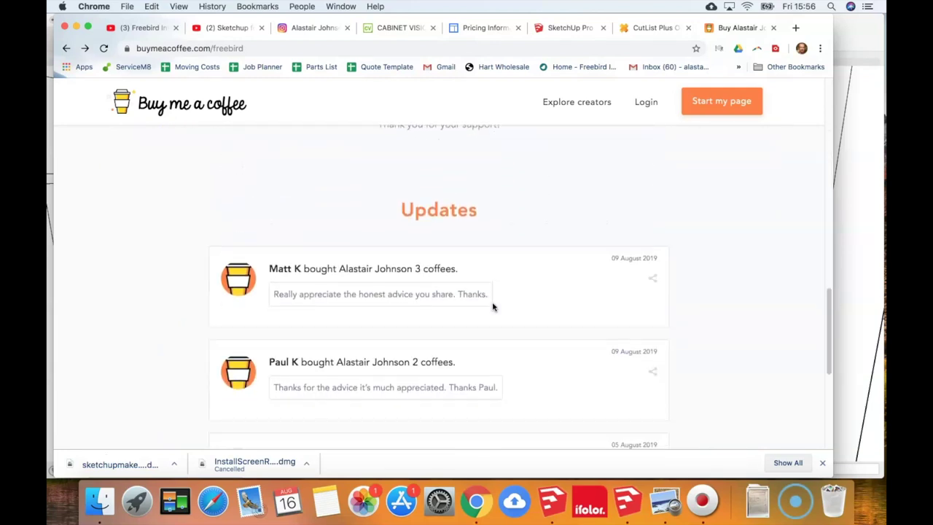
pyautogui.scroll(-5, 493, 307)
pyautogui.scroll(7, 493, 307)
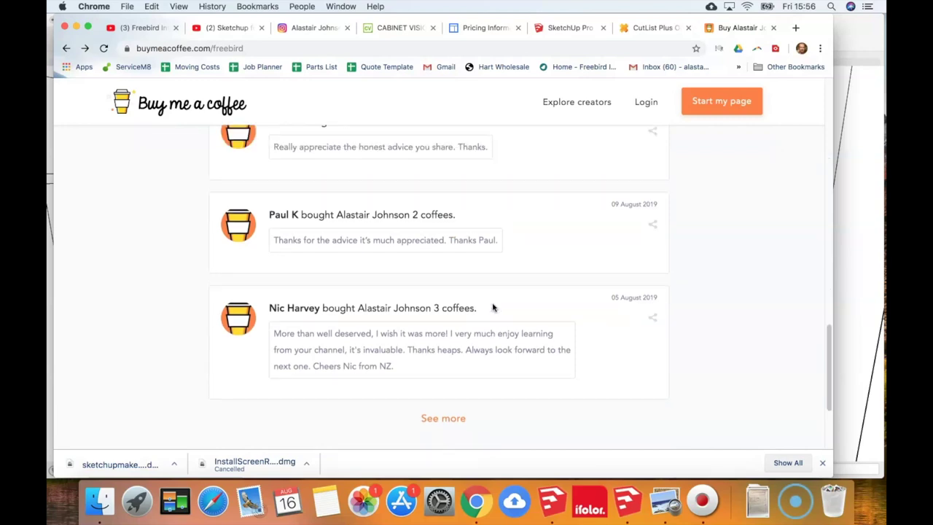
pyautogui.scroll(7, 493, 307)
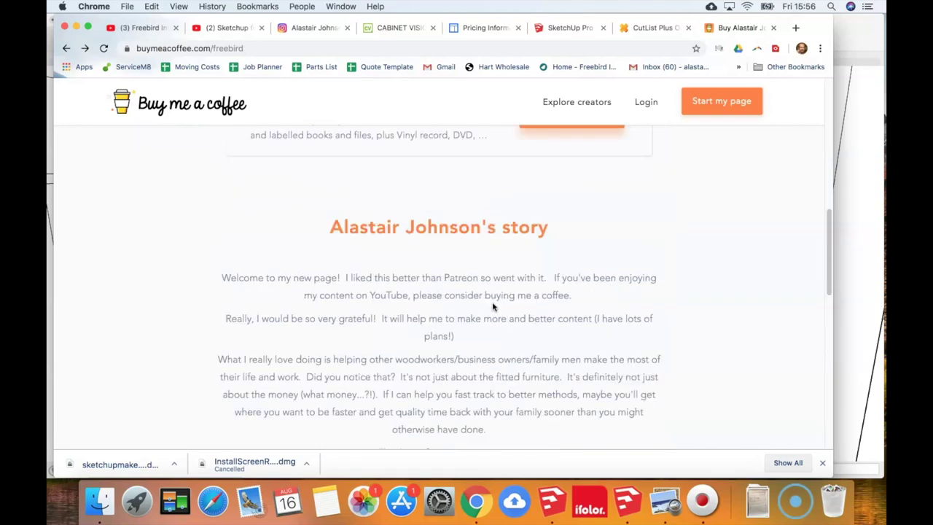
pyautogui.scroll(2, 510, 305)
pyautogui.scroll(3, 591, 262)
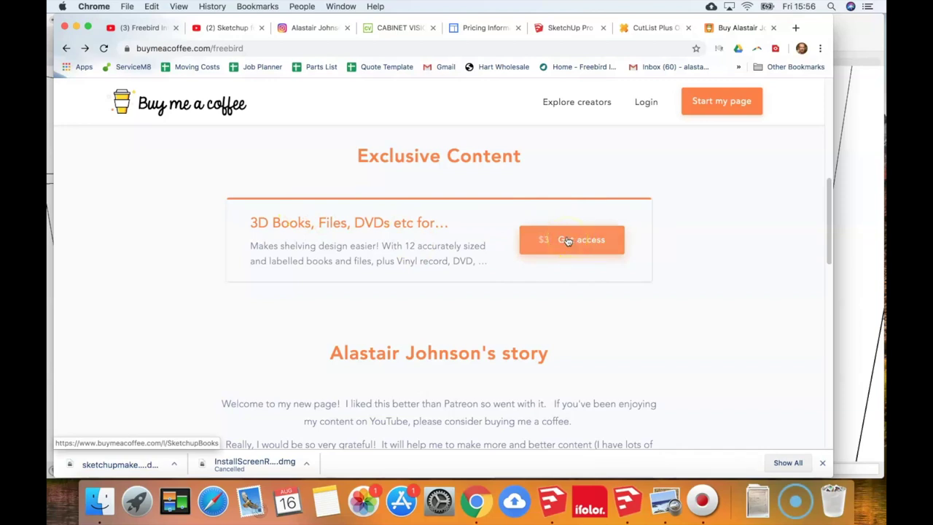
# Open the 3D Books, Files, DVDs offer, fill in the contact e-mail, and request access for $3
pyautogui.click(567, 241)
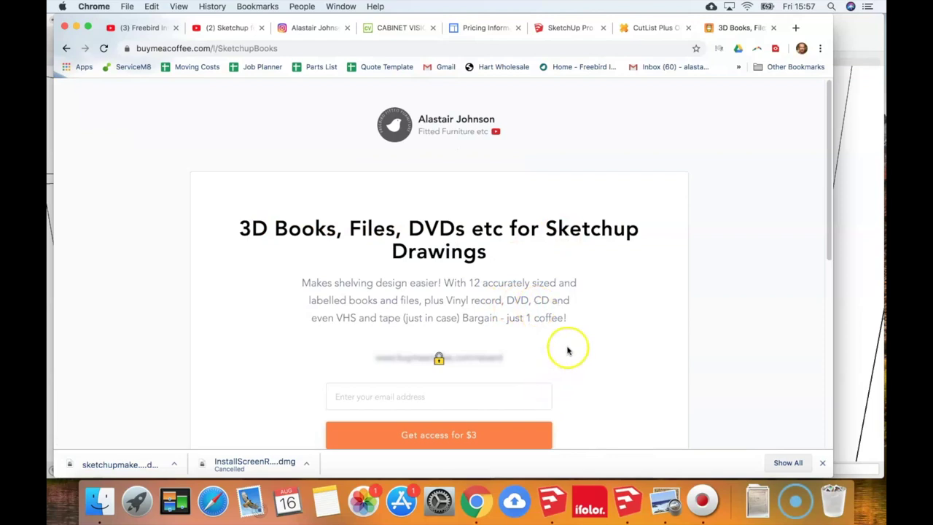
pyautogui.scroll(-2, 503, 343)
pyautogui.click(454, 338)
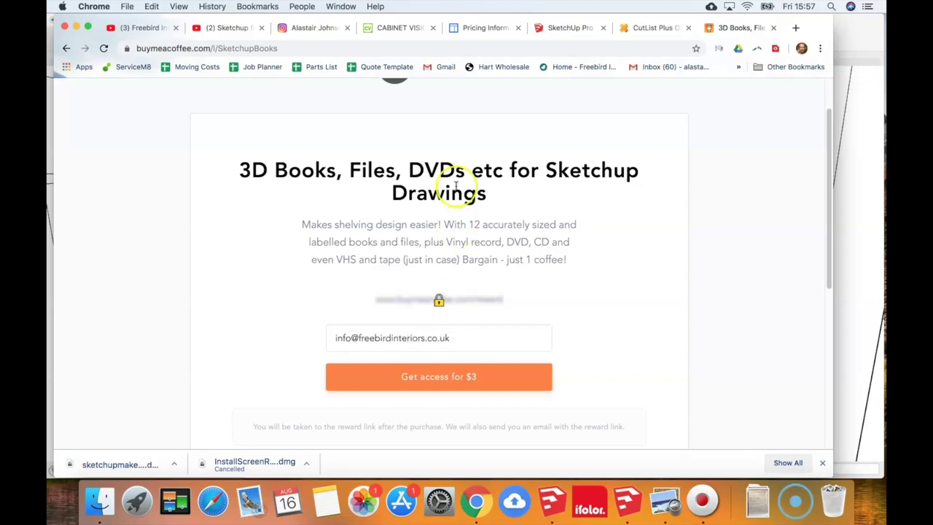
pyautogui.click(433, 379)
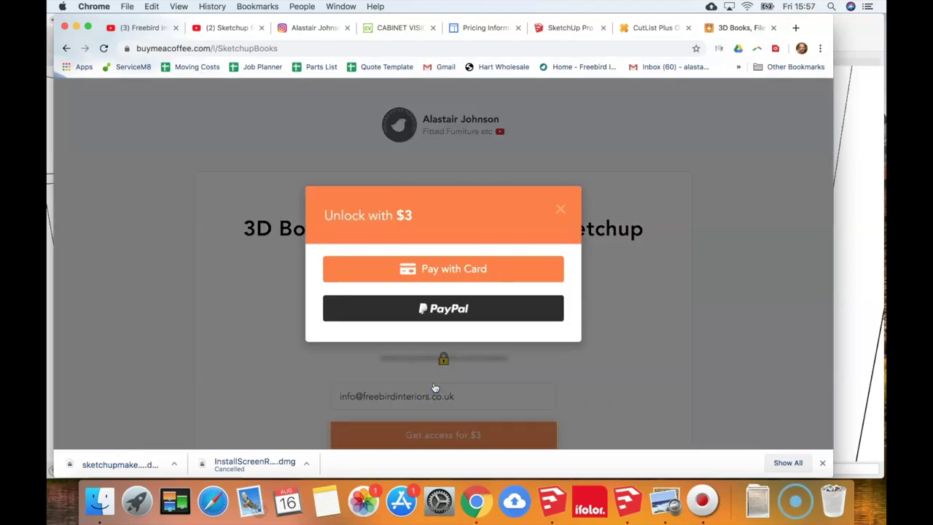
# Examine the PayPal and card payment options for the $3 offer without entering payment details
pyautogui.click(446, 311)
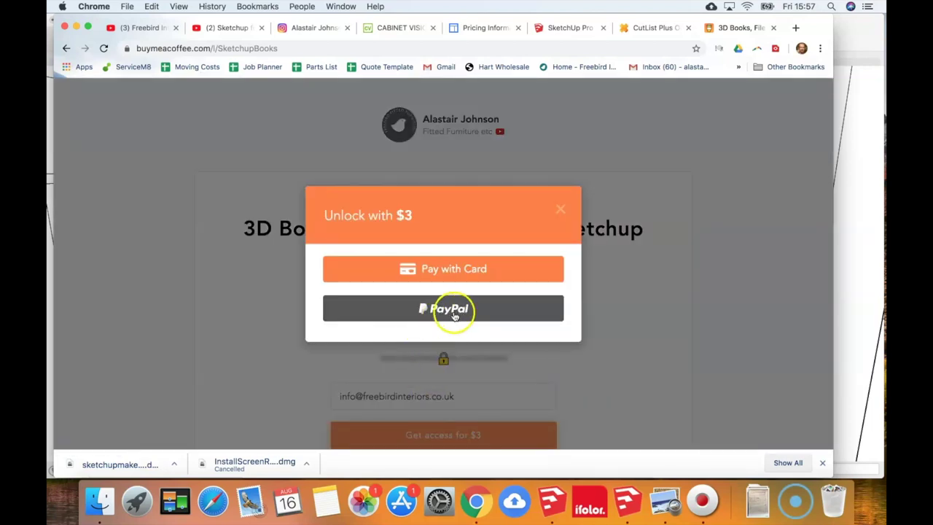
pyautogui.click(456, 270)
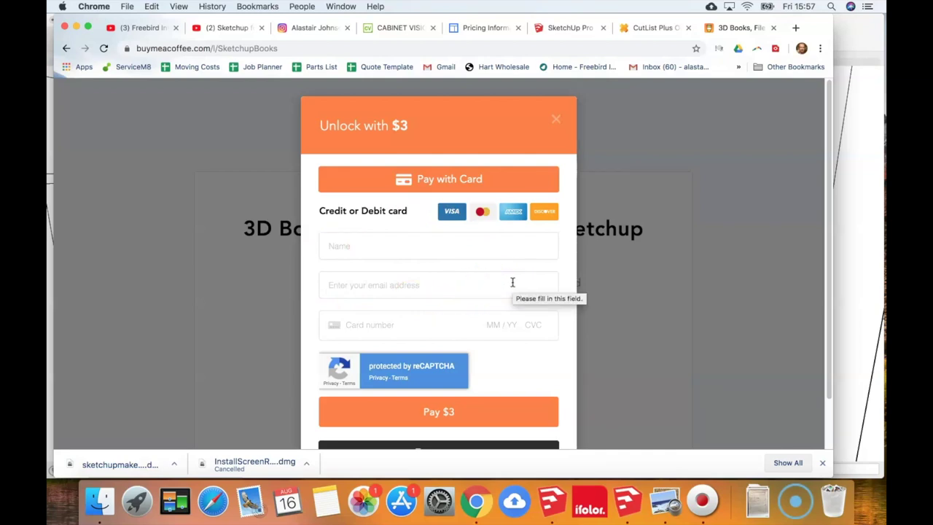
pyautogui.scroll(-2, 512, 282)
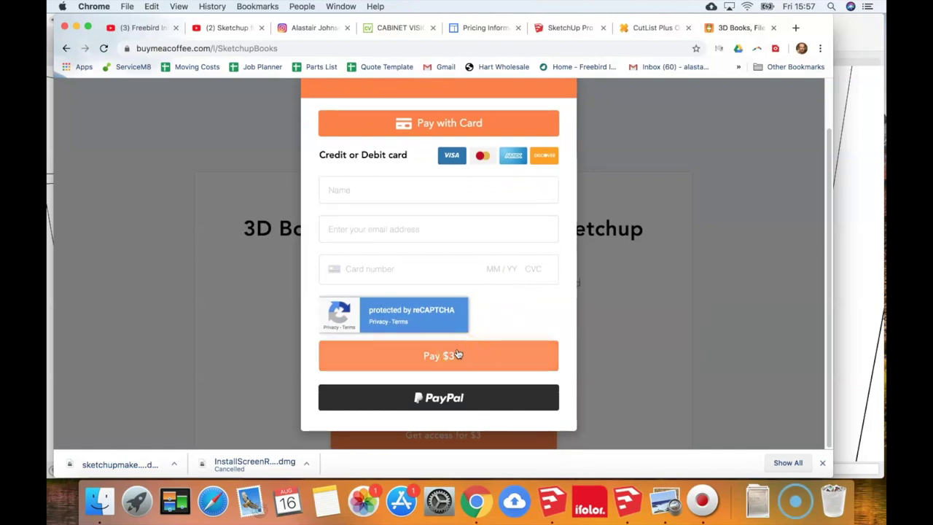
pyautogui.click(641, 147)
pyautogui.click(587, 226)
# Switch back to the alcove model in SketchUp Make 2017 and move the Components window clear of the Layers window
pyautogui.click(628, 503)
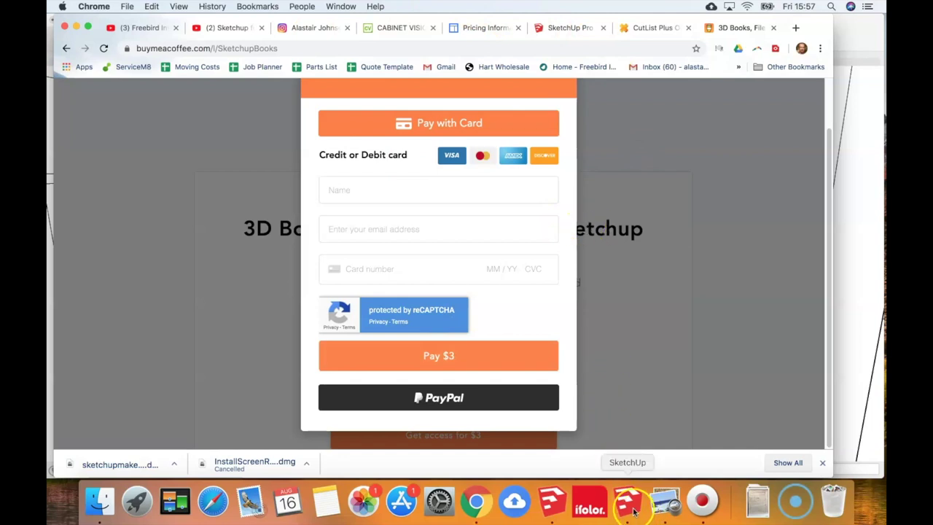
pyautogui.click(628, 503)
pyautogui.click(702, 120)
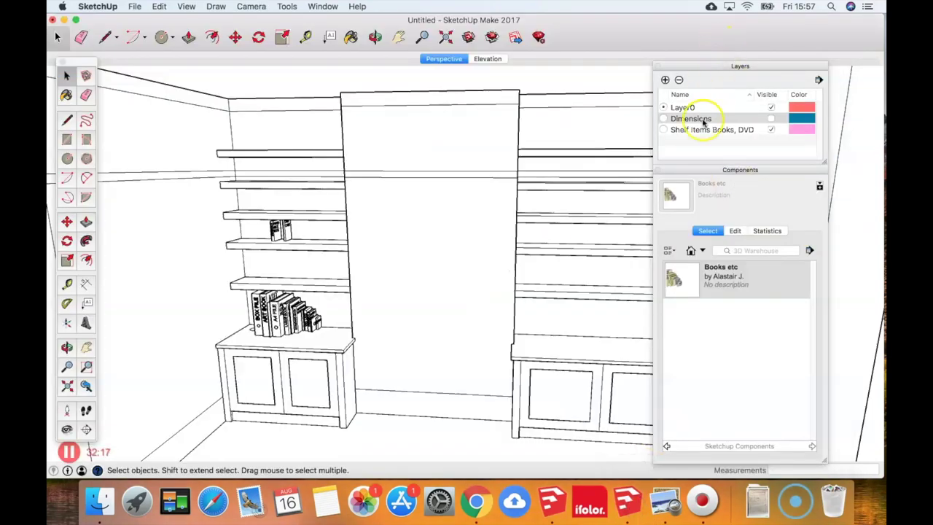
pyautogui.moveTo(703, 176); pyautogui.dragTo(595, 155)
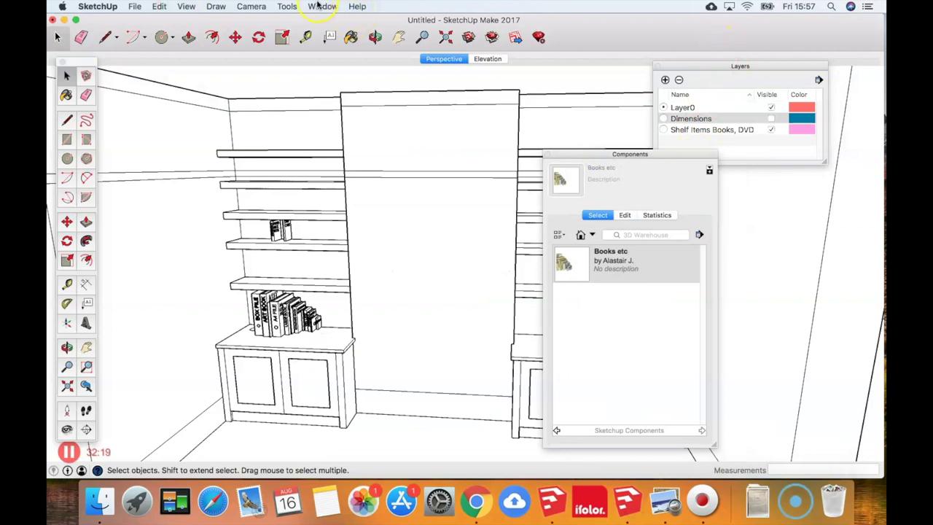
# Open the Sketchup Components folder as a local component collection with Add to favorites enabled
pyautogui.click(318, 6)
pyautogui.click(334, 6)
pyautogui.click(323, 5)
pyautogui.click(340, 144)
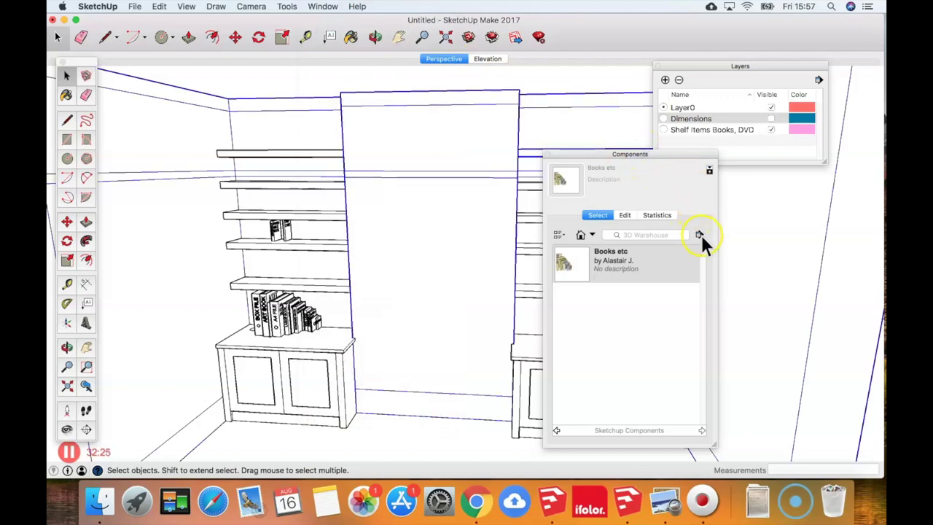
pyautogui.click(700, 234)
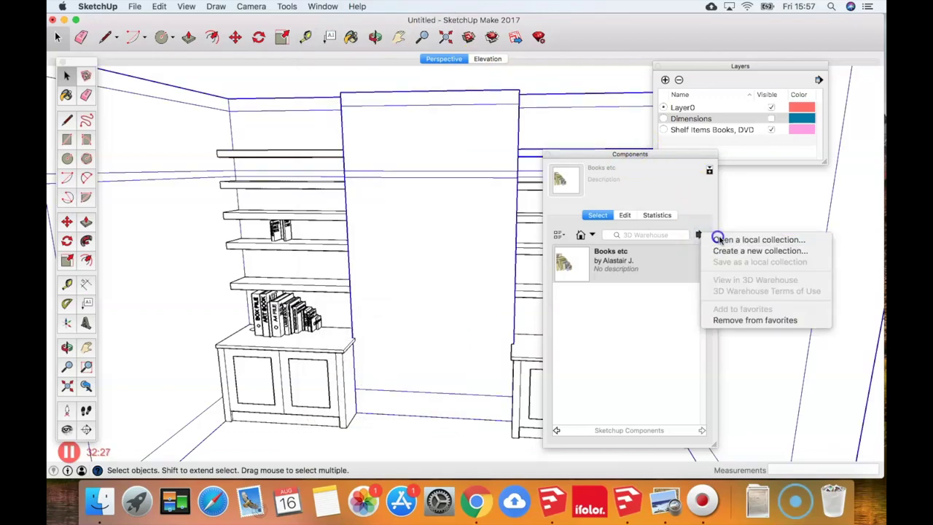
pyautogui.click(717, 231)
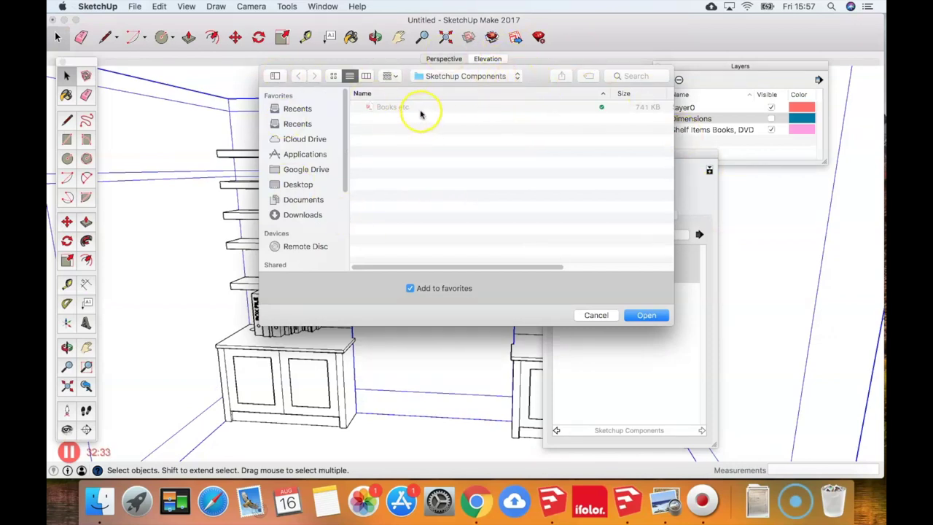
pyautogui.click(643, 313)
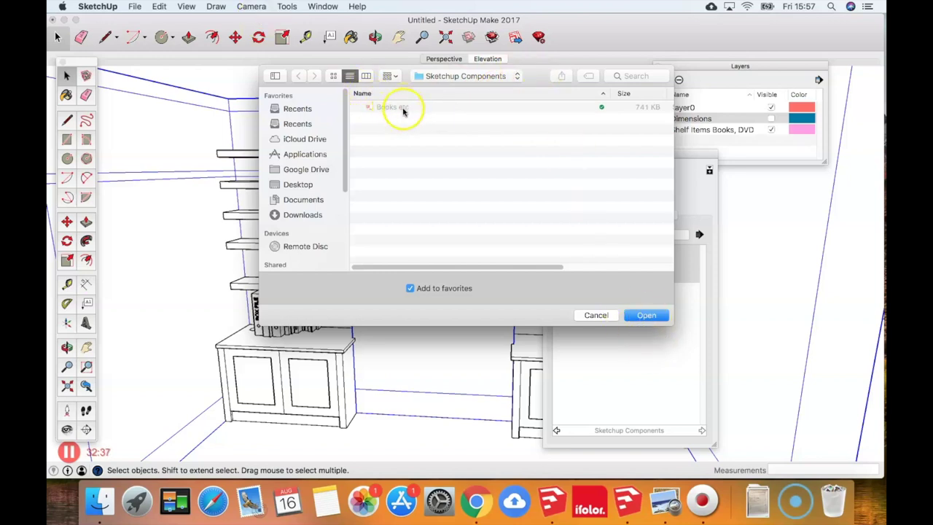
pyautogui.click(651, 315)
# Clear the Components window off the model and place a Books etc component on top of the right alcove's cabinet
pyautogui.moveTo(648, 158); pyautogui.dragTo(815, 94)
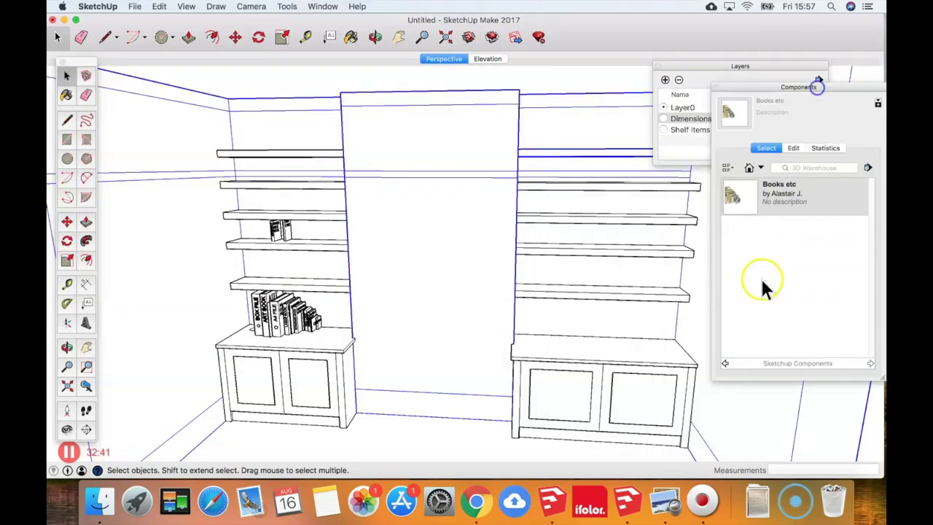
pyautogui.click(758, 202)
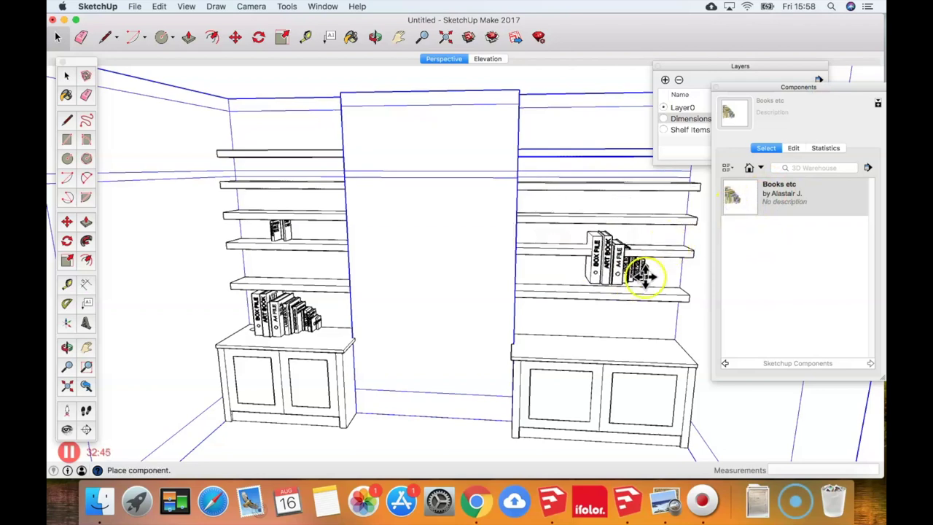
pyautogui.moveTo(617, 233); pyautogui.dragTo(525, 292, button='middle')
pyautogui.scroll(2, 579, 333)
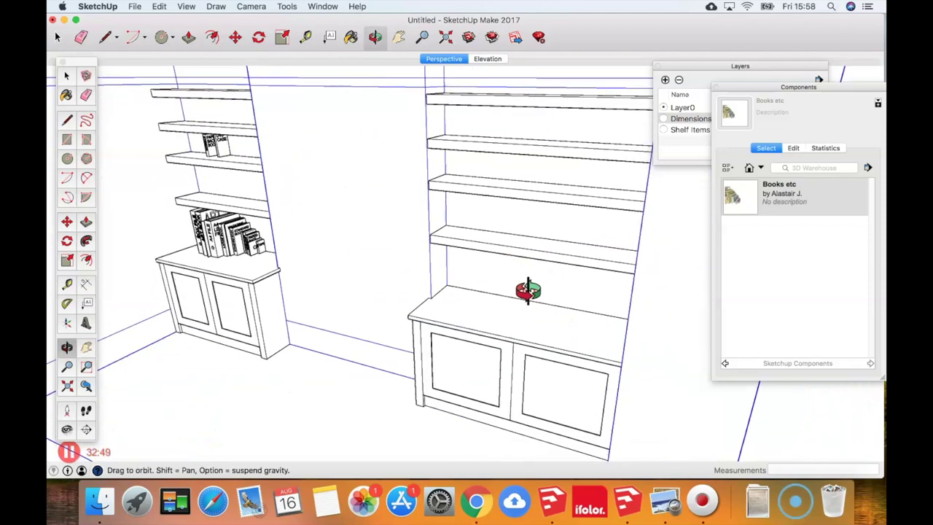
pyautogui.scroll(3, 510, 291)
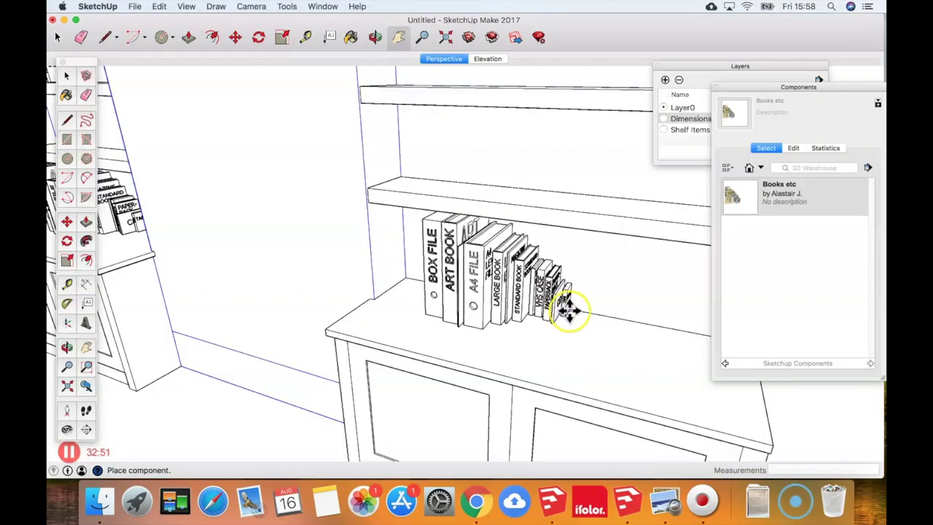
pyautogui.click(602, 315)
# Explode the newly placed Books etc component on the right cabinet into its individual books and files
pyautogui.scroll(5, 602, 315)
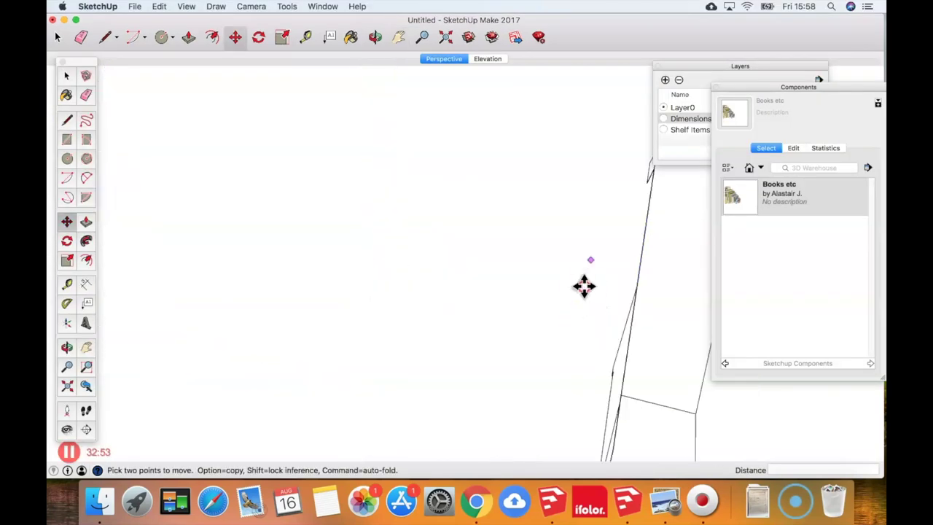
pyautogui.click(86, 386)
pyautogui.moveTo(284, 337); pyautogui.dragTo(573, 265, button='middle')
pyautogui.scroll(5, 514, 323)
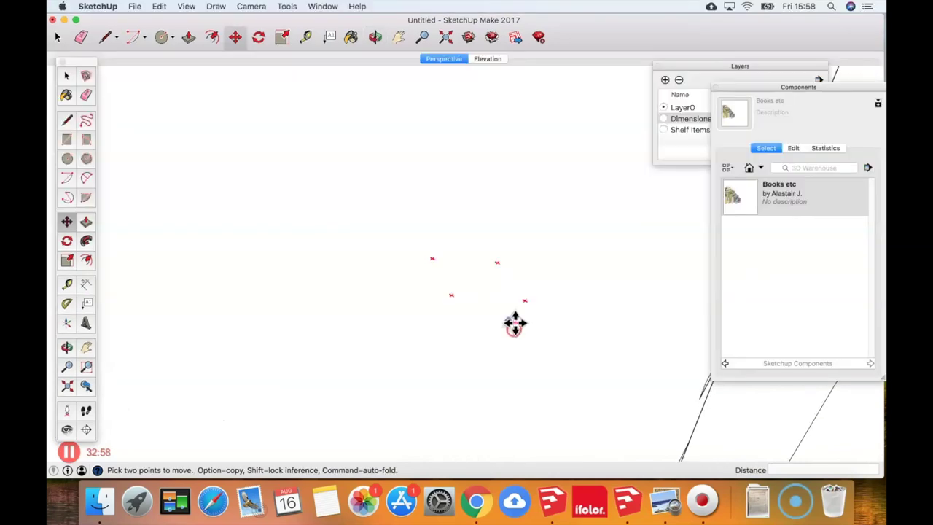
pyautogui.click(84, 388)
pyautogui.rightClick(546, 279)
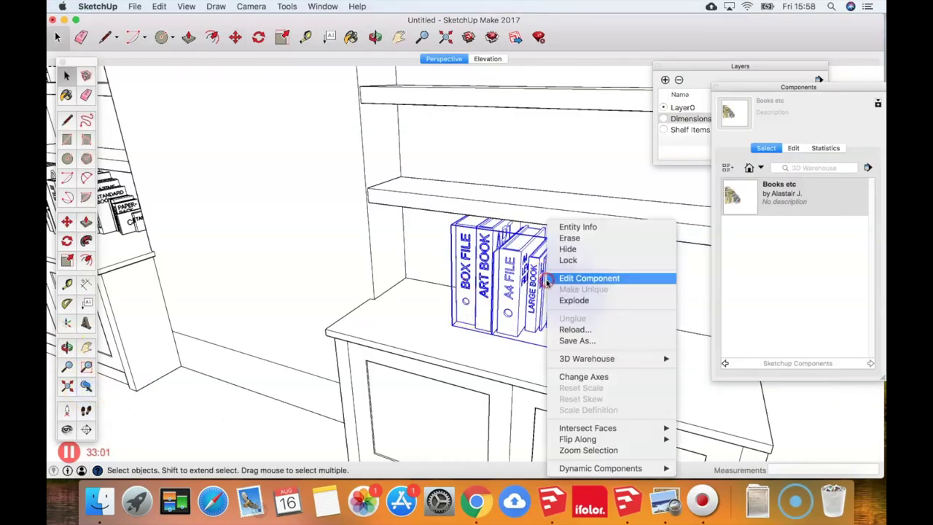
pyautogui.click(589, 298)
pyautogui.moveTo(676, 298); pyautogui.dragTo(648, 306, button='middle')
# Copy the Large Book from the exploded set onto the shelf directly above the cabinet
pyautogui.press('space')
pyautogui.click(537, 266)
pyautogui.press('m')
pyautogui.click(625, 326)
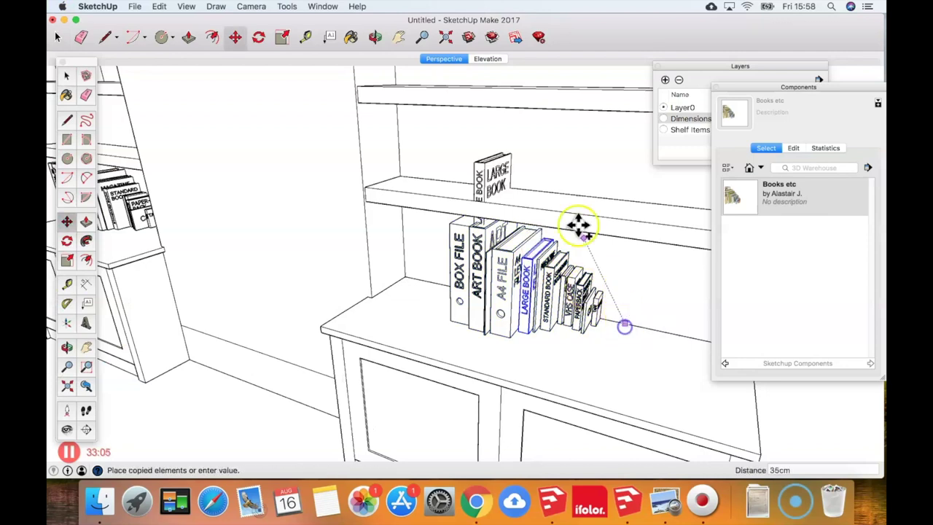
pyautogui.click(574, 190)
pyautogui.moveTo(531, 154)
pyautogui.mouseDown(button='middle')
pyautogui.moveTo(537, 162)
pyautogui.moveTo(531, 150)
pyautogui.mouseUp(button='middle')
# Open the dynamic Component Options for the copied Large Book and position the options window beside it
pyautogui.click(484, 159)
pyautogui.press('space')
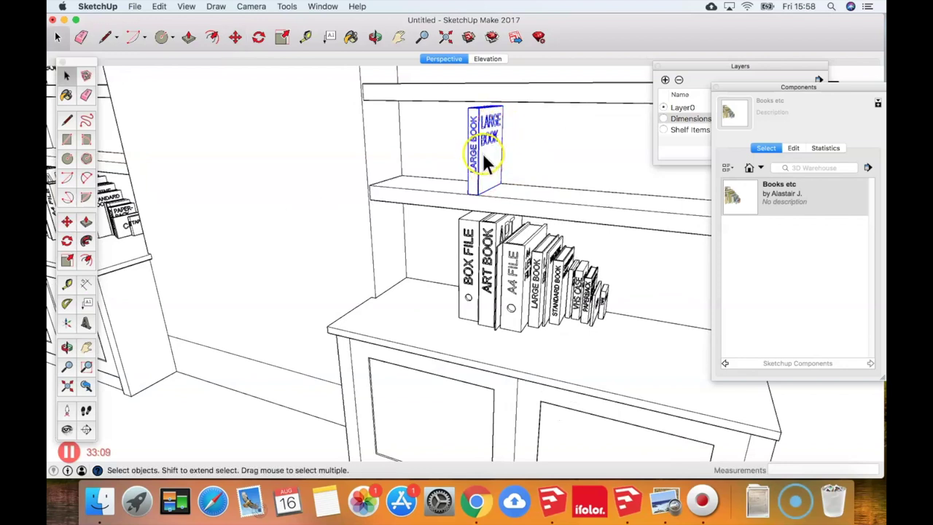
pyautogui.rightClick(486, 154)
pyautogui.moveTo(558, 407)
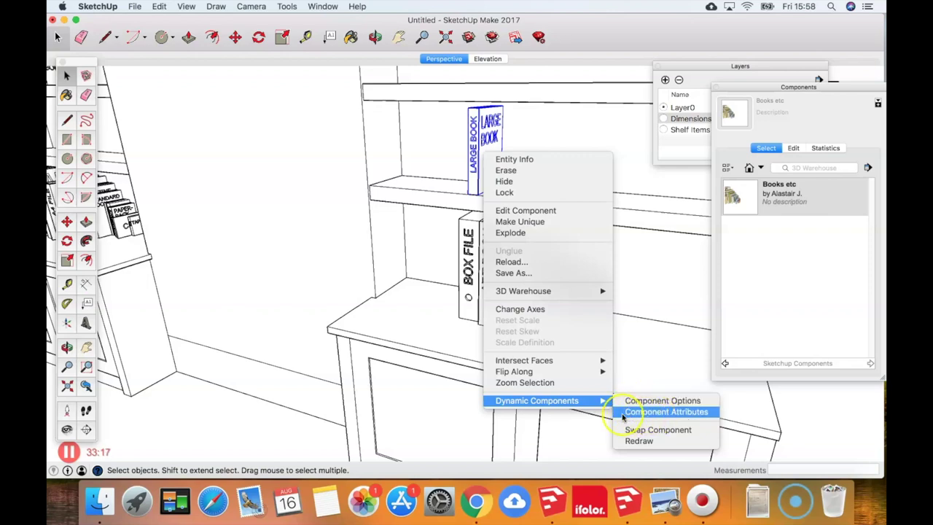
pyautogui.rightClick(464, 130)
pyautogui.rightClick(483, 129)
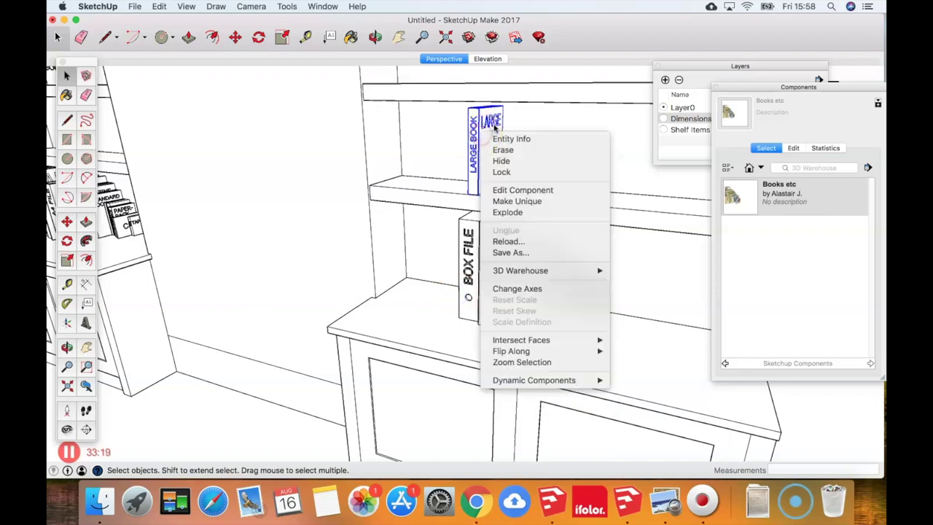
pyautogui.moveTo(548, 381)
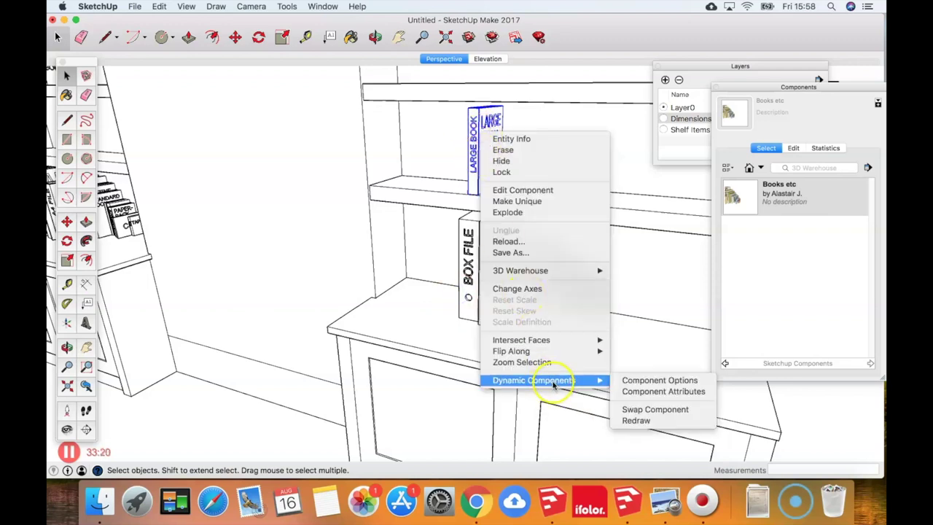
pyautogui.click(652, 384)
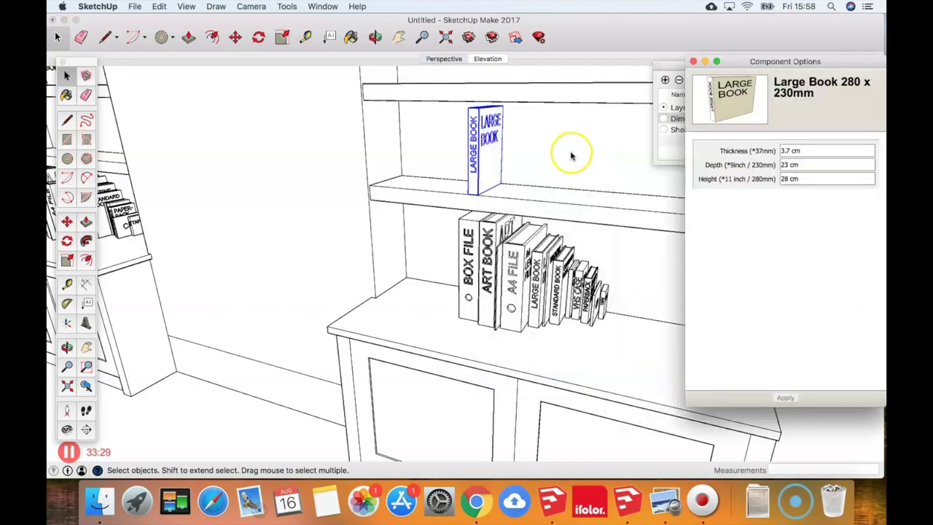
pyautogui.moveTo(752, 64); pyautogui.dragTo(614, 67)
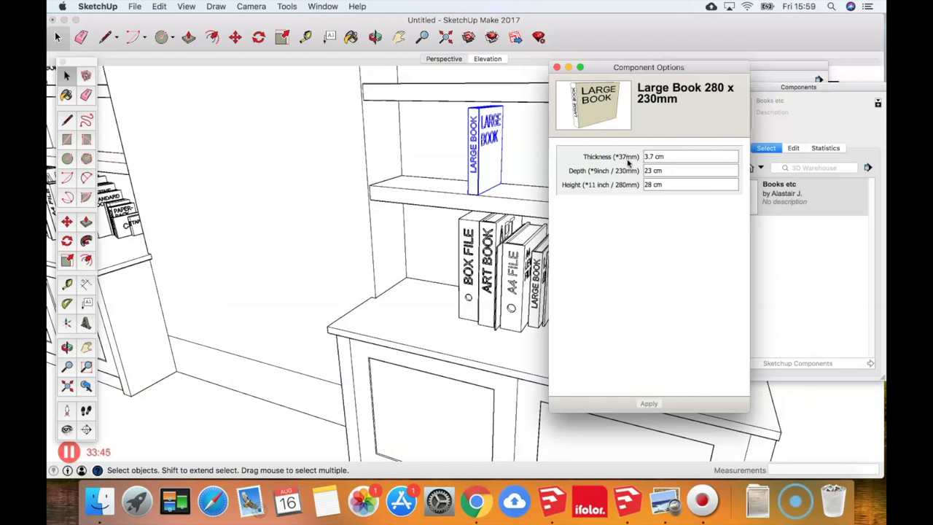
# Set the Large Book's thickness to 4.5 cm and its height to 30 cm, apply the values and close the options
pyautogui.click(673, 155)
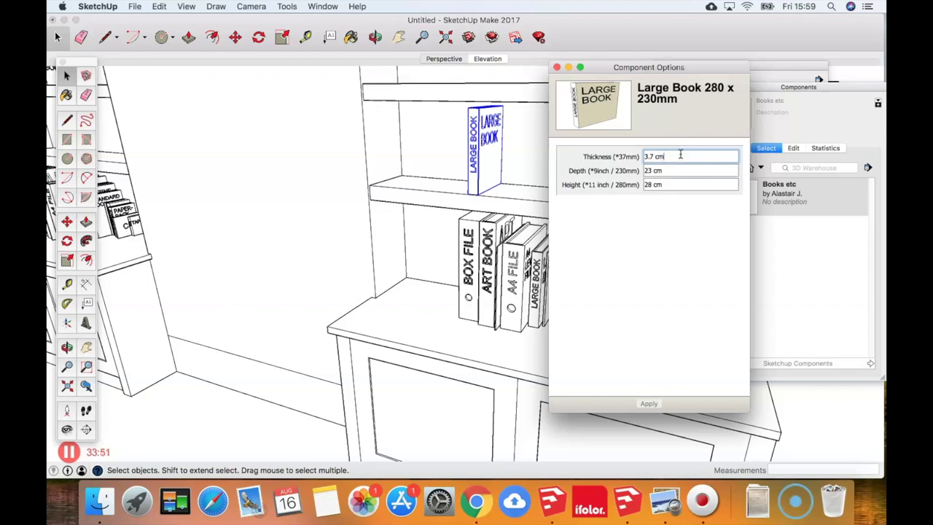
pyautogui.moveTo(634, 156); pyautogui.dragTo(669, 156)
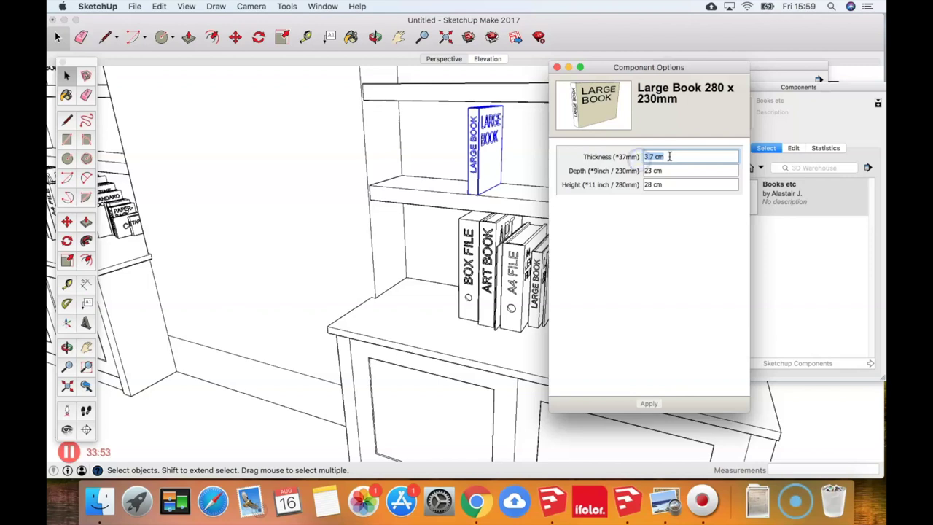
pyautogui.write('4')
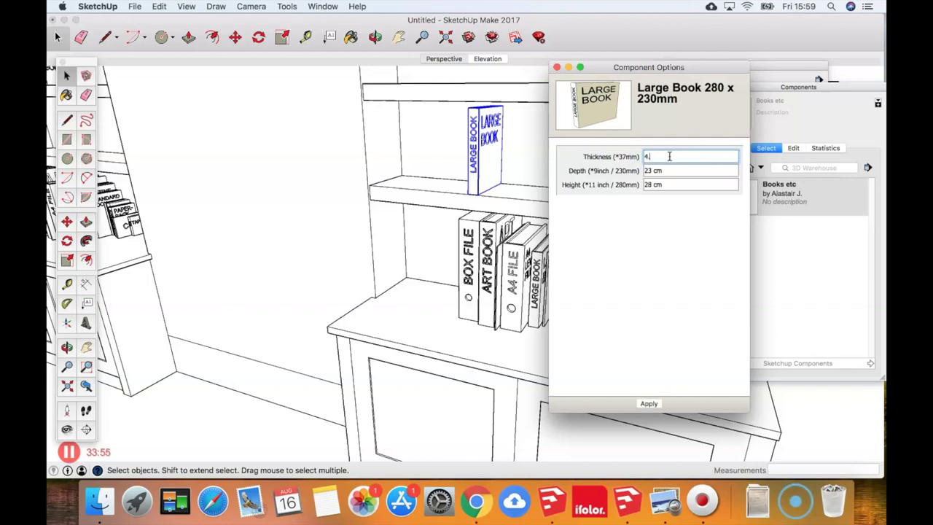
pyautogui.click(669, 171)
pyautogui.click(675, 184)
pyautogui.moveTo(675, 185); pyautogui.dragTo(646, 184)
pyautogui.write('3')
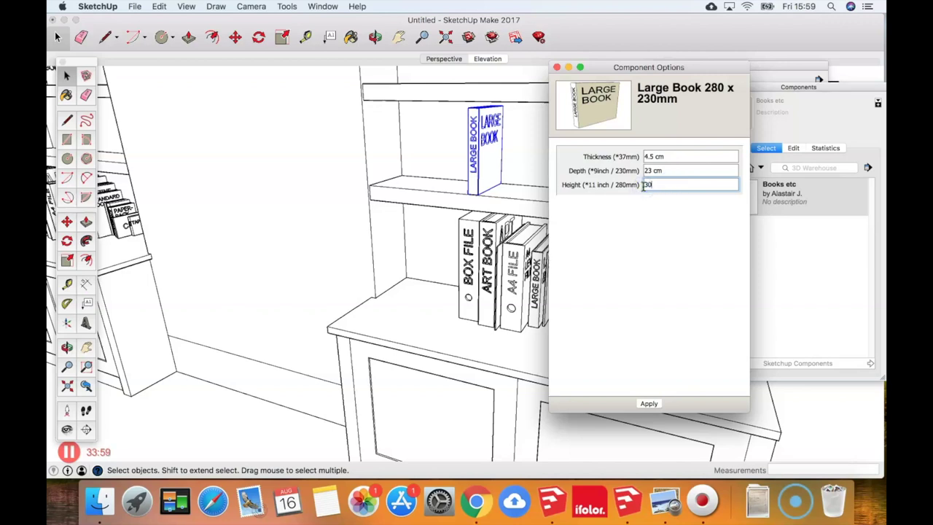
pyautogui.write('0')
pyautogui.press('Return')
pyautogui.click(616, 75)
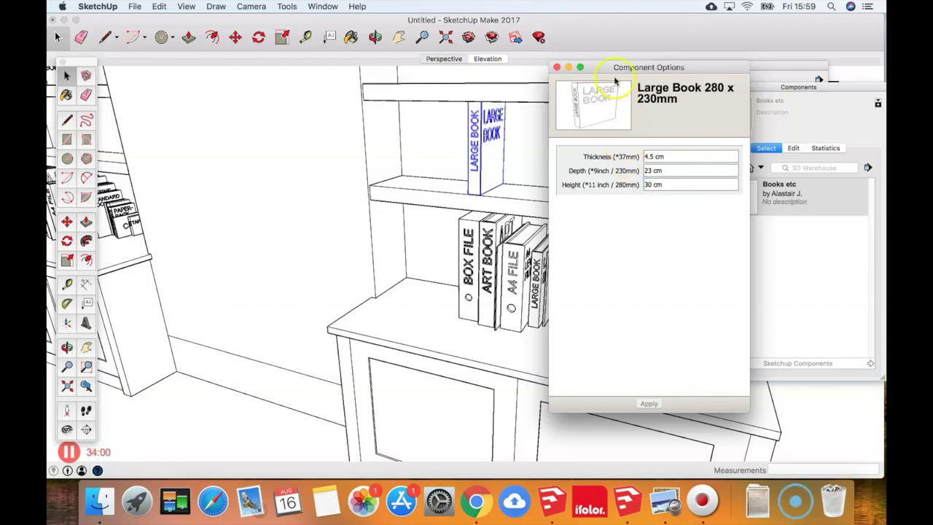
pyautogui.click(556, 67)
# Move the resized Large Book along its shelf so it sits against the left wall of the alcove
pyautogui.keyDown('shift'); pyautogui.moveTo(452, 167); pyautogui.dragTo(433, 161, button='middle'); pyautogui.keyUp('shift')
pyautogui.scroll(5, 396, 197)
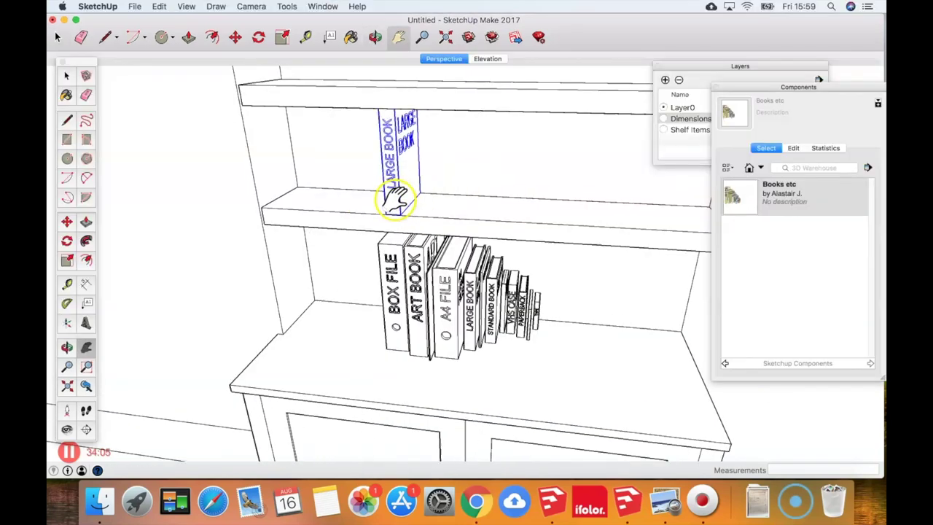
pyautogui.press('m')
pyautogui.click(468, 213)
pyautogui.click(310, 202)
# Copy the Large Book flush against its own side and repeat the copy x20 along the shelf
pyautogui.scroll(5, 224, 202)
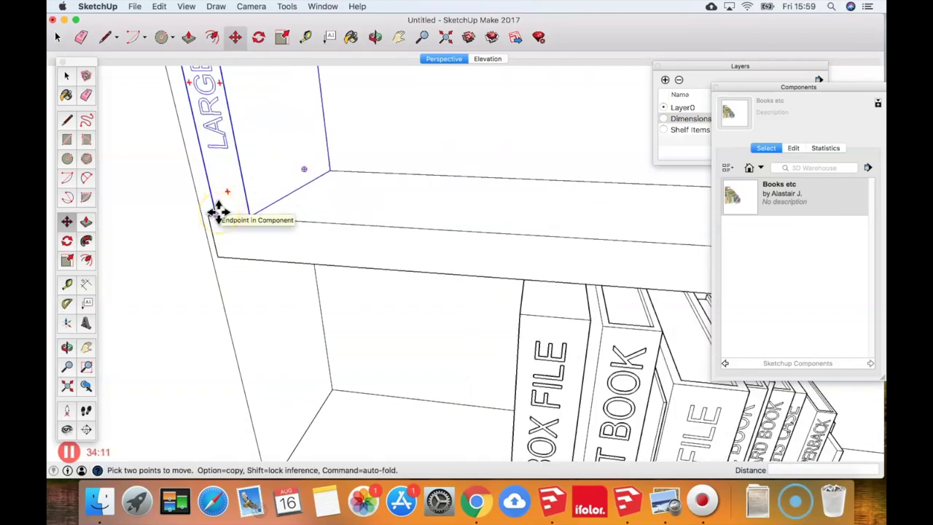
pyautogui.keyDown('alt'); pyautogui.moveTo(217, 211); pyautogui.dragTo(251, 213); pyautogui.keyUp('alt')
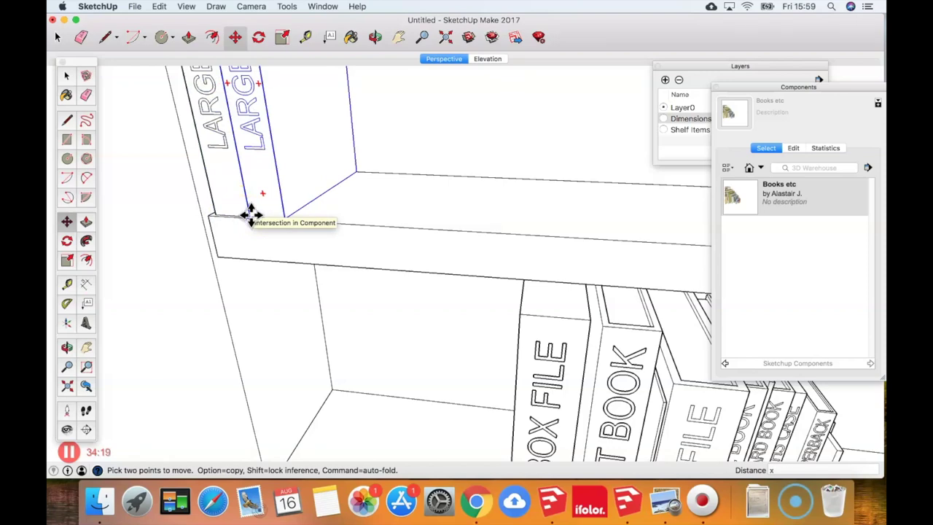
pyautogui.write('x20')
pyautogui.press('Return')
pyautogui.scroll(-5, 218, 211)
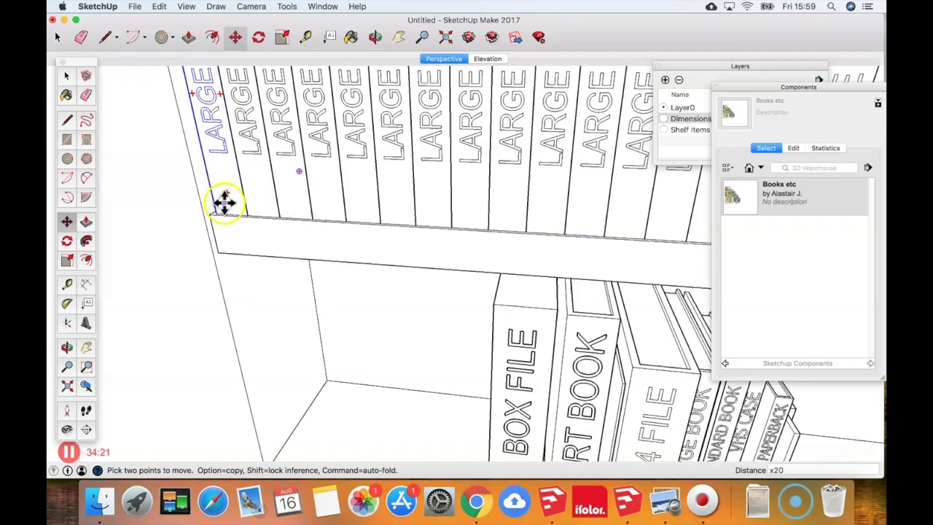
pyautogui.scroll(-3, 354, 208)
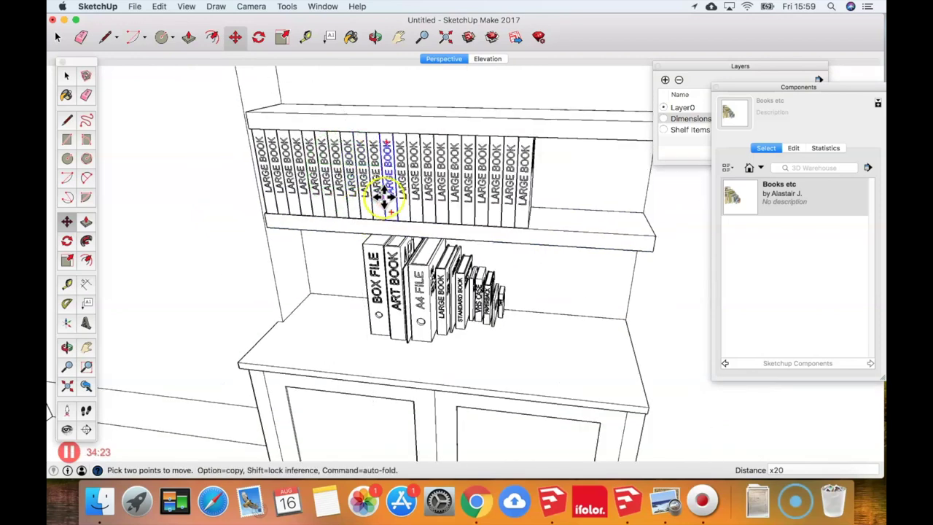
# Increase the Large Book array to x25 and then x30 to fill the shelf's full width
pyautogui.write('x2')
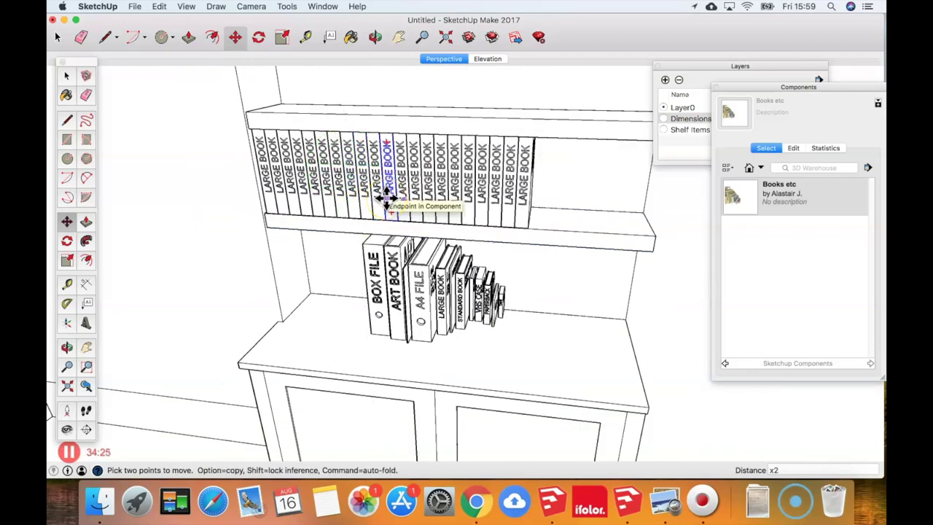
pyautogui.write('5')
pyautogui.press('Return')
pyautogui.write('x30')
pyautogui.press('Return')
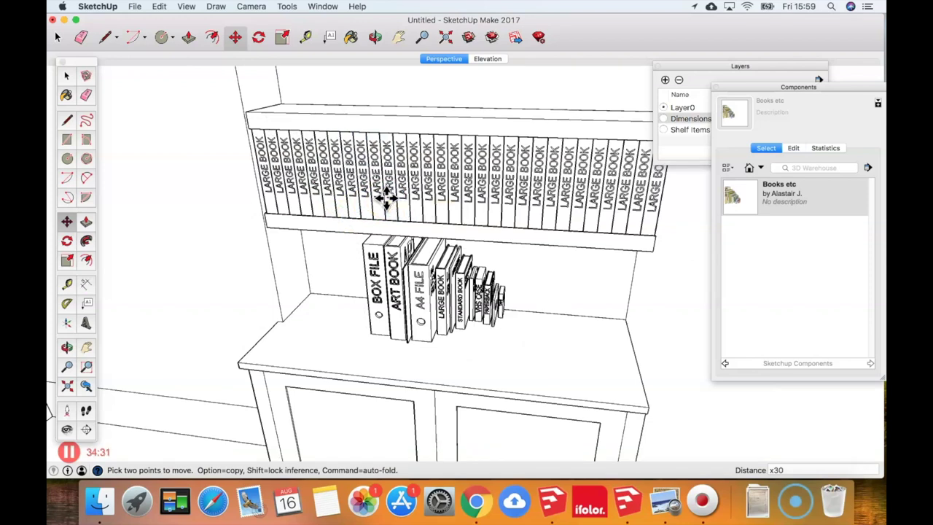
pyautogui.press('h')
pyautogui.moveTo(327, 219); pyautogui.dragTo(452, 175)
pyautogui.press('o')
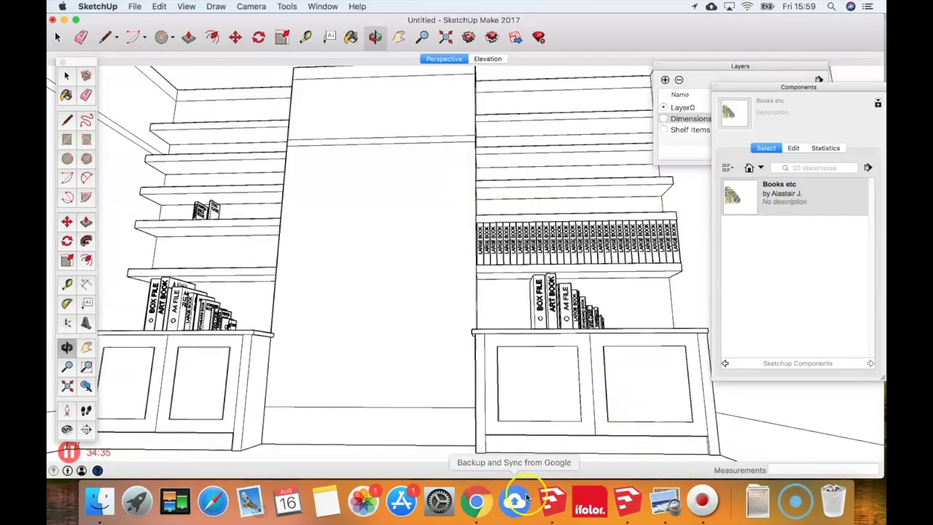
# Switch to Chrome, close the $3 payment form, return to the creator's Buy me a coffee page and review its support options
pyautogui.click(475, 500)
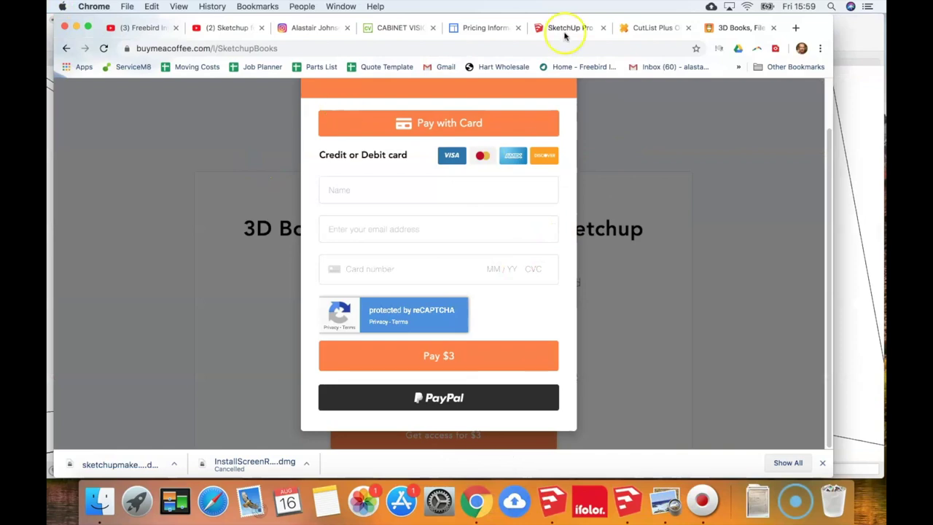
pyautogui.scroll(1, 589, 197)
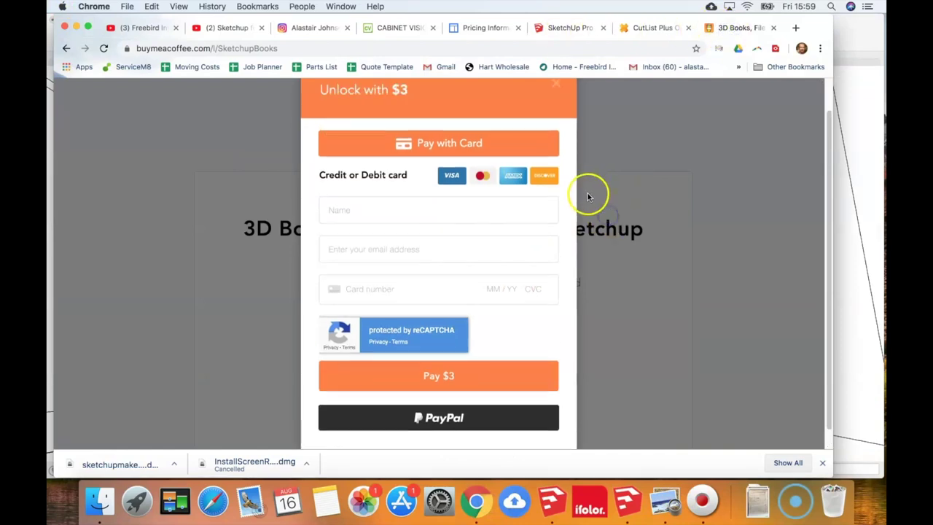
pyautogui.click(553, 119)
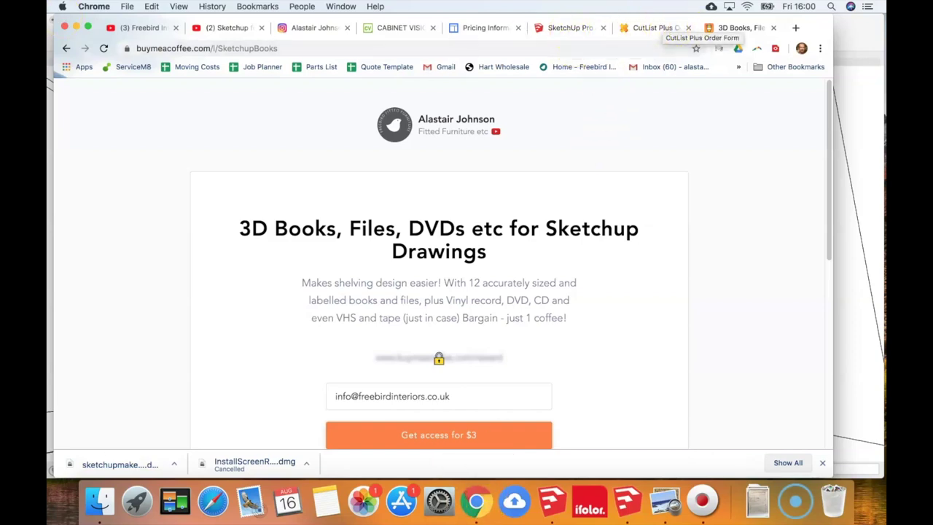
pyautogui.click(66, 49)
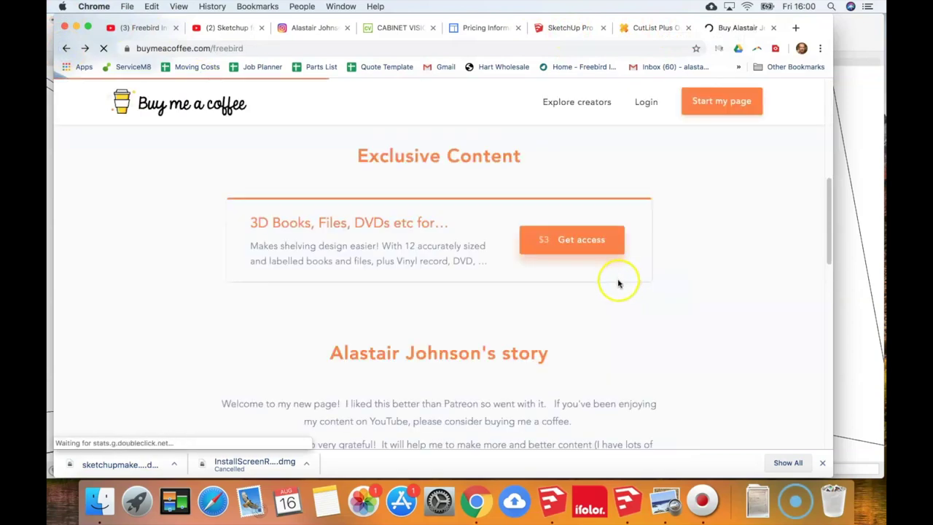
pyautogui.scroll(6, 603, 296)
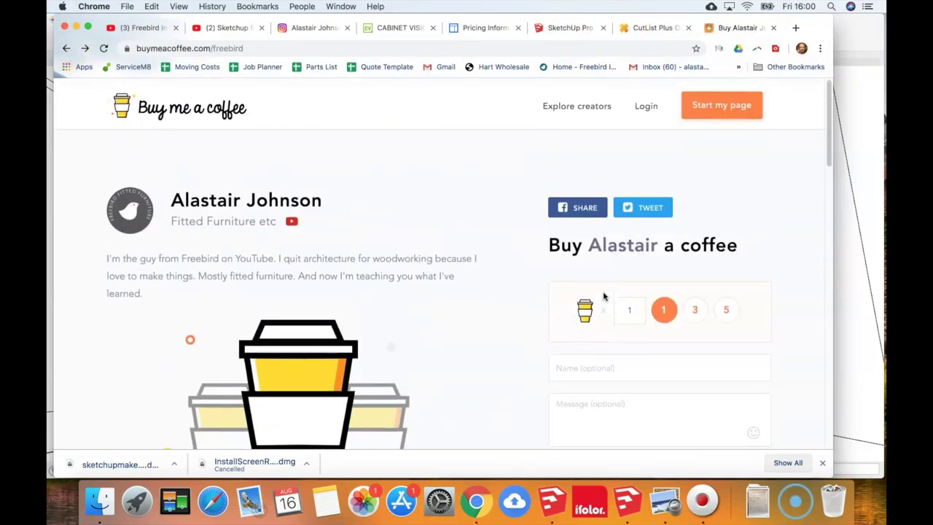
pyautogui.scroll(-2, 604, 296)
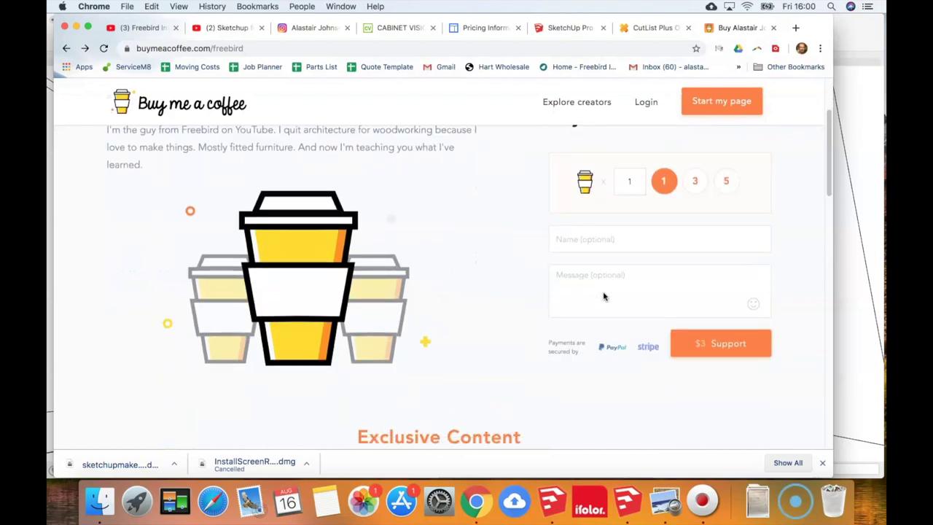
pyautogui.scroll(2, 585, 258)
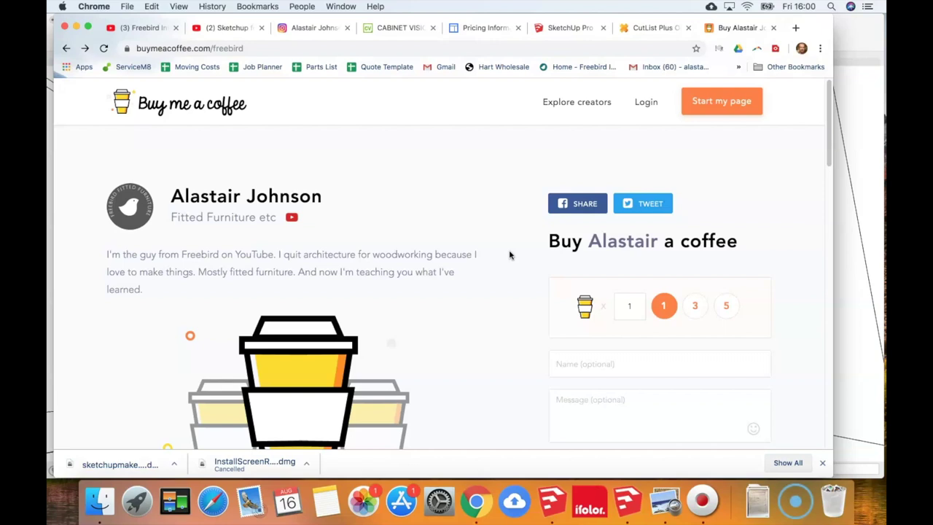
pyautogui.click(70, 455)
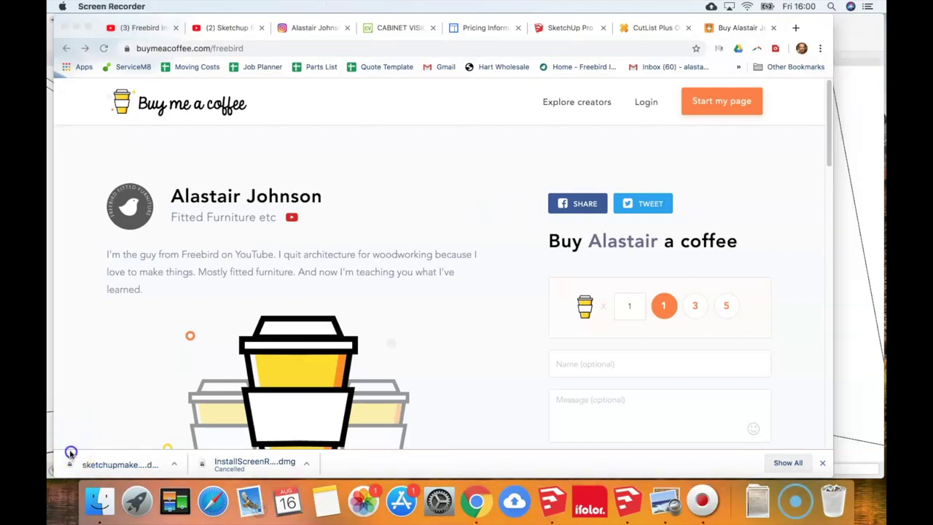